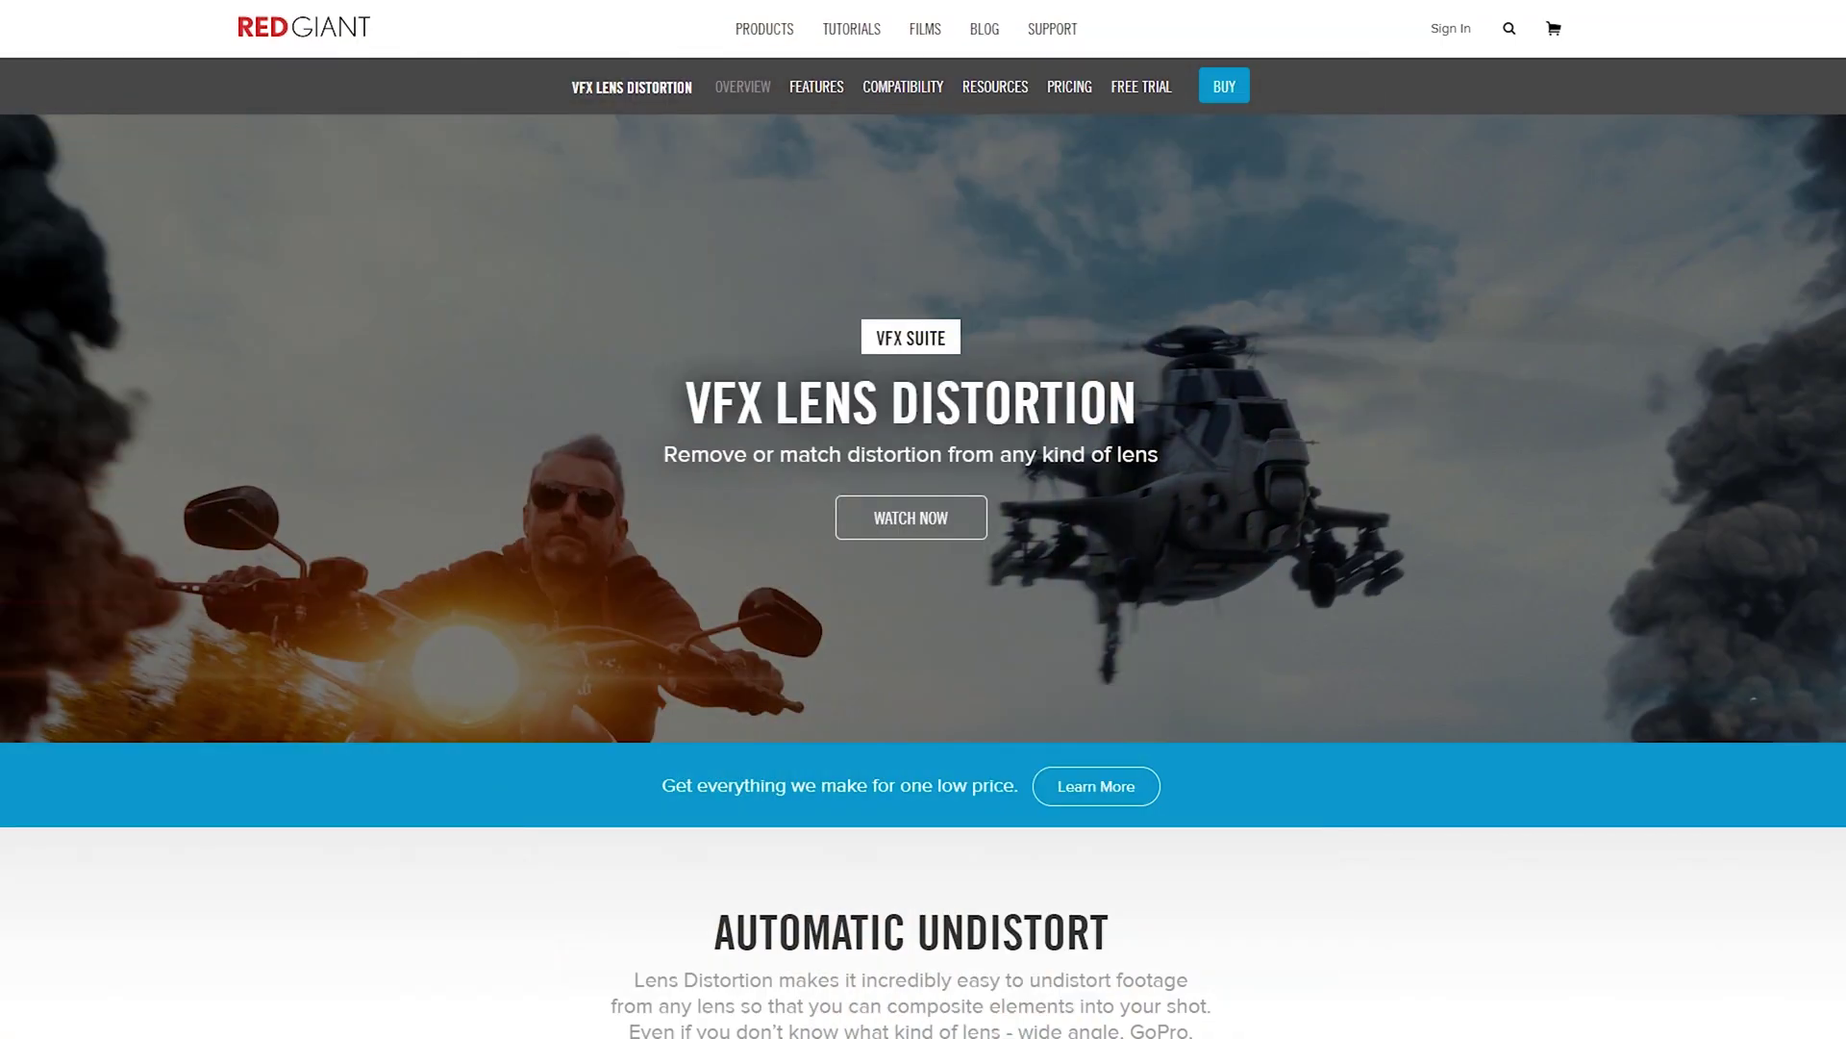
{"action": "scroll", "coordinate": [923, 548], "scroll_direction": "down", "scroll_amount": 15}
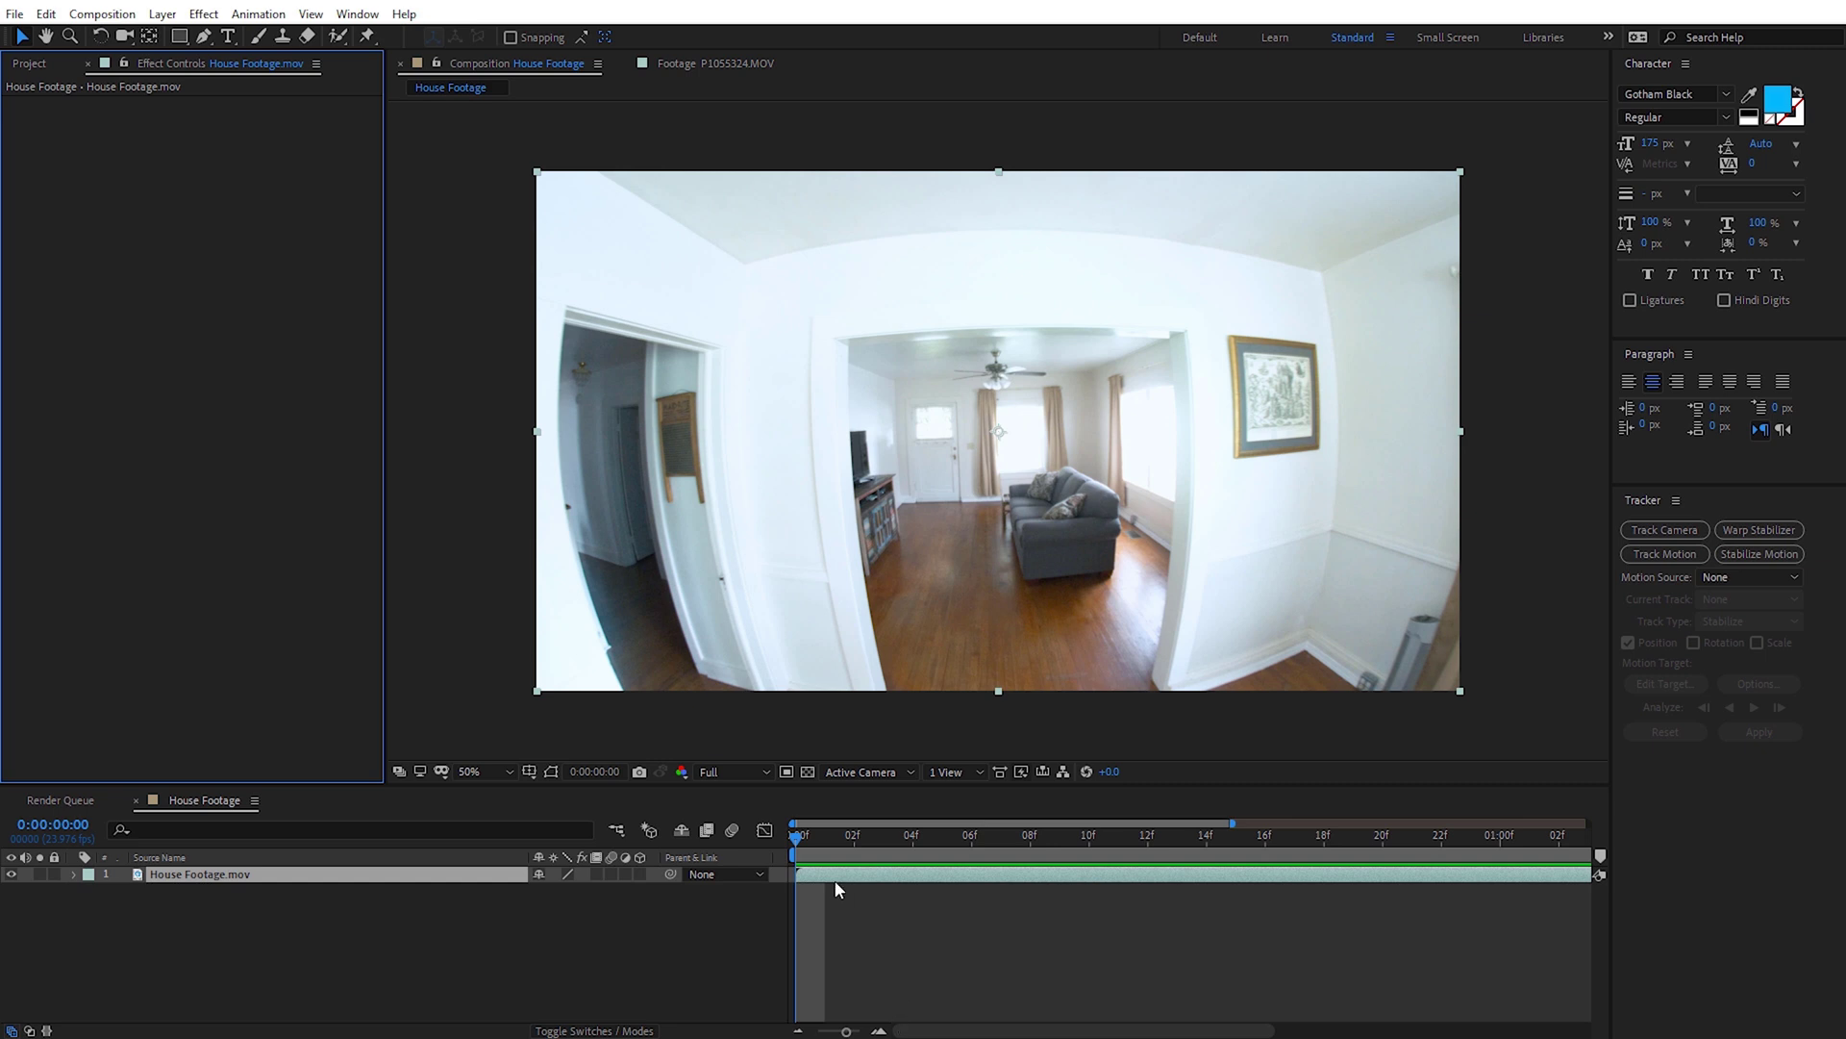
- Apply the Optics Compensation effect to the House Footage.mov layer
{"action": "mouse_move", "coordinate": [795, 846]}
{"action": "left_mouse_down"}
{"action": "mouse_move", "coordinate": [1574, 914]}
{"action": "mouse_move", "coordinate": [797, 883]}
{"action": "left_mouse_up"}
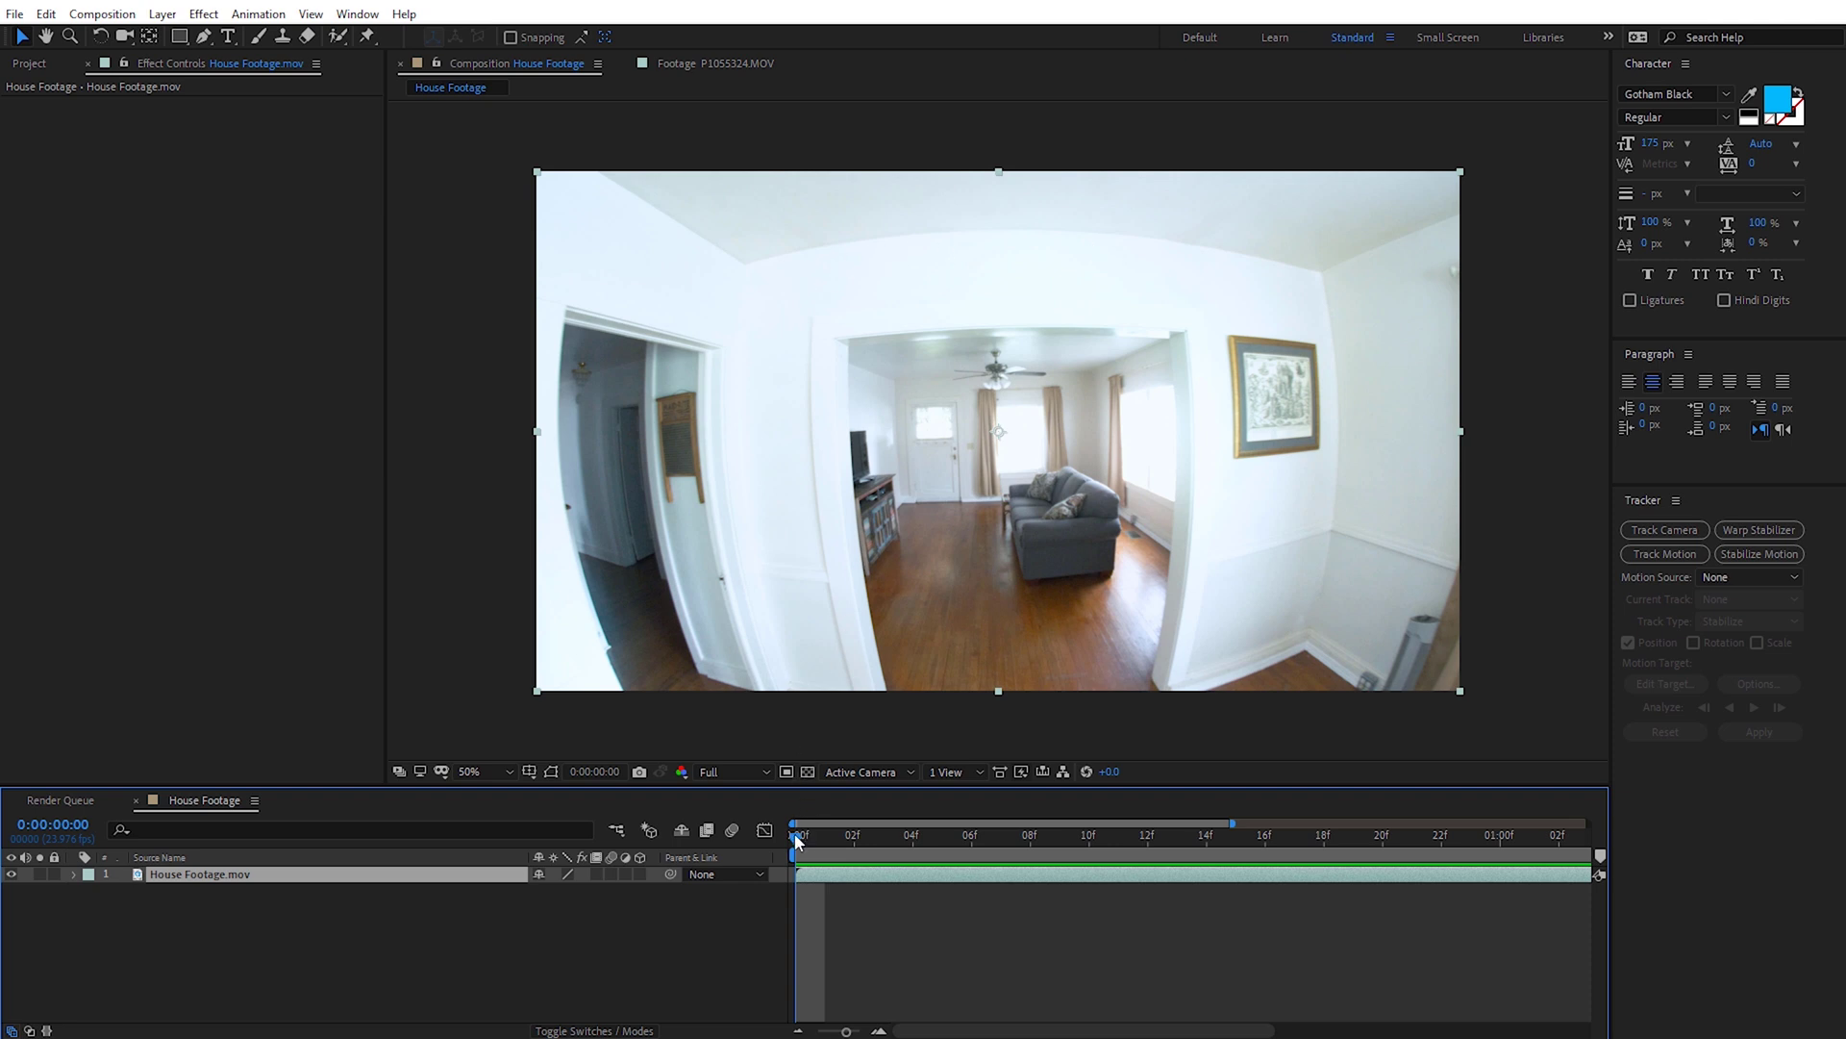
{"action": "mouse_move", "coordinate": [797, 835]}
{"action": "left_mouse_down"}
{"action": "mouse_move", "coordinate": [1464, 859]}
{"action": "mouse_move", "coordinate": [921, 833]}
{"action": "mouse_move", "coordinate": [776, 856]}
{"action": "left_mouse_up"}
{"action": "left_click", "coordinate": [206, 14]}
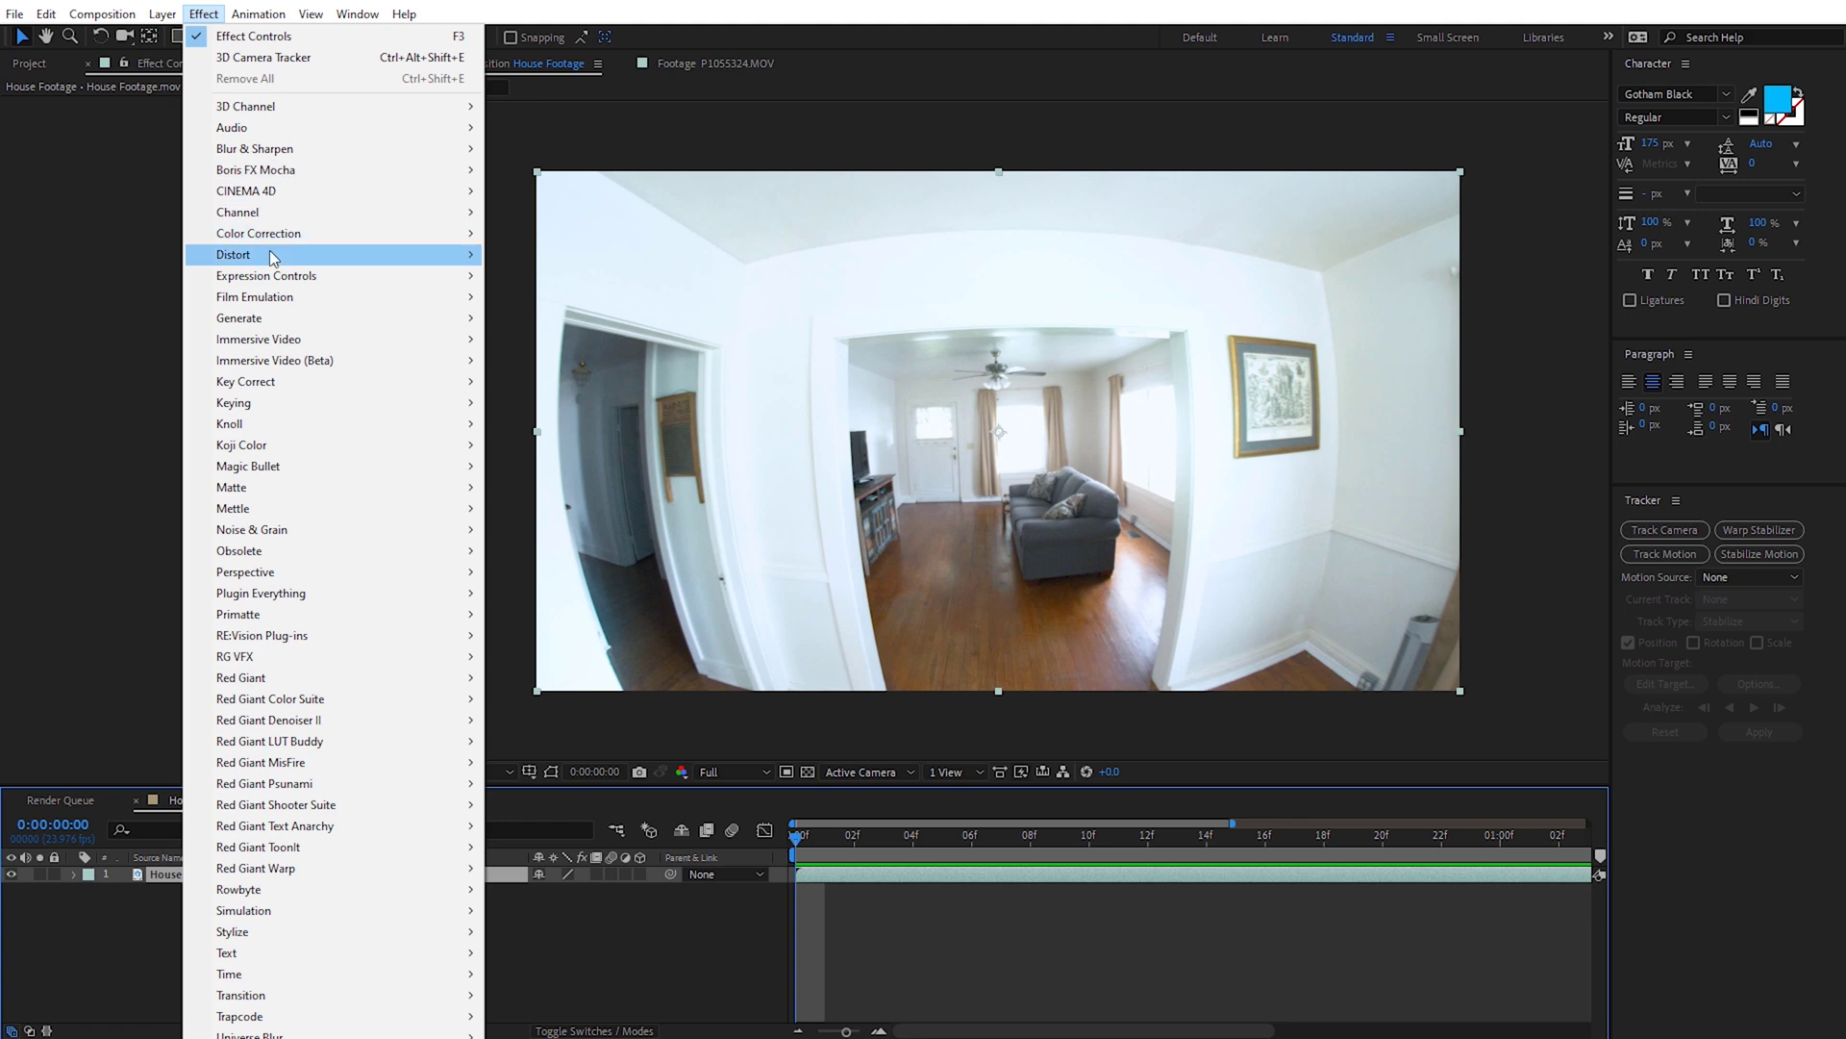
{"action": "mouse_move", "coordinate": [336, 254]}
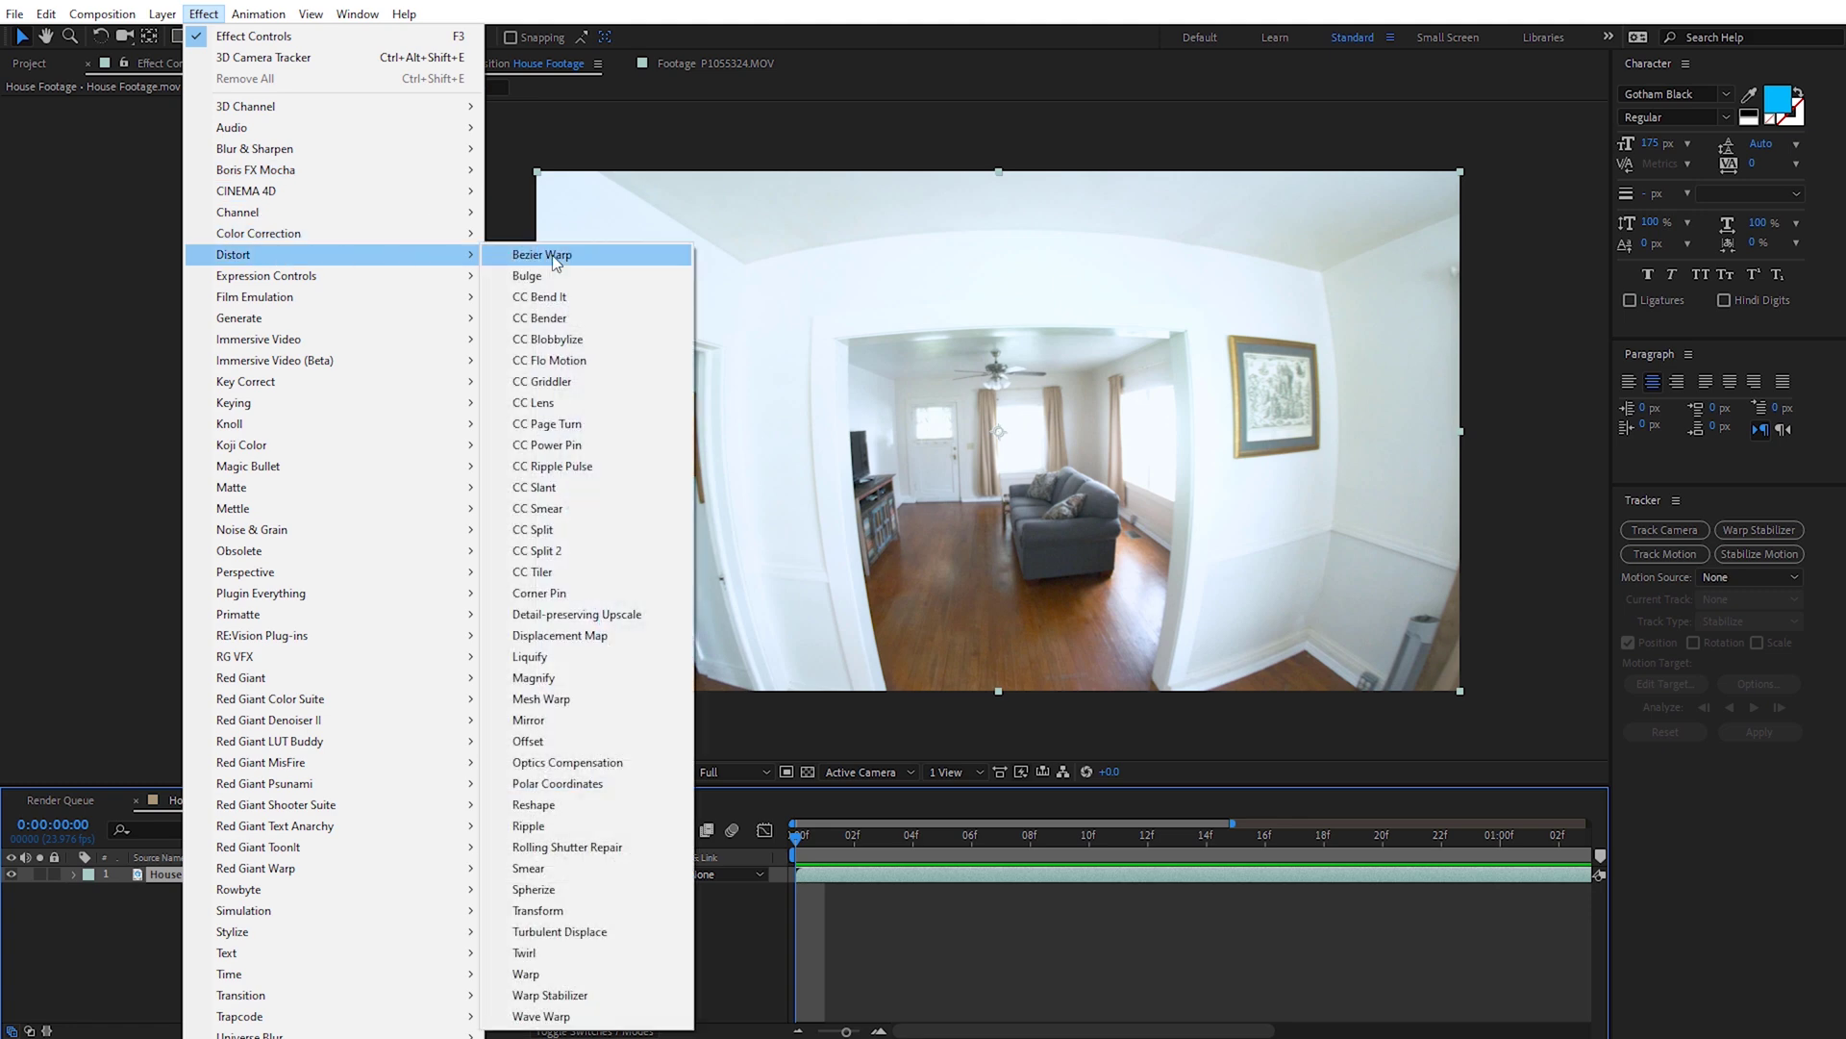
{"action": "left_click", "coordinate": [596, 763]}
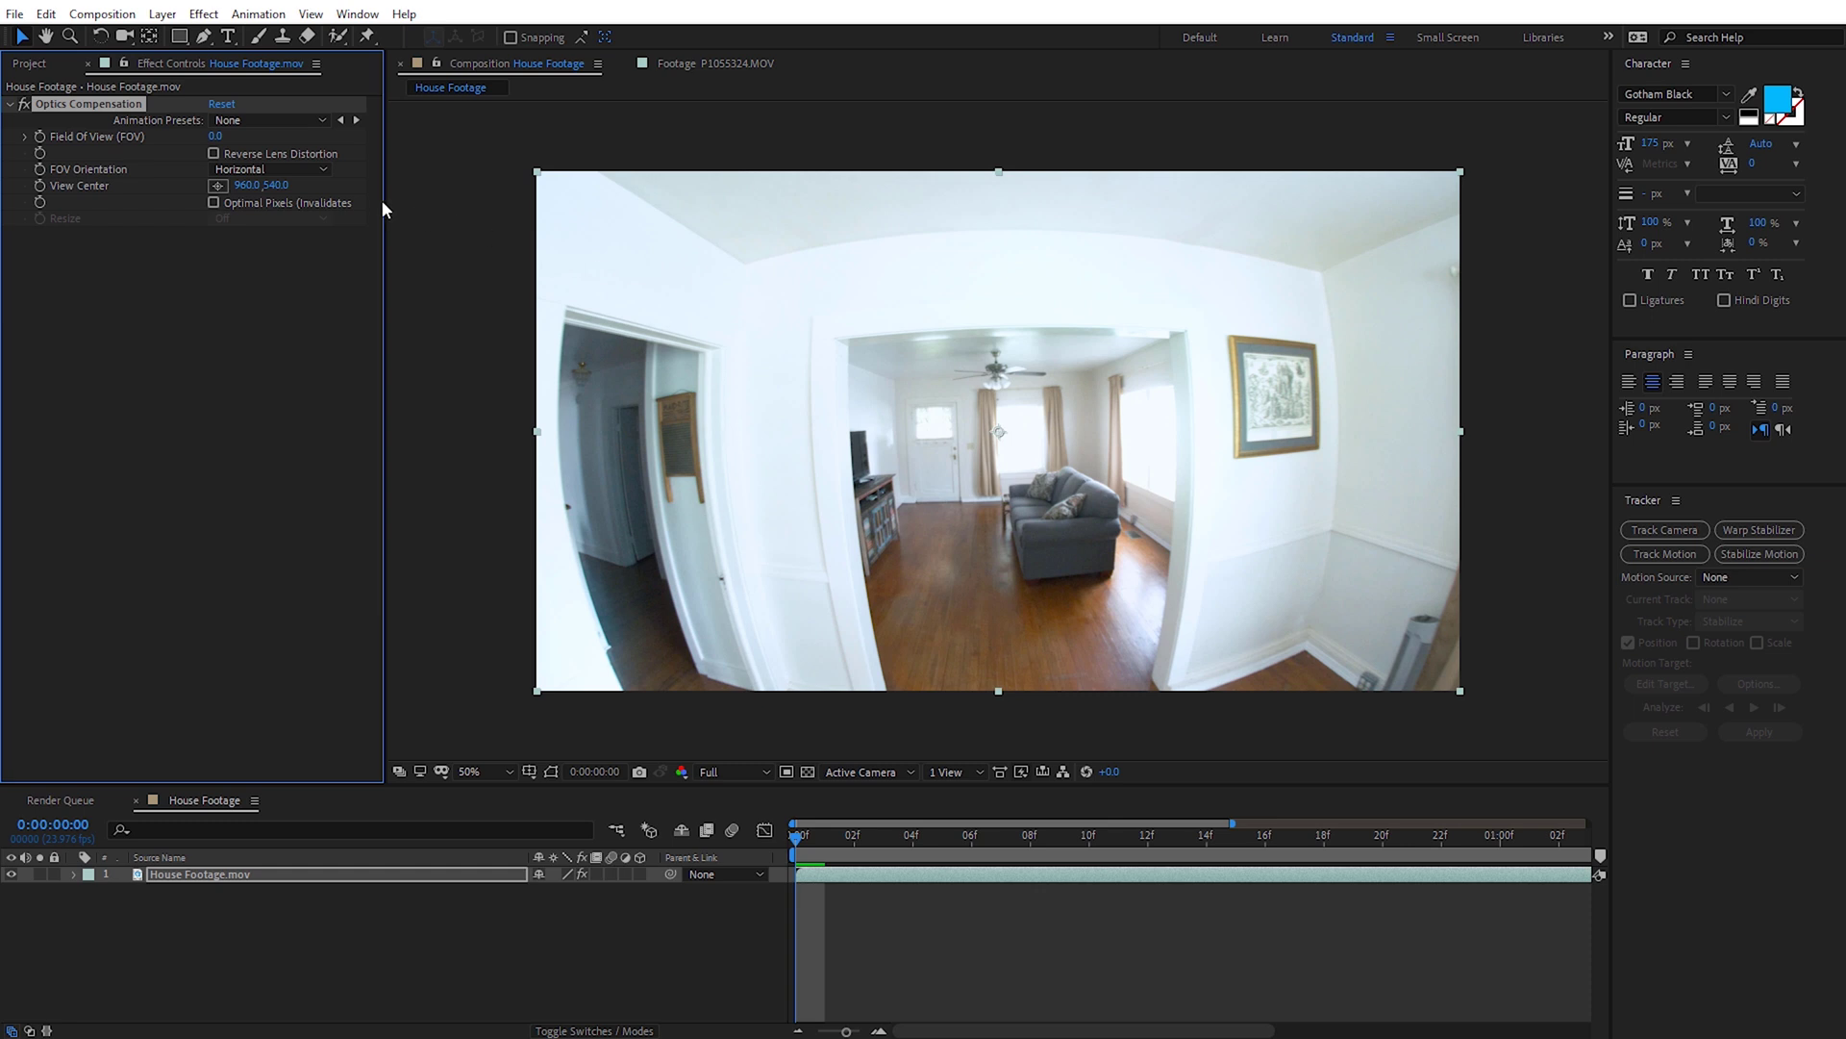
- Try out the Field of View distortion on the footage without reversing it, ending at 10.4
{"action": "left_click_drag", "start_coordinate": [214, 137], "coordinate": [978, 403]}
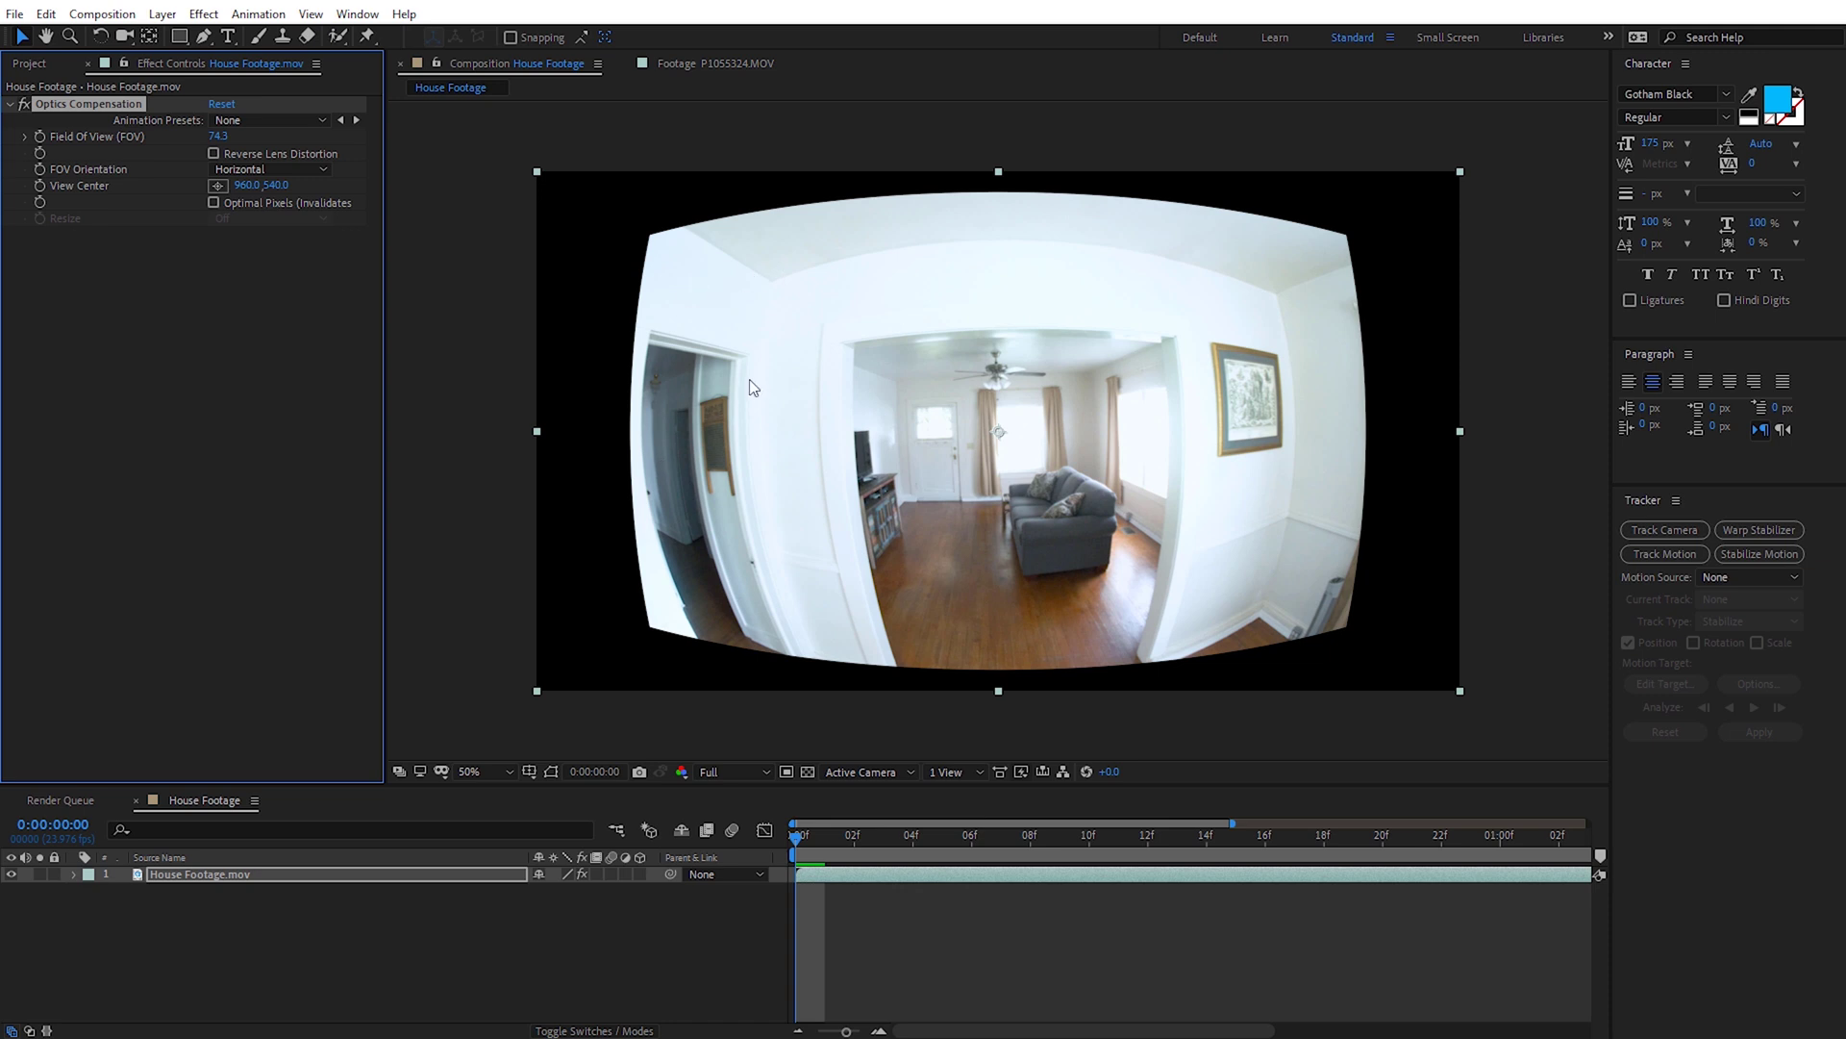
{"action": "left_click", "coordinate": [218, 136]}
{"action": "type", "text": "12.6"}
{"action": "key", "text": "Return"}
{"action": "left_click_drag", "start_coordinate": [218, 135], "coordinate": [212, 136]}
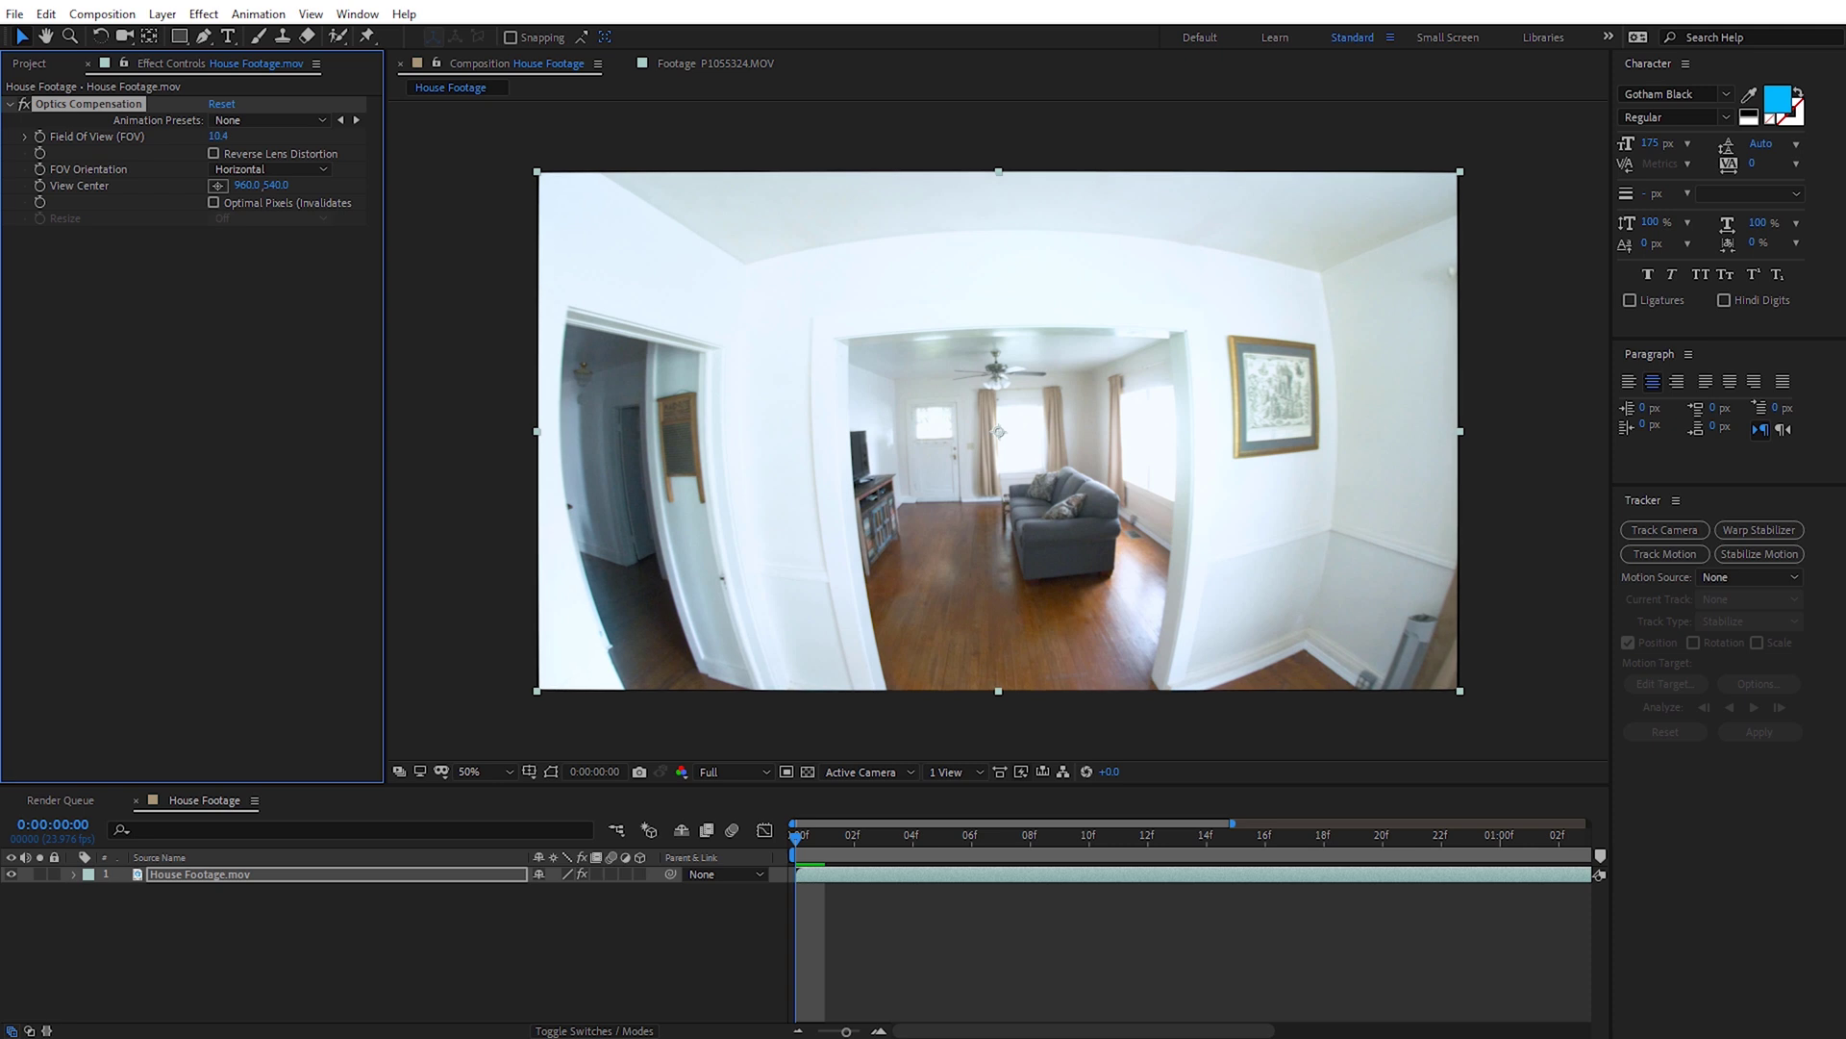
- Enable Reverse Lens Distortion and set the Field of View to 88 to straighten the room's curved lines
{"action": "left_click", "coordinate": [214, 153]}
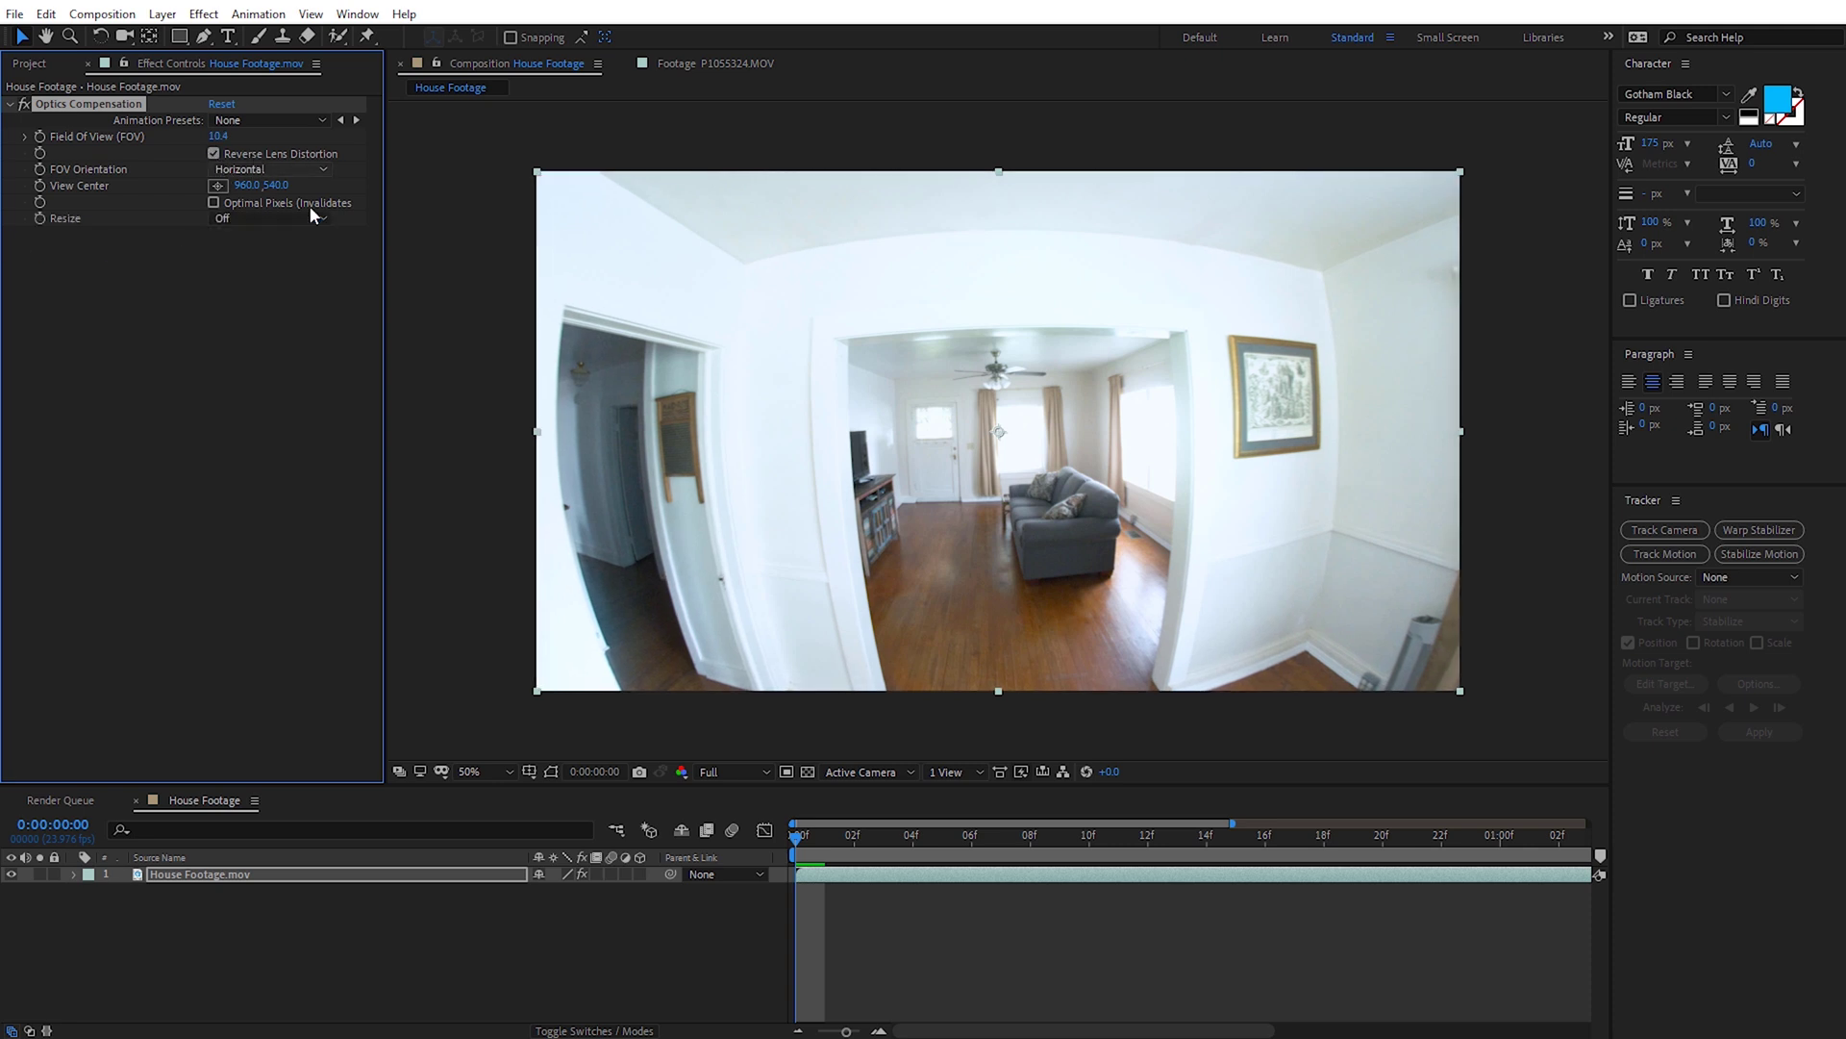
{"action": "left_click_drag", "start_coordinate": [219, 136], "coordinate": [962, 220]}
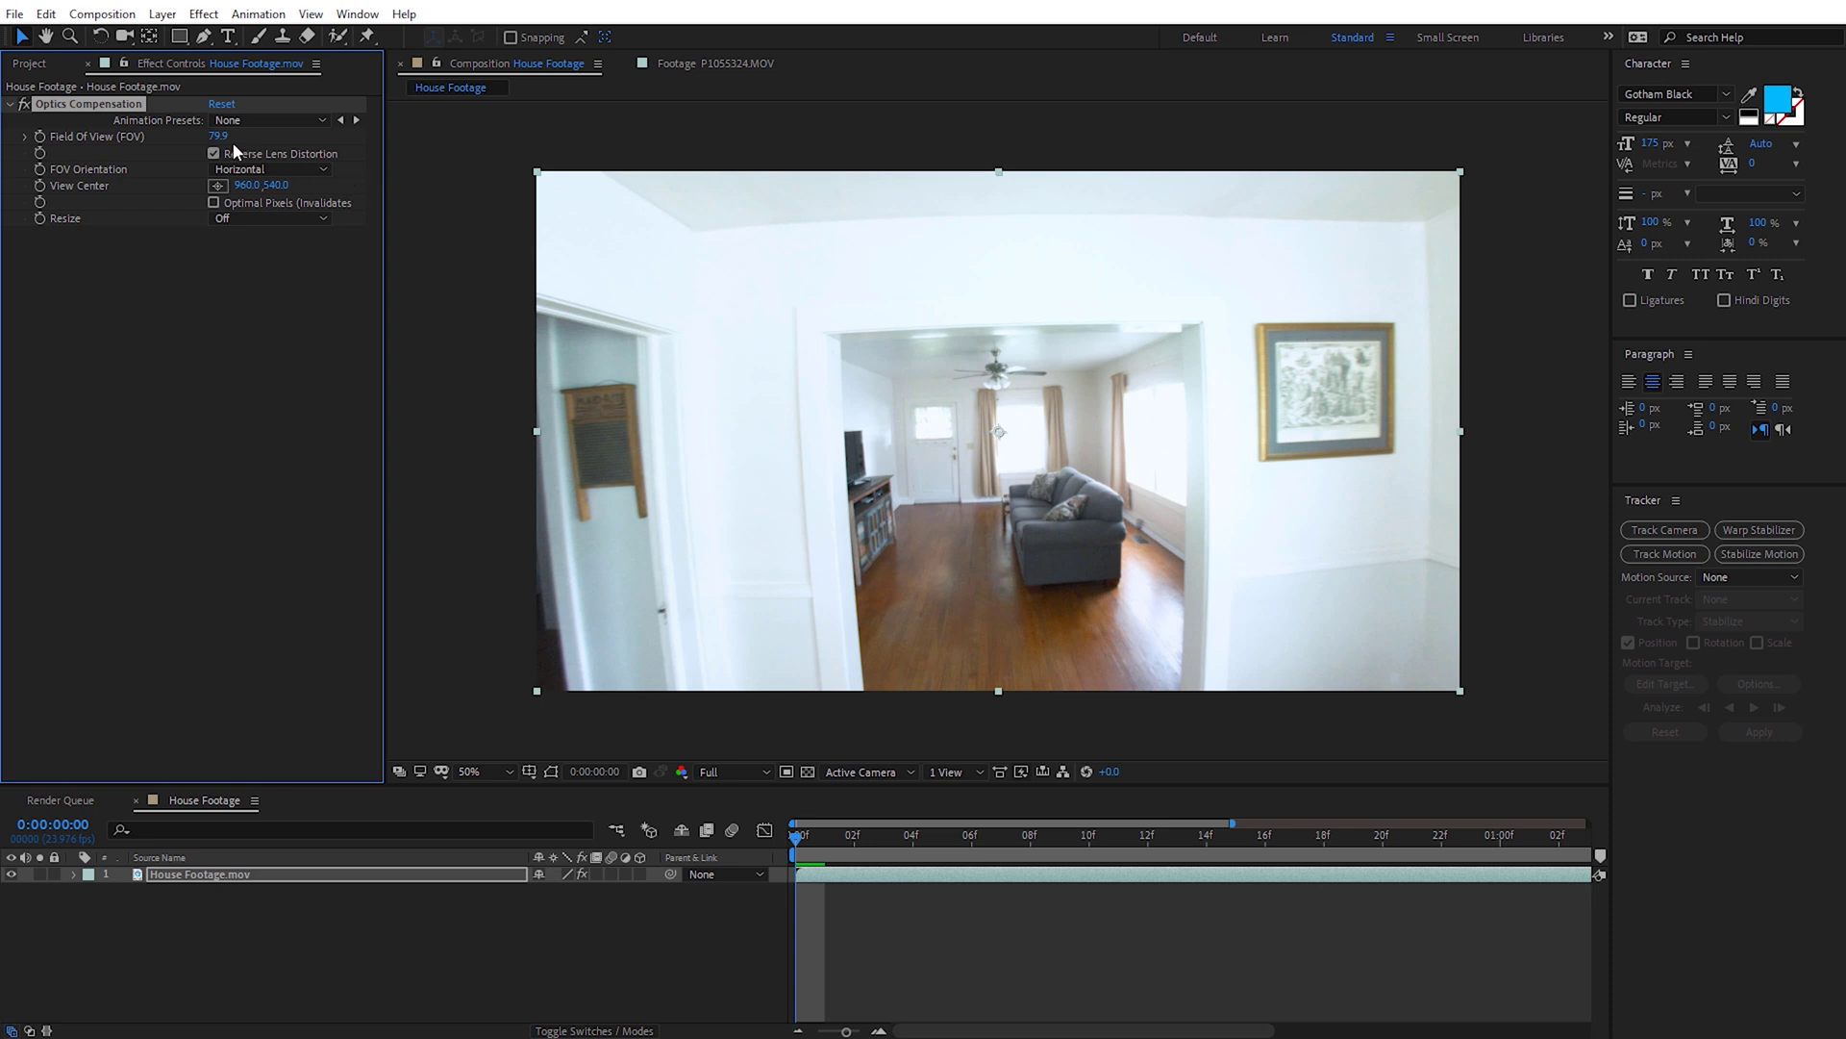
{"action": "left_click_drag", "start_coordinate": [218, 136], "coordinate": [259, 144]}
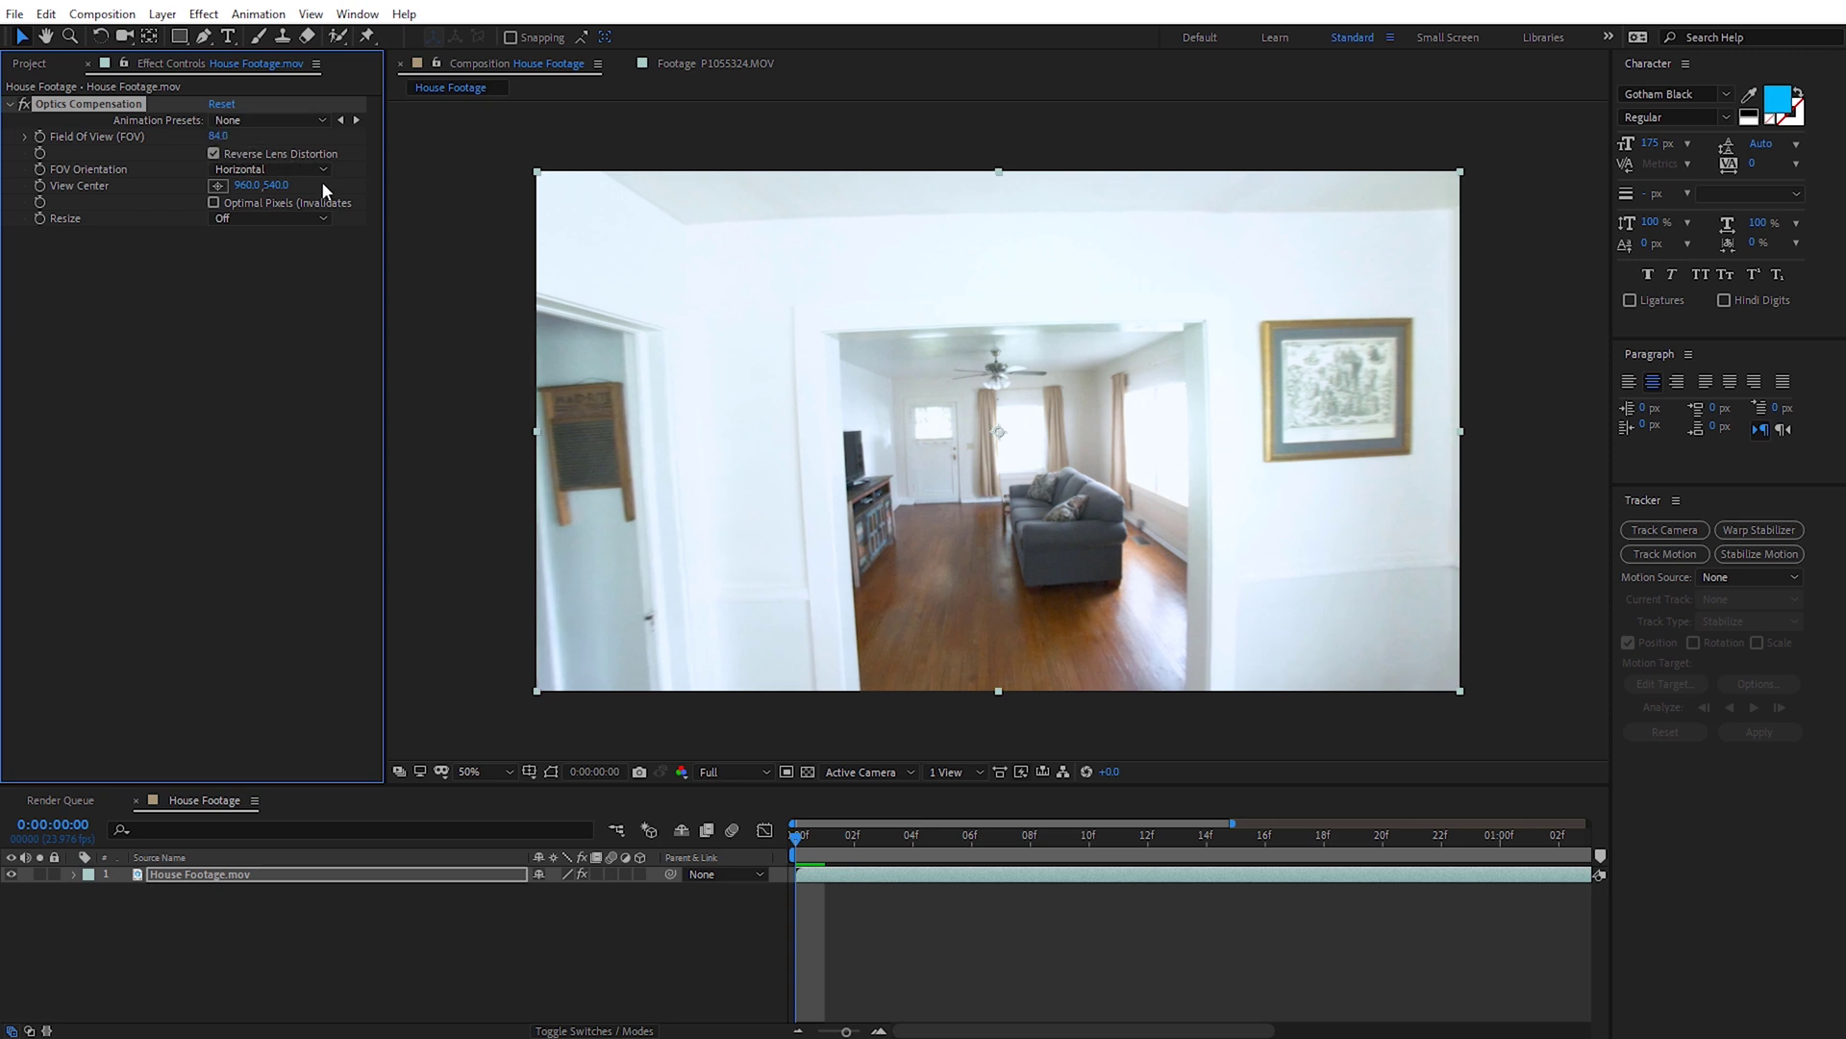
{"action": "mouse_move", "coordinate": [218, 135]}
{"action": "left_mouse_down"}
{"action": "mouse_move", "coordinate": [244, 137]}
{"action": "mouse_move", "coordinate": [225, 139]}
{"action": "left_mouse_up"}
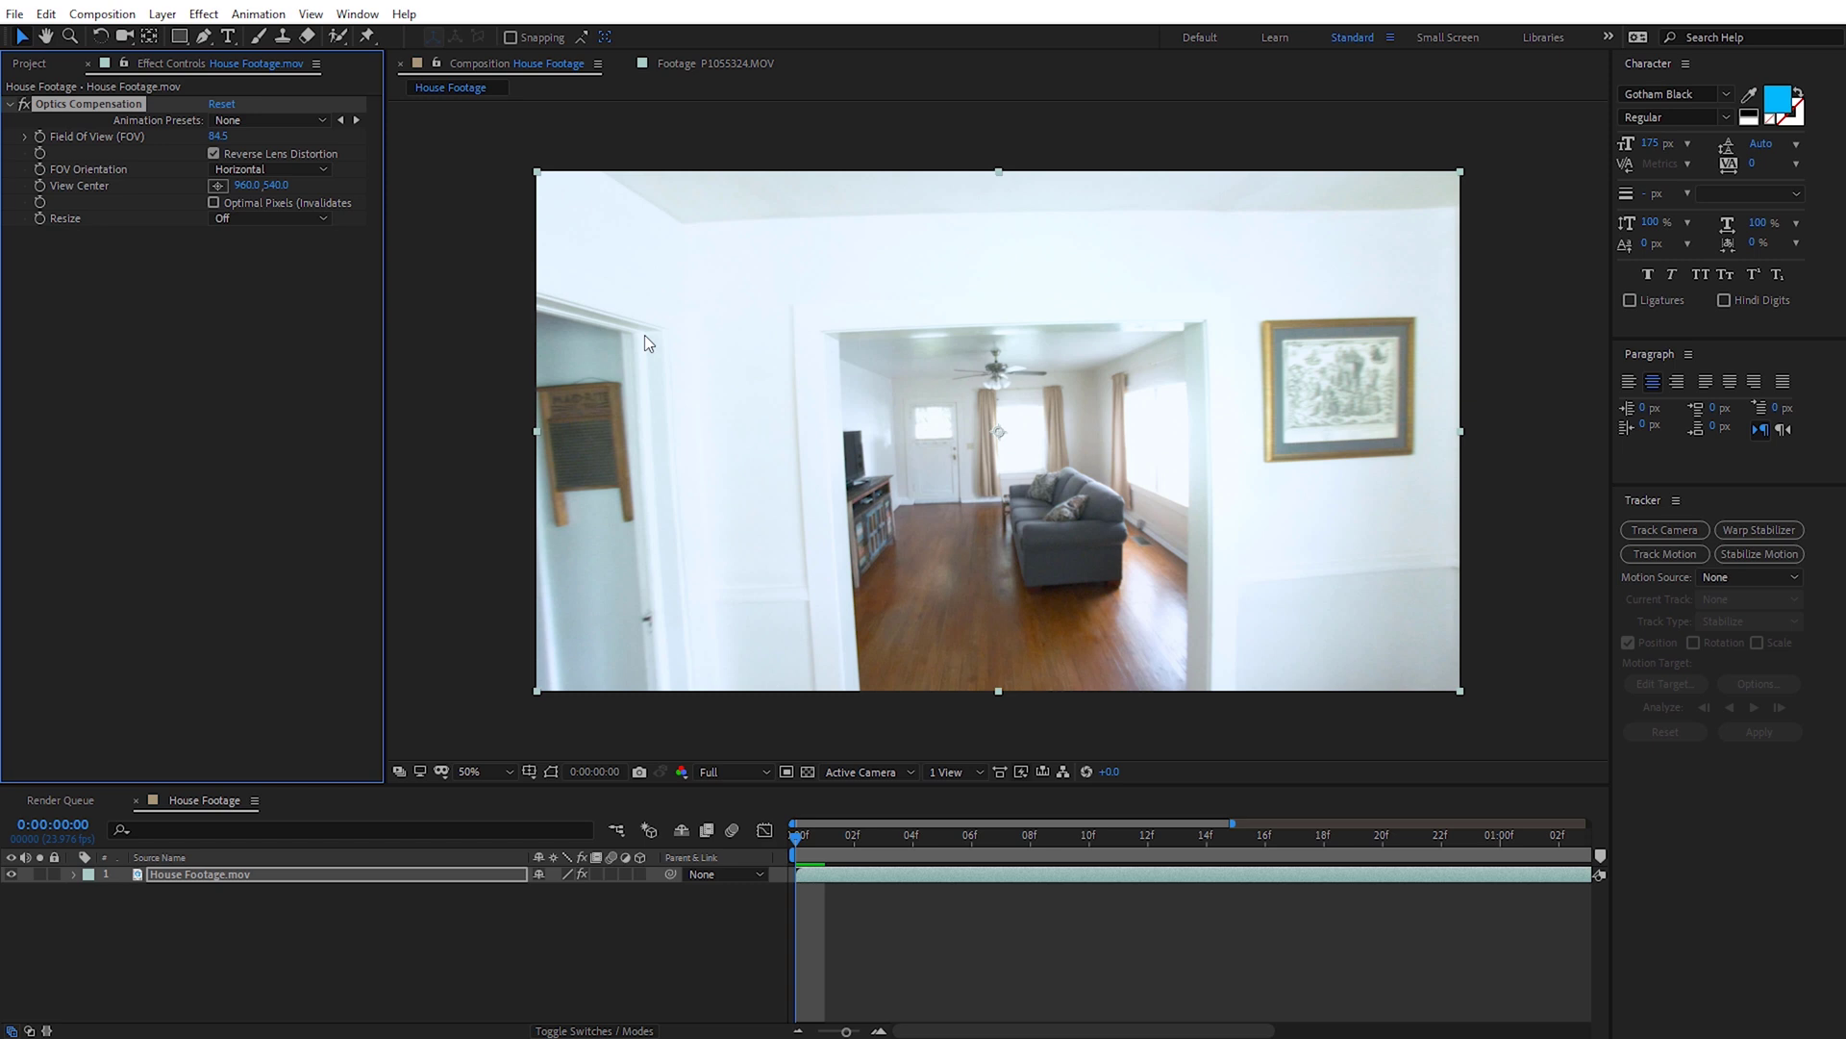
{"action": "left_click_drag", "start_coordinate": [218, 136], "coordinate": [231, 136]}
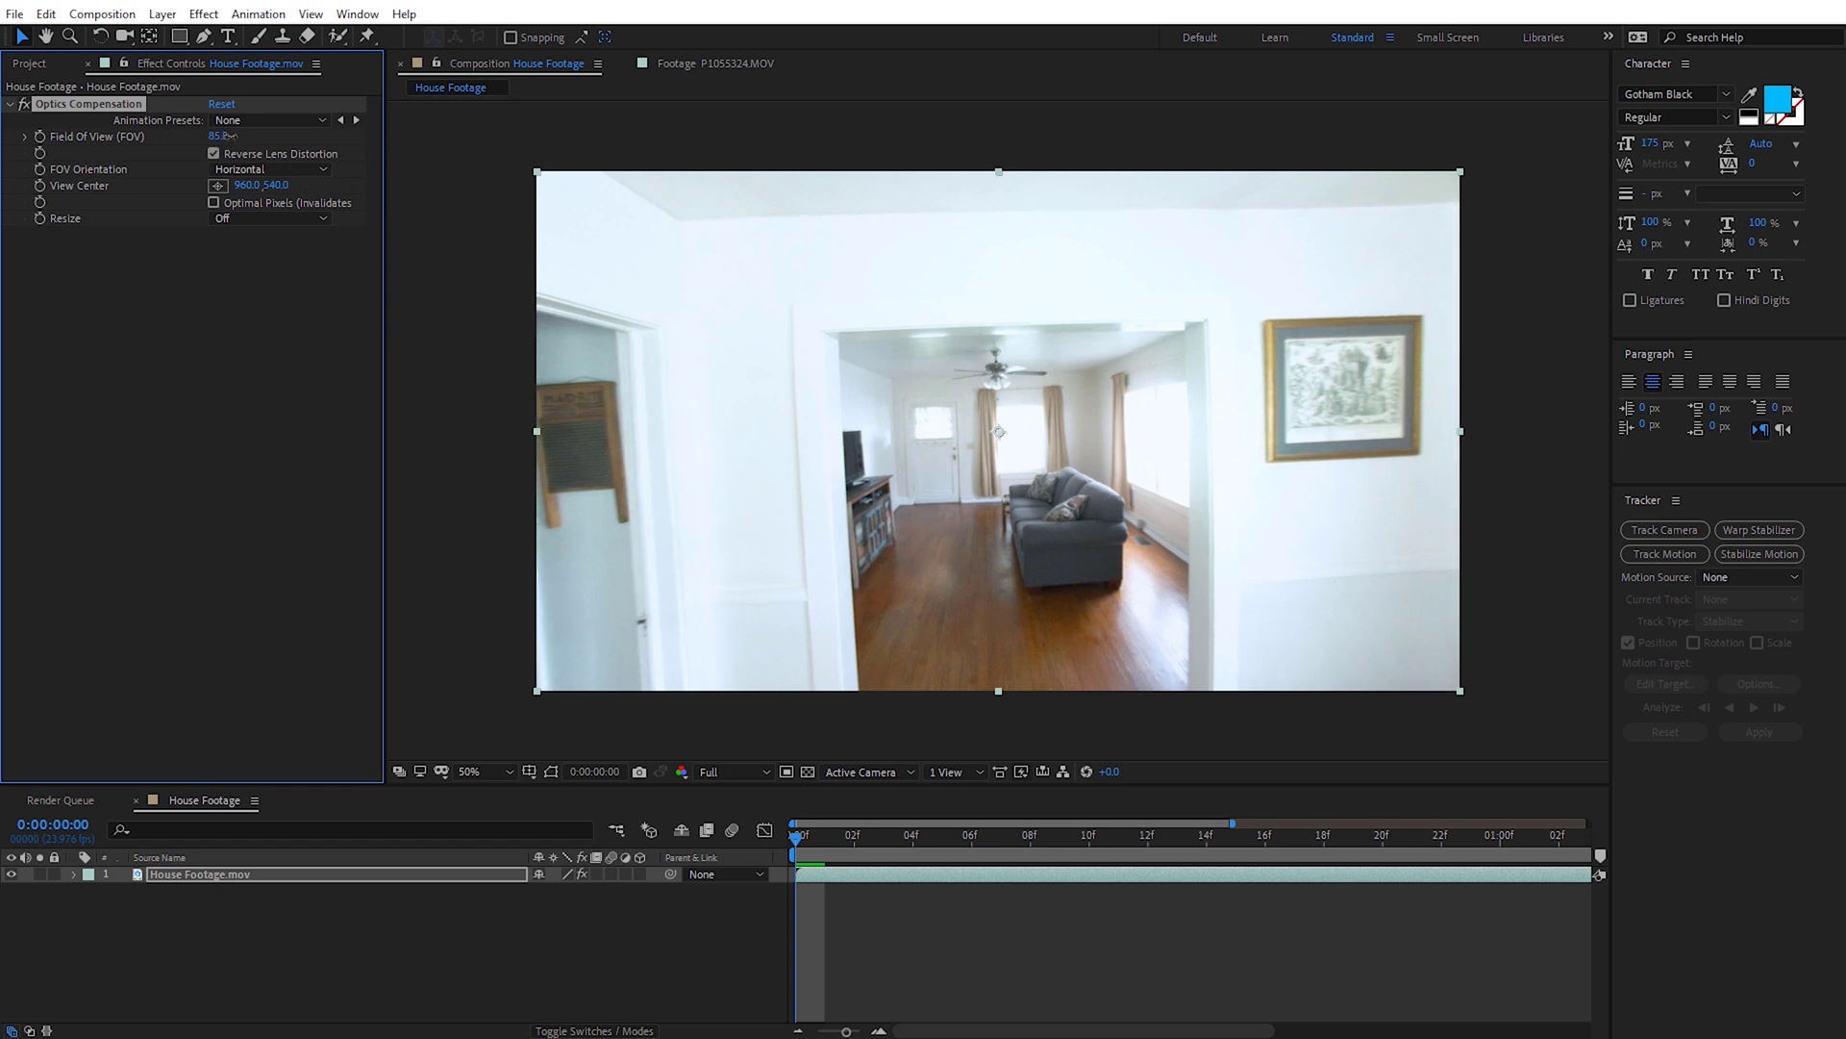
{"action": "left_click", "coordinate": [224, 136]}
{"action": "type", "text": "88"}
{"action": "key", "text": "Return"}
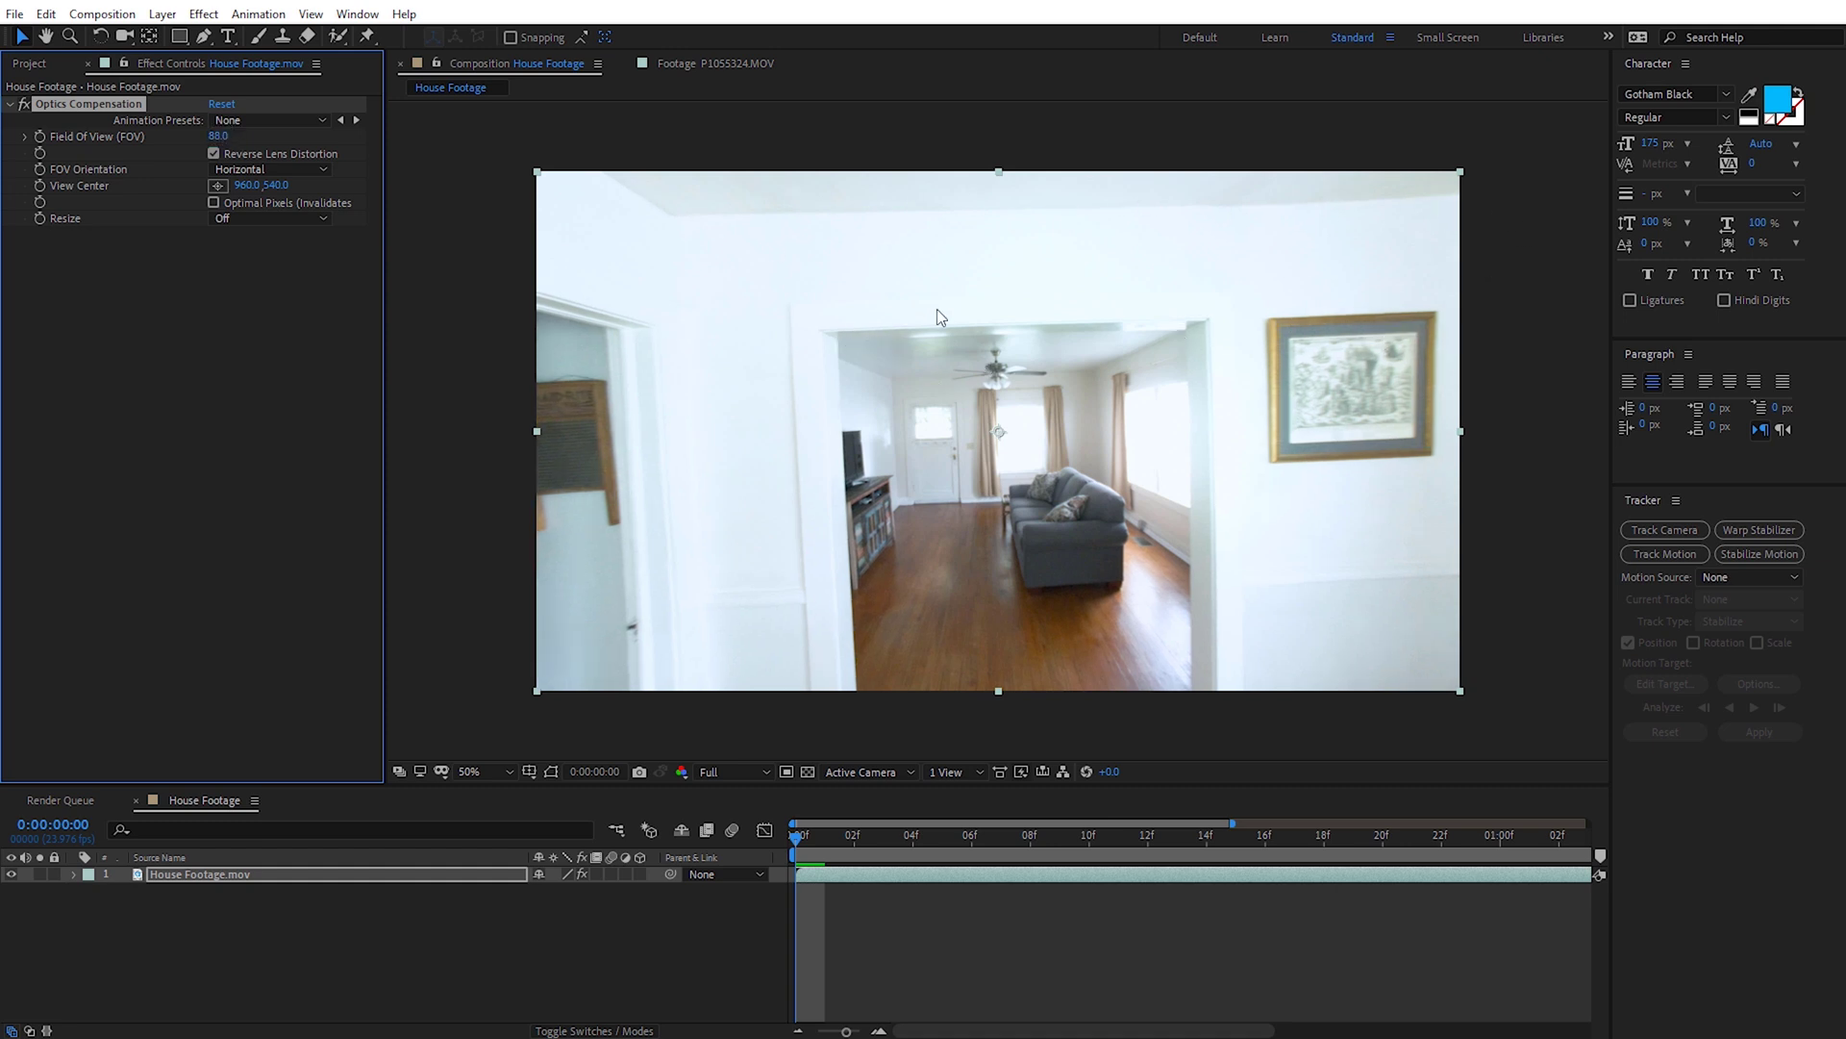
- Scrub through the corrected footage and compare it with the Optics Compensation effect switched off and on
{"action": "mouse_move", "coordinate": [800, 842]}
{"action": "left_mouse_down"}
{"action": "mouse_move", "coordinate": [1428, 836]}
{"action": "mouse_move", "coordinate": [790, 841]}
{"action": "left_mouse_up"}
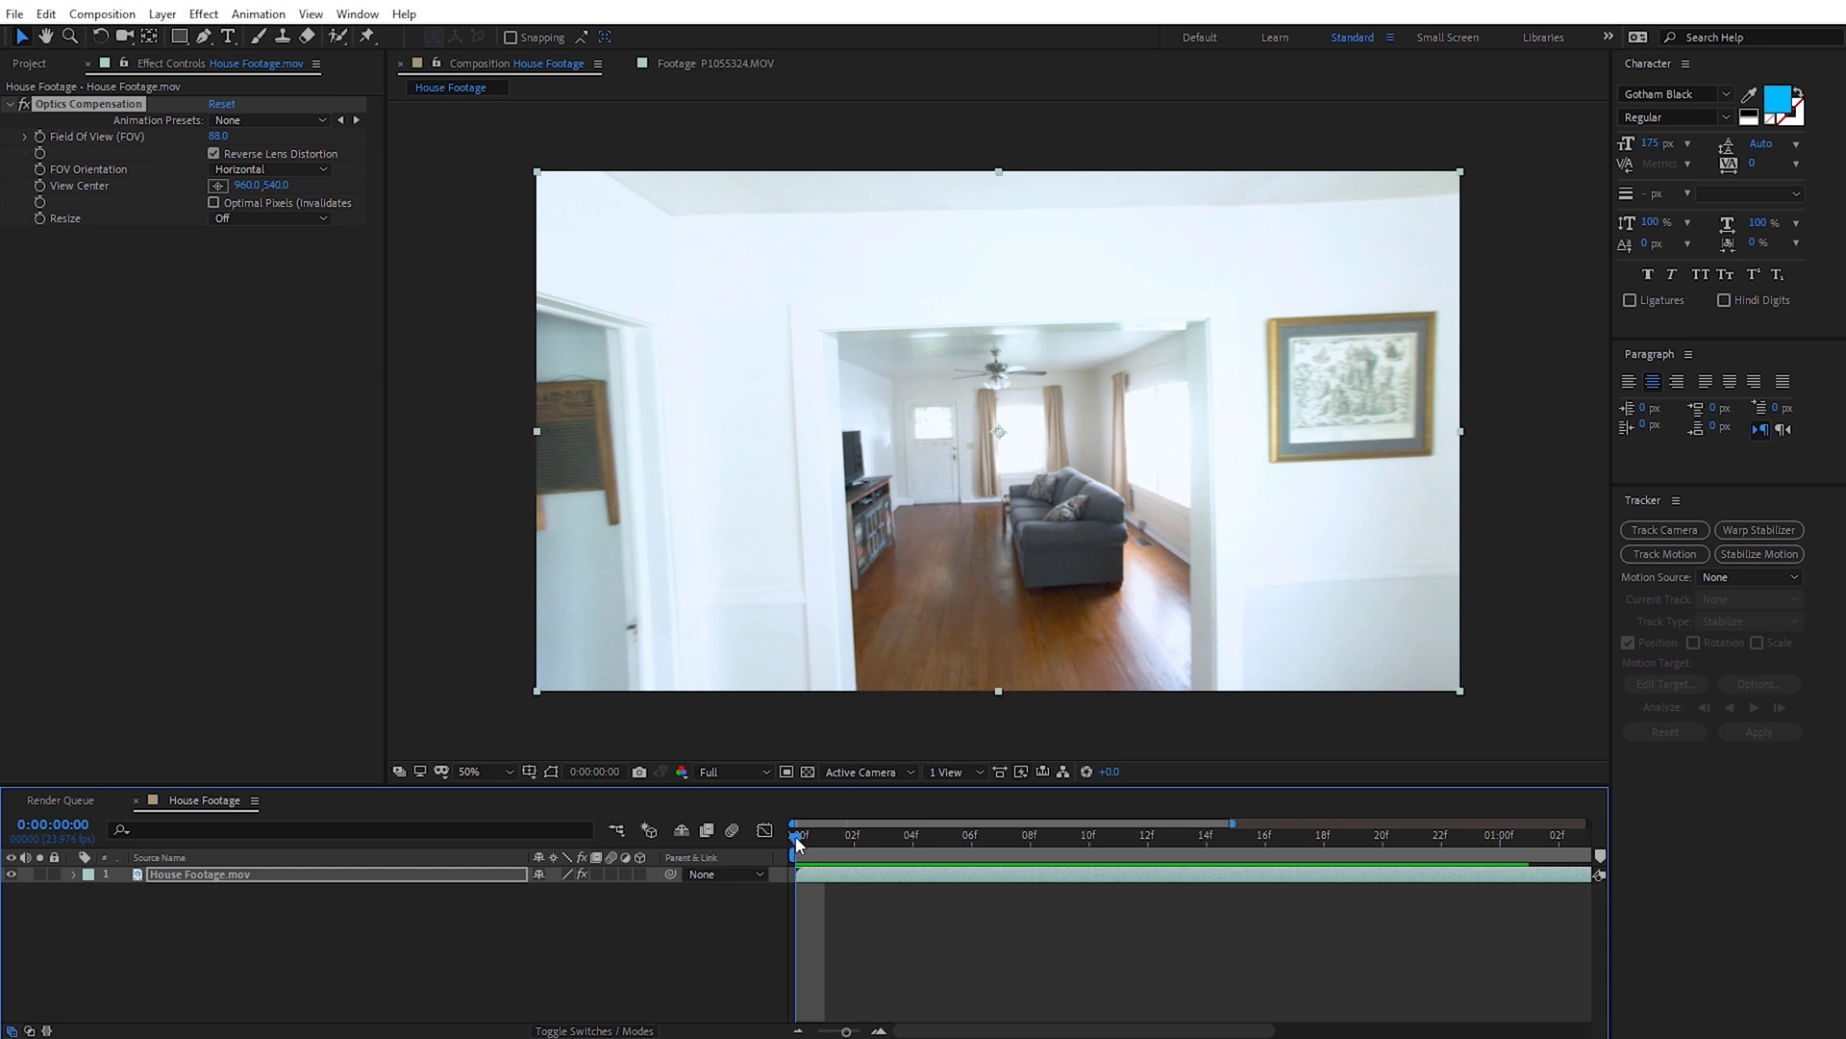
{"action": "mouse_move", "coordinate": [800, 850]}
{"action": "left_mouse_down"}
{"action": "mouse_move", "coordinate": [1498, 858]}
{"action": "mouse_move", "coordinate": [775, 856]}
{"action": "left_mouse_up"}
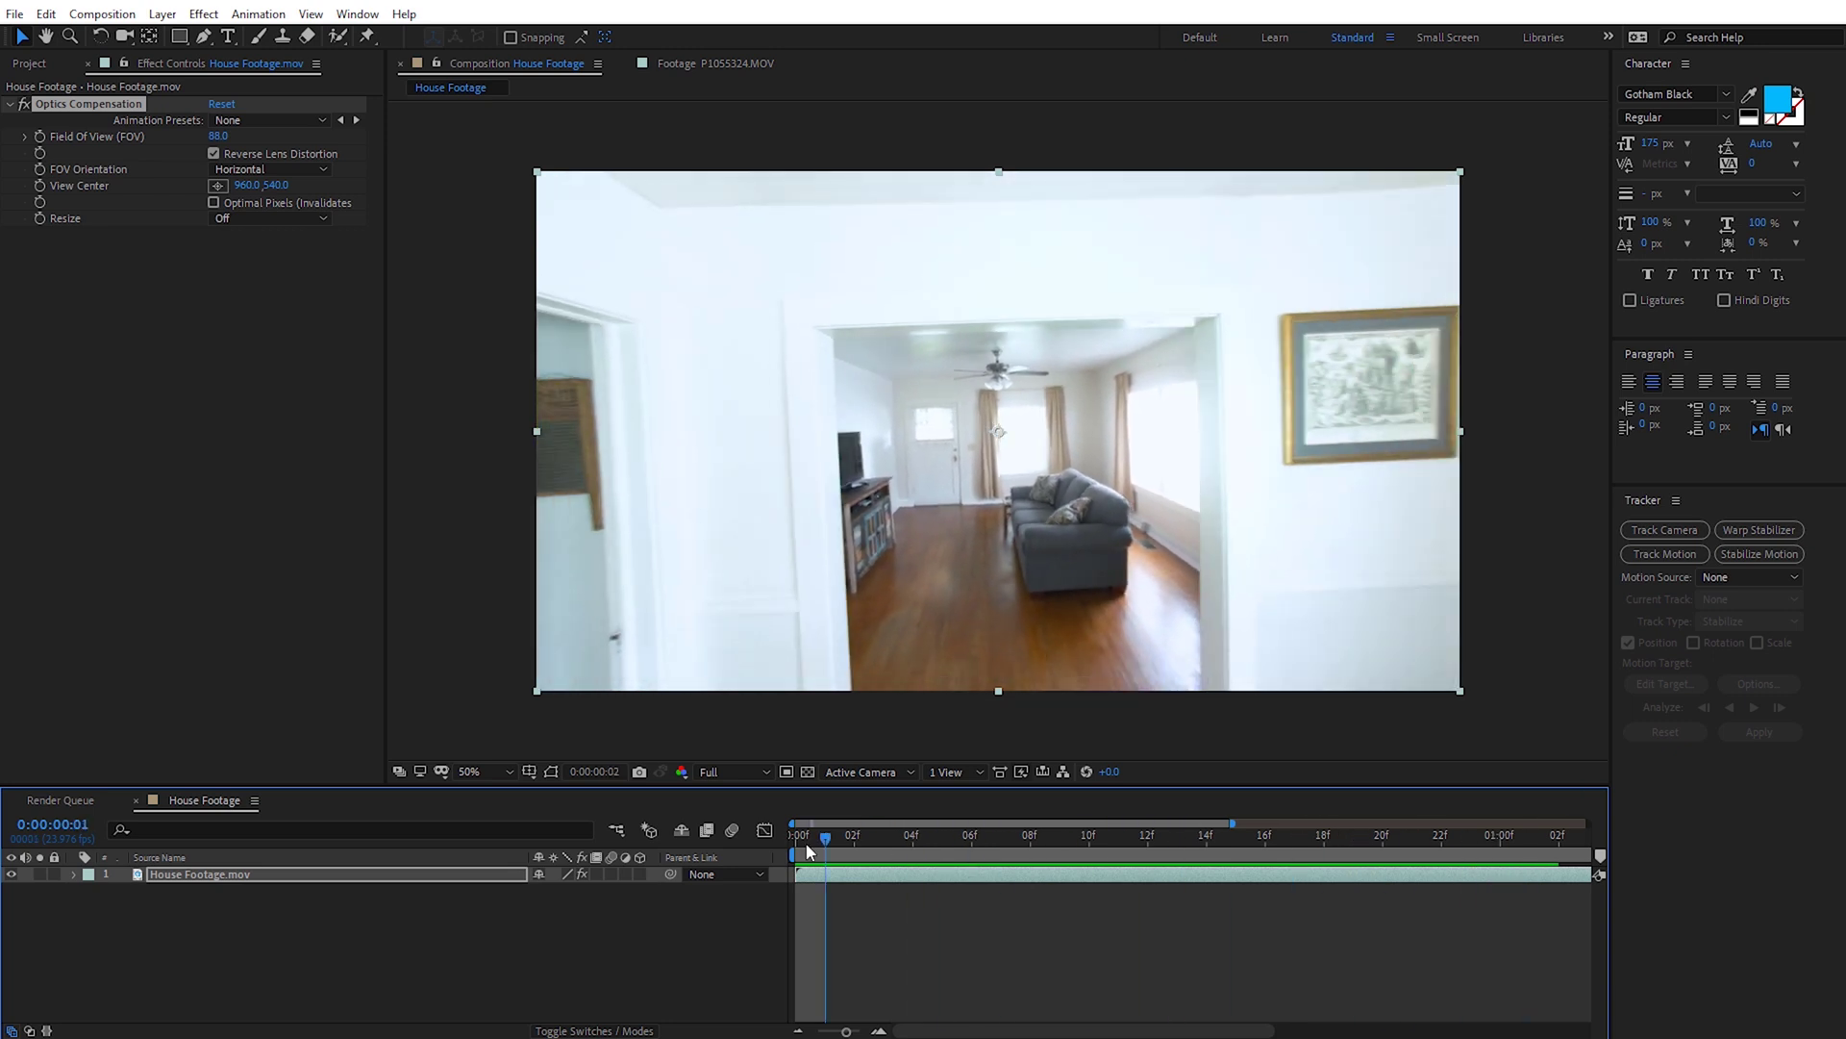
{"action": "left_click", "coordinate": [26, 109]}
{"action": "left_click", "coordinate": [25, 106]}
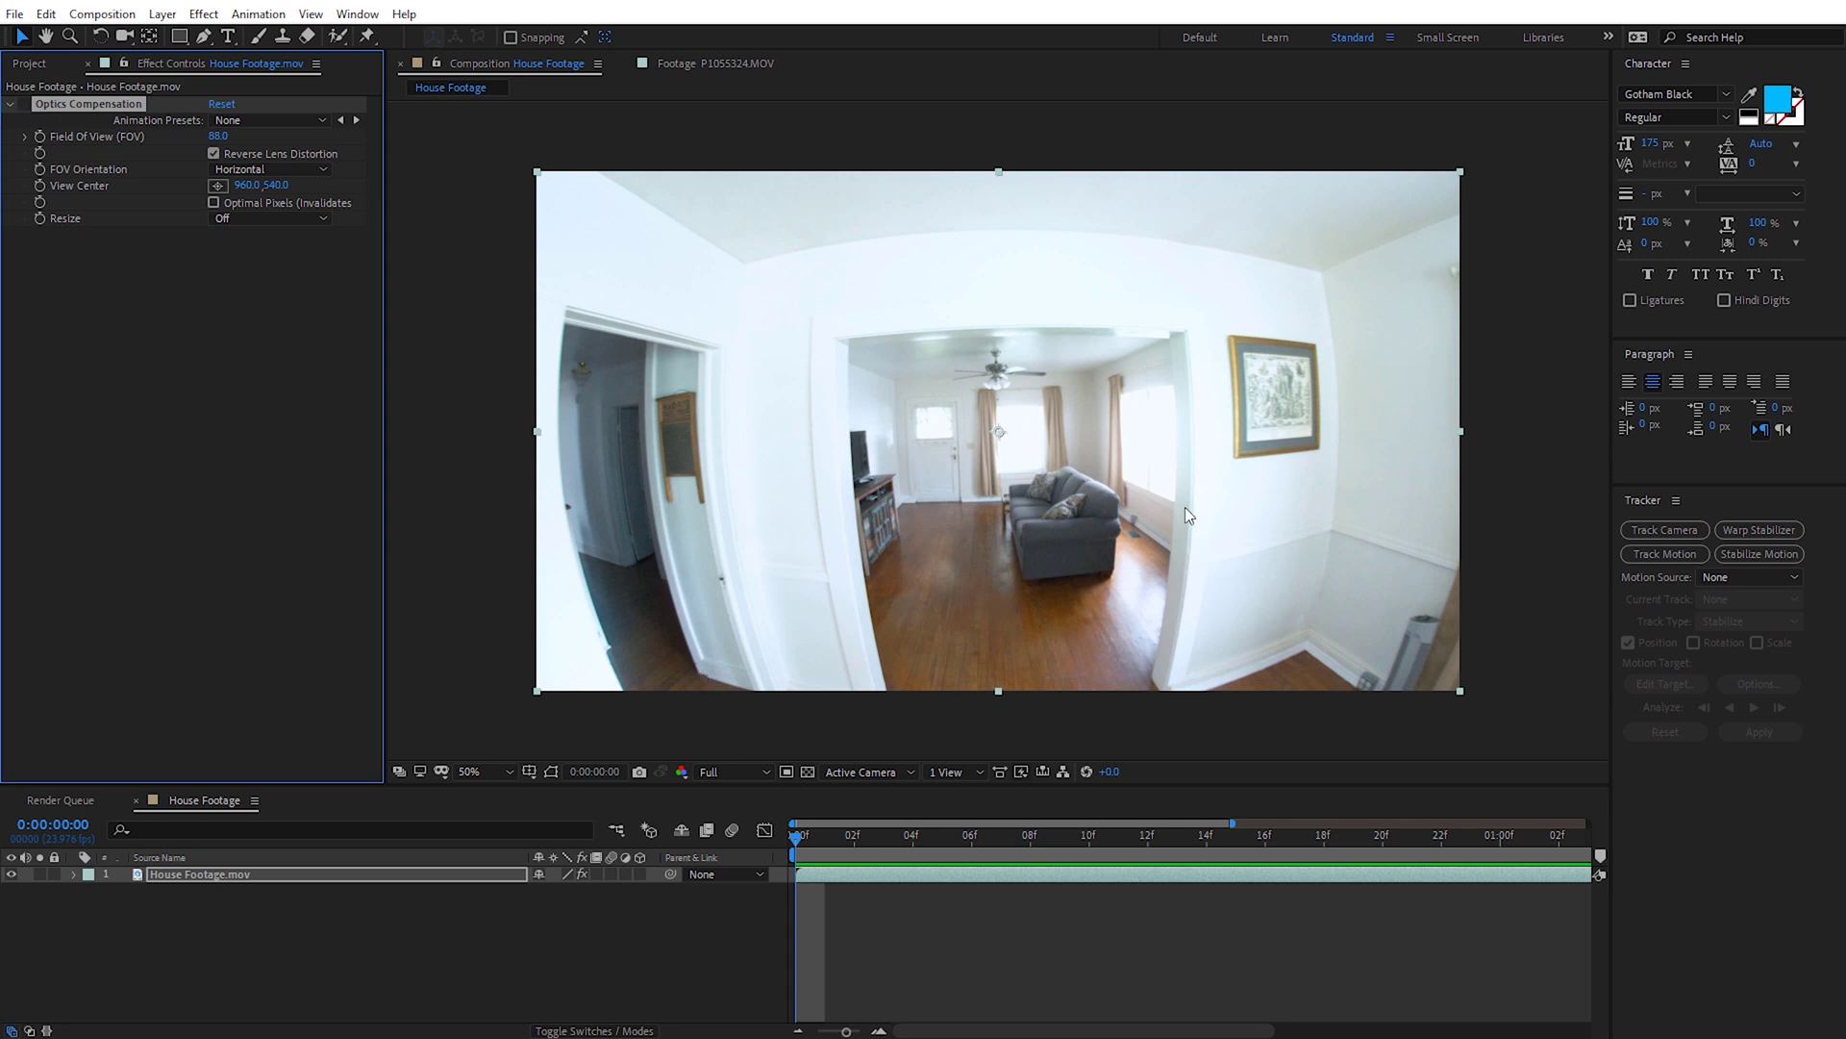
{"action": "left_click", "coordinate": [24, 106]}
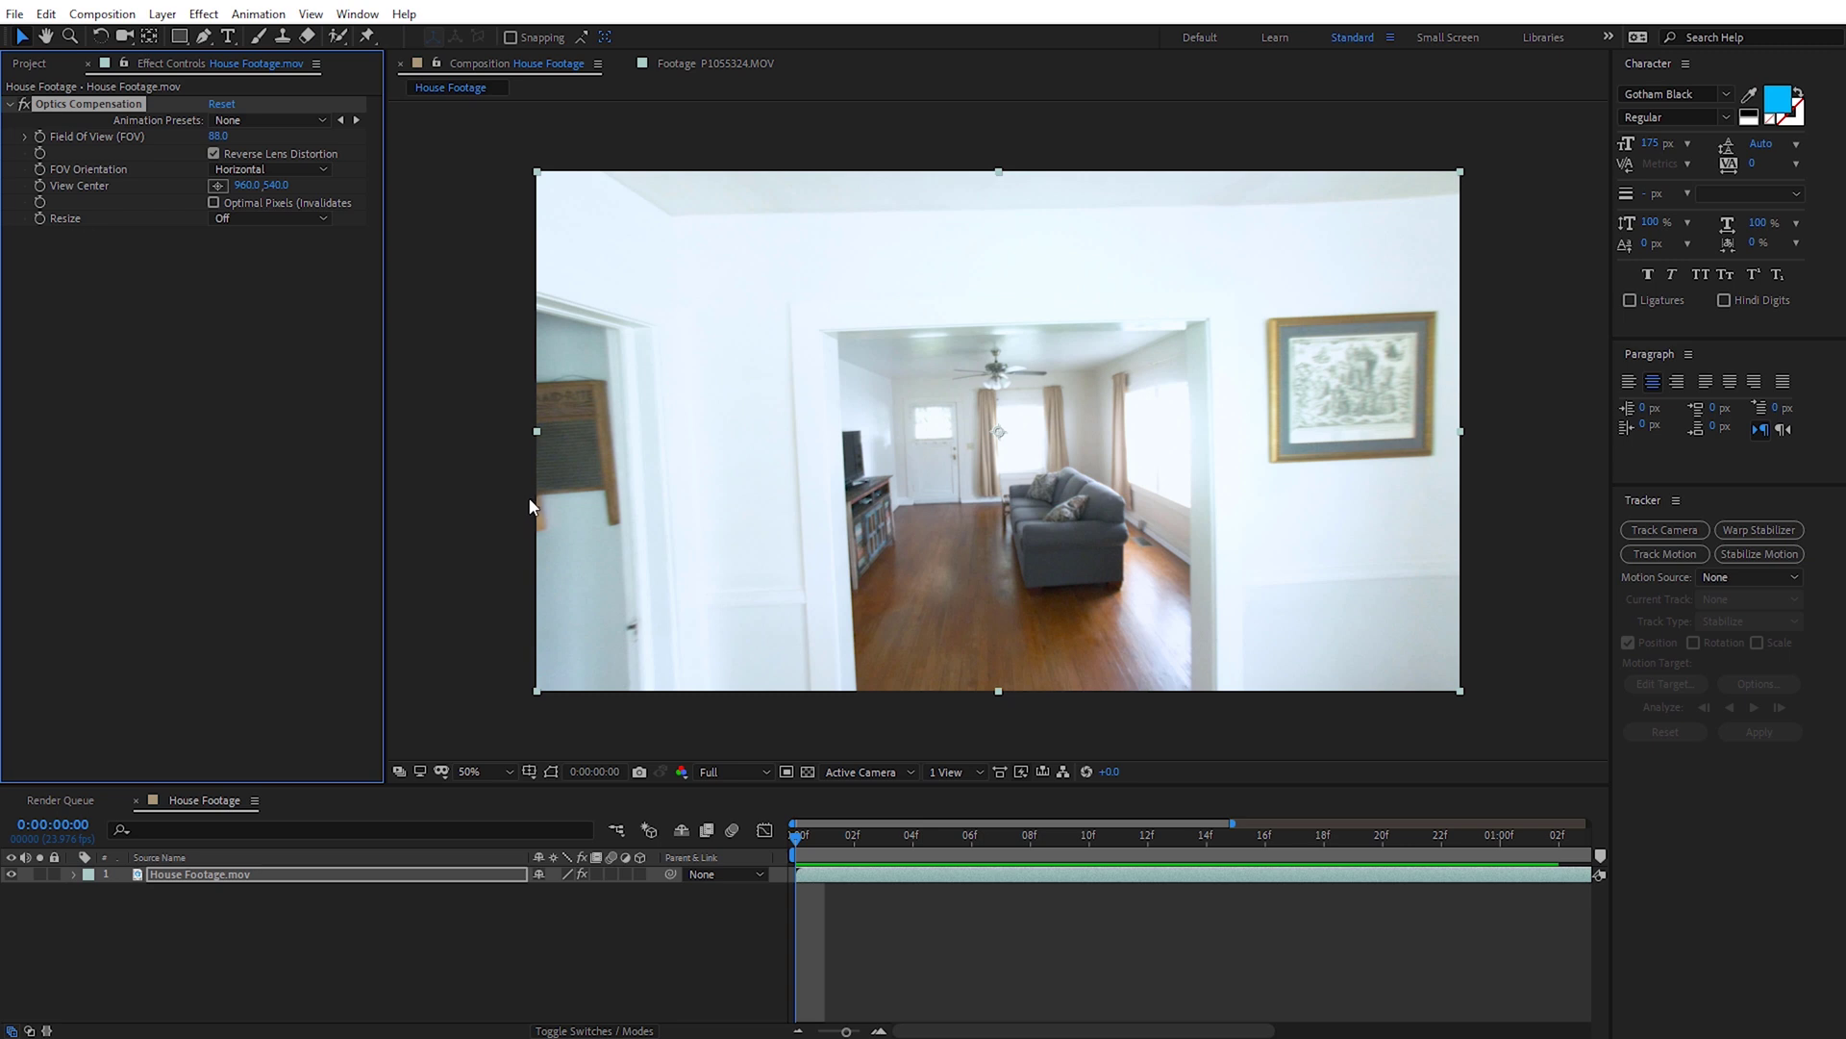
- Try Optimal Pixels, check the empty edges against the transparency grid, and restore both settings
{"action": "left_click", "coordinate": [214, 202]}
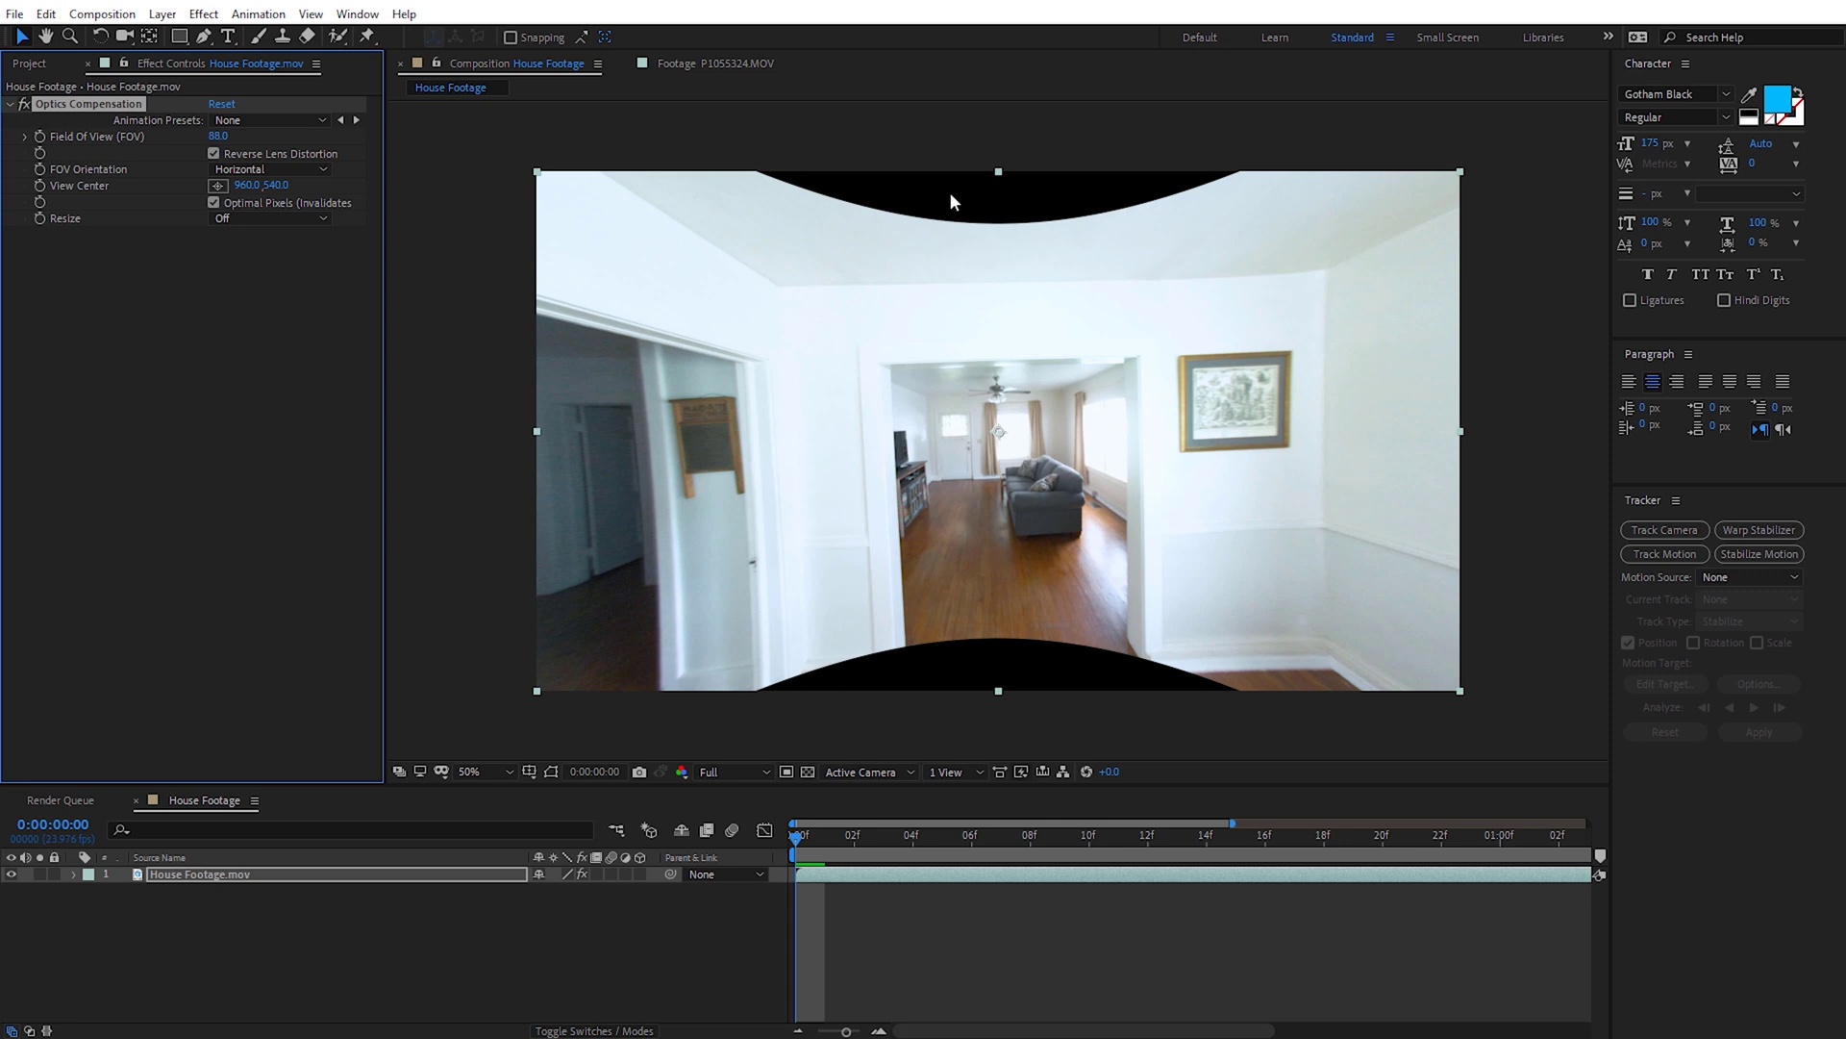
{"action": "left_click", "coordinate": [808, 772]}
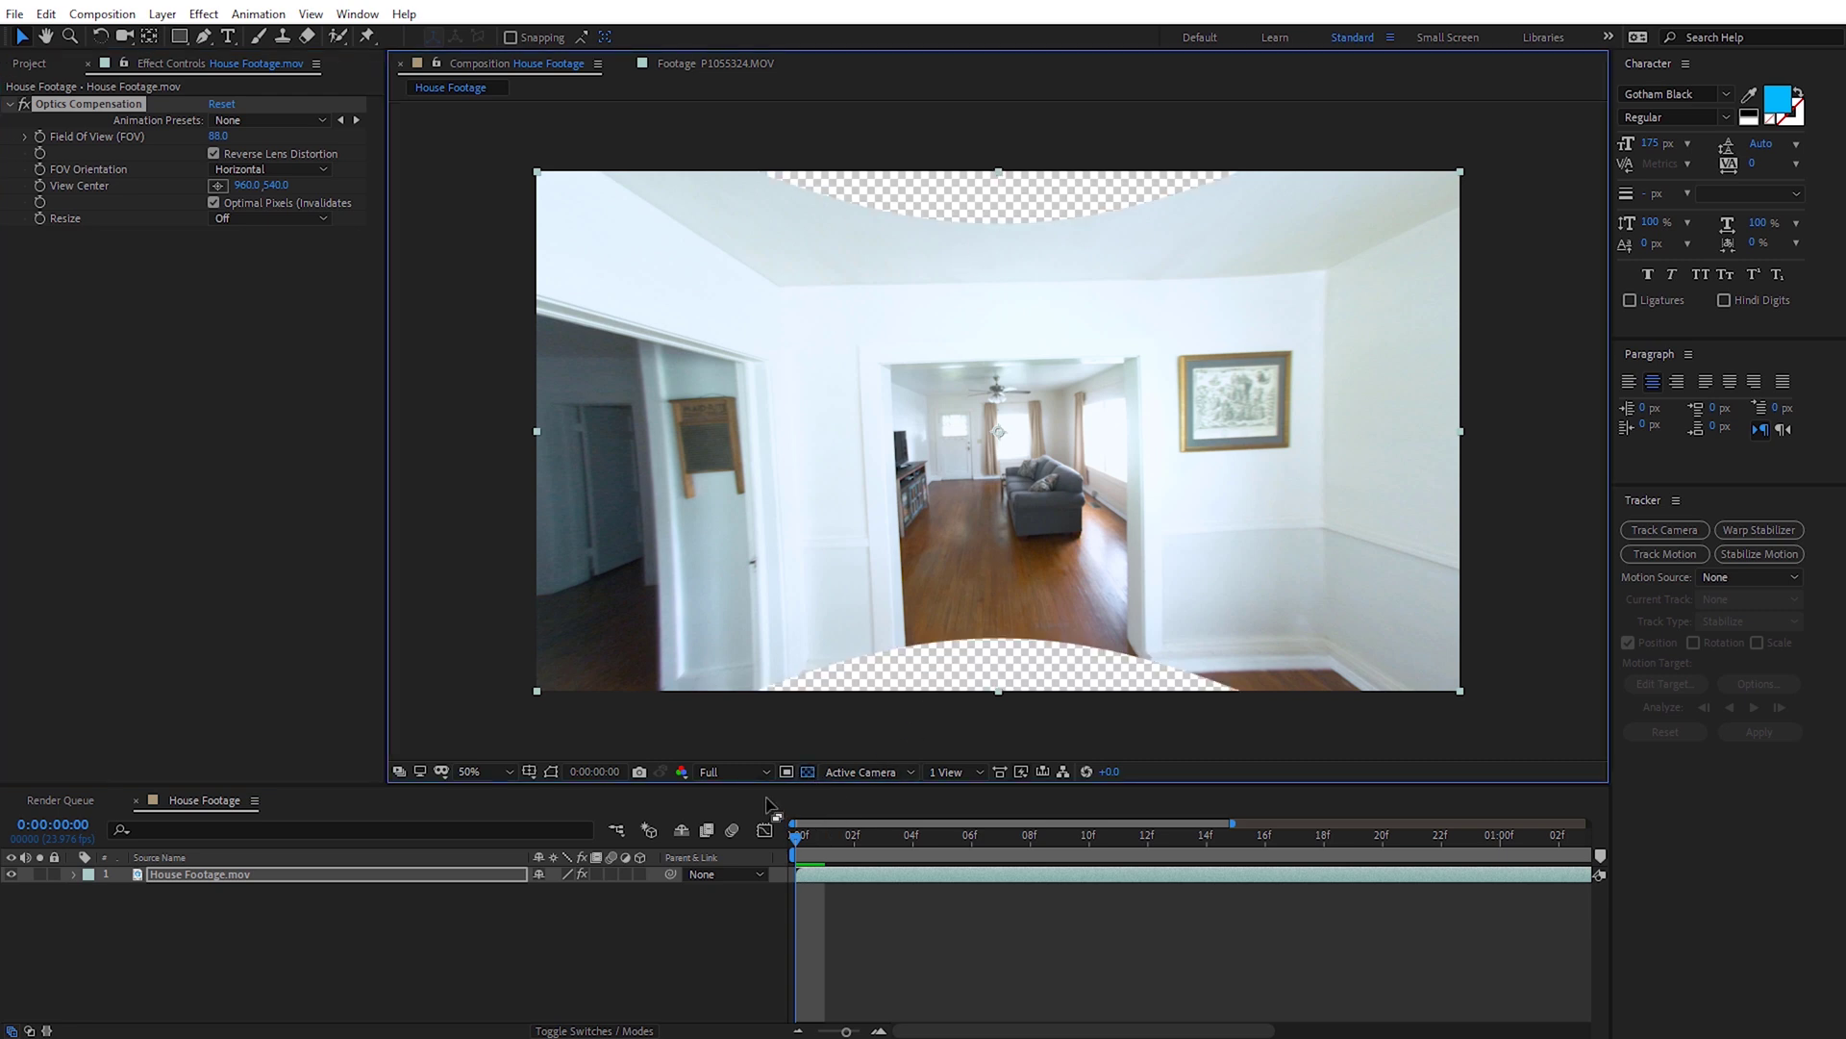
{"action": "left_click", "coordinate": [808, 771]}
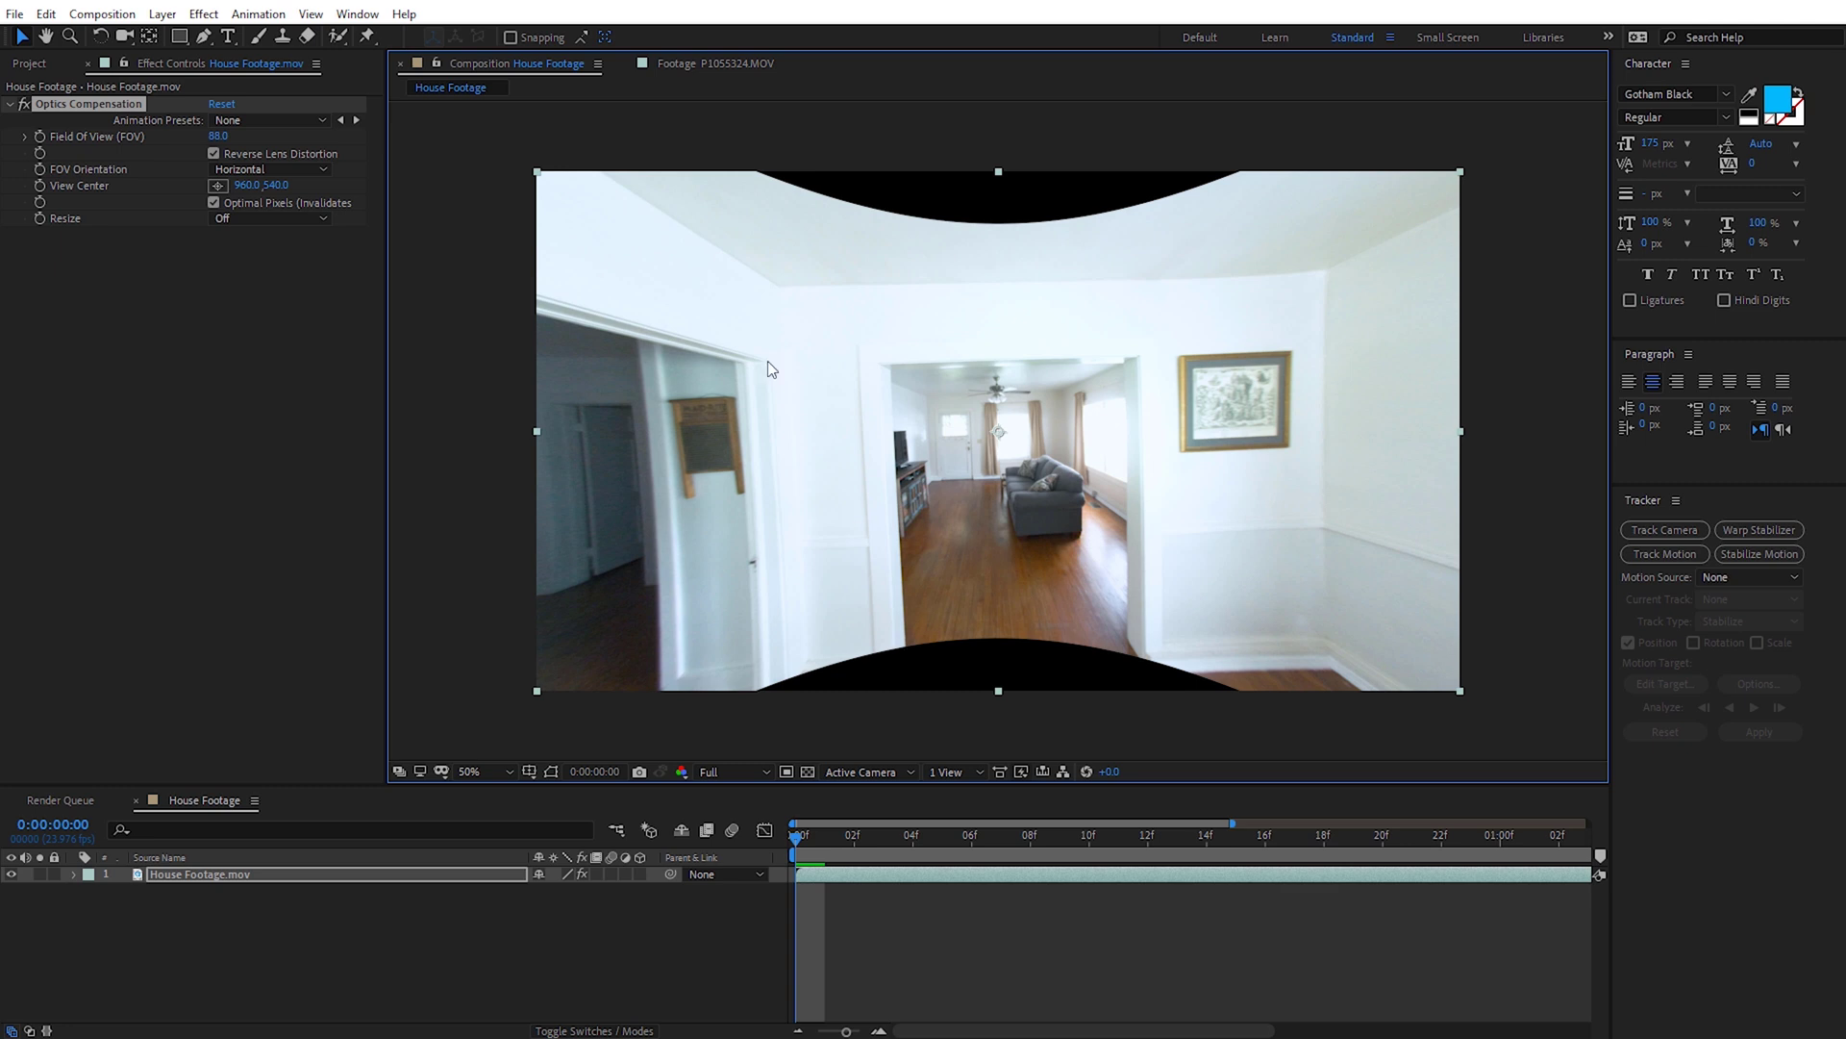
{"action": "left_click", "coordinate": [213, 203]}
- Try the Max 2X resize option by shifting the footage in the frame, then undo the shift and set Resize back to Off
{"action": "left_click", "coordinate": [240, 219]}
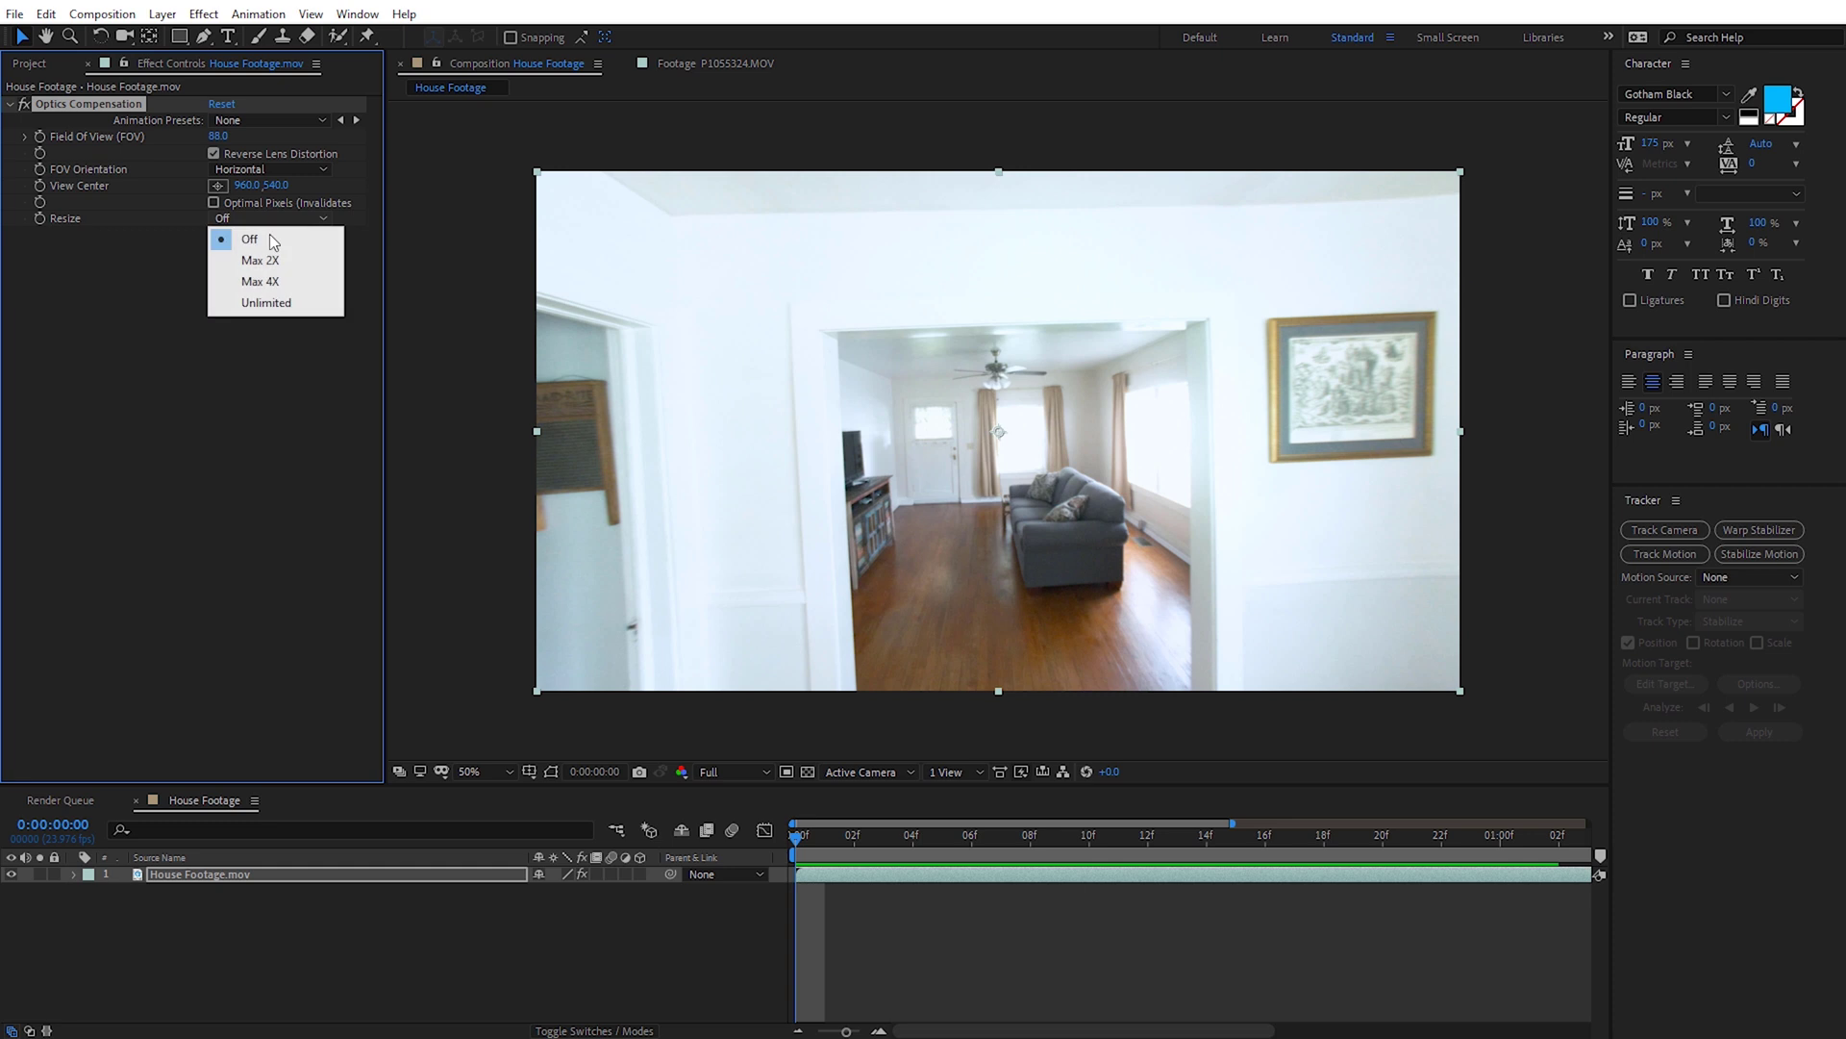
{"action": "left_click", "coordinate": [272, 262]}
{"action": "left_click", "coordinate": [228, 220]}
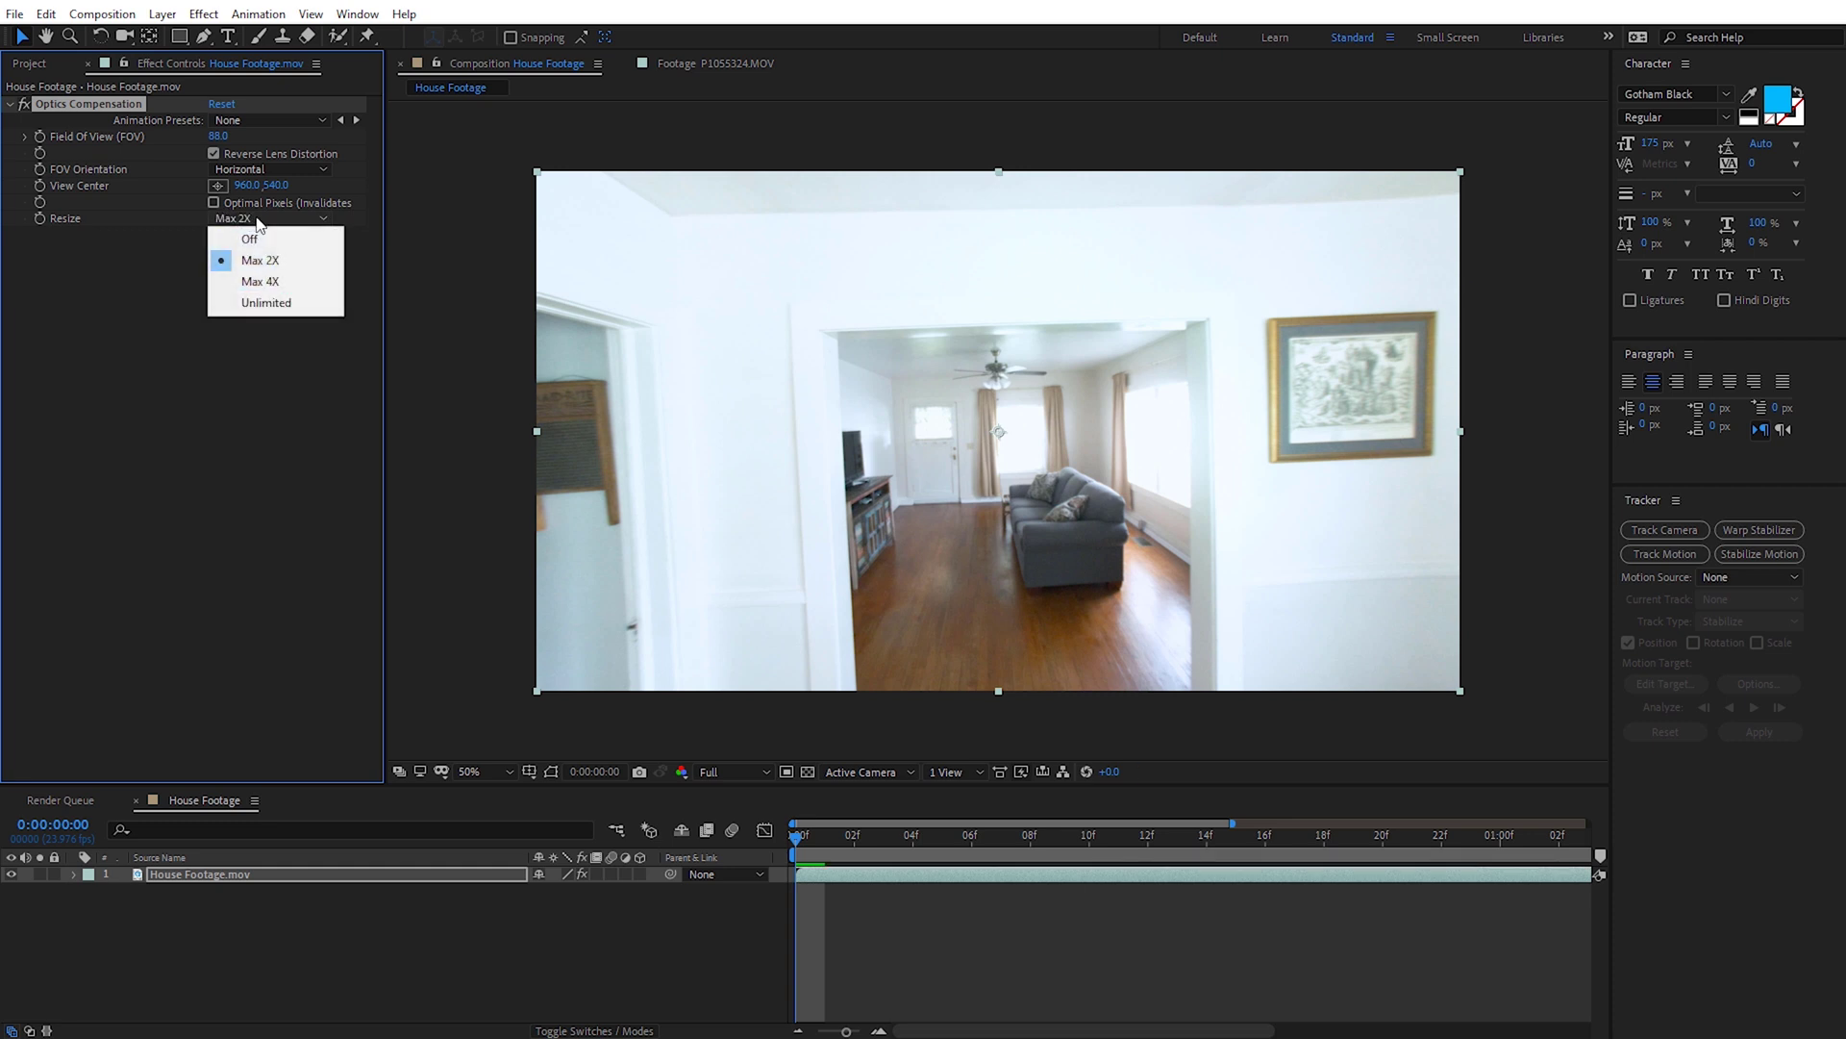
{"action": "left_click", "coordinate": [217, 325]}
{"action": "left_click_drag", "start_coordinate": [619, 285], "coordinate": [1160, 253]}
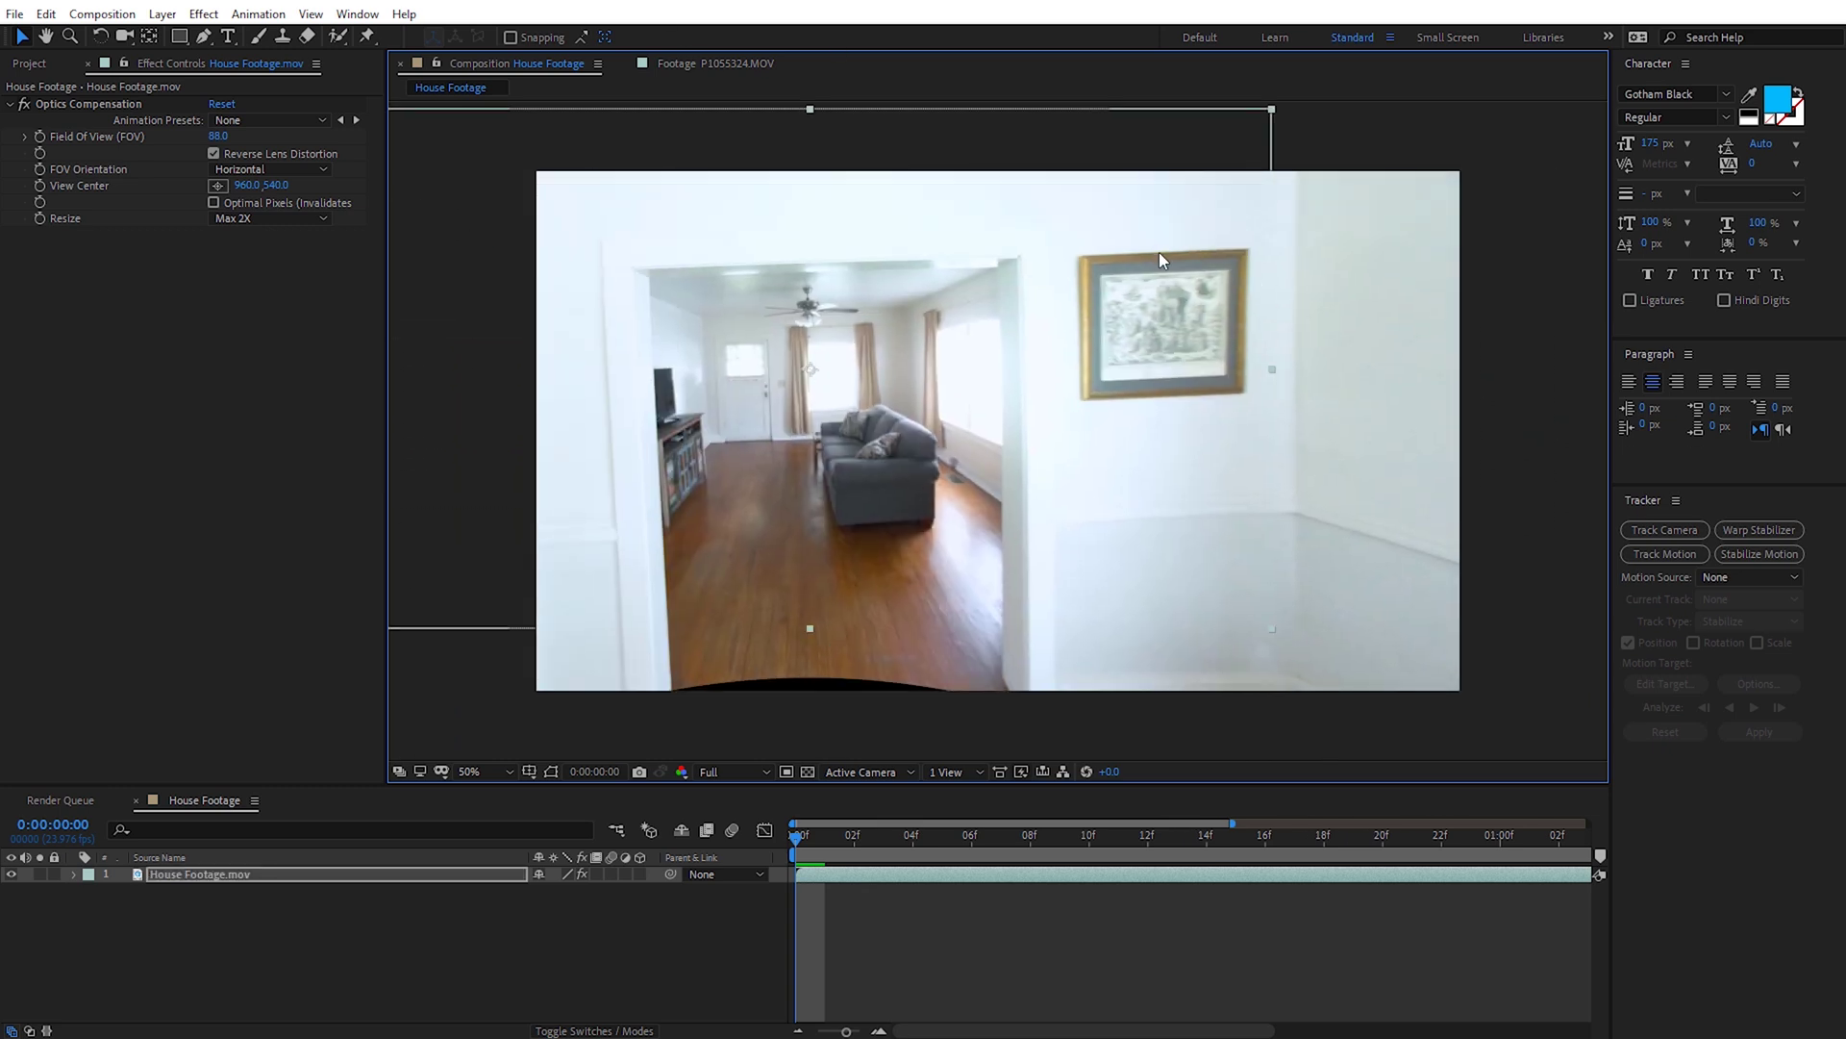
{"action": "key", "text": "ctrl+z"}
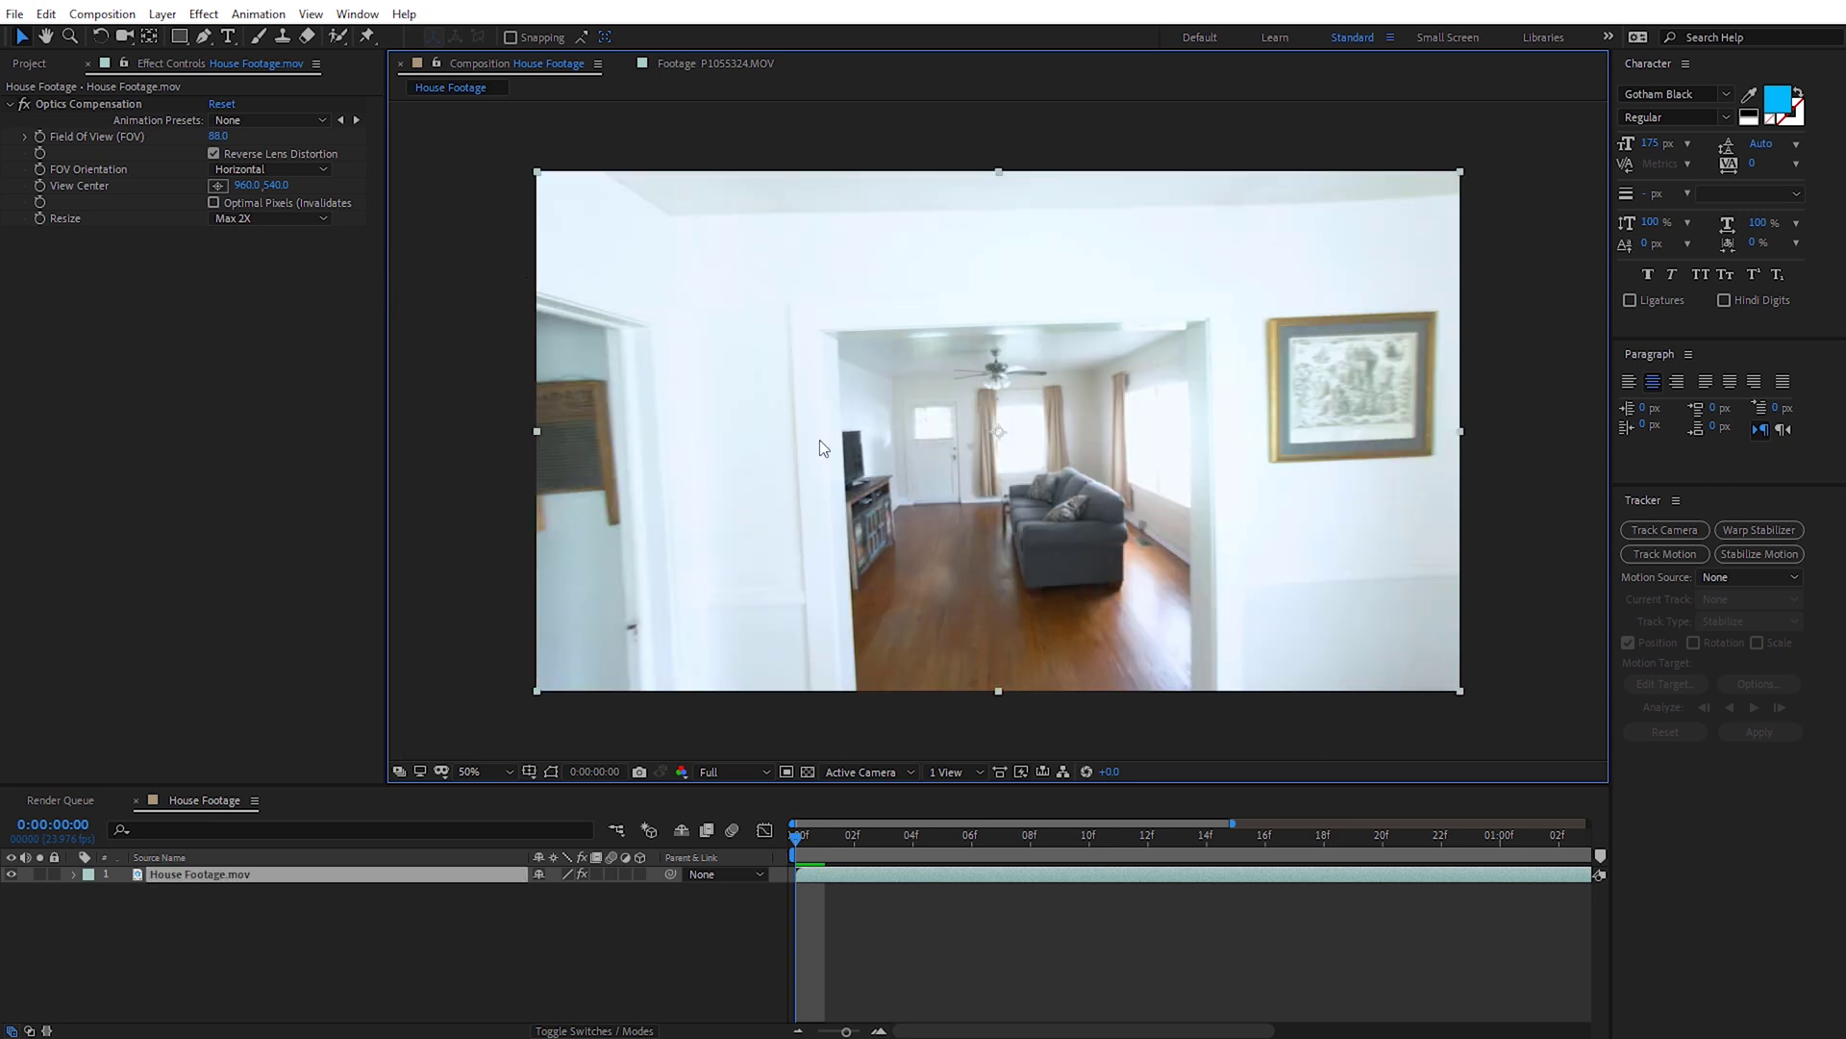
{"action": "left_click", "coordinate": [257, 218]}
{"action": "left_click", "coordinate": [277, 238]}
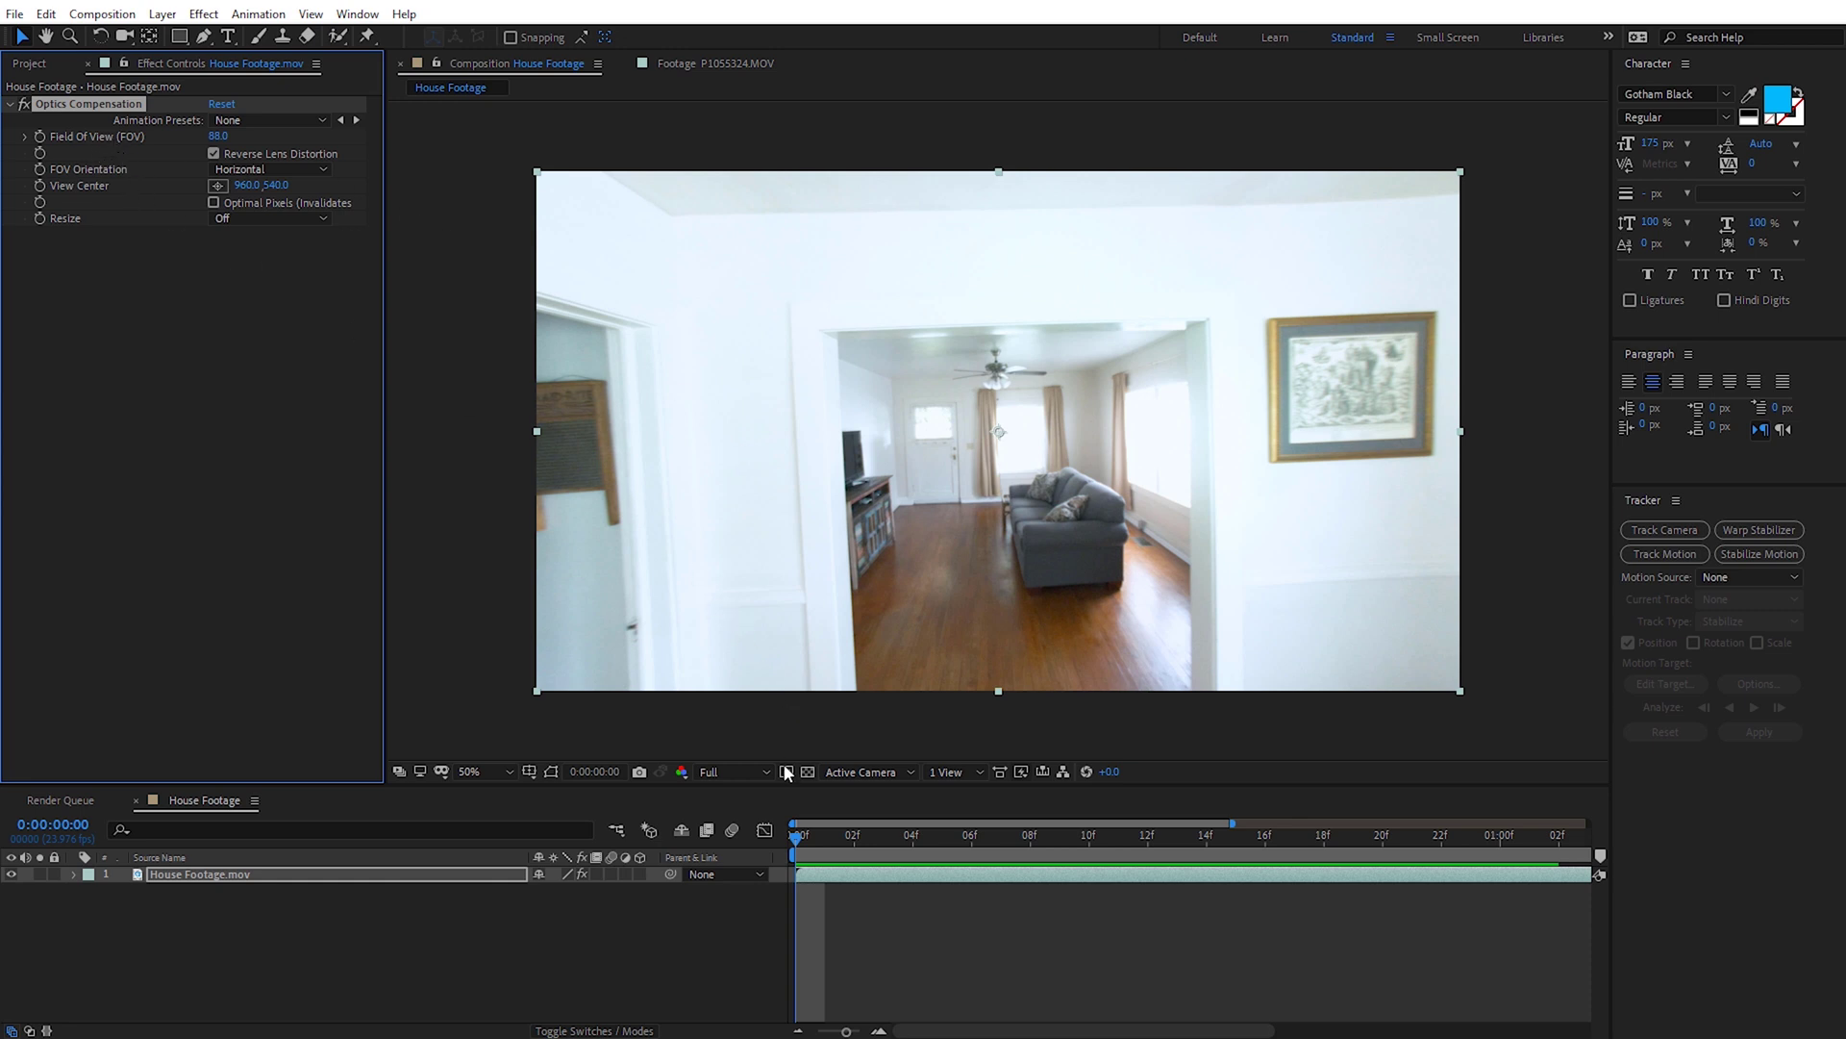
- Pre-compose the House Footage.mov layer as "Flat Footage", moving all attributes into the new composition
{"action": "left_click_drag", "start_coordinate": [797, 844], "coordinate": [737, 841]}
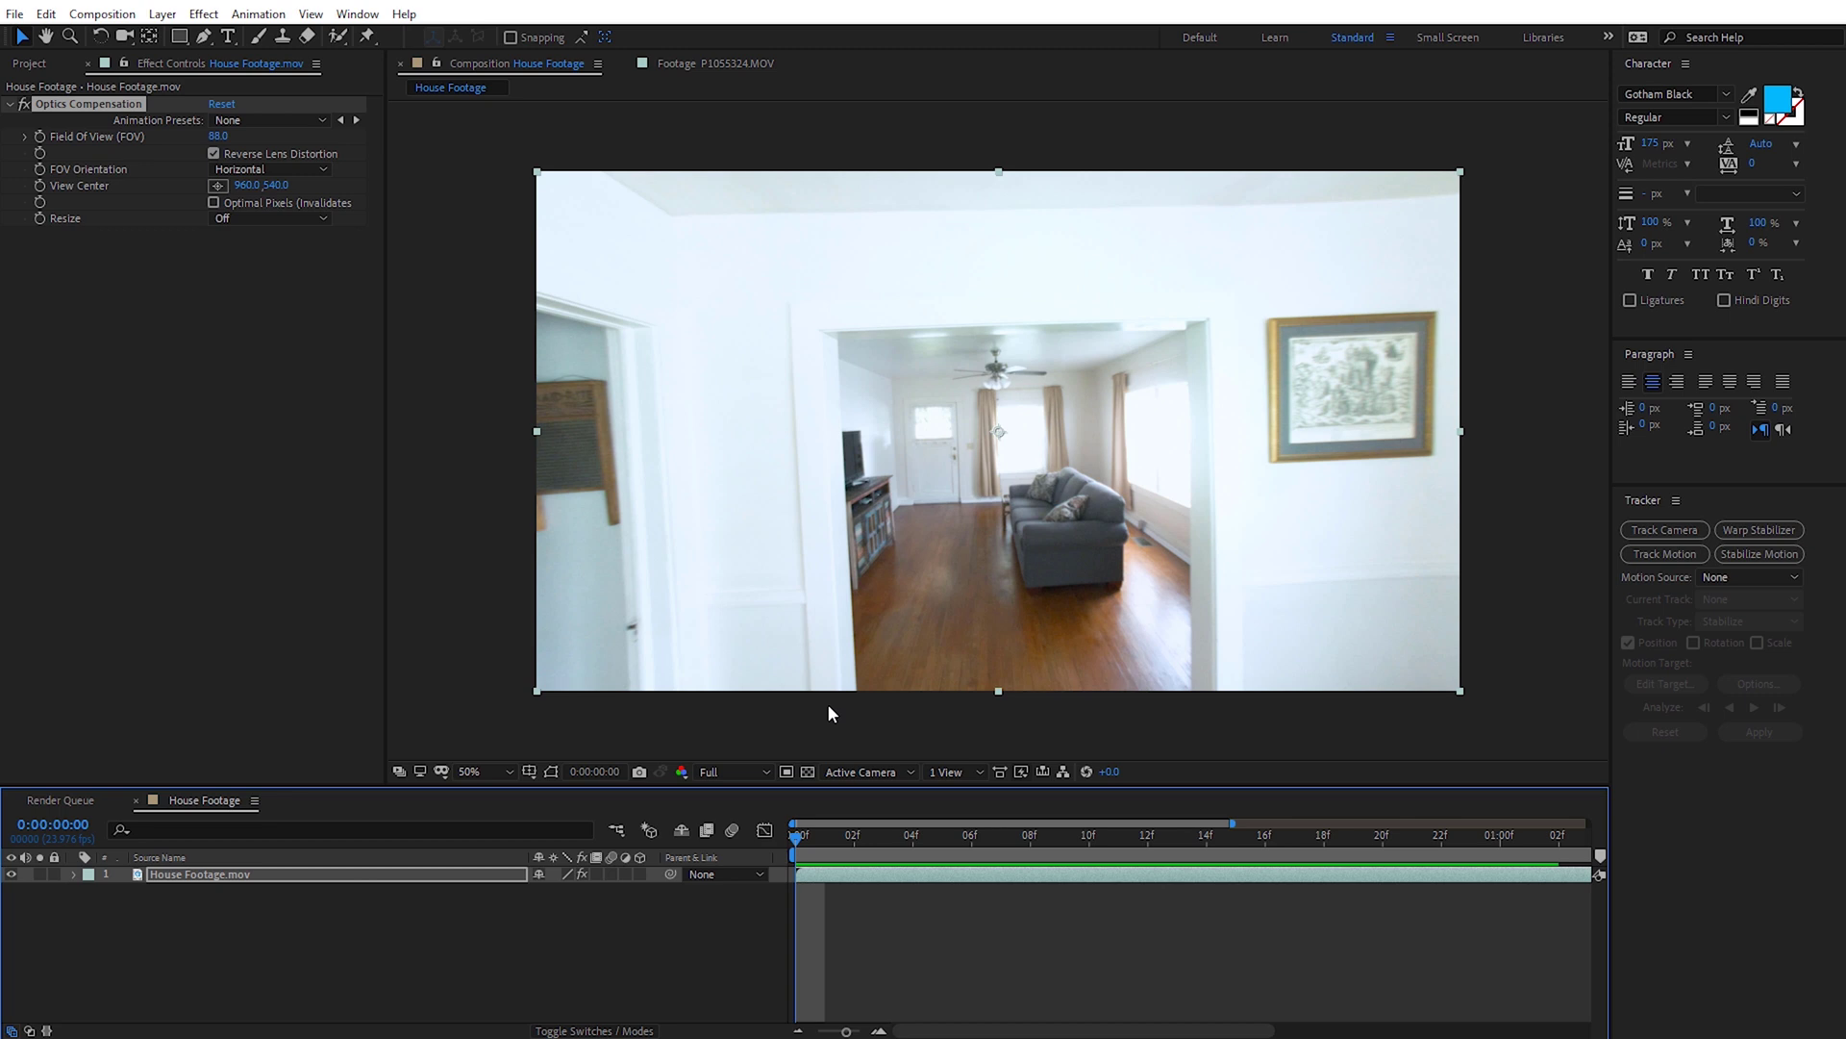
{"action": "left_click", "coordinate": [206, 877]}
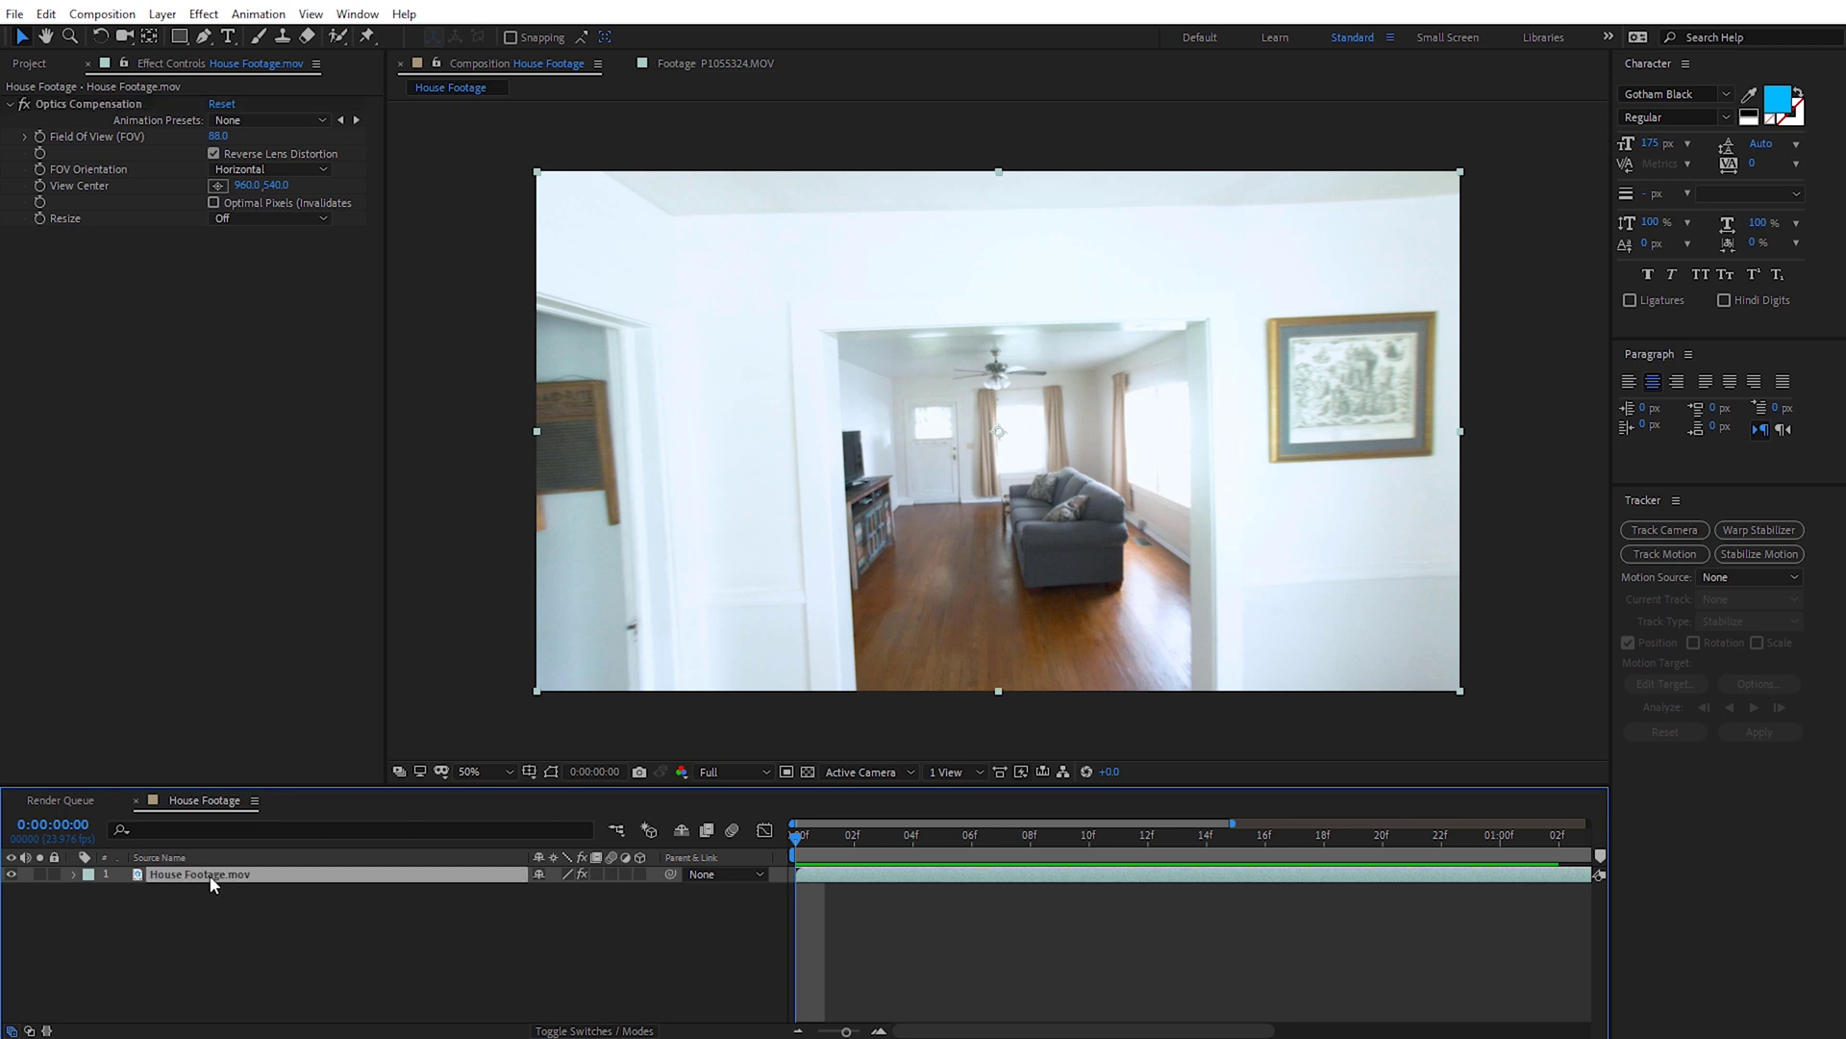
{"action": "left_click", "coordinate": [162, 15]}
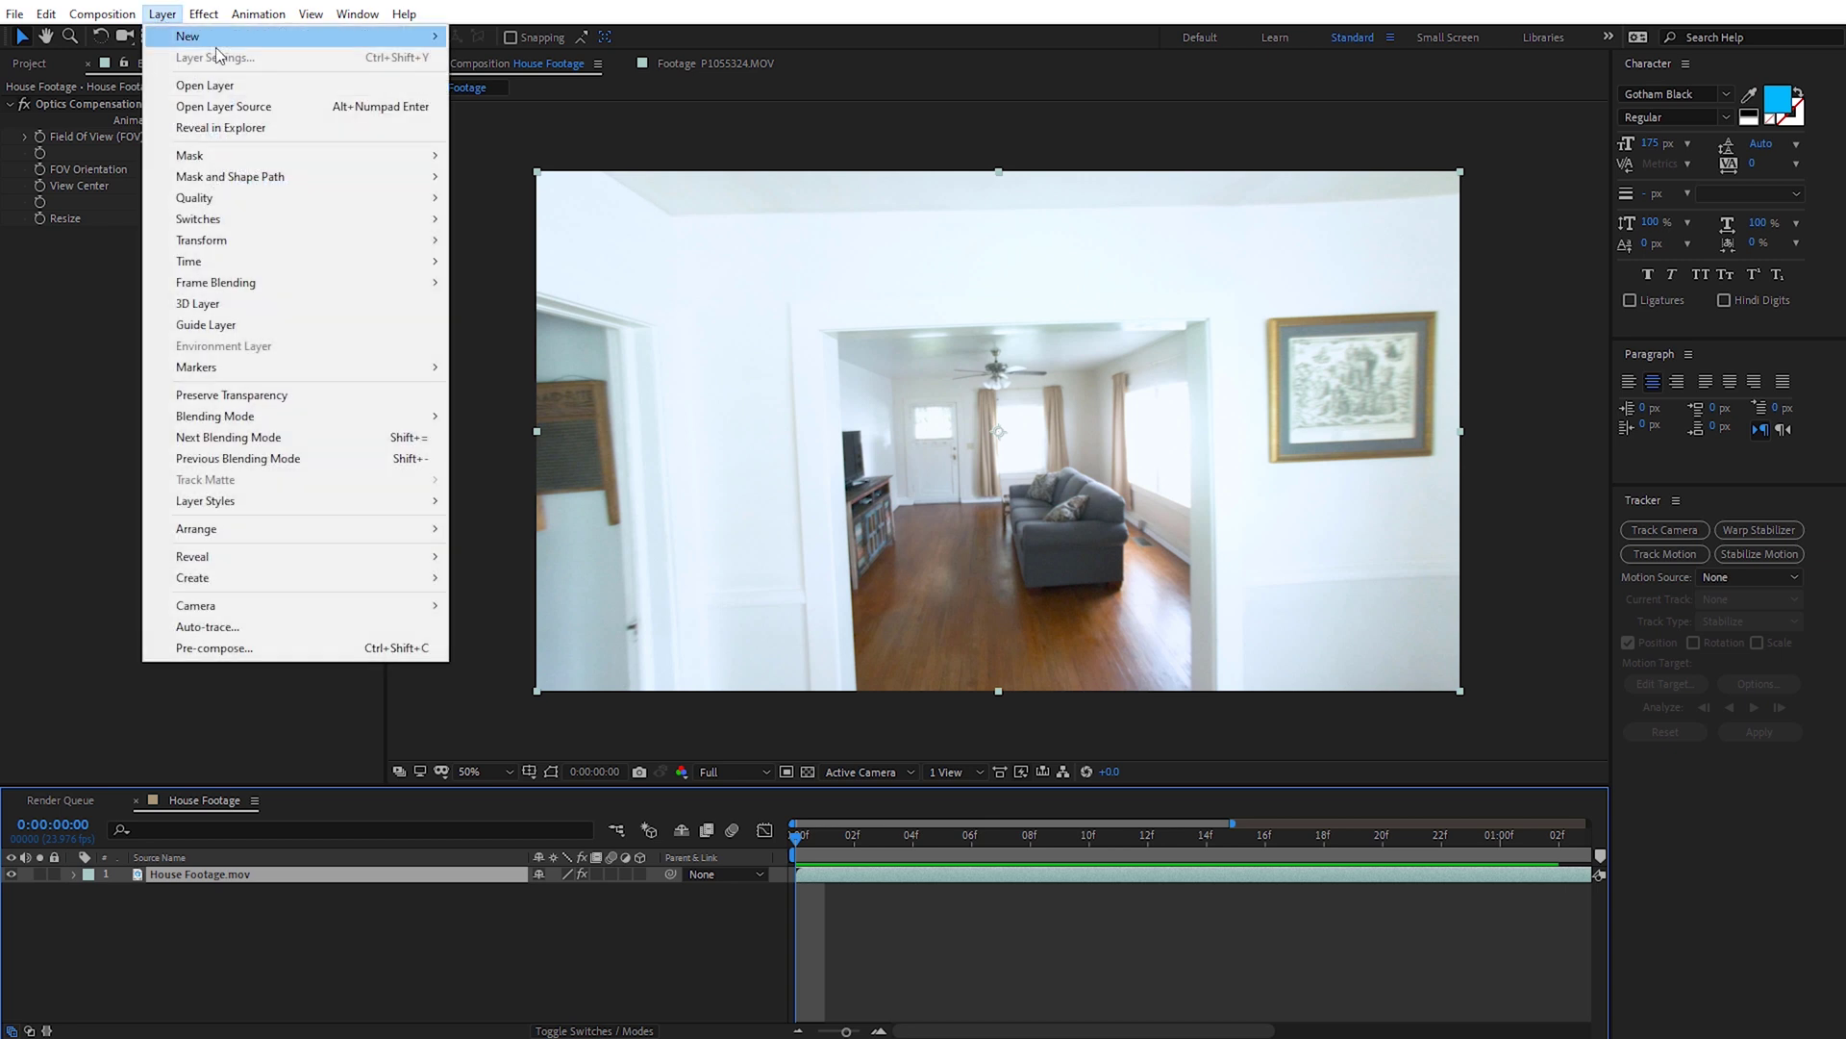
{"action": "left_click", "coordinate": [246, 648]}
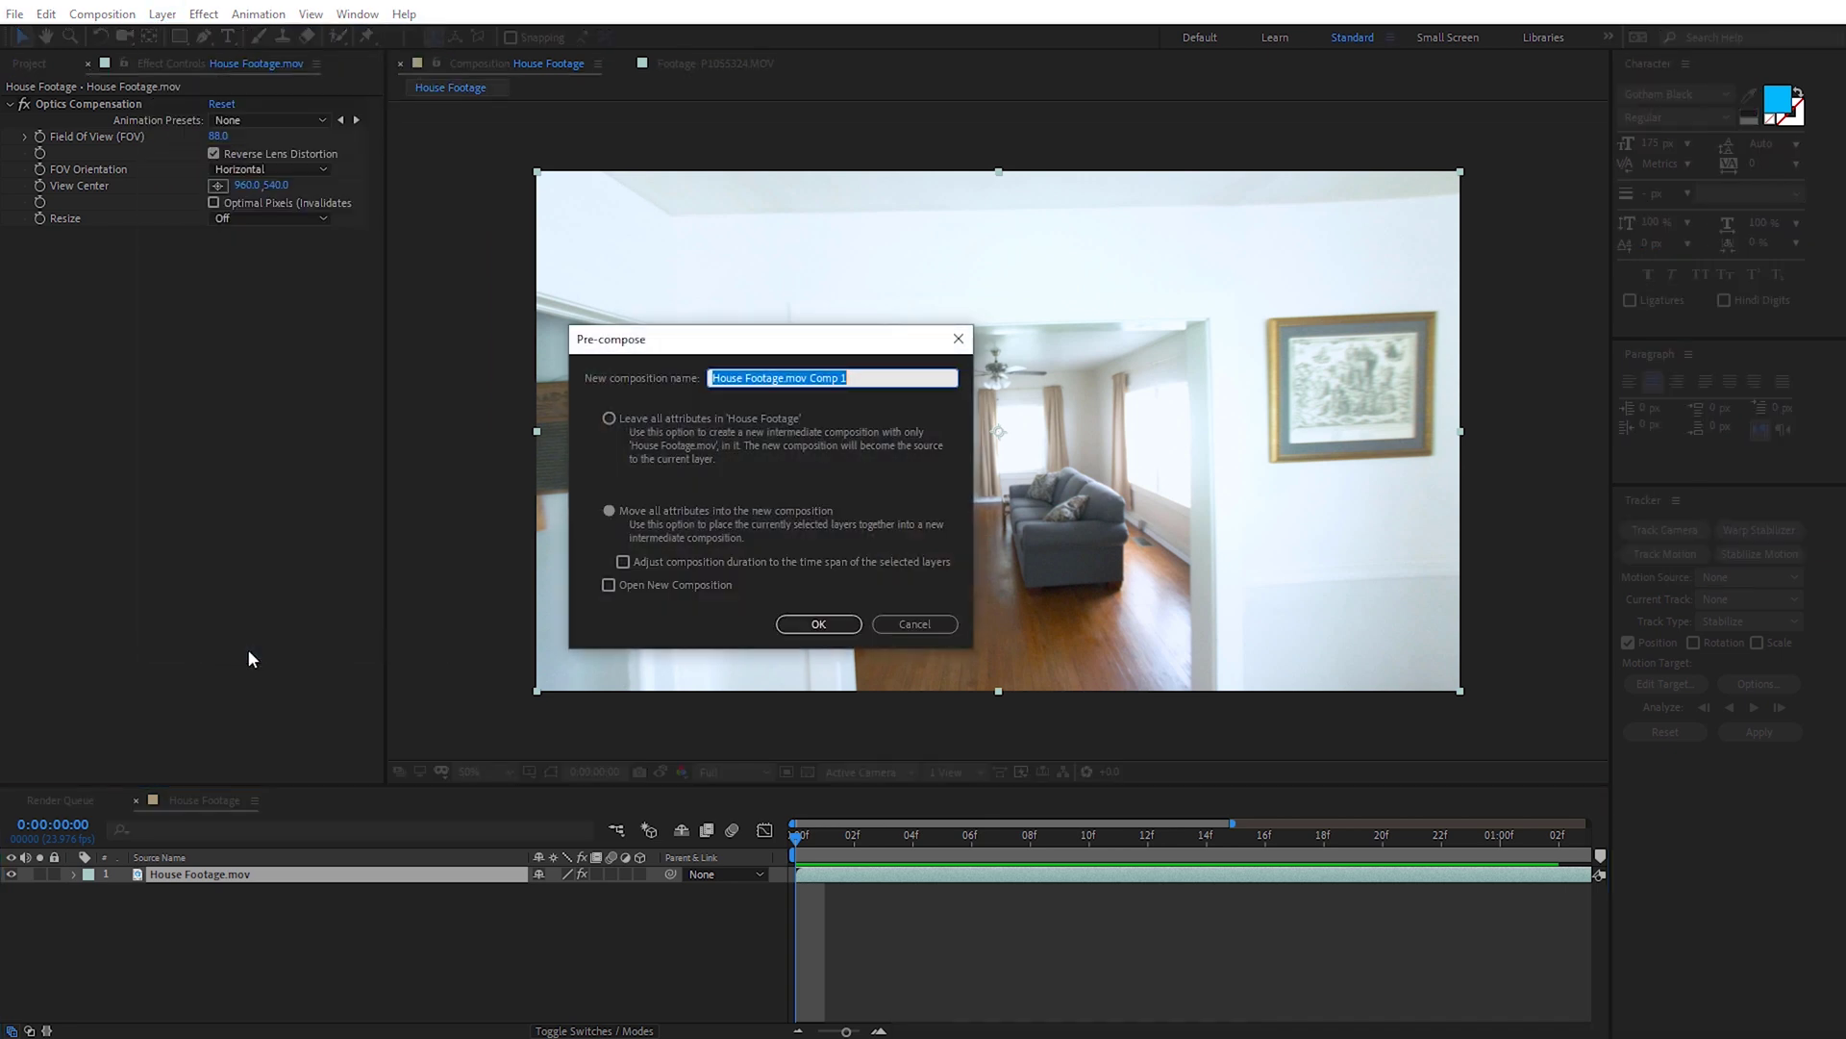
{"action": "type", "text": "Flat Footage"}
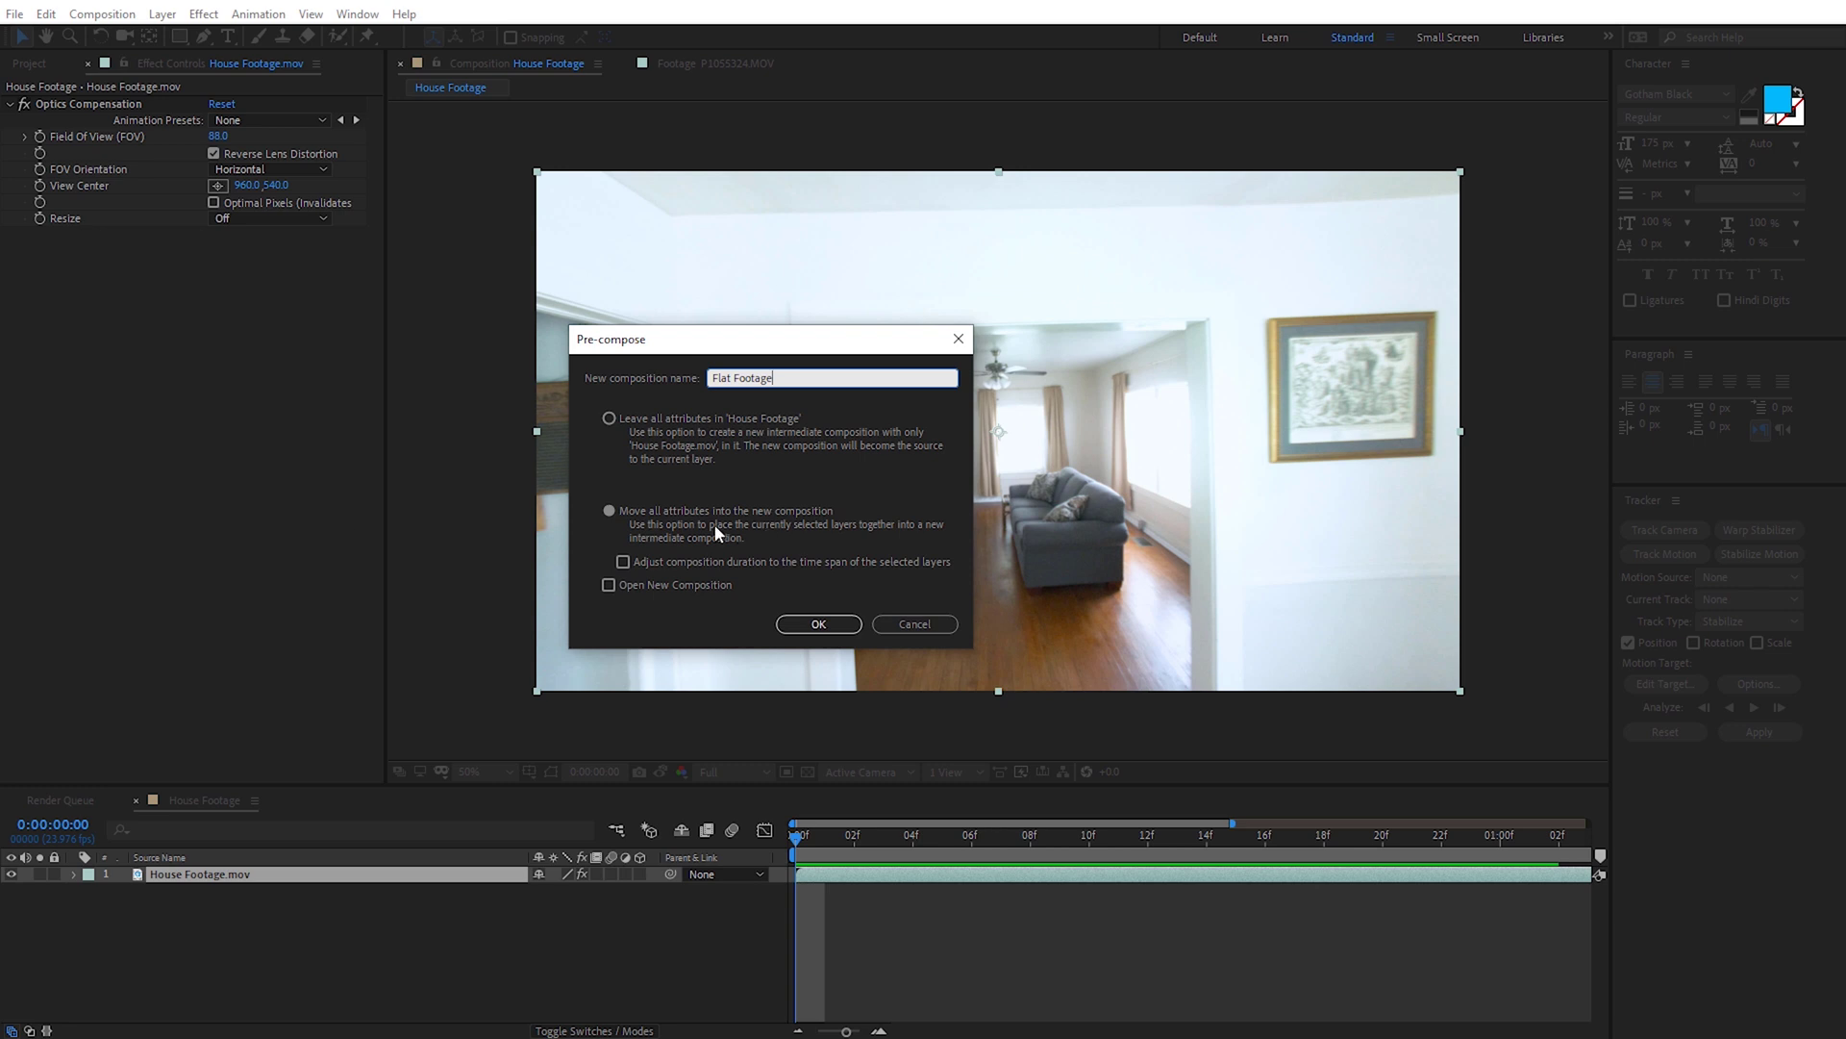
{"action": "left_click", "coordinate": [829, 627]}
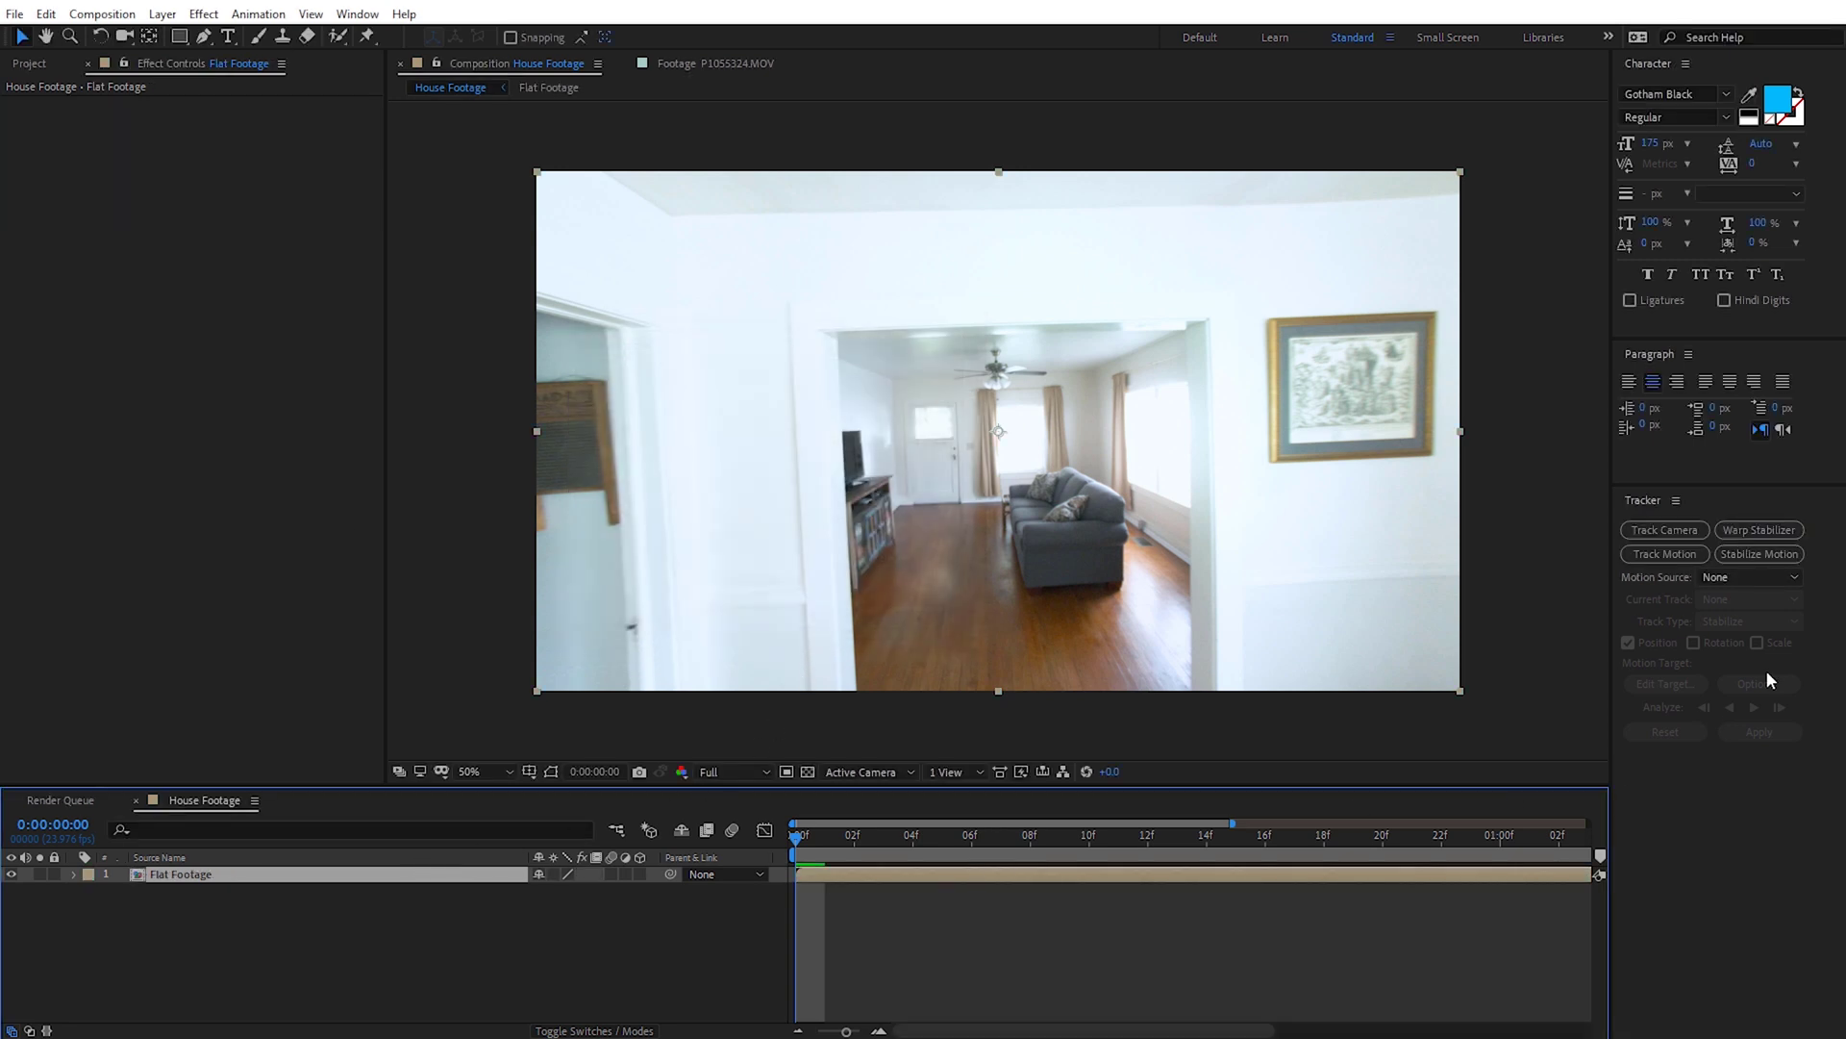
- Run a 3D camera track on the Flat Footage layer and scrub the clip to check the track points
{"action": "left_click", "coordinate": [356, 13]}
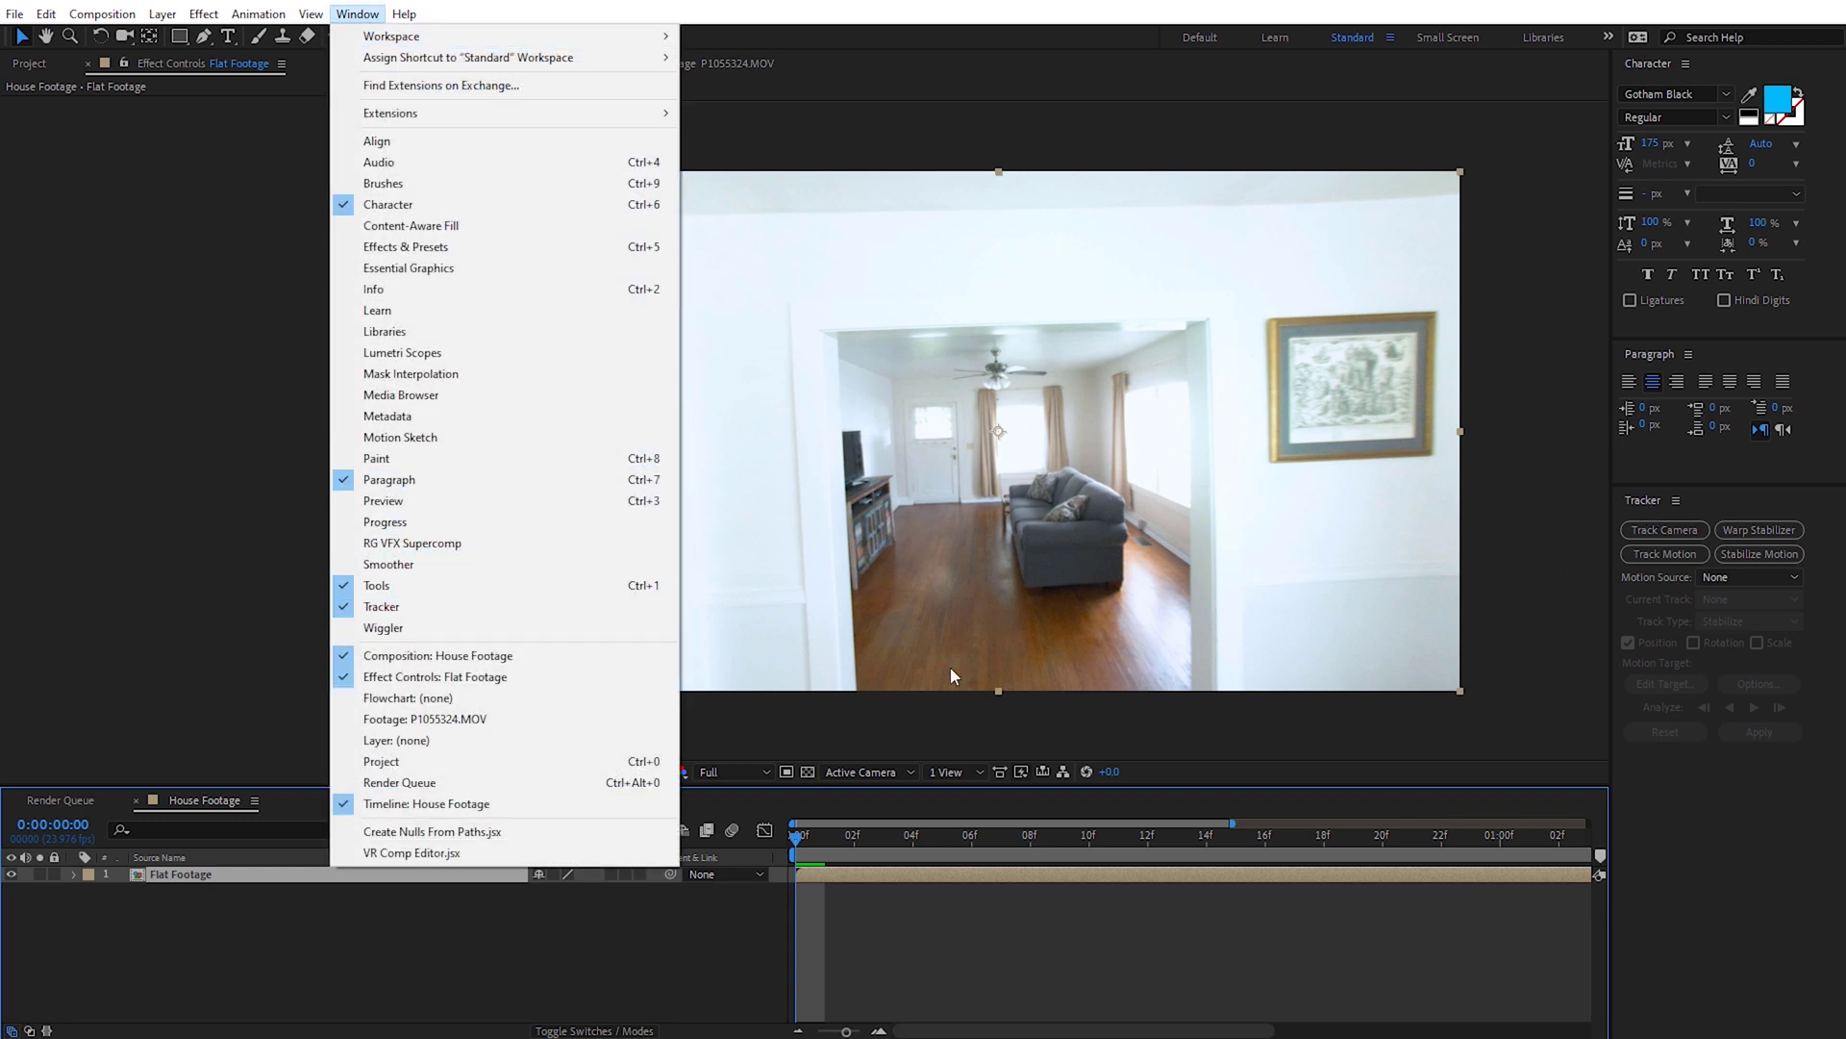
{"action": "left_click", "coordinate": [1754, 854]}
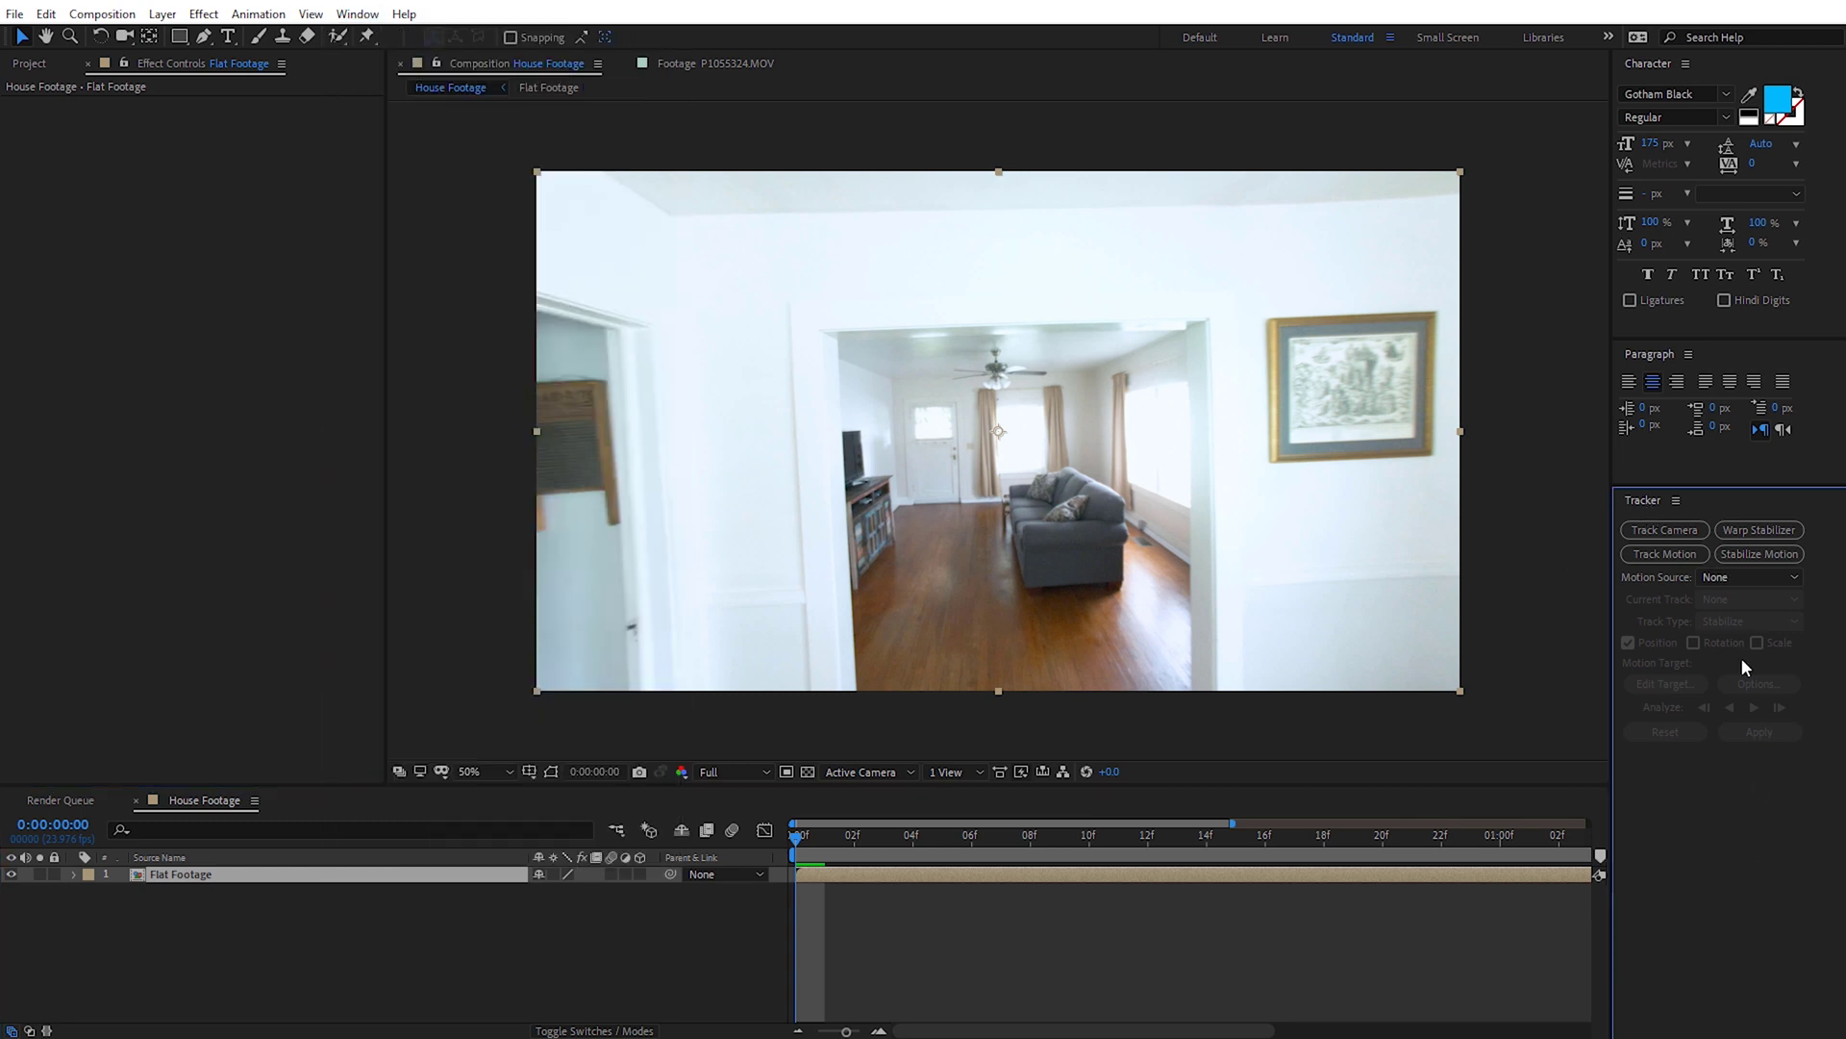
{"action": "left_click", "coordinate": [1676, 535]}
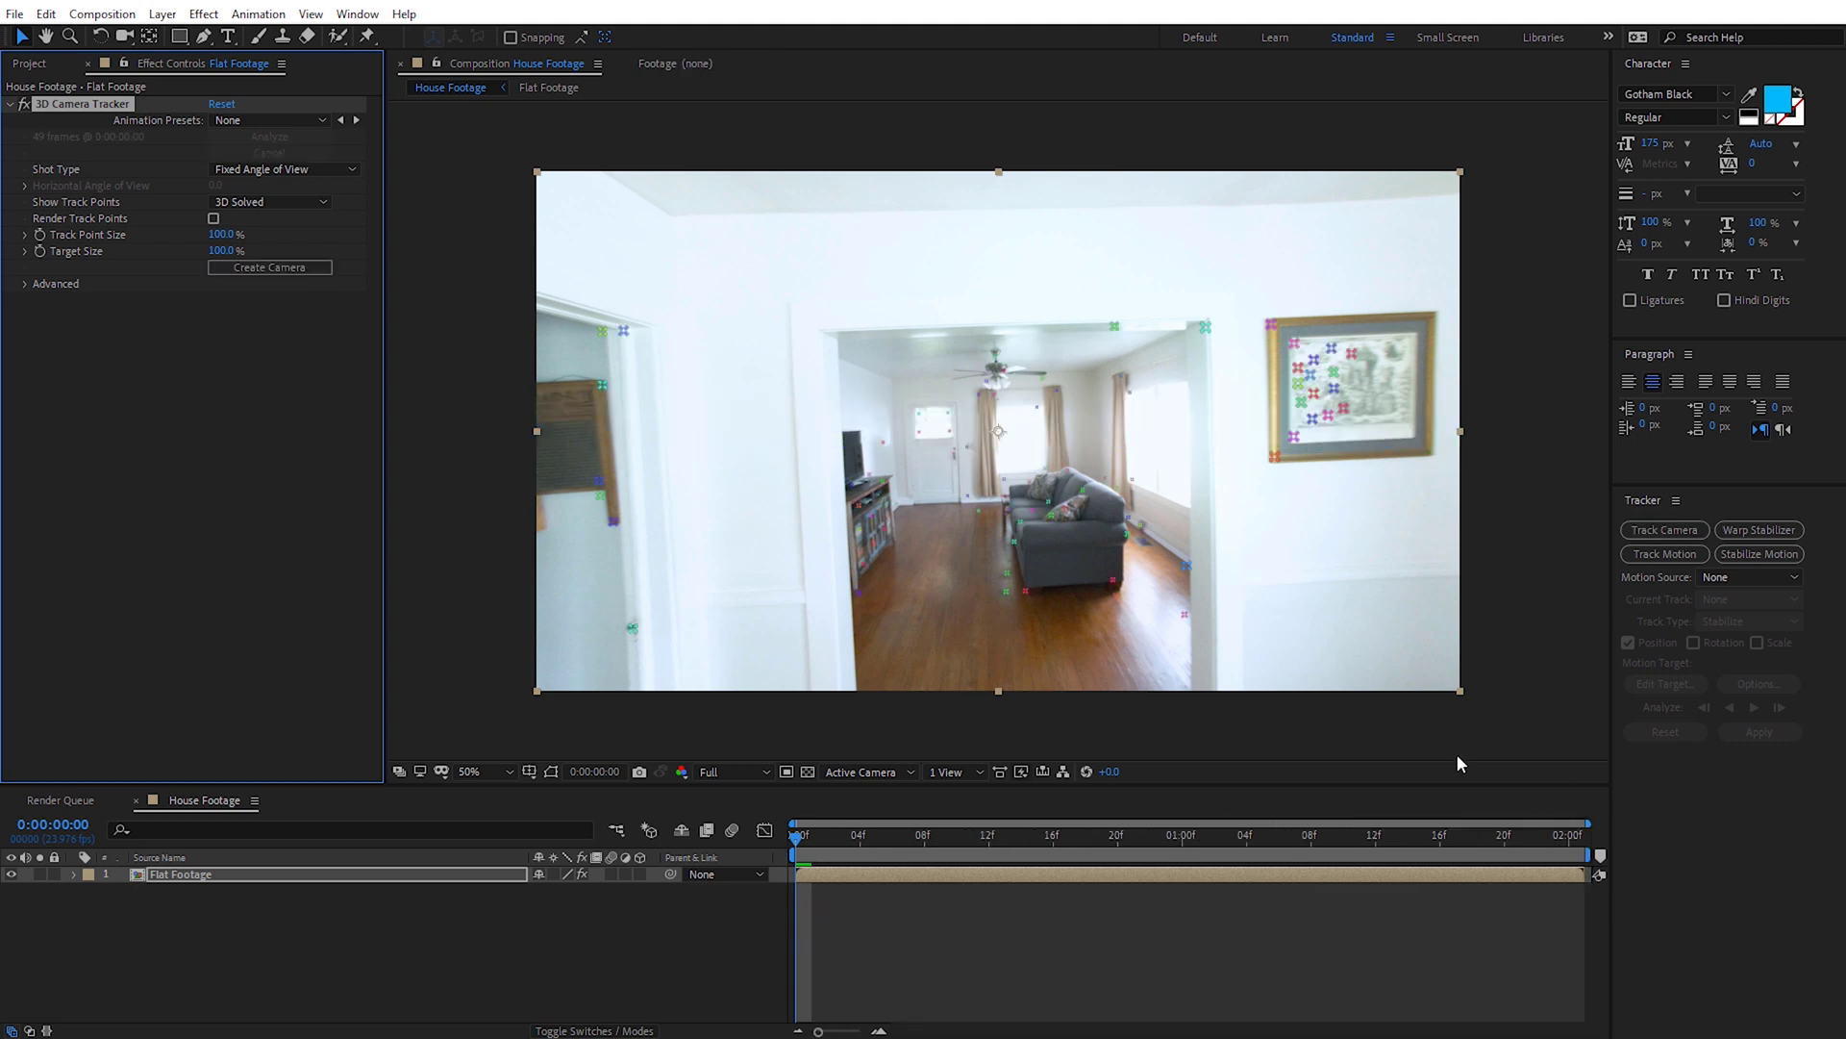
{"action": "mouse_move", "coordinate": [824, 835]}
{"action": "left_mouse_down"}
{"action": "mouse_move", "coordinate": [1395, 838]}
{"action": "mouse_move", "coordinate": [796, 822]}
{"action": "left_mouse_up"}
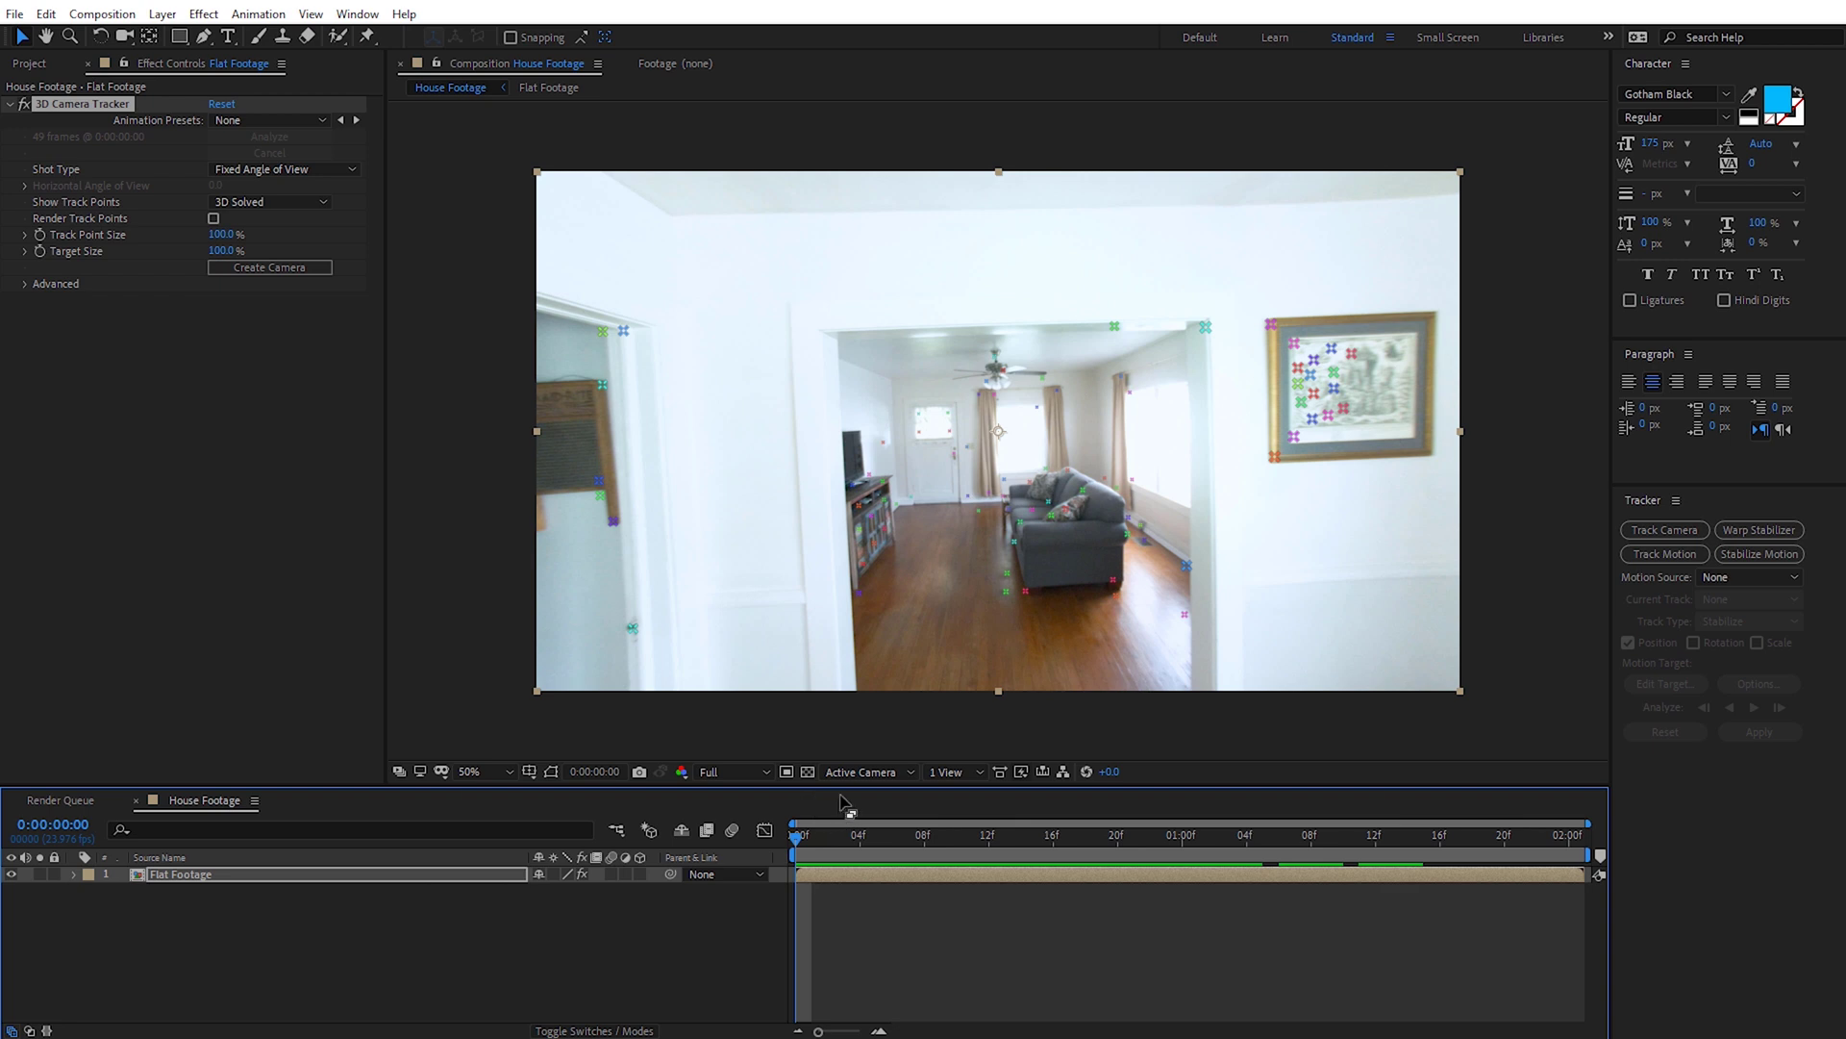
- Create a solid and camera from the track points on the framed wall picture, and set the solid's orientation to 0, 0, 0
{"action": "right_click", "coordinate": [1327, 384]}
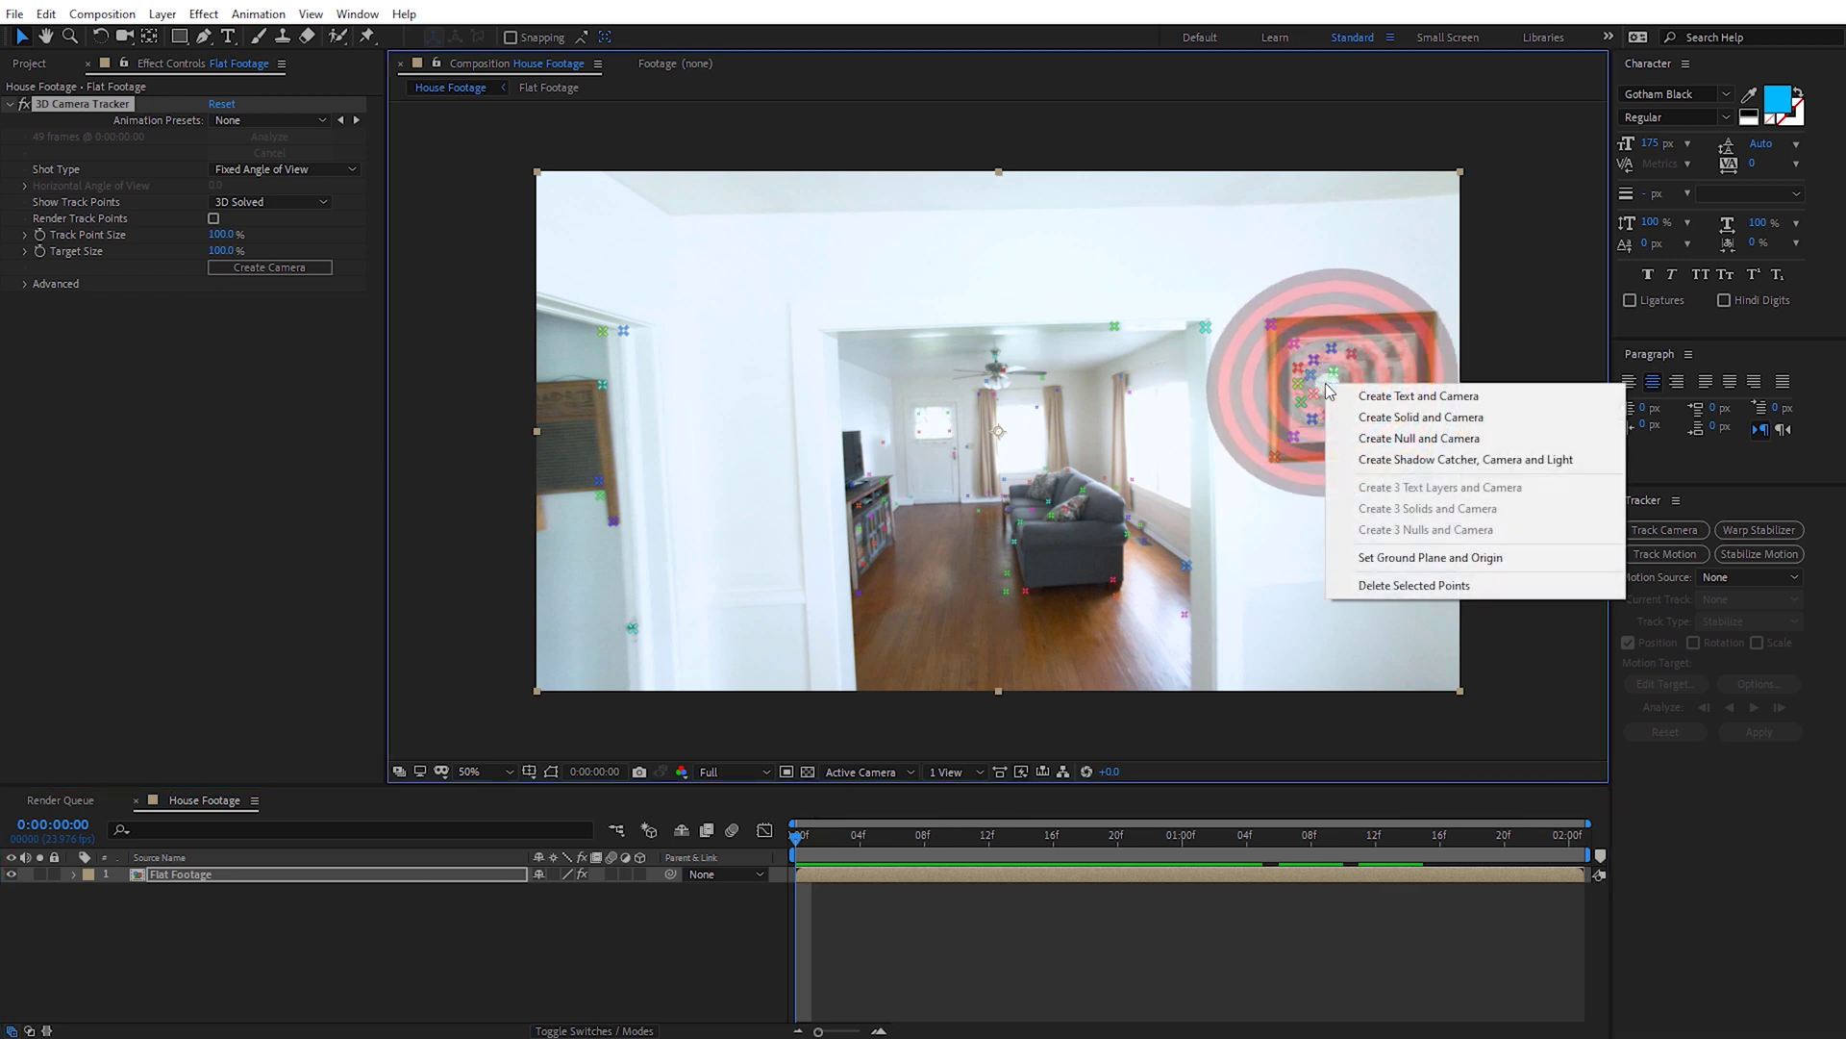
{"action": "left_click", "coordinate": [1396, 420]}
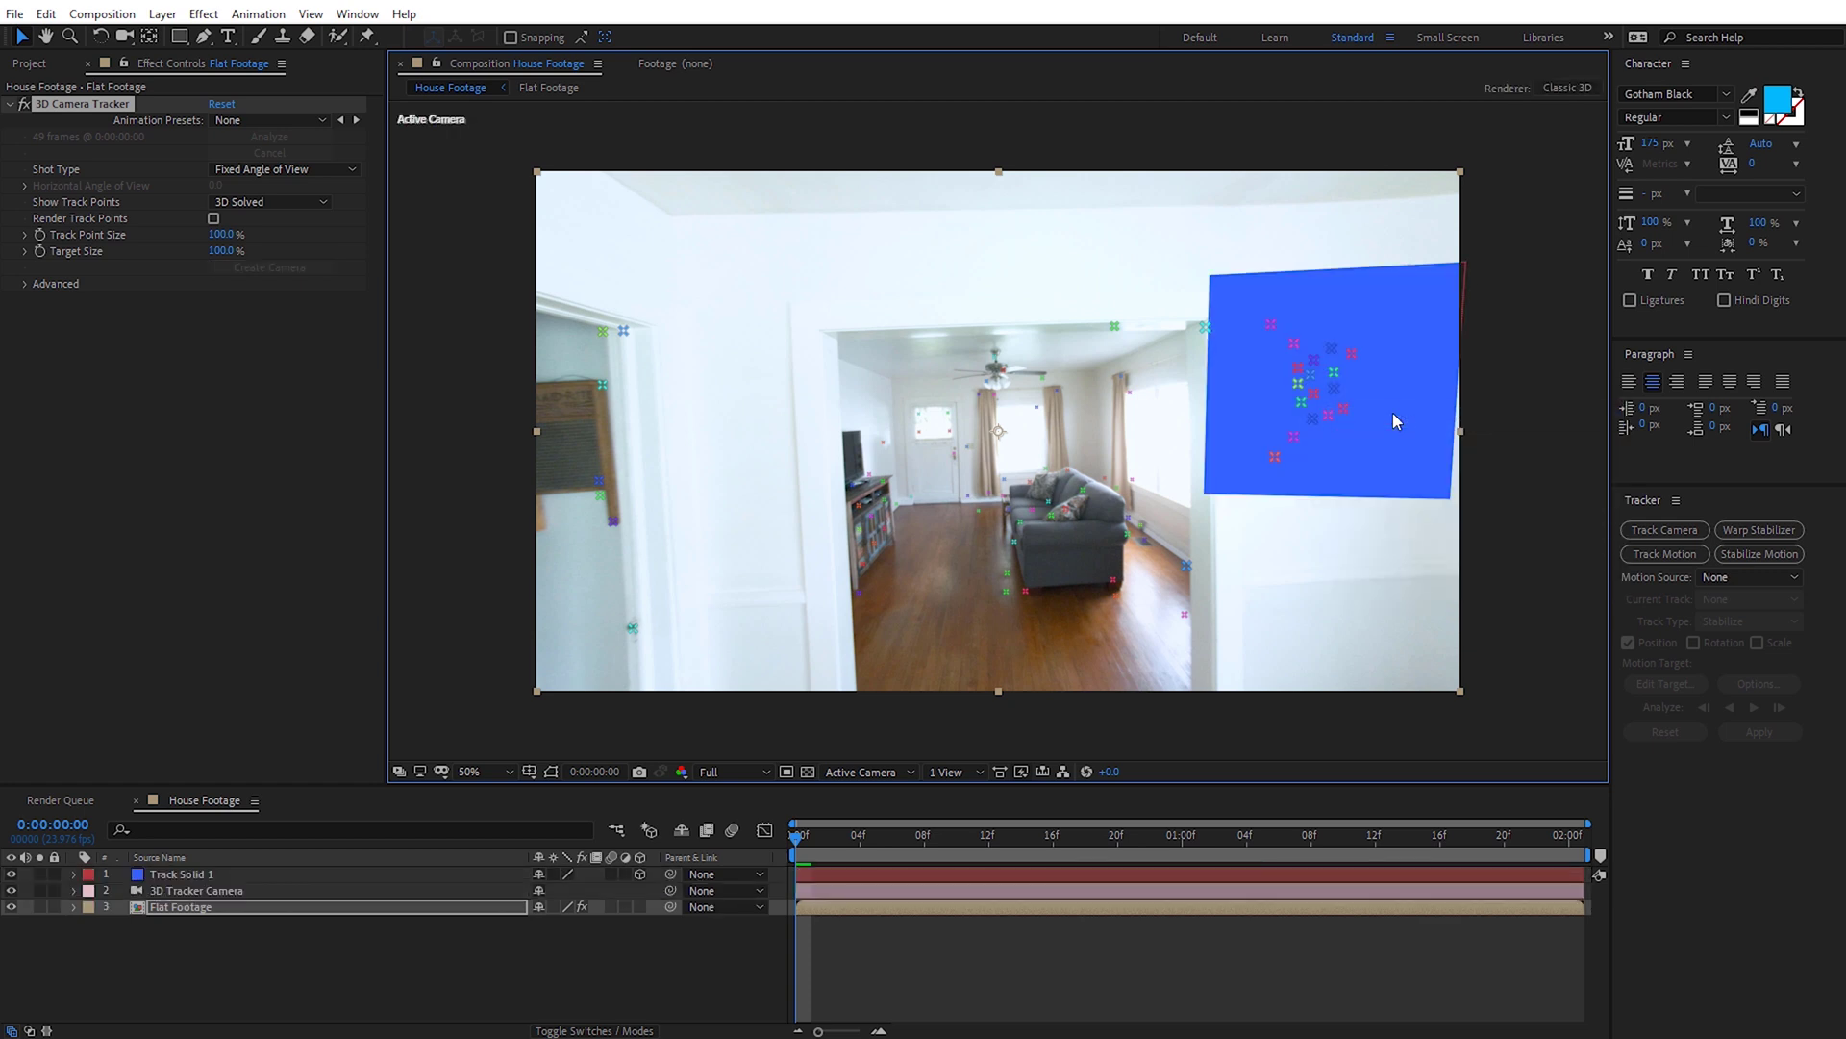
{"action": "left_click", "coordinate": [346, 874]}
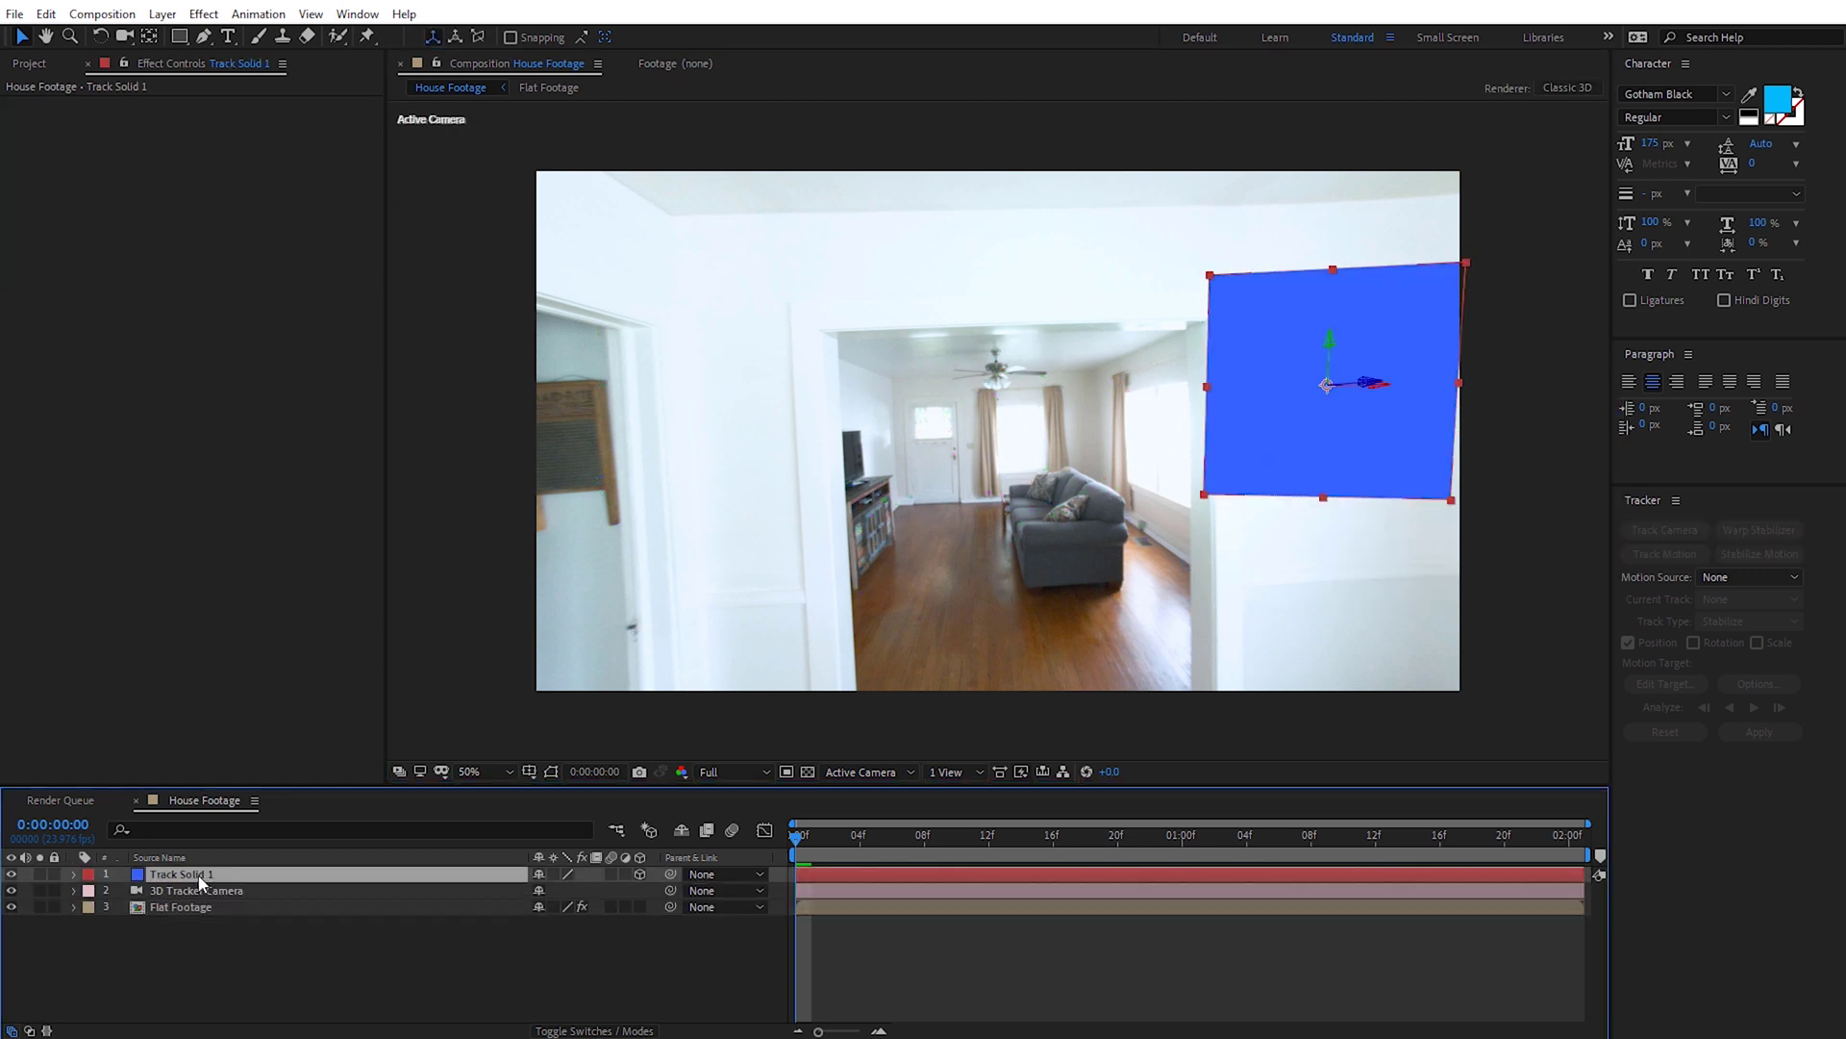
{"action": "key", "text": "r"}
{"action": "left_click", "coordinate": [538, 889]}
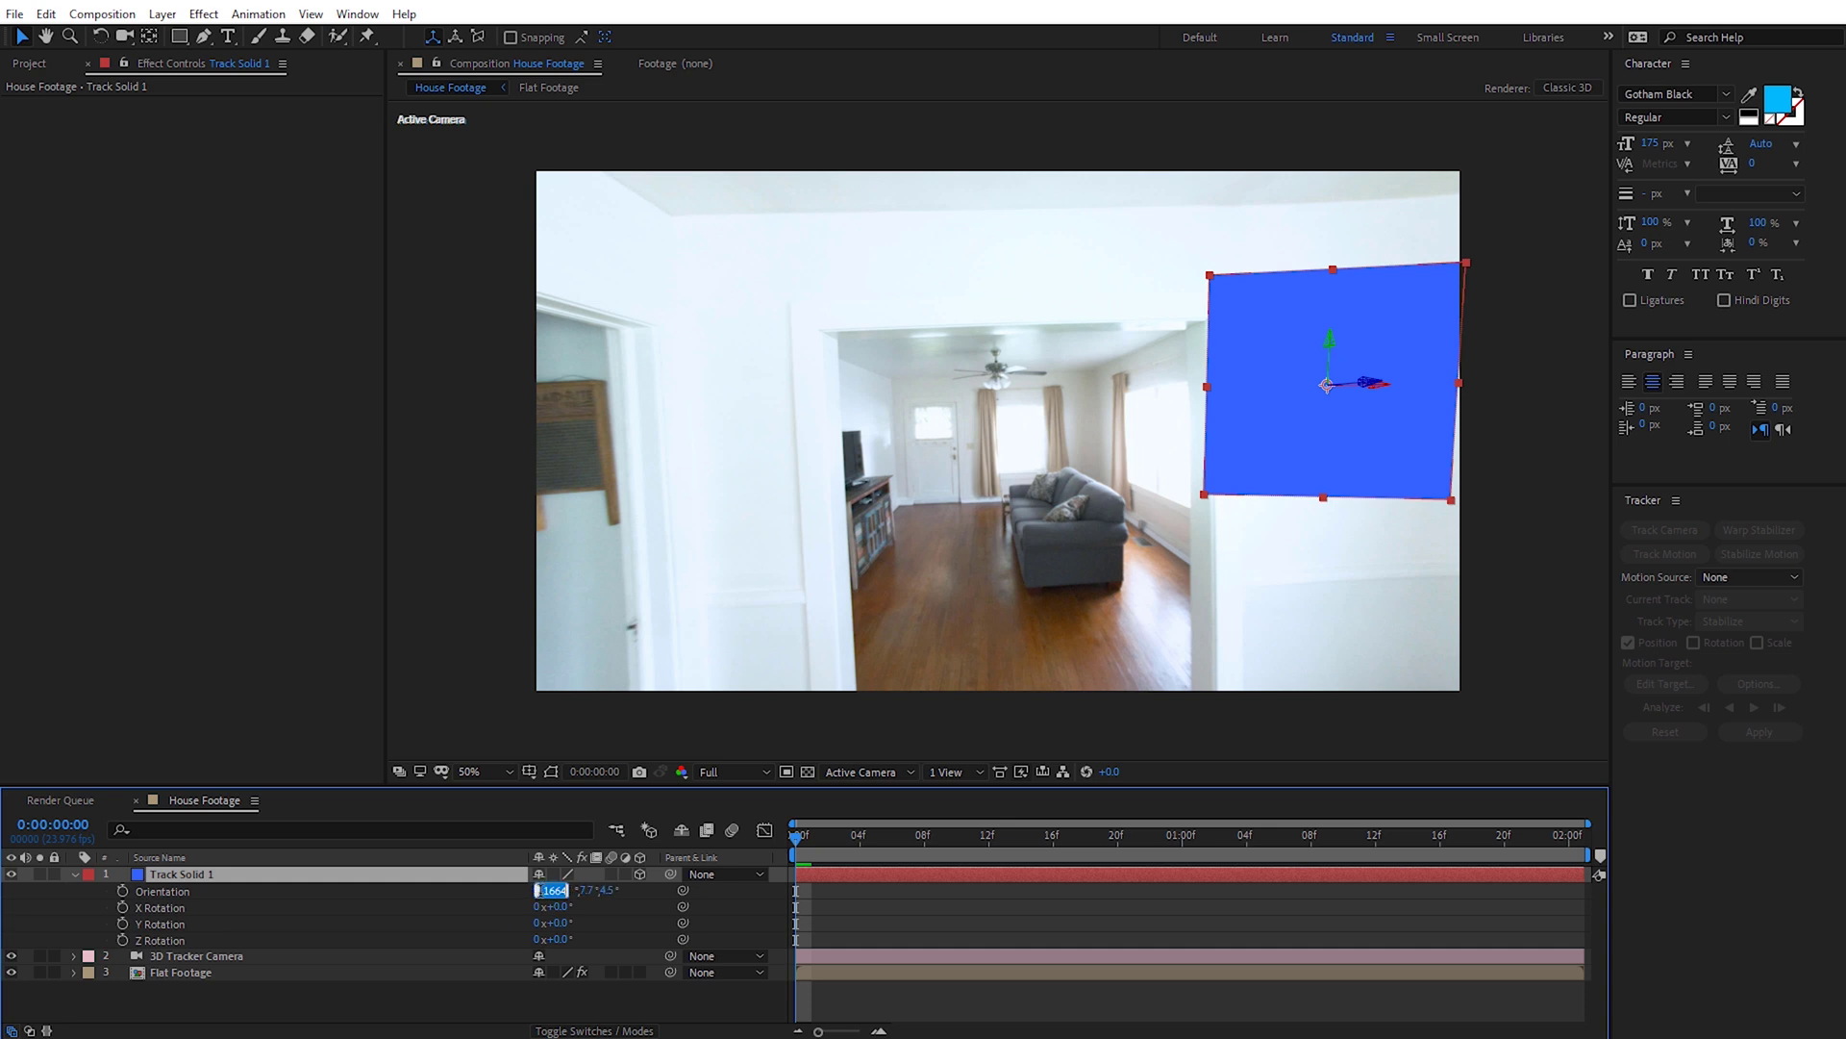
{"action": "type", "text": "0"}
{"action": "key", "text": "Tab"}
{"action": "type", "text": "0"}
{"action": "key", "text": "Tab"}
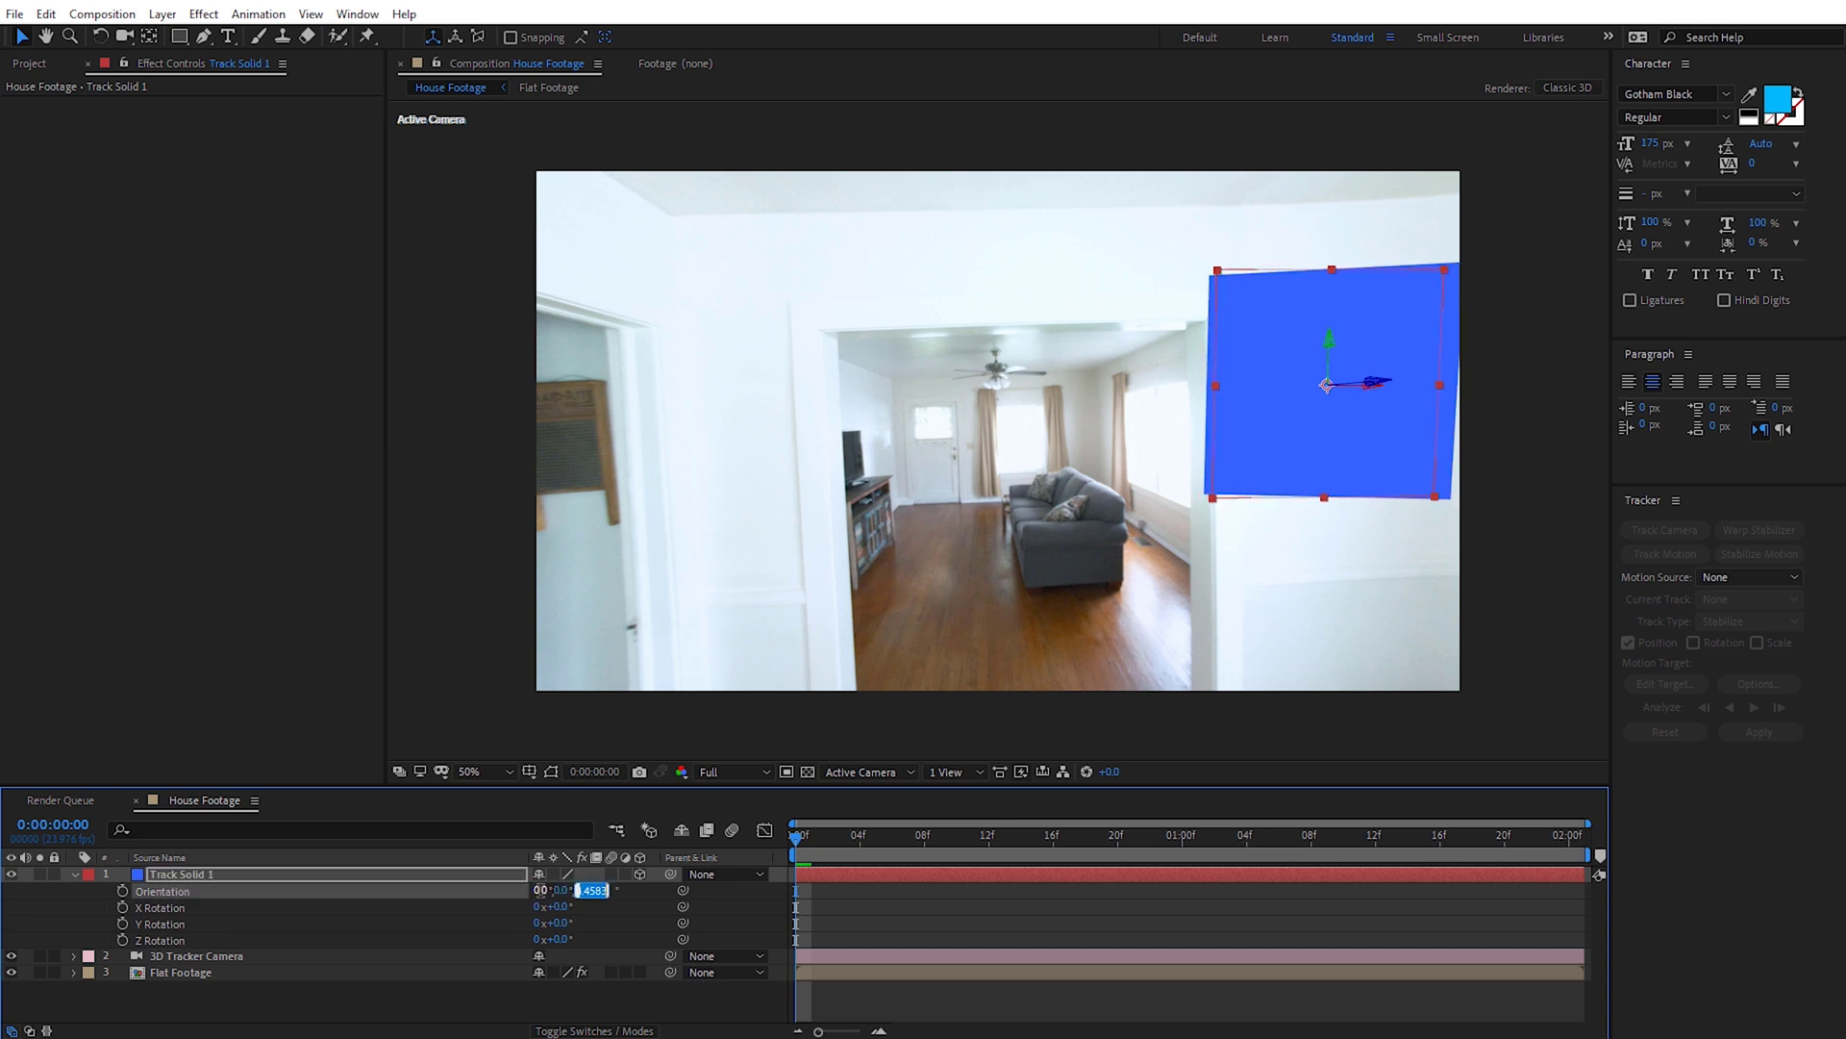
{"action": "type", "text": "0"}
{"action": "key", "text": "Return"}
- Scale the track solid down to fill the inside of the picture frame, setting its Z orientation to 2.2° and moving it into place
{"action": "key", "text": "s"}
{"action": "left_click_drag", "start_coordinate": [627, 891], "coordinate": [582, 893]}
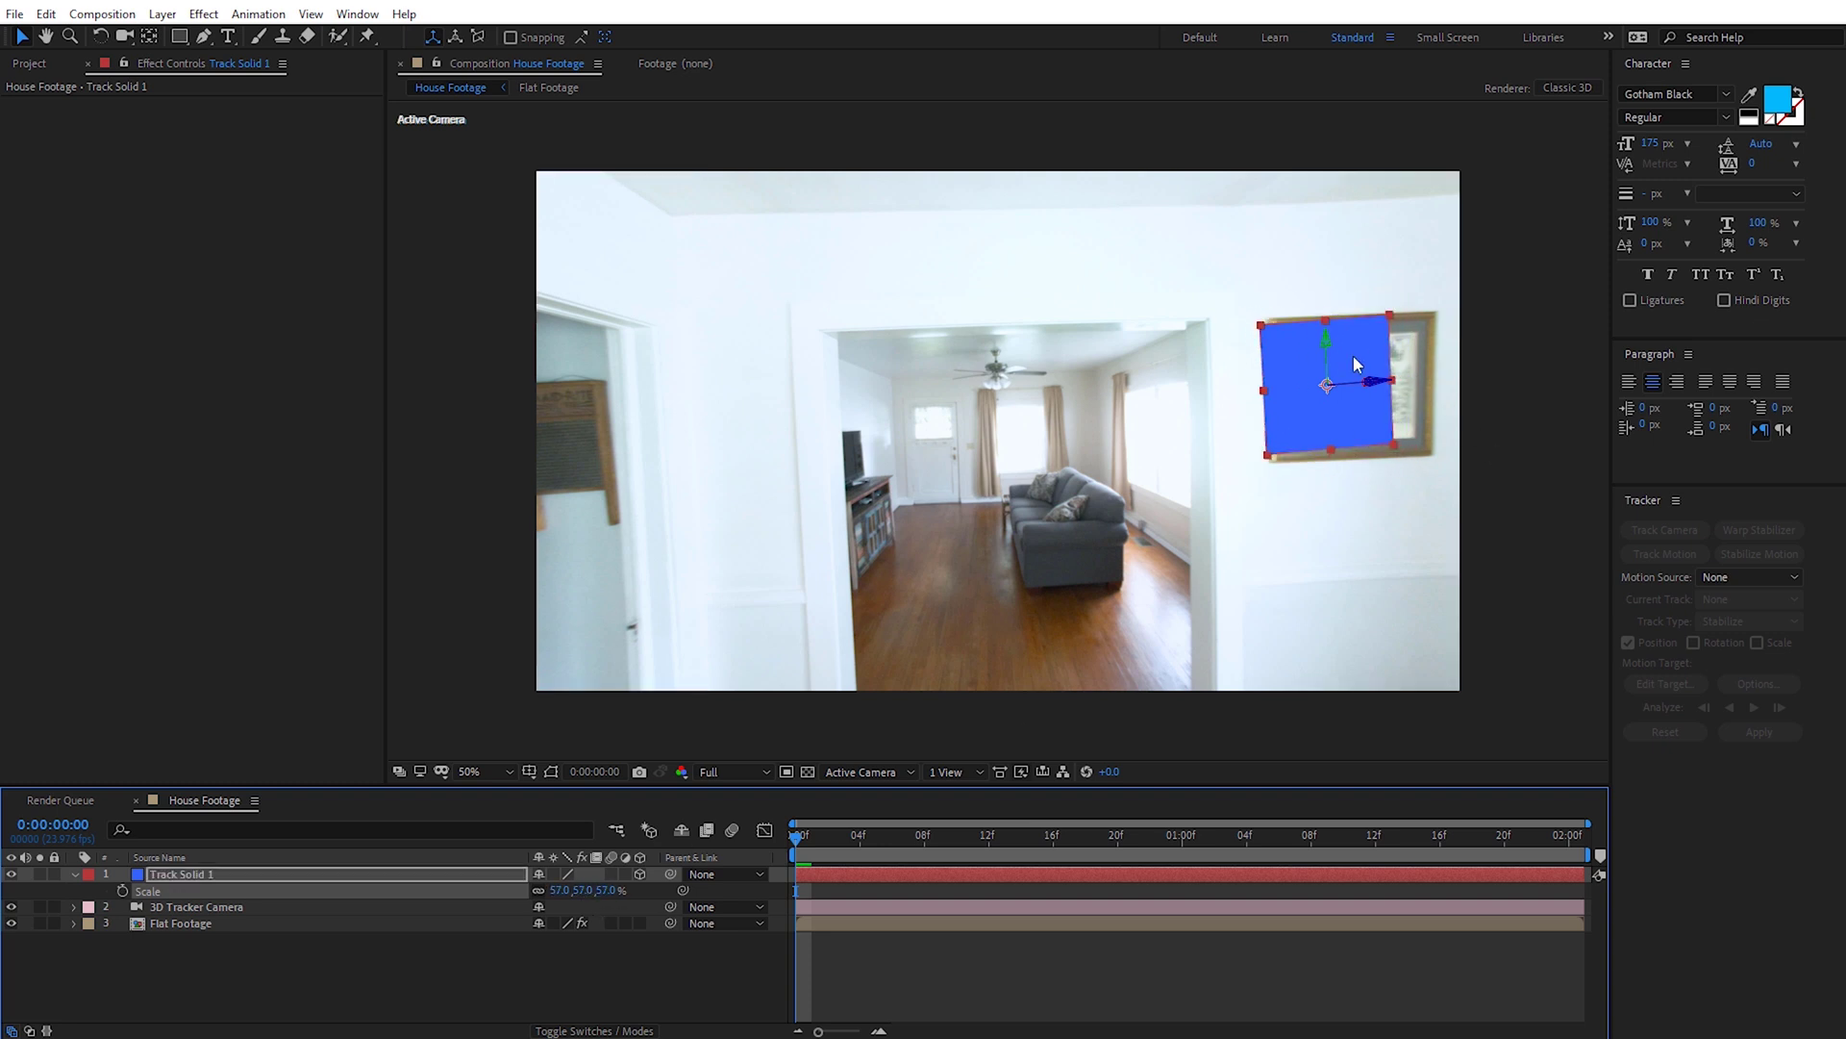
{"action": "key", "text": "r"}
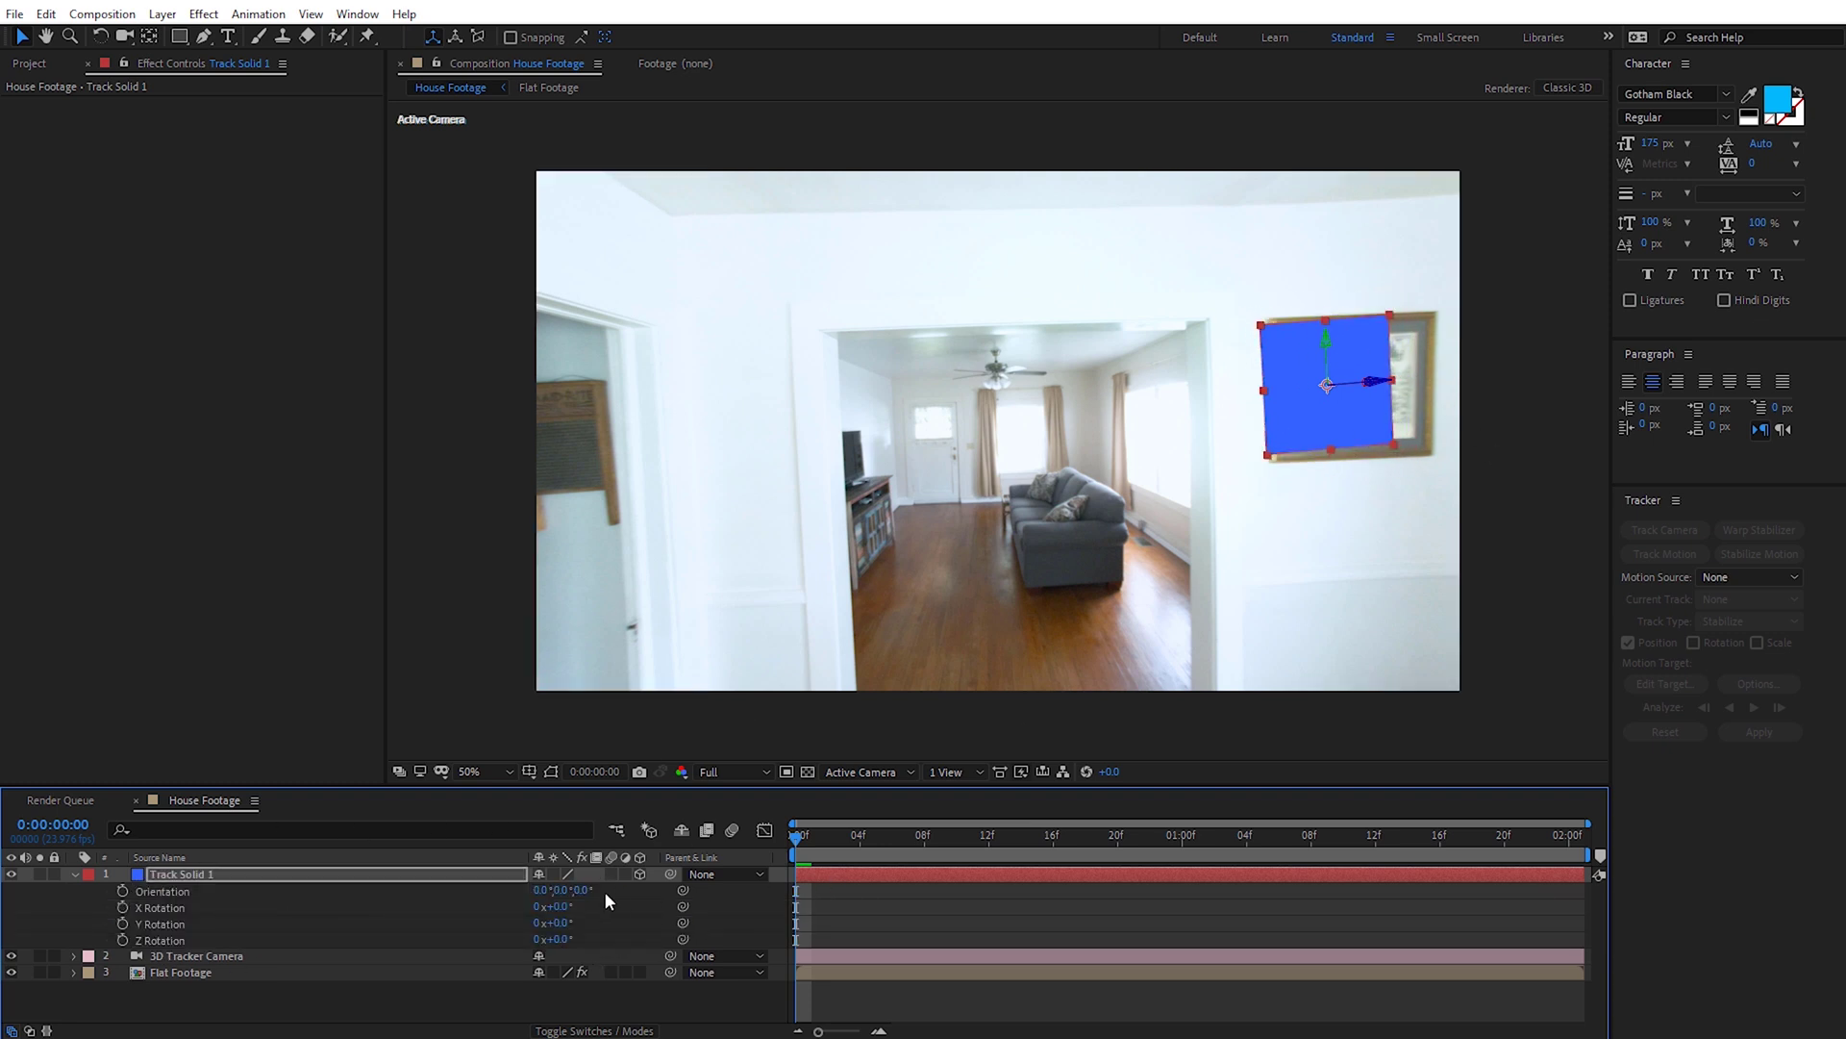
{"action": "left_click_drag", "start_coordinate": [581, 889], "coordinate": [596, 889]}
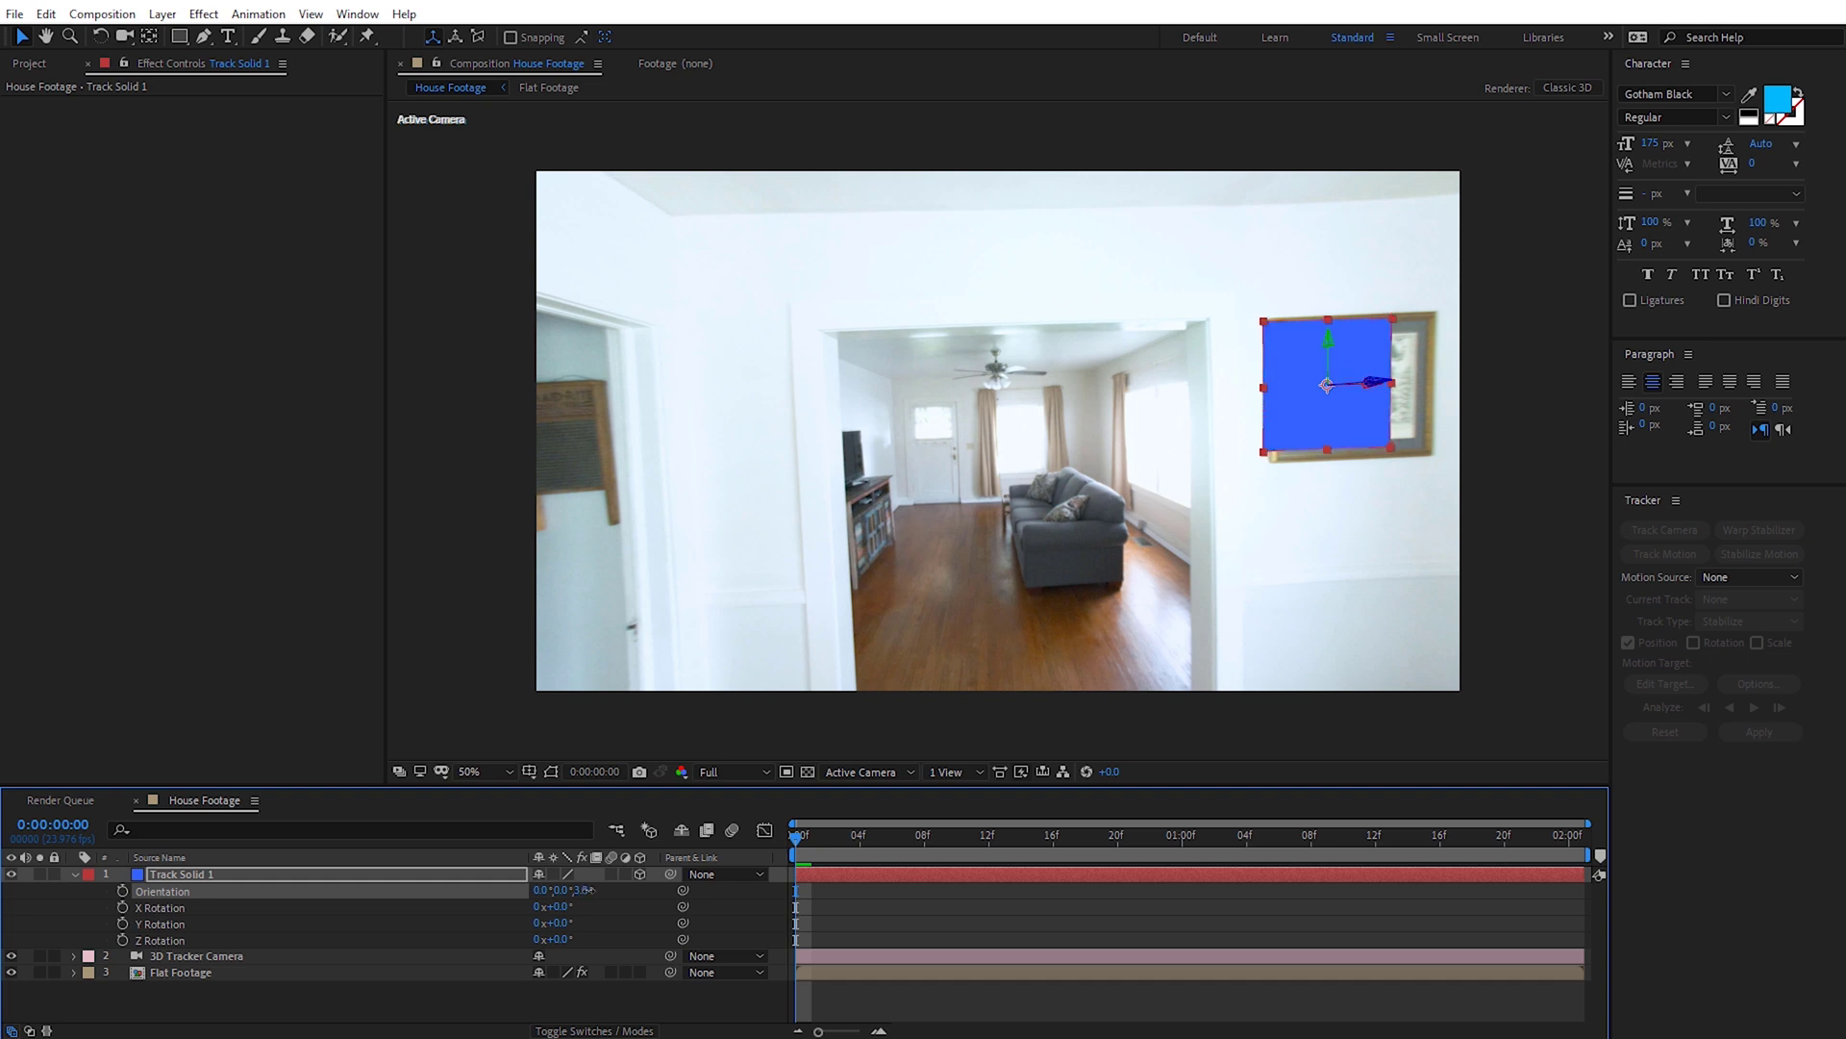
{"action": "left_click_drag", "start_coordinate": [1383, 384], "coordinate": [1430, 389]}
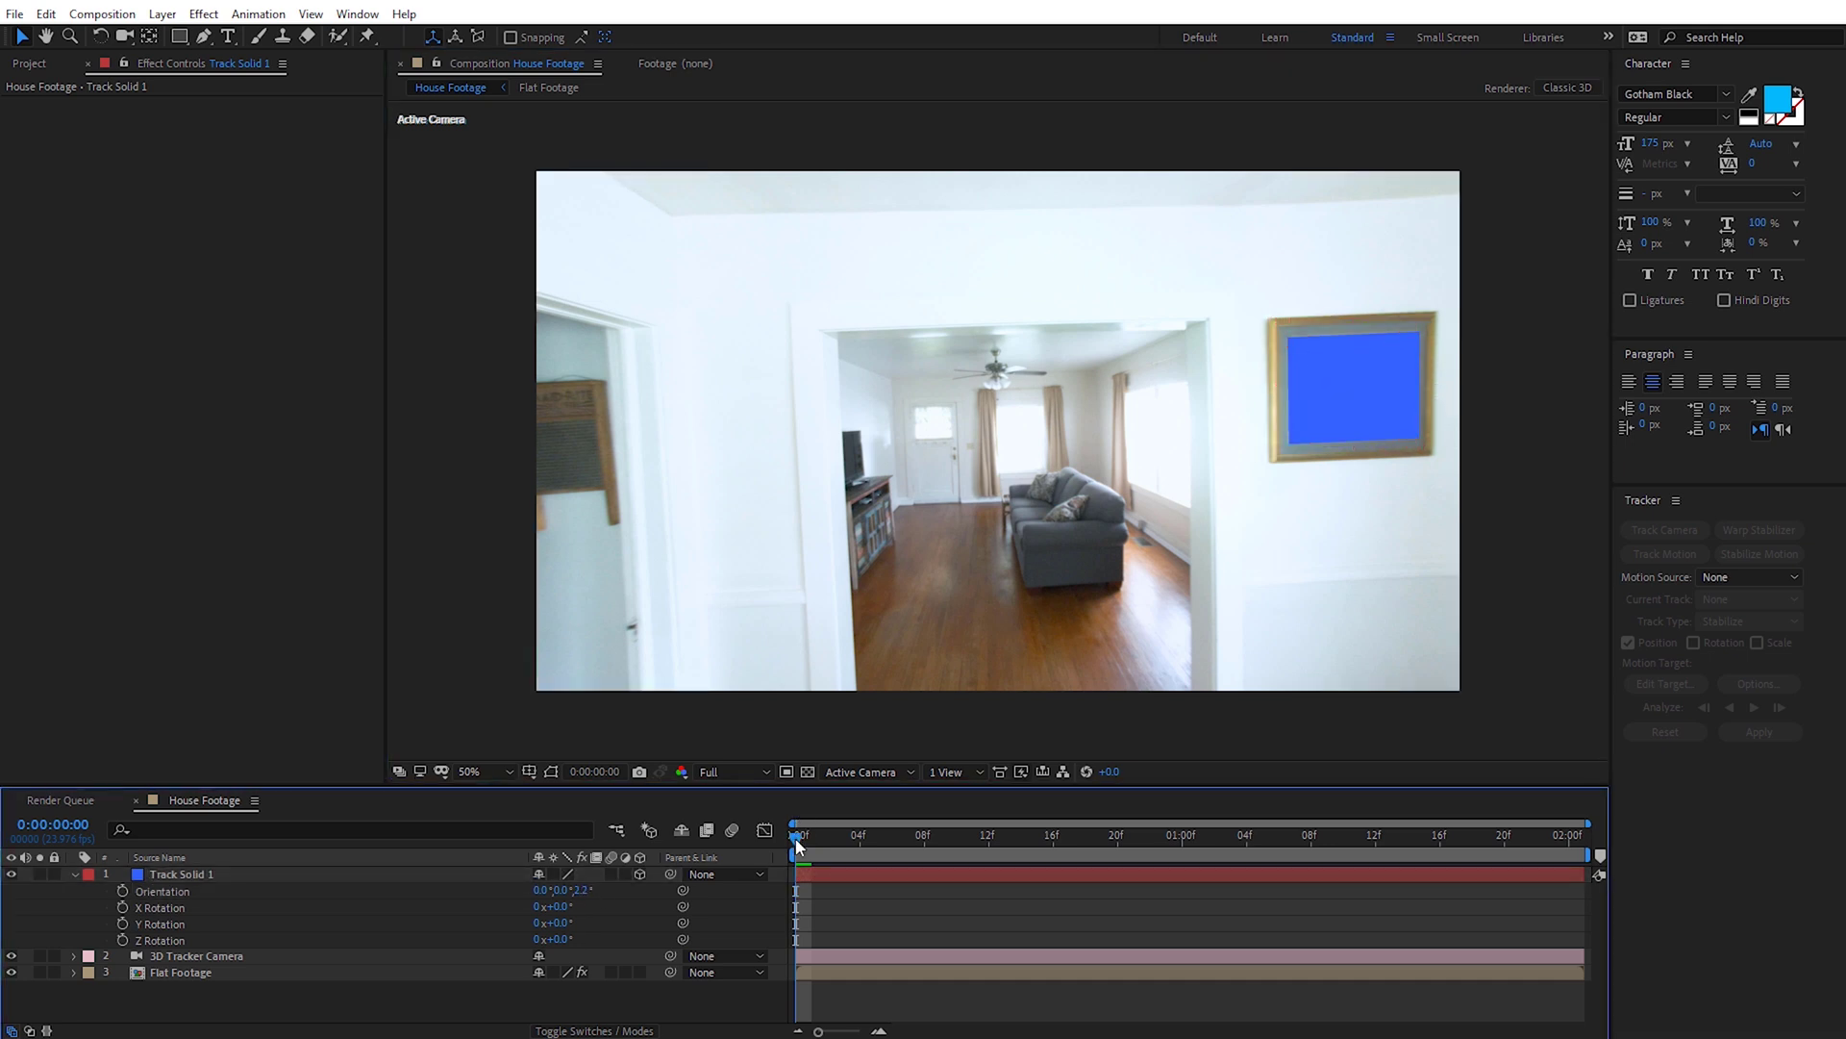
{"action": "left_click_drag", "start_coordinate": [796, 837], "coordinate": [743, 856]}
- Add a "FISHEYE LENS" text layer in the frame and make it a 3D layer
{"action": "left_click", "coordinate": [228, 38]}
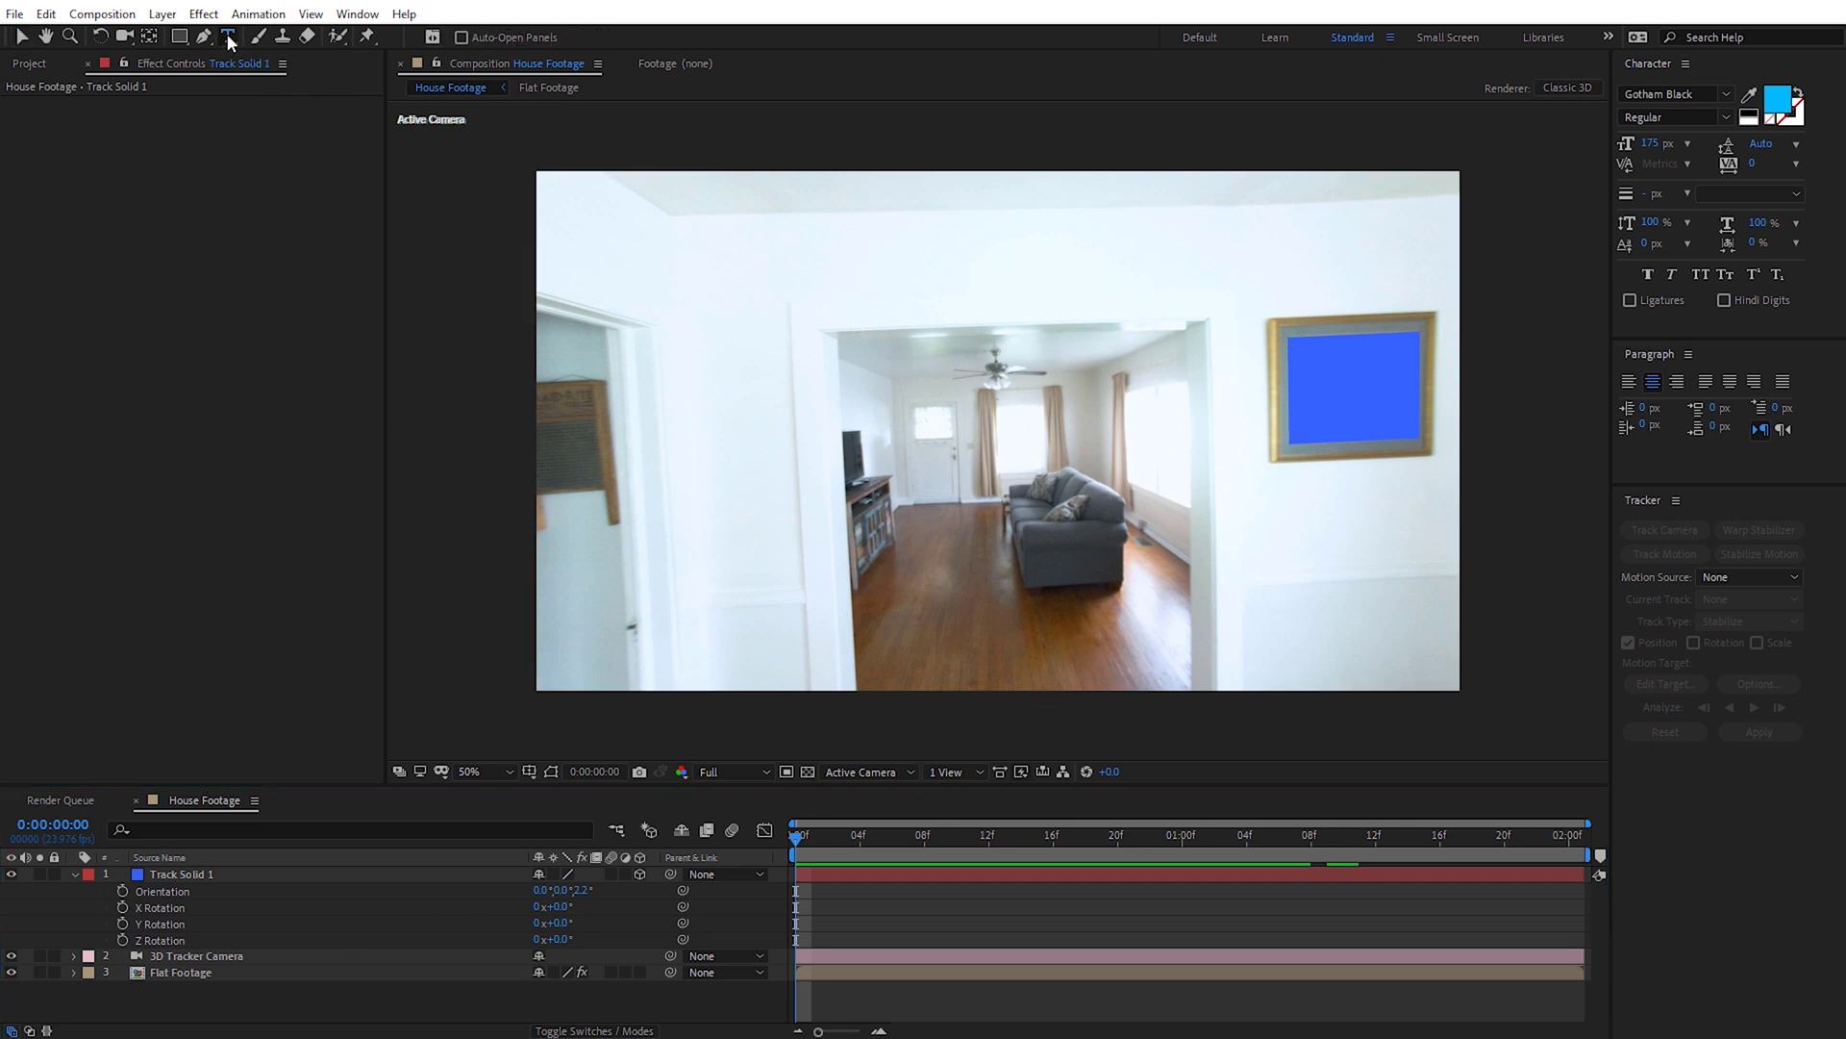
{"action": "left_click", "coordinate": [957, 486]}
{"action": "type", "text": "FISHEYE LENS"}
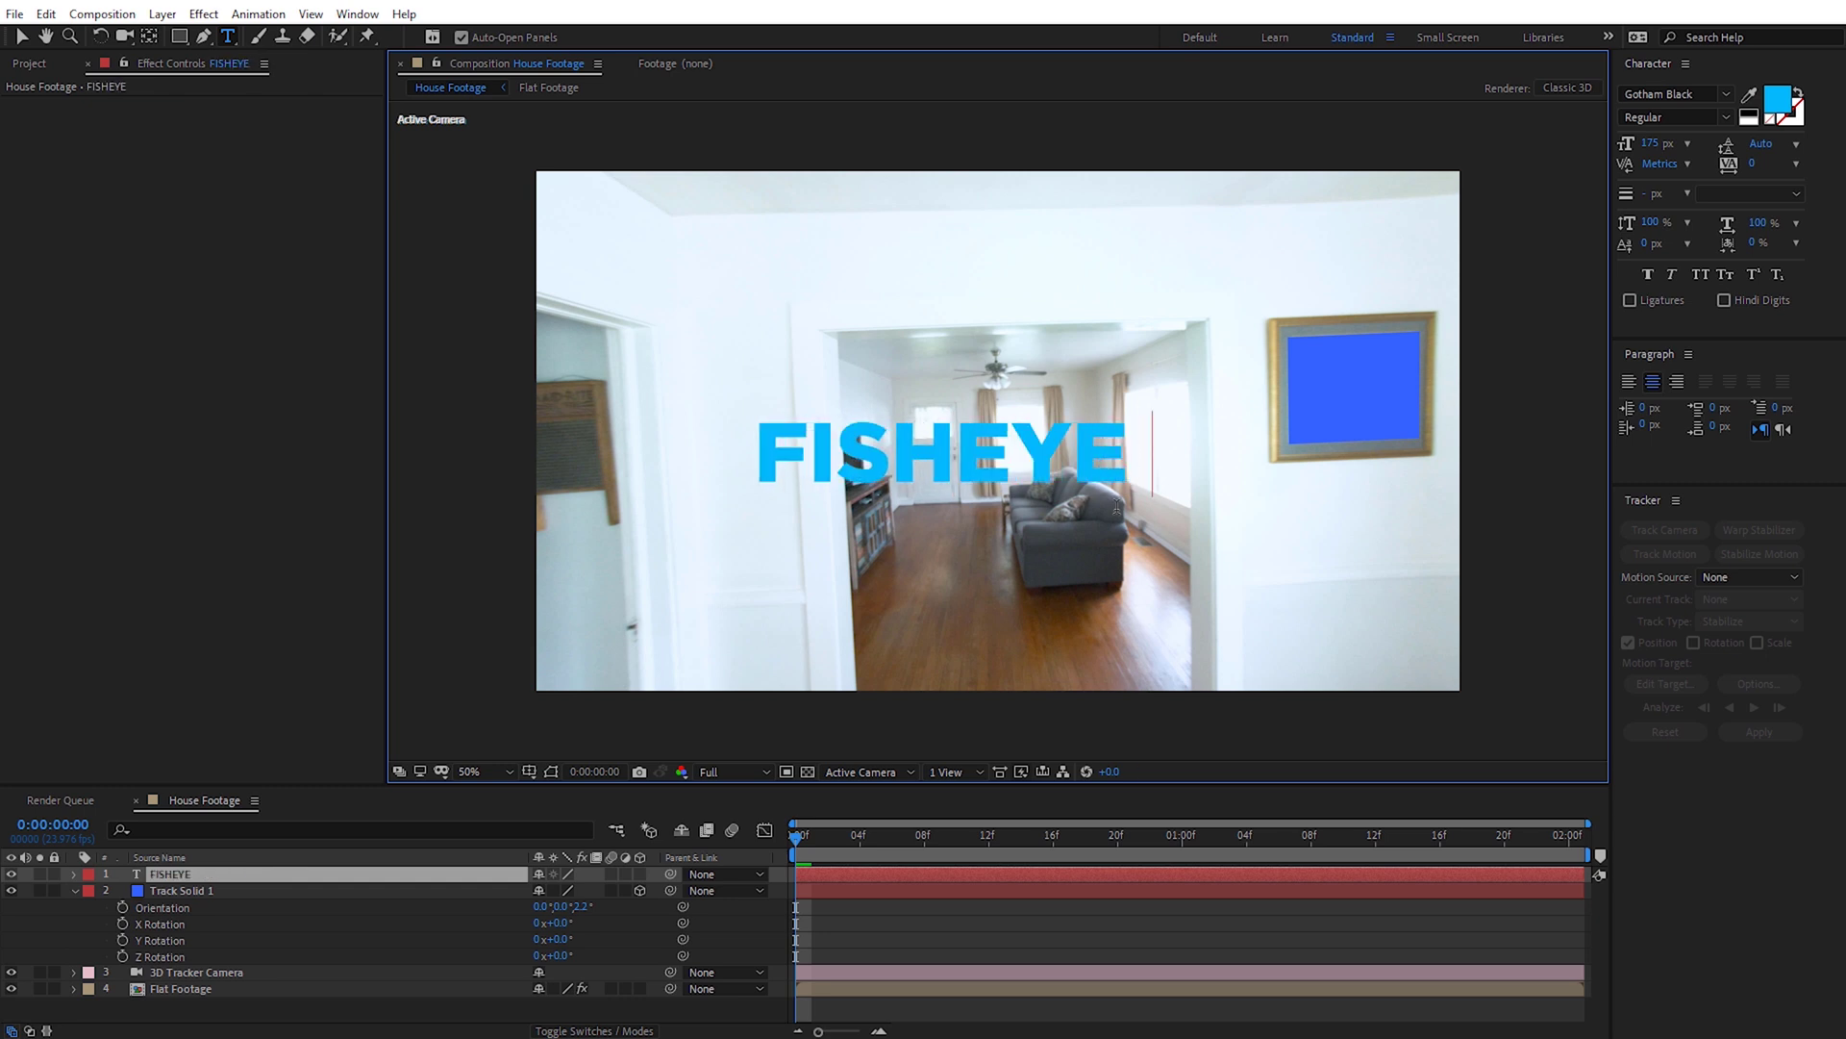
{"action": "left_click", "coordinate": [493, 877]}
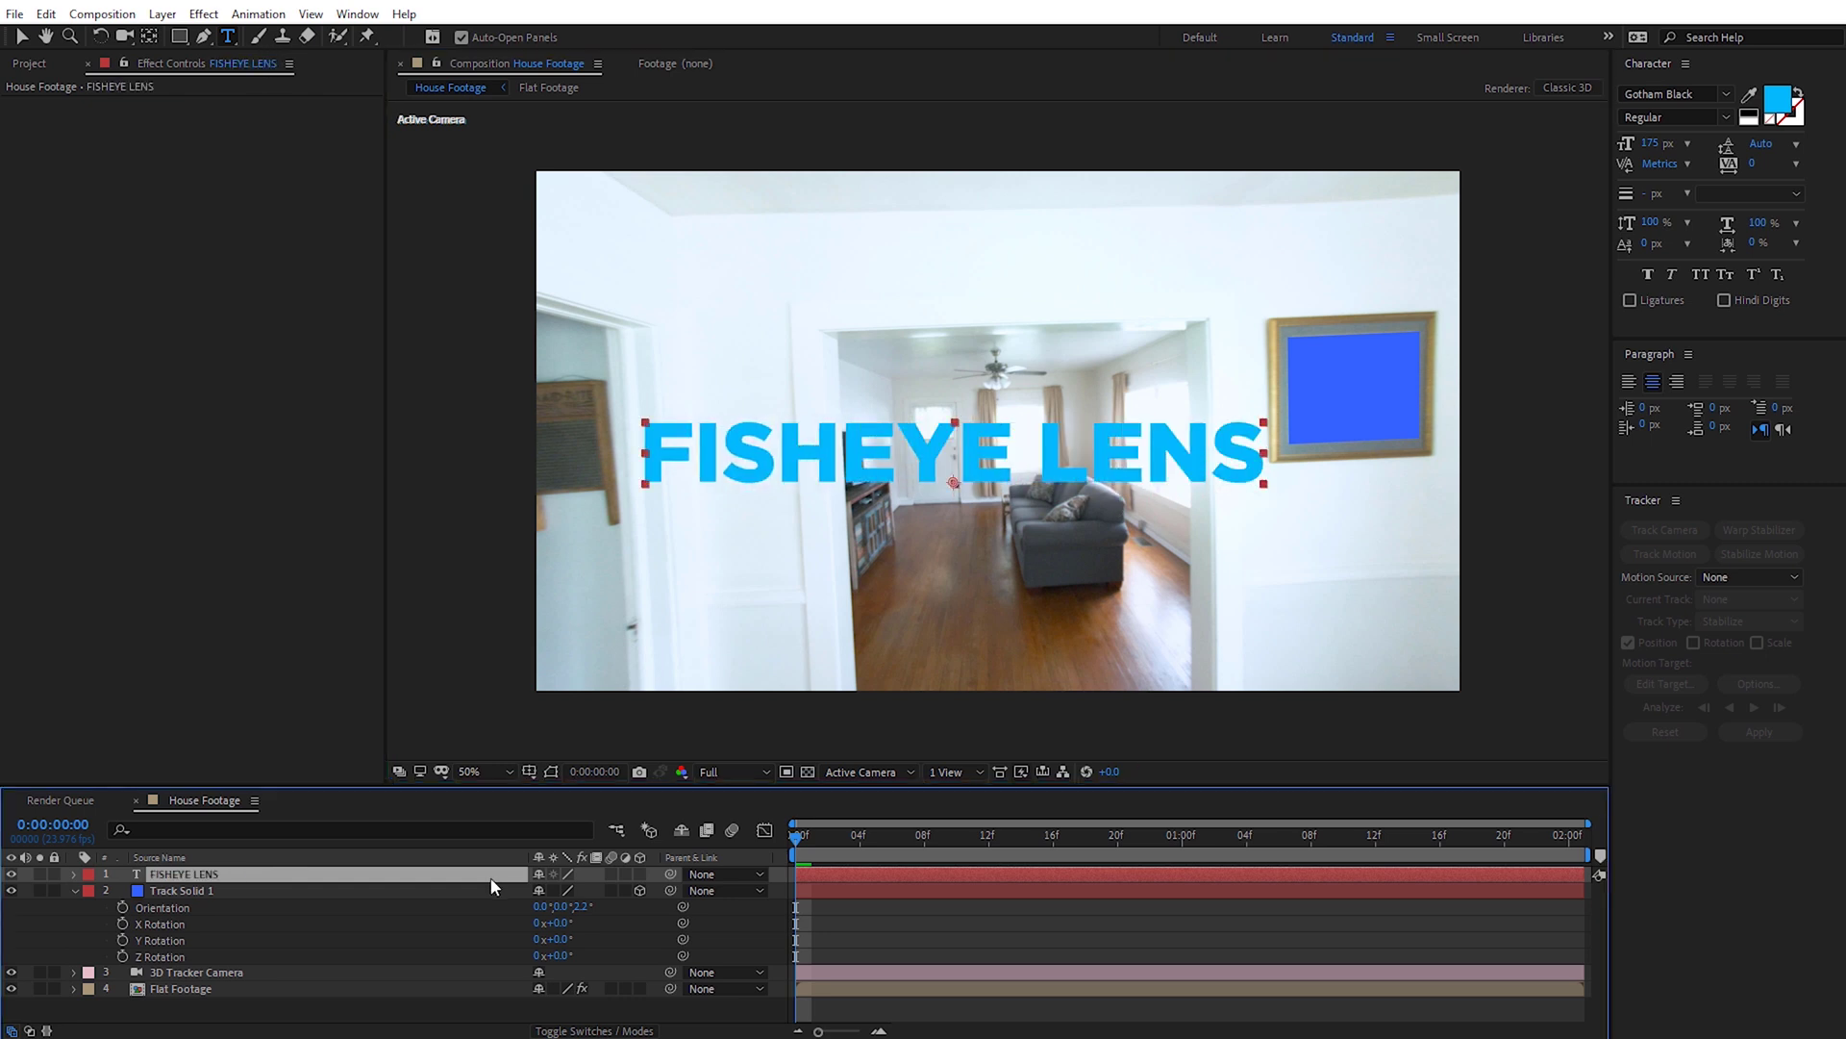
{"action": "left_click", "coordinate": [640, 874]}
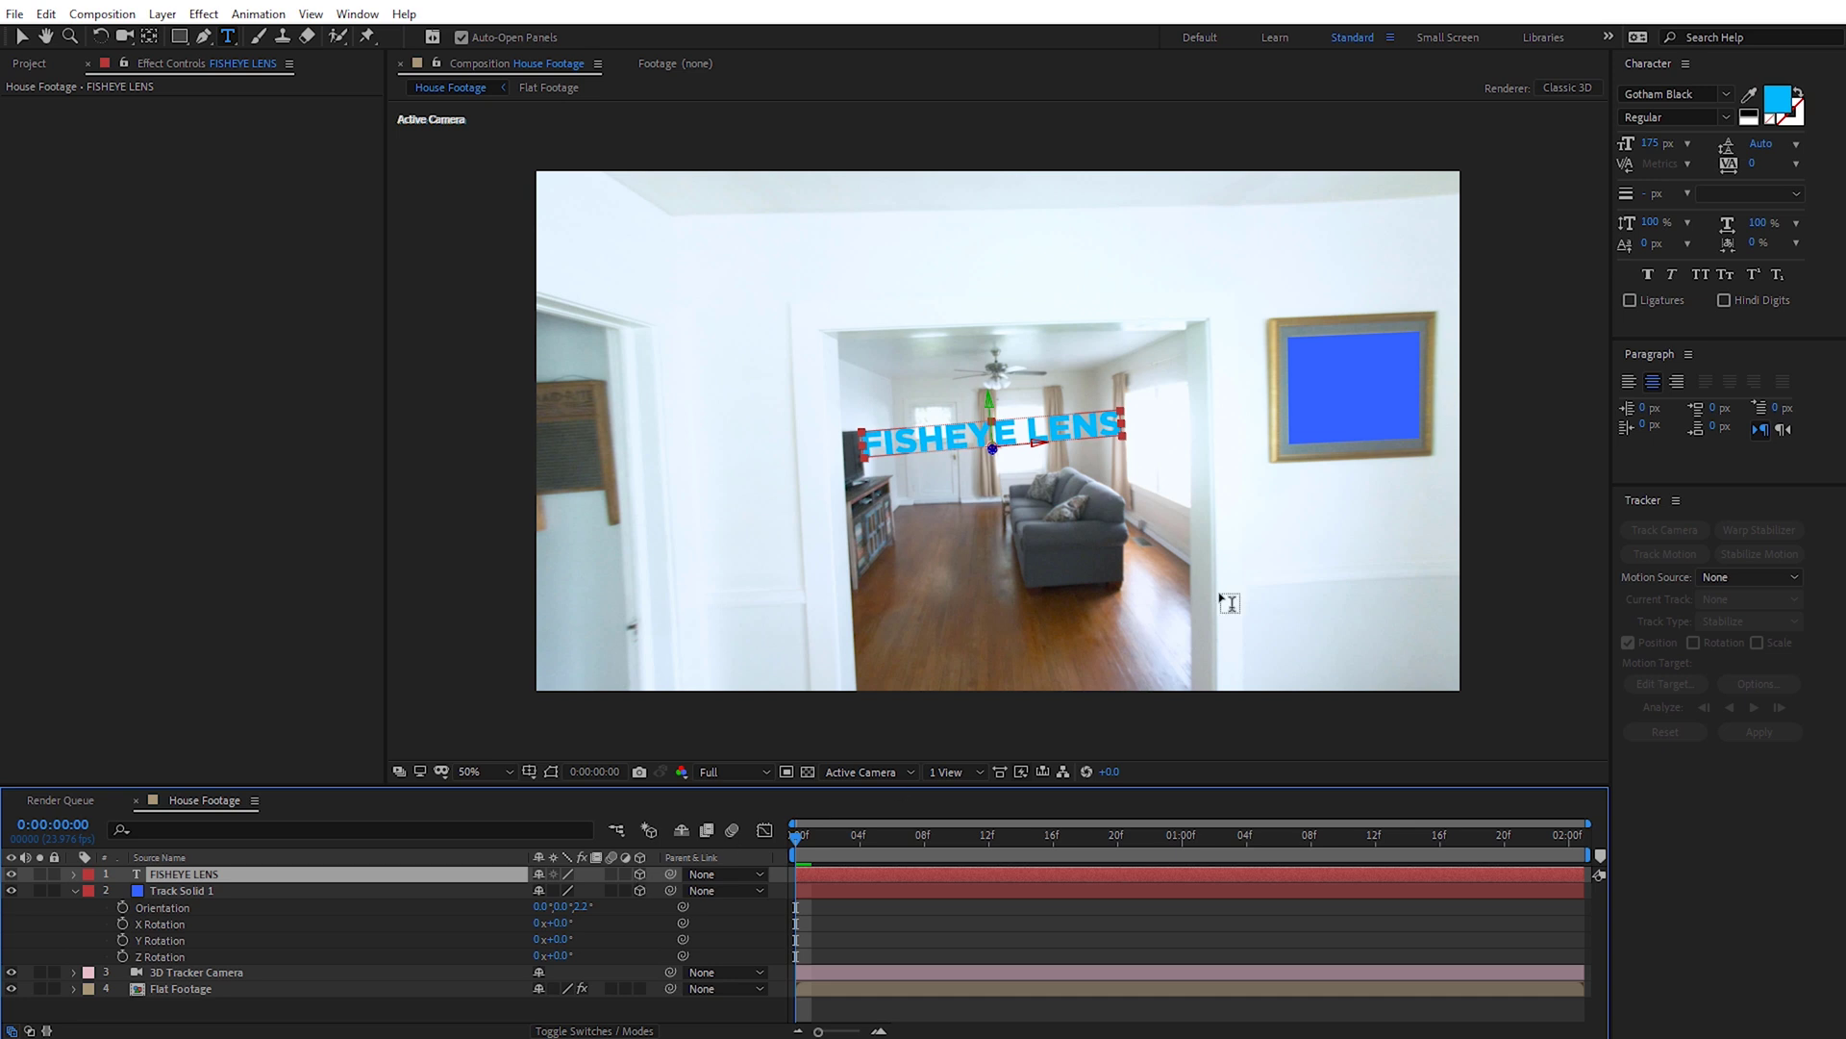
- Copy the Position value of Track Solid 1 onto the FISHEYE LENS text layer
{"action": "key", "text": "p"}
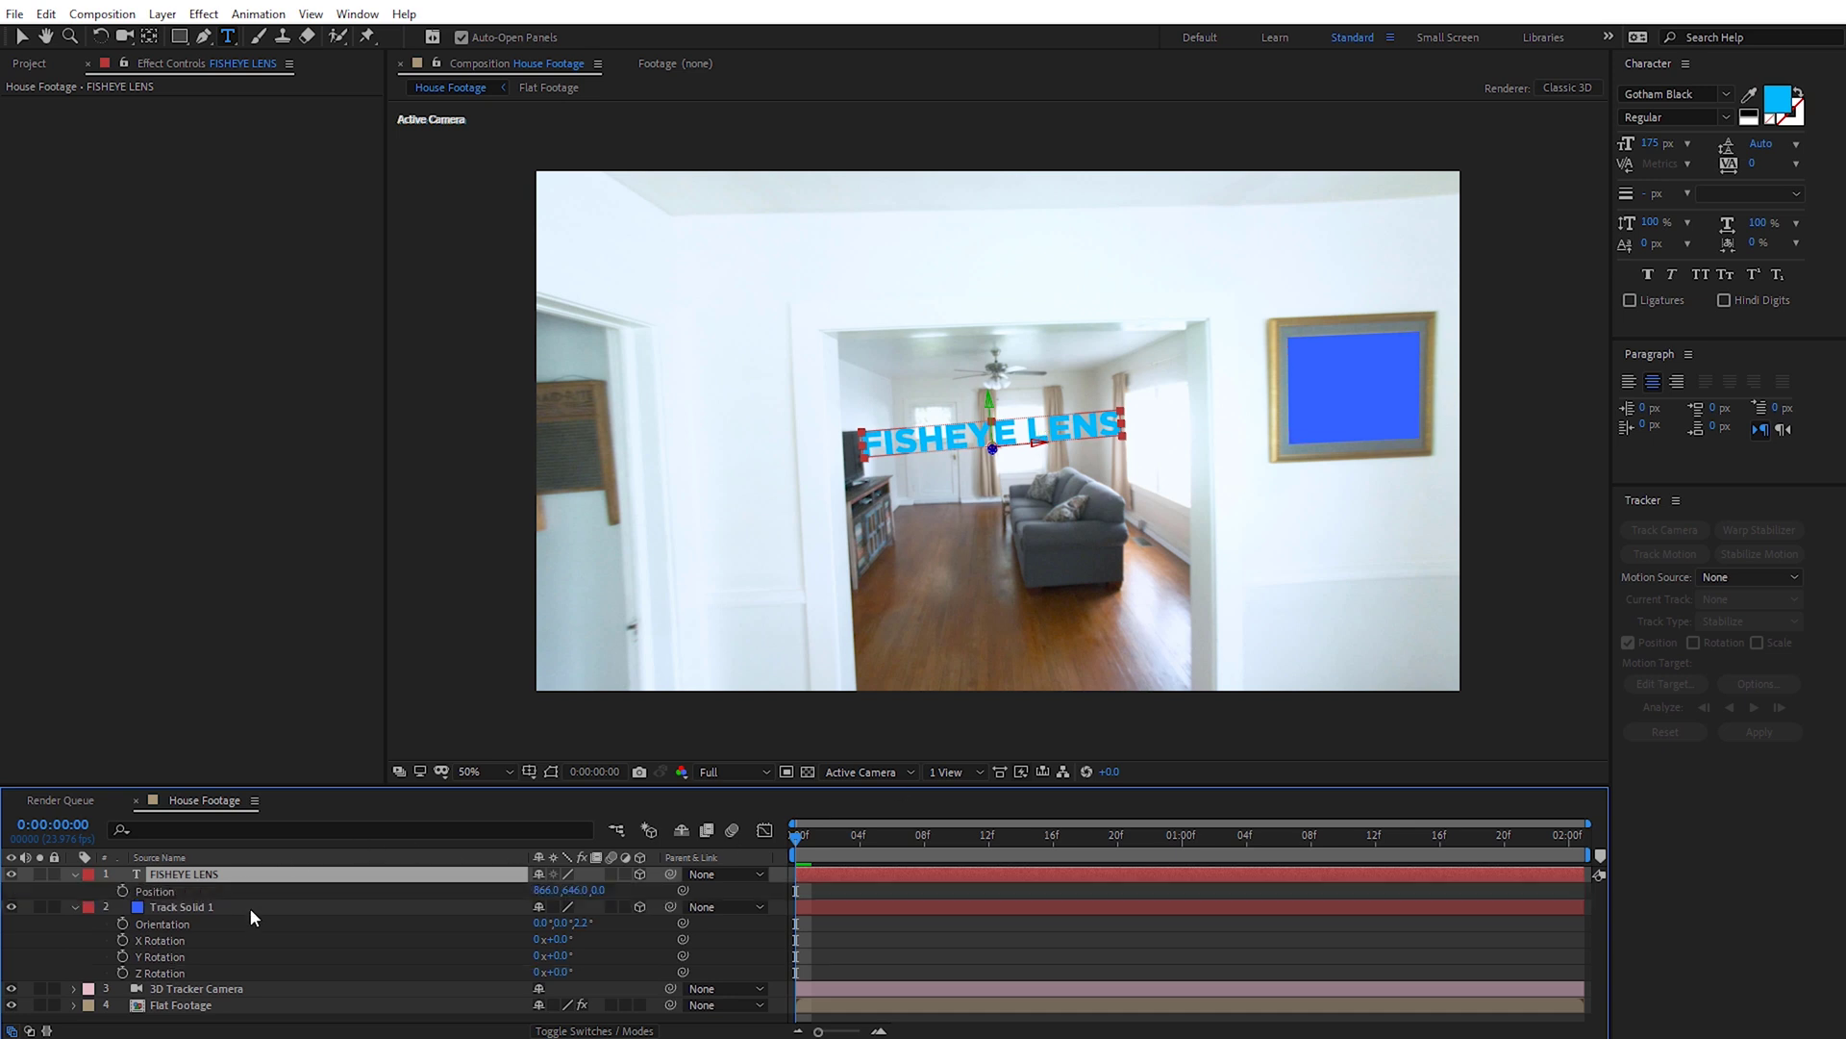
{"action": "left_click", "coordinate": [187, 909]}
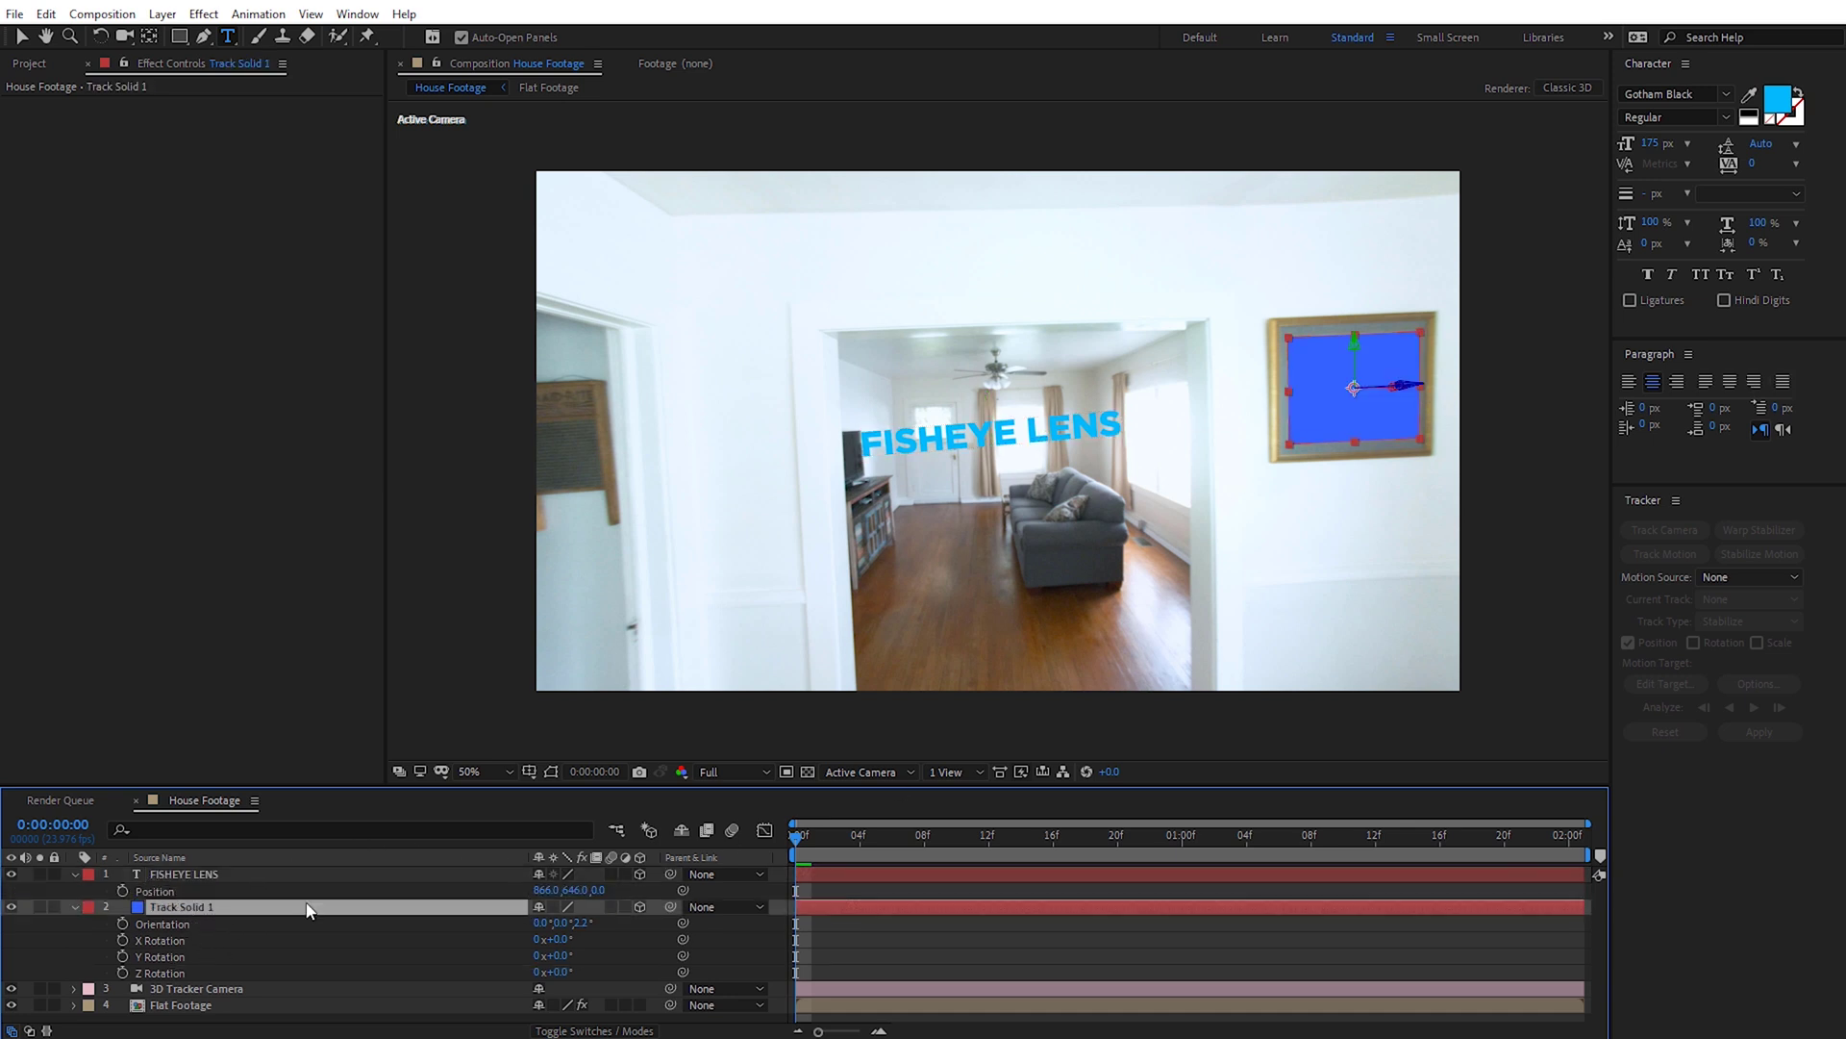
{"action": "key", "text": "p"}
{"action": "left_click", "coordinate": [156, 926]}
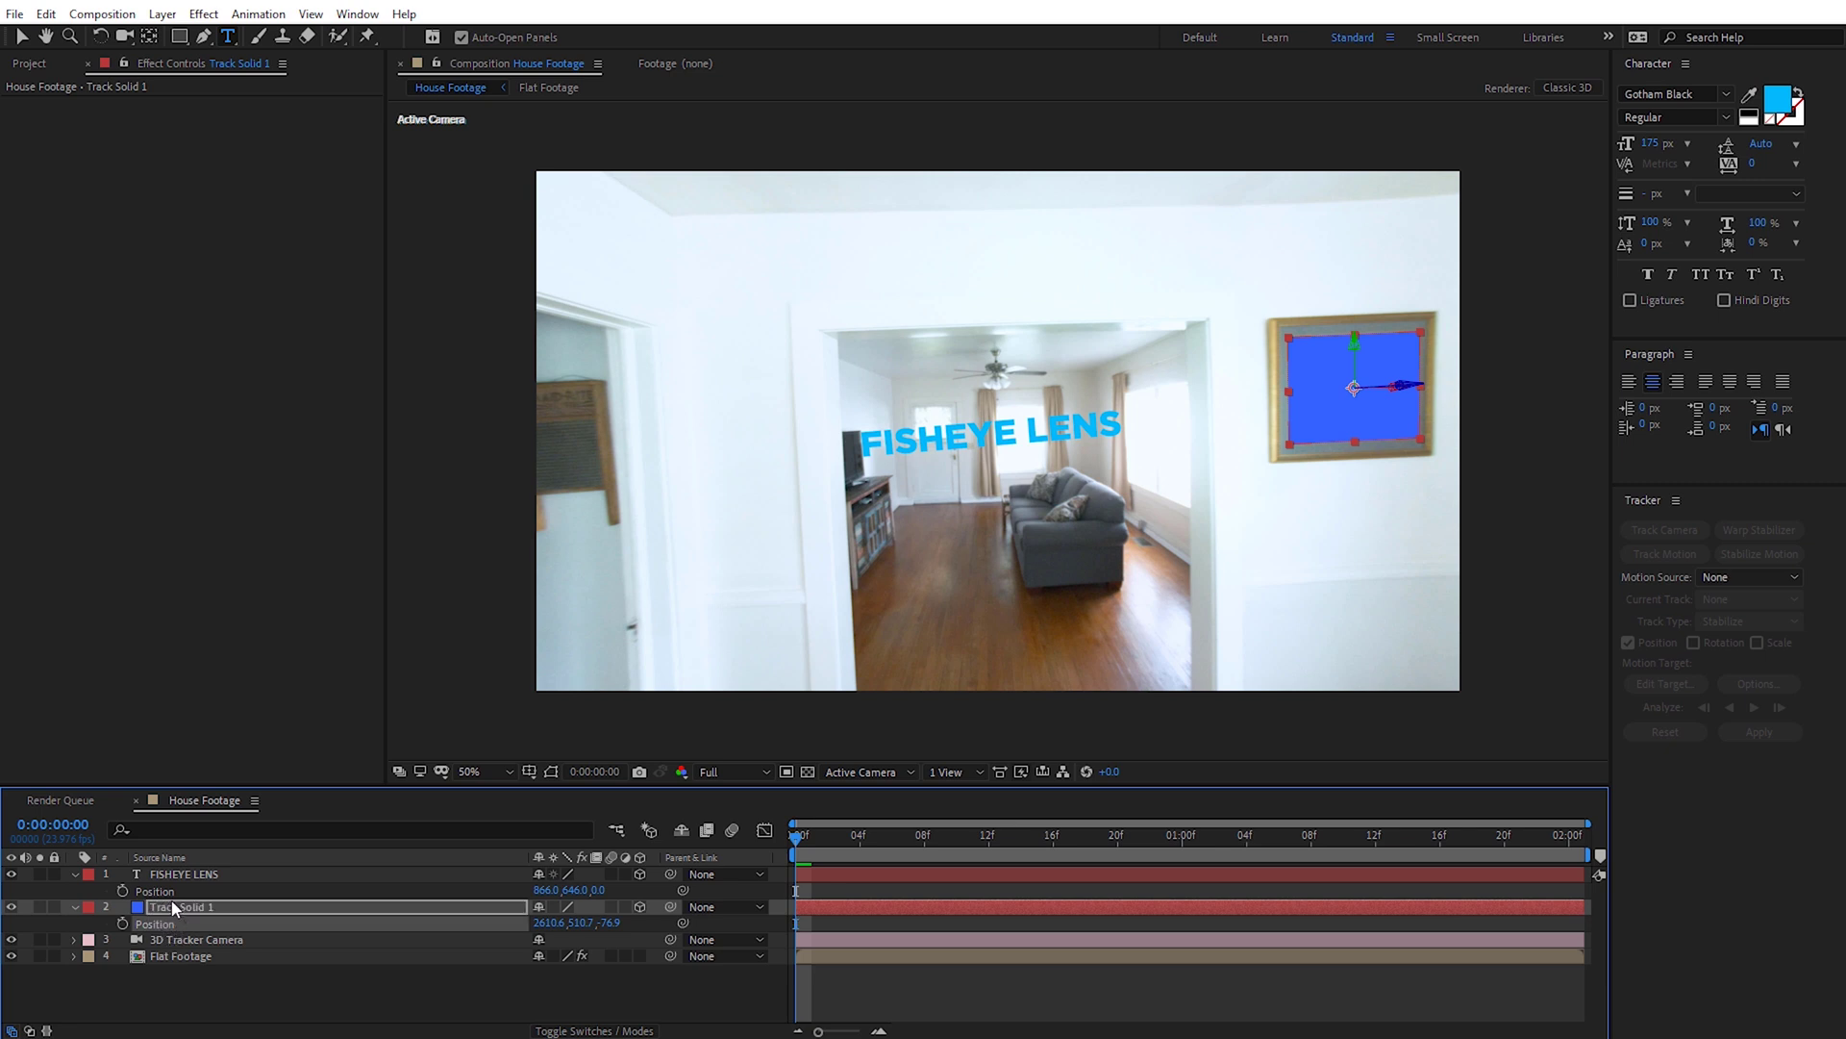
{"action": "key", "text": "ctrl+Up"}
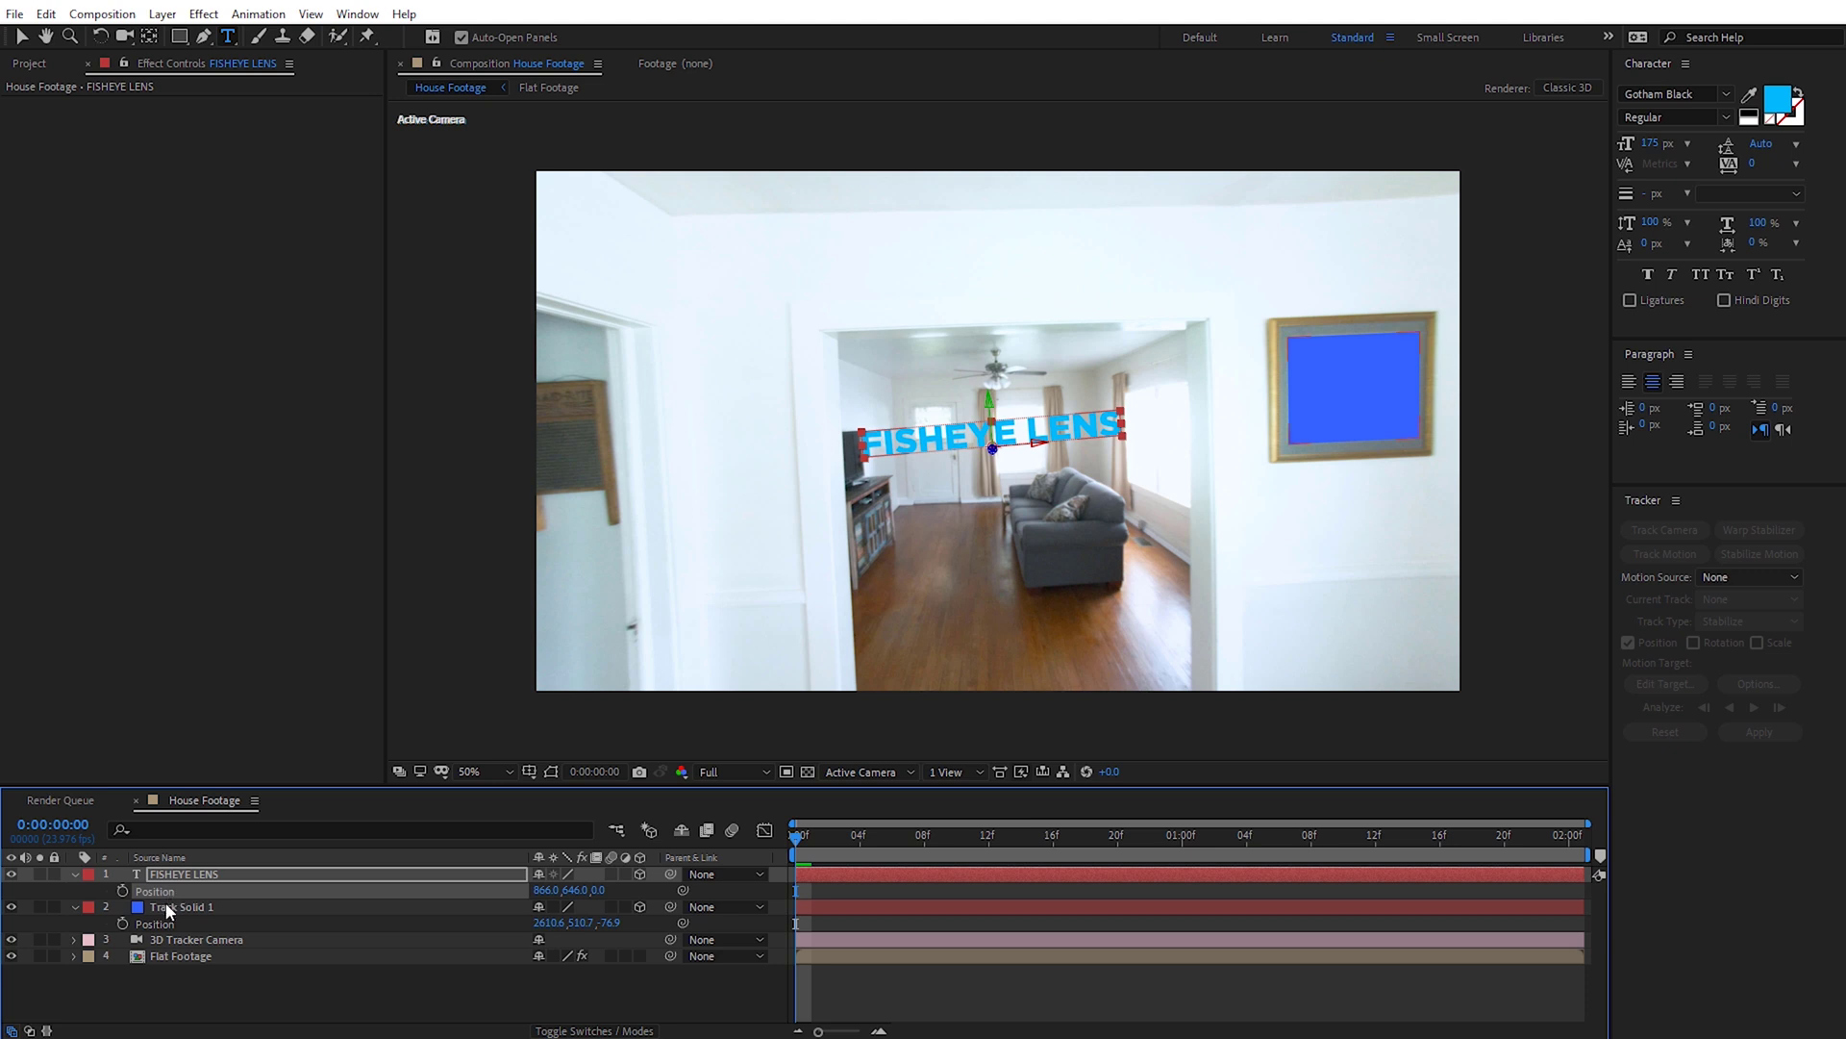
{"action": "key", "text": "ctrl+v"}
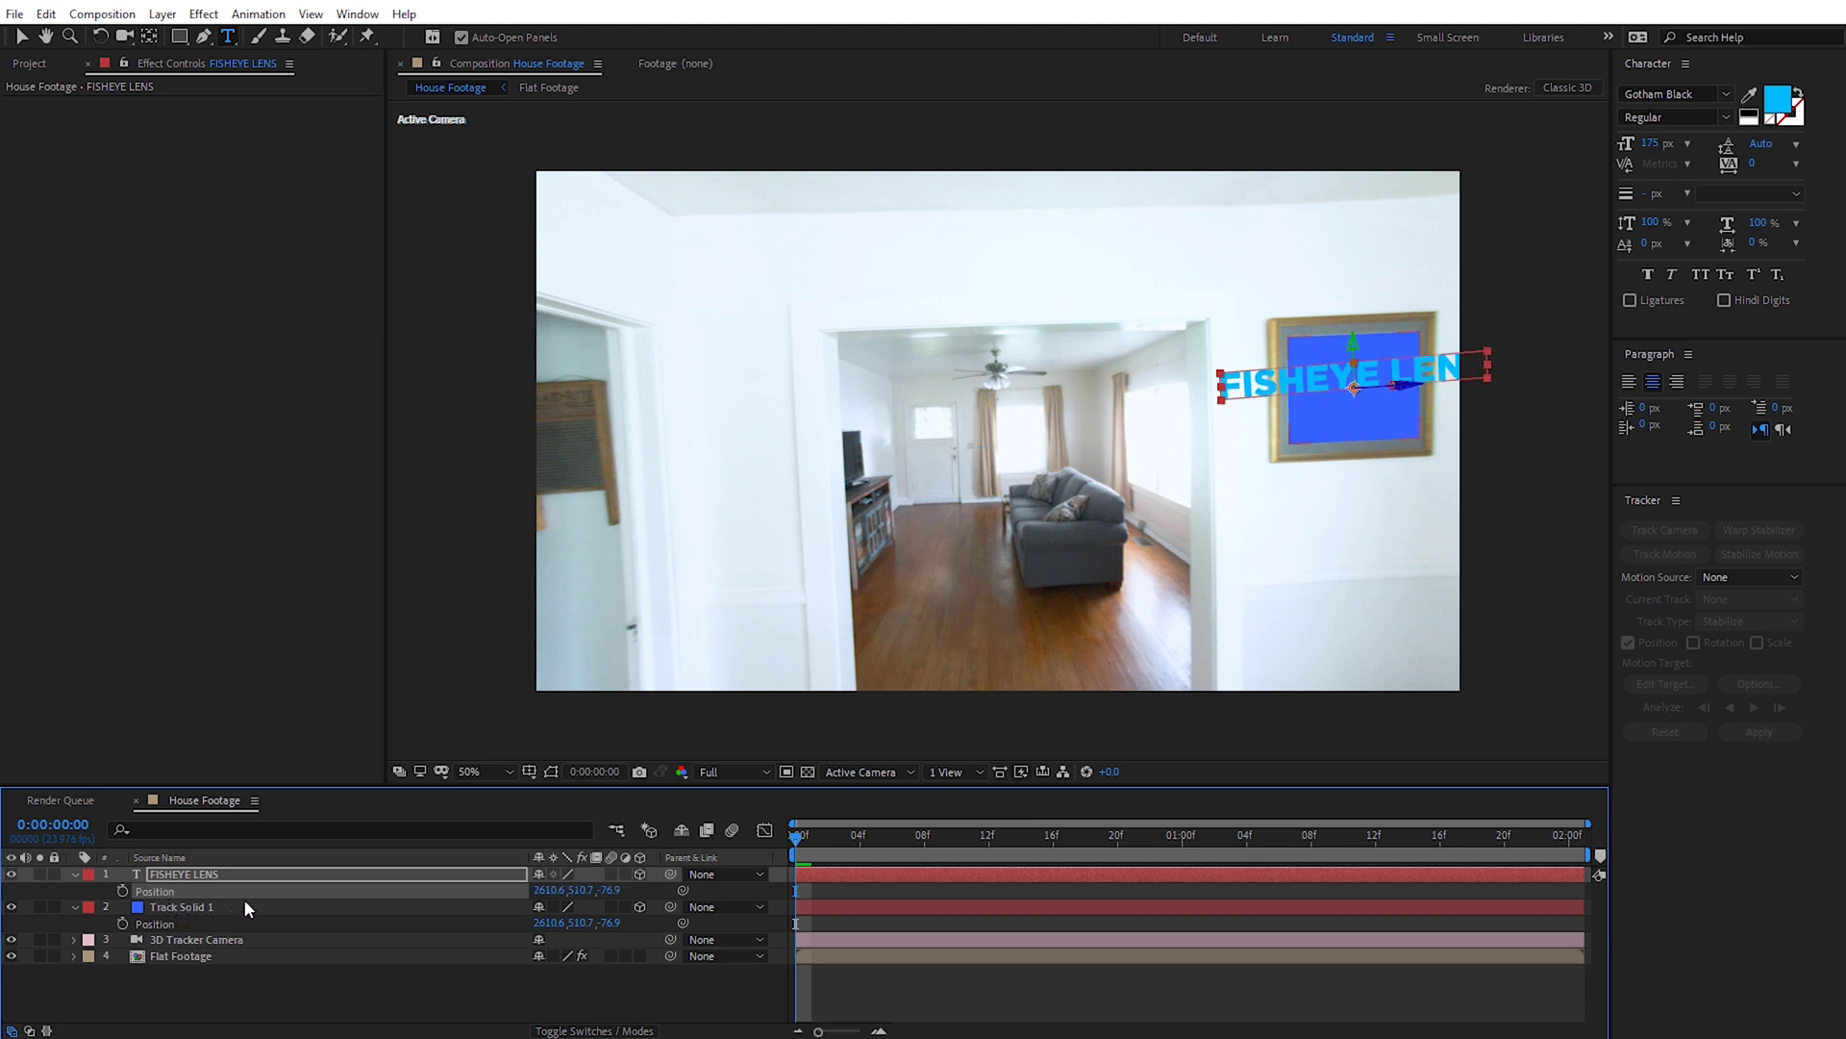
- Move the FISHEYE LENS text onto the wall above the doorway, set its Z orientation to 3°, and scrub the clip to check the tracking
{"action": "left_click", "coordinate": [21, 36]}
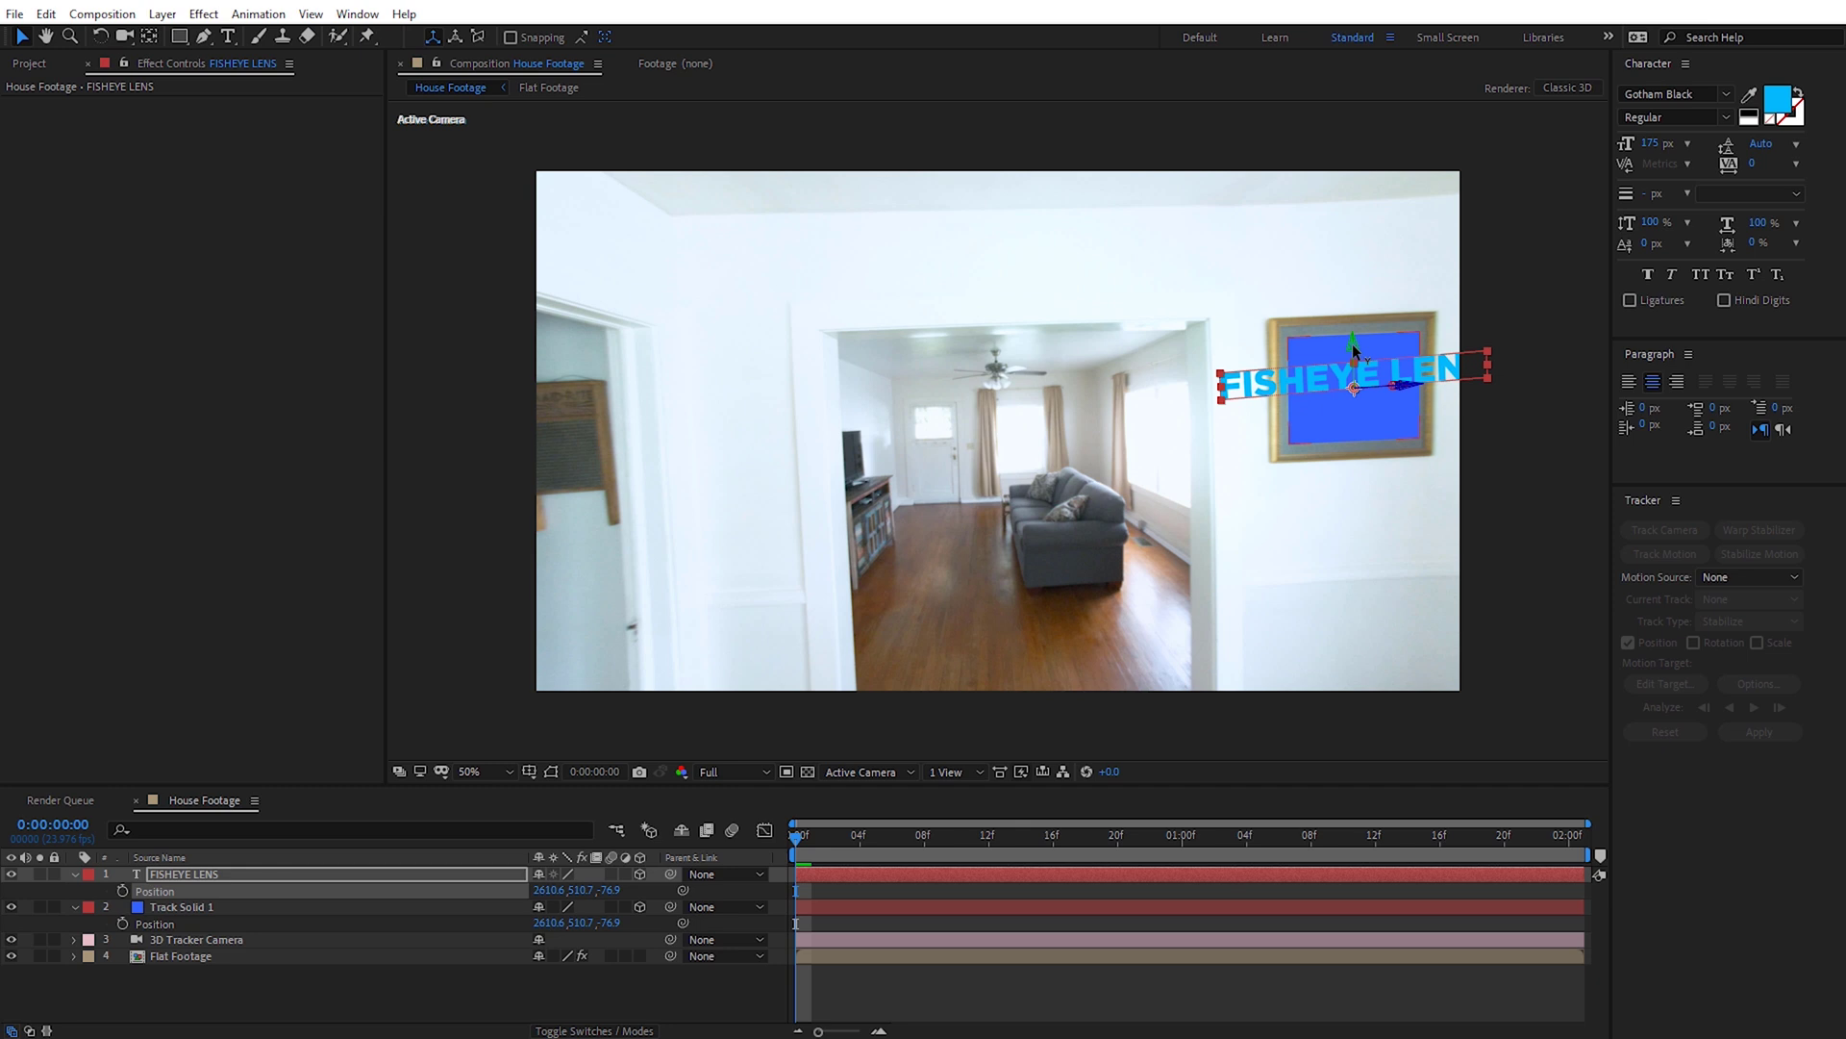
{"action": "left_click_drag", "start_coordinate": [1354, 348], "coordinate": [332, 859]}
{"action": "key", "text": "r"}
{"action": "left_click", "coordinate": [517, 567]}
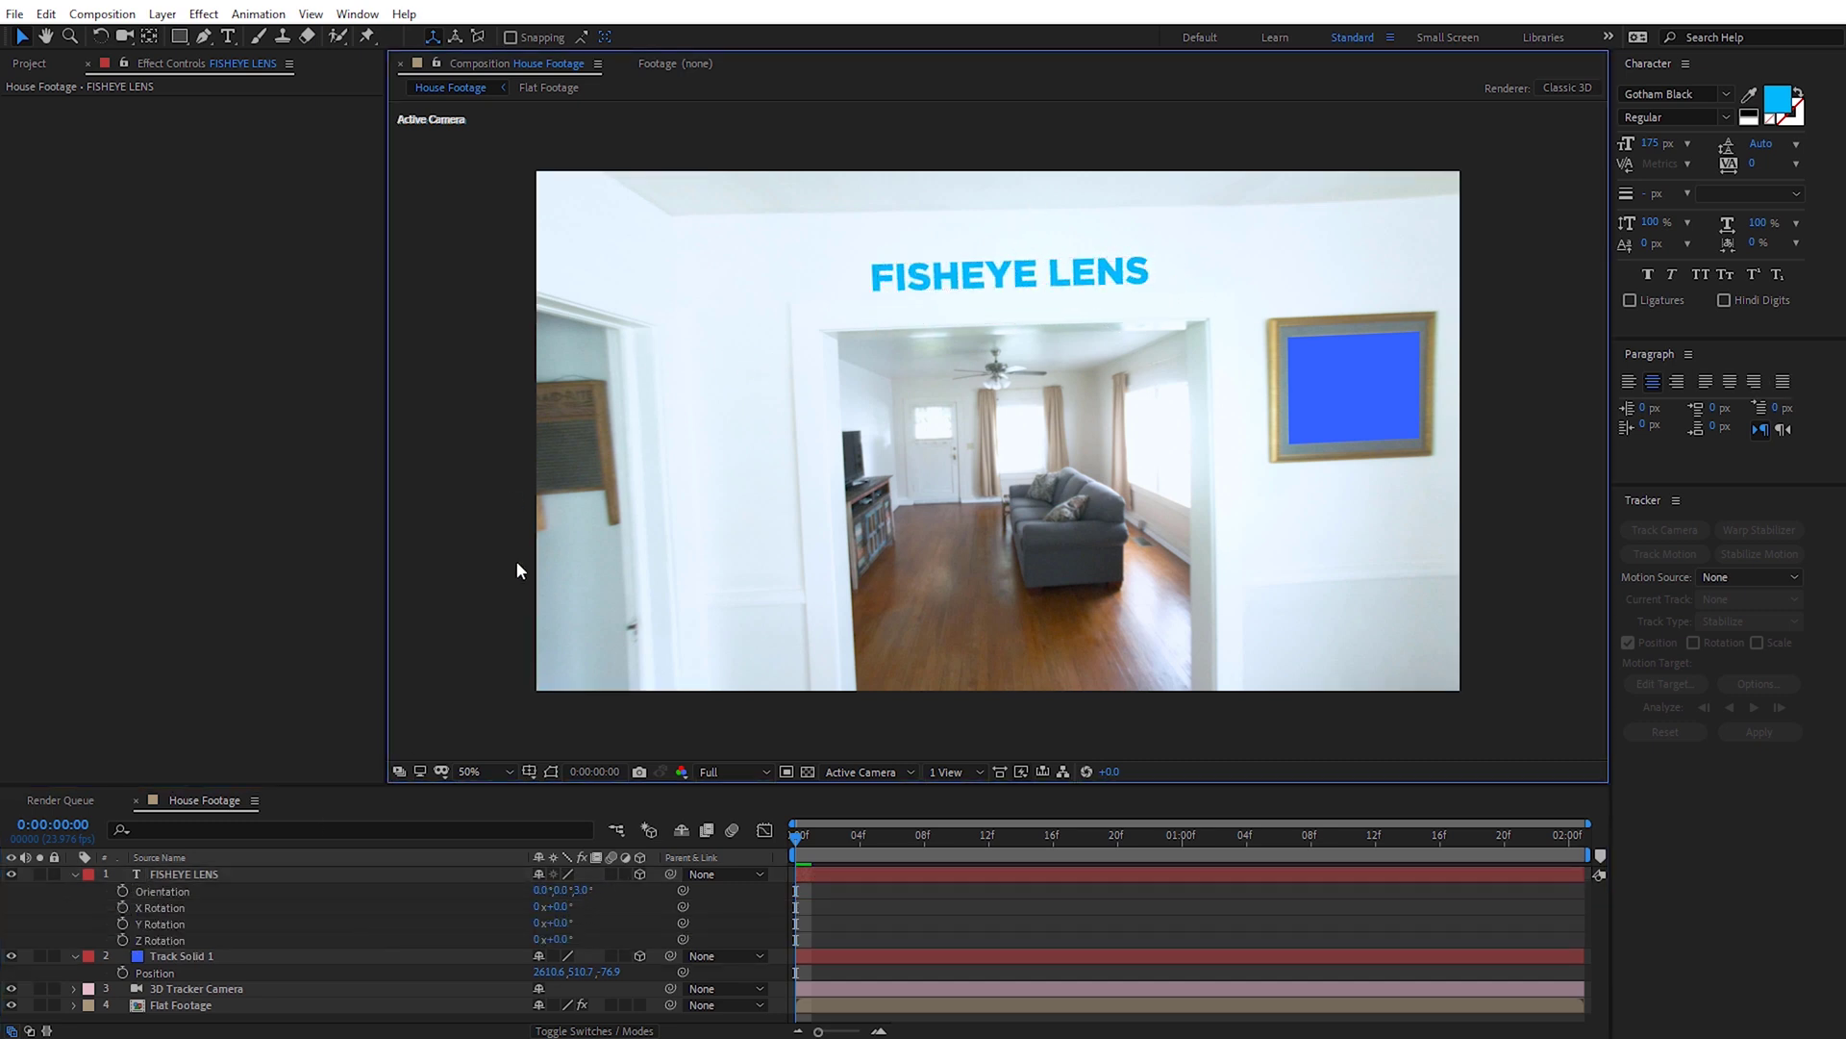
{"action": "left_click_drag", "start_coordinate": [798, 842], "coordinate": [840, 831]}
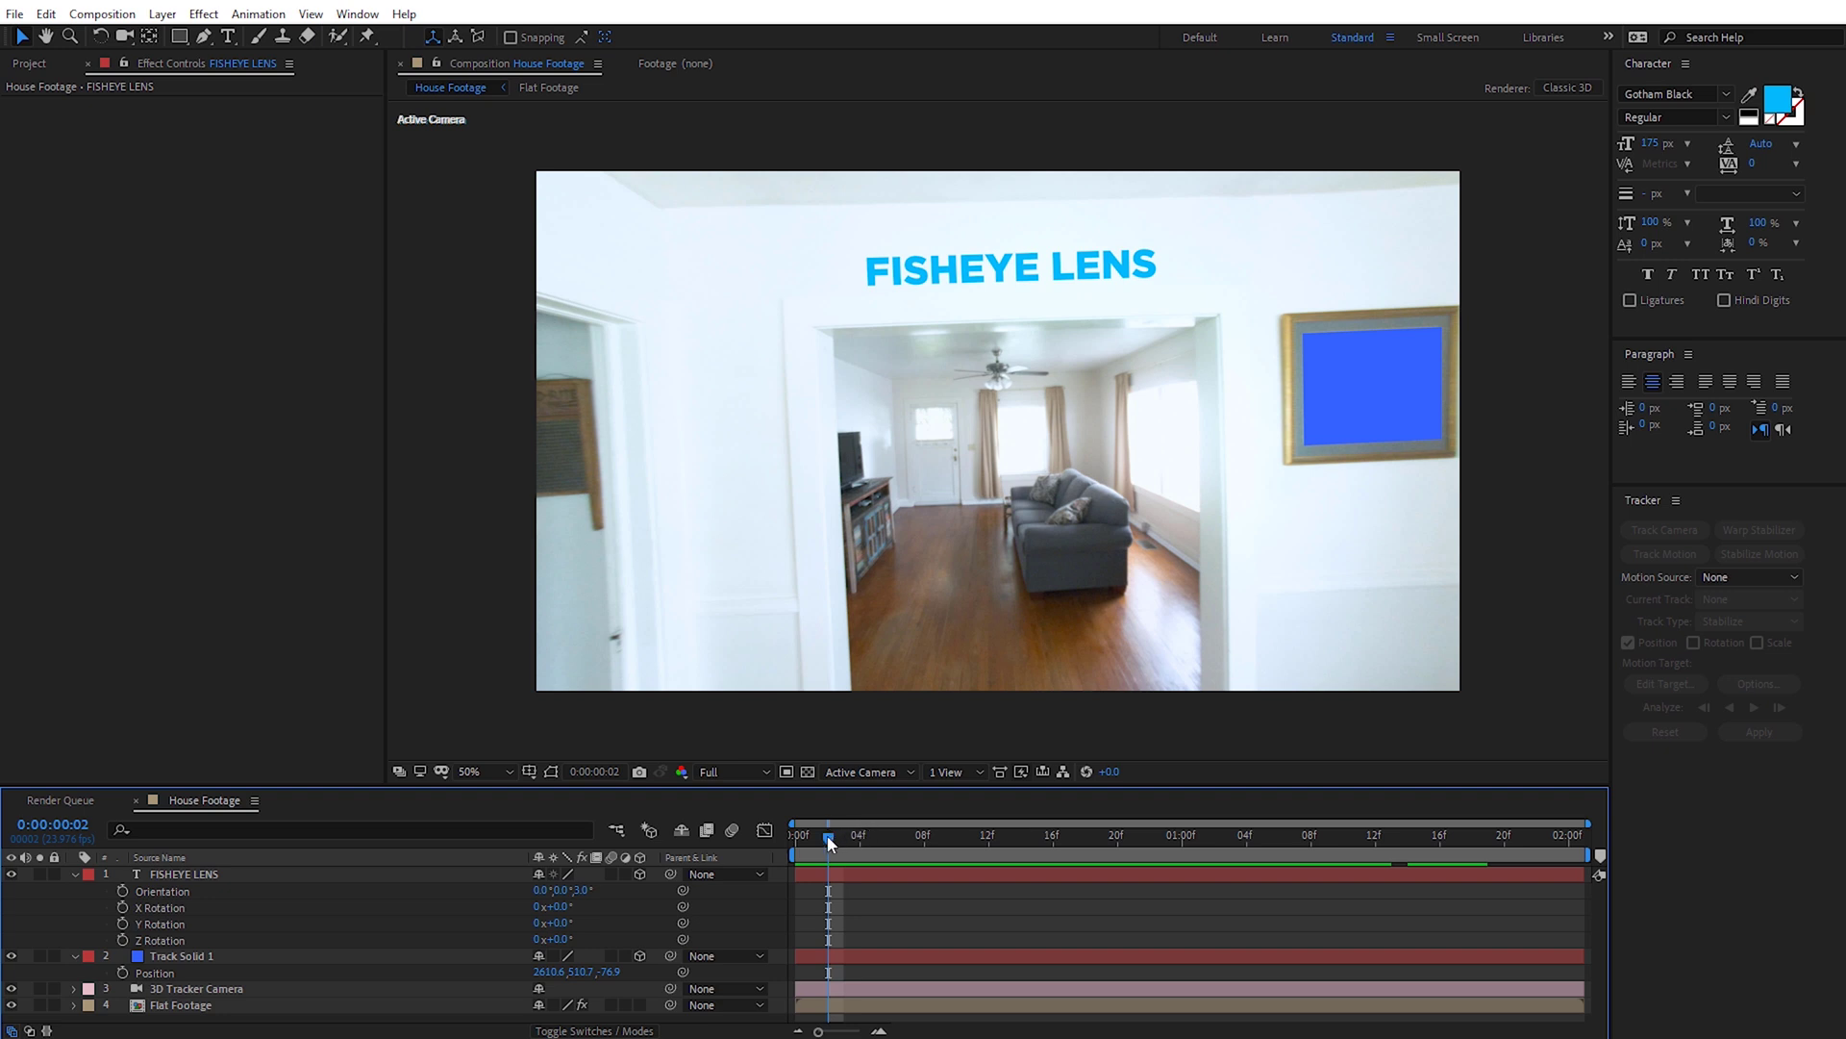
{"action": "left_click_drag", "start_coordinate": [827, 834], "coordinate": [800, 847]}
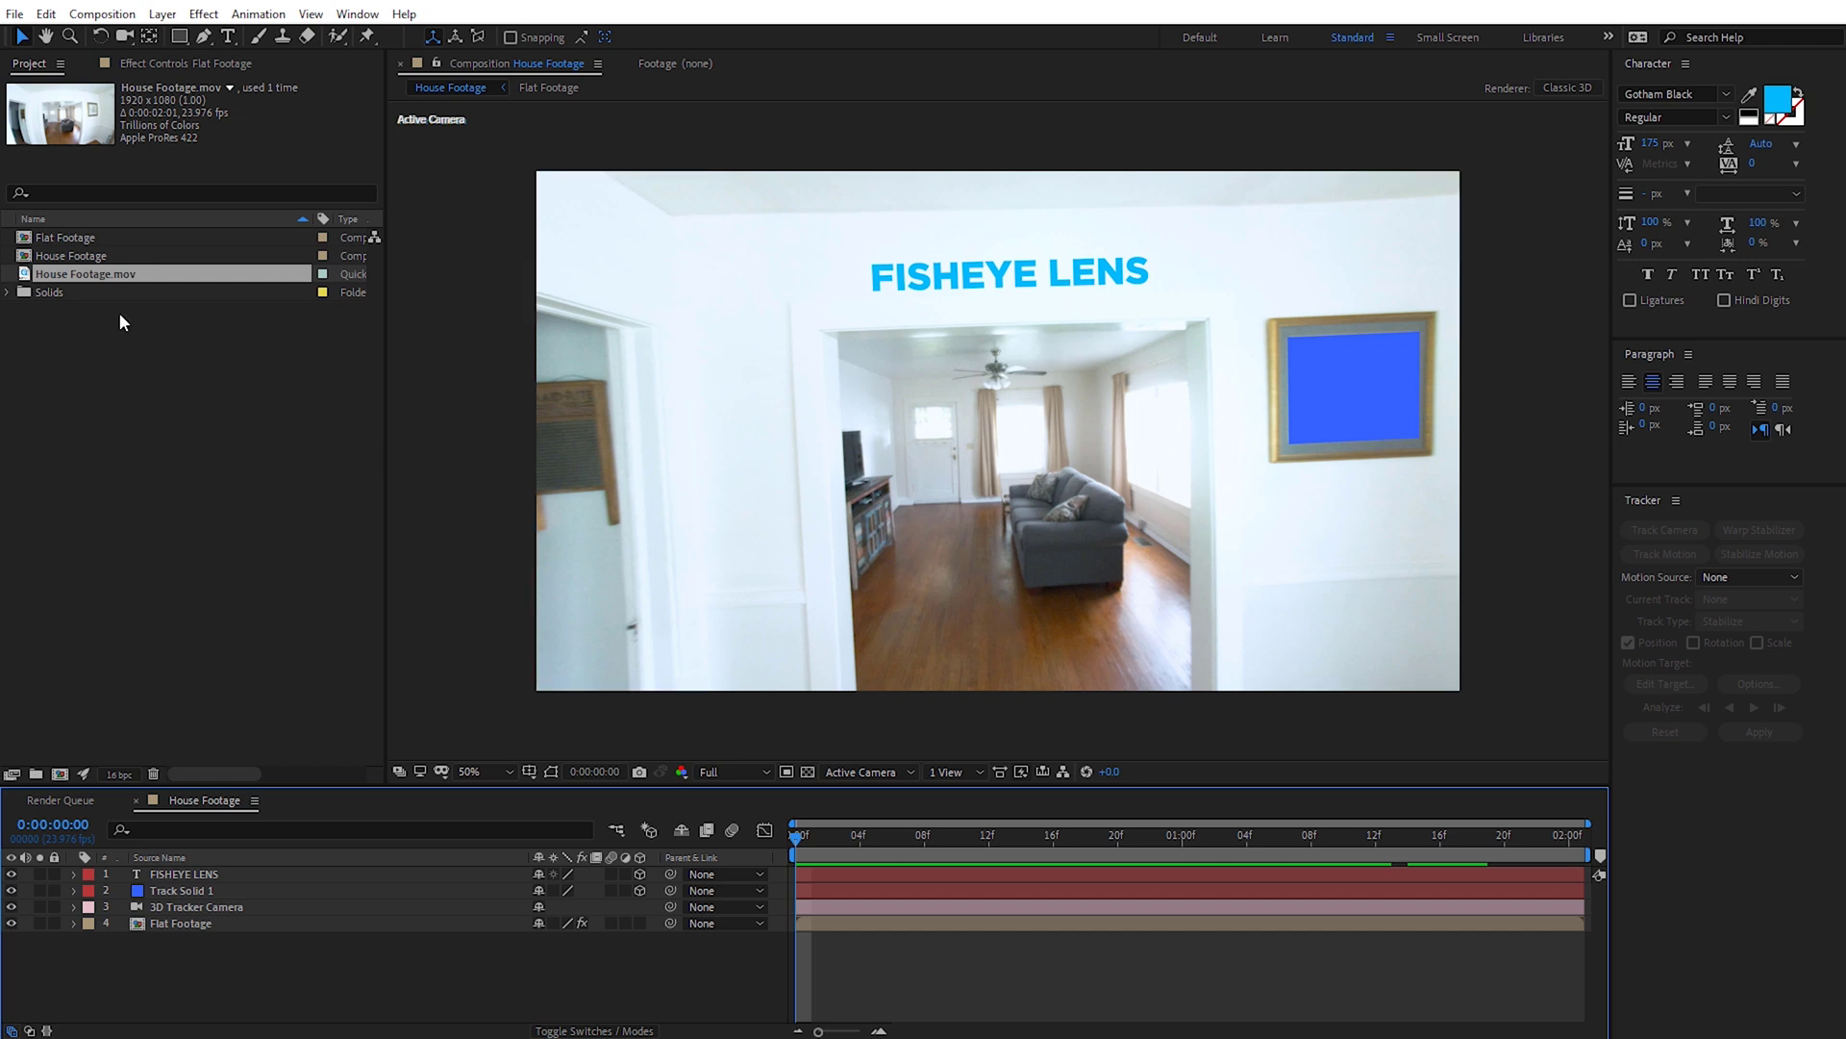
- Place the original House Footage.mov below all layers and pre-compose the four layers above it as "Elements", moving all attributes
{"action": "left_click_drag", "start_coordinate": [100, 277], "coordinate": [269, 929]}
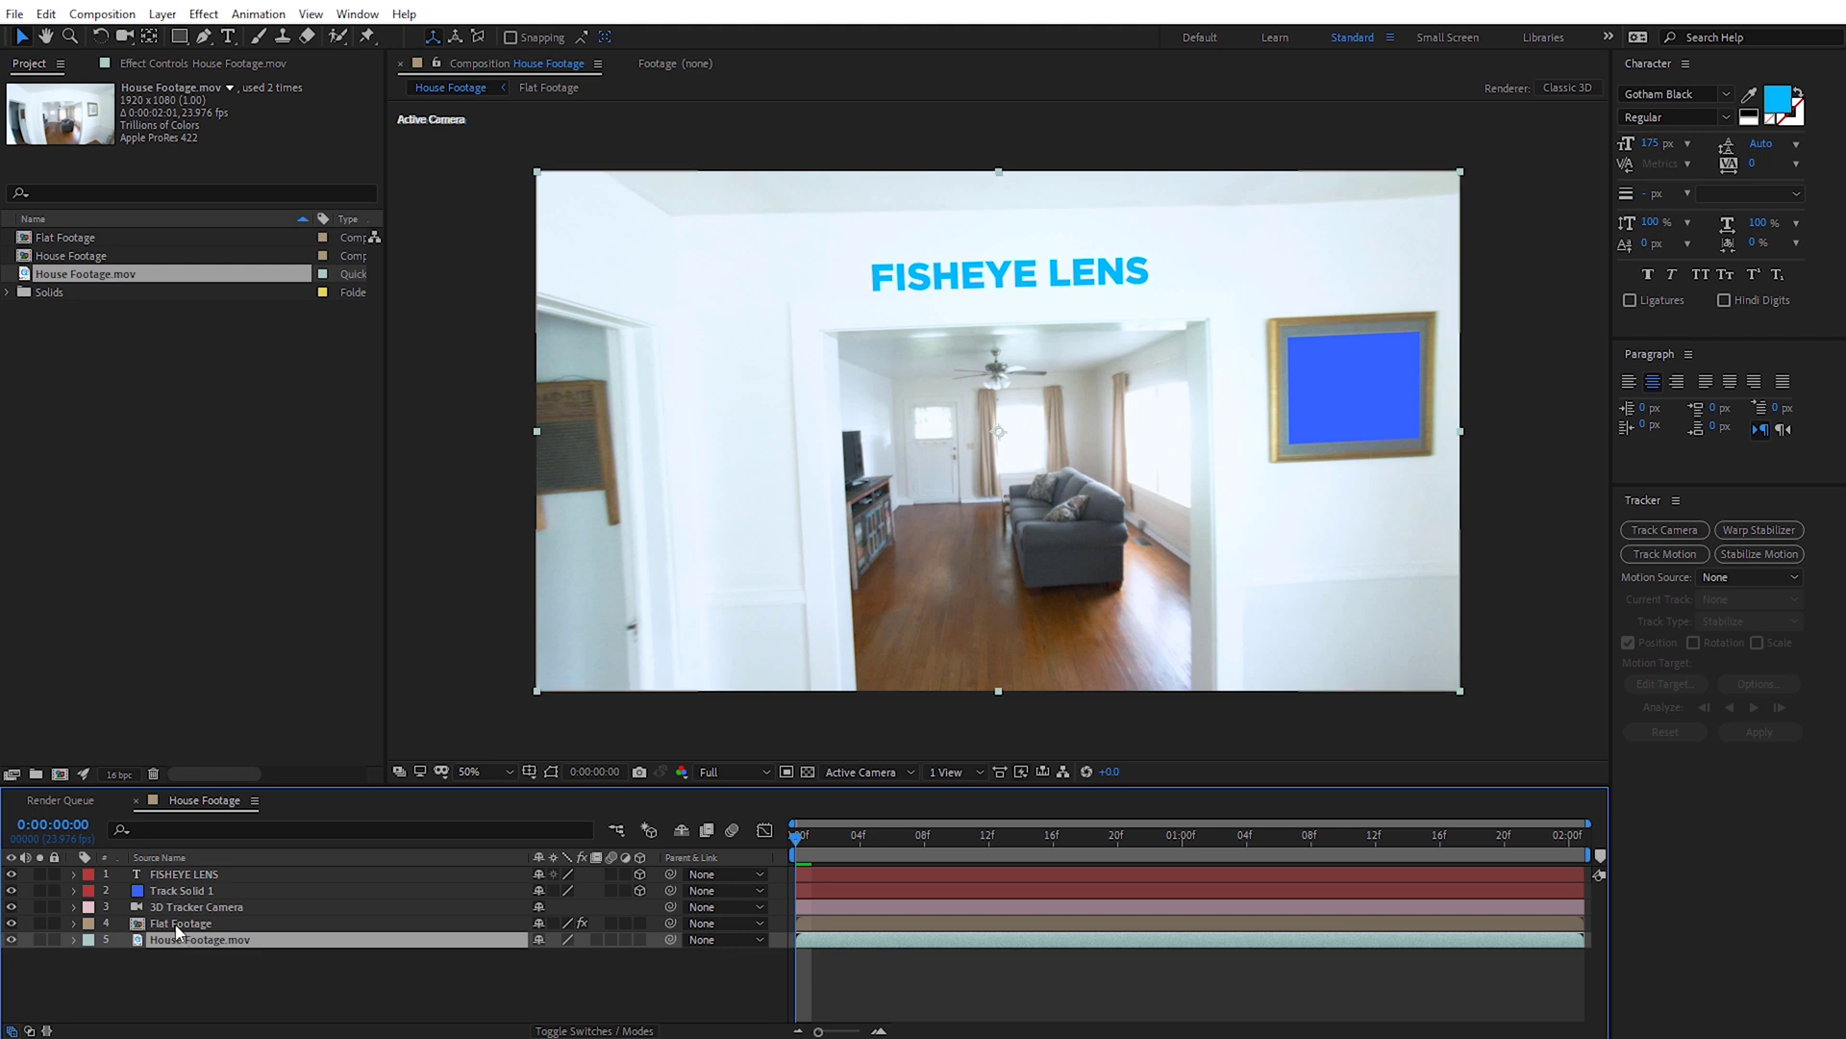
{"action": "left_click", "coordinate": [181, 923]}
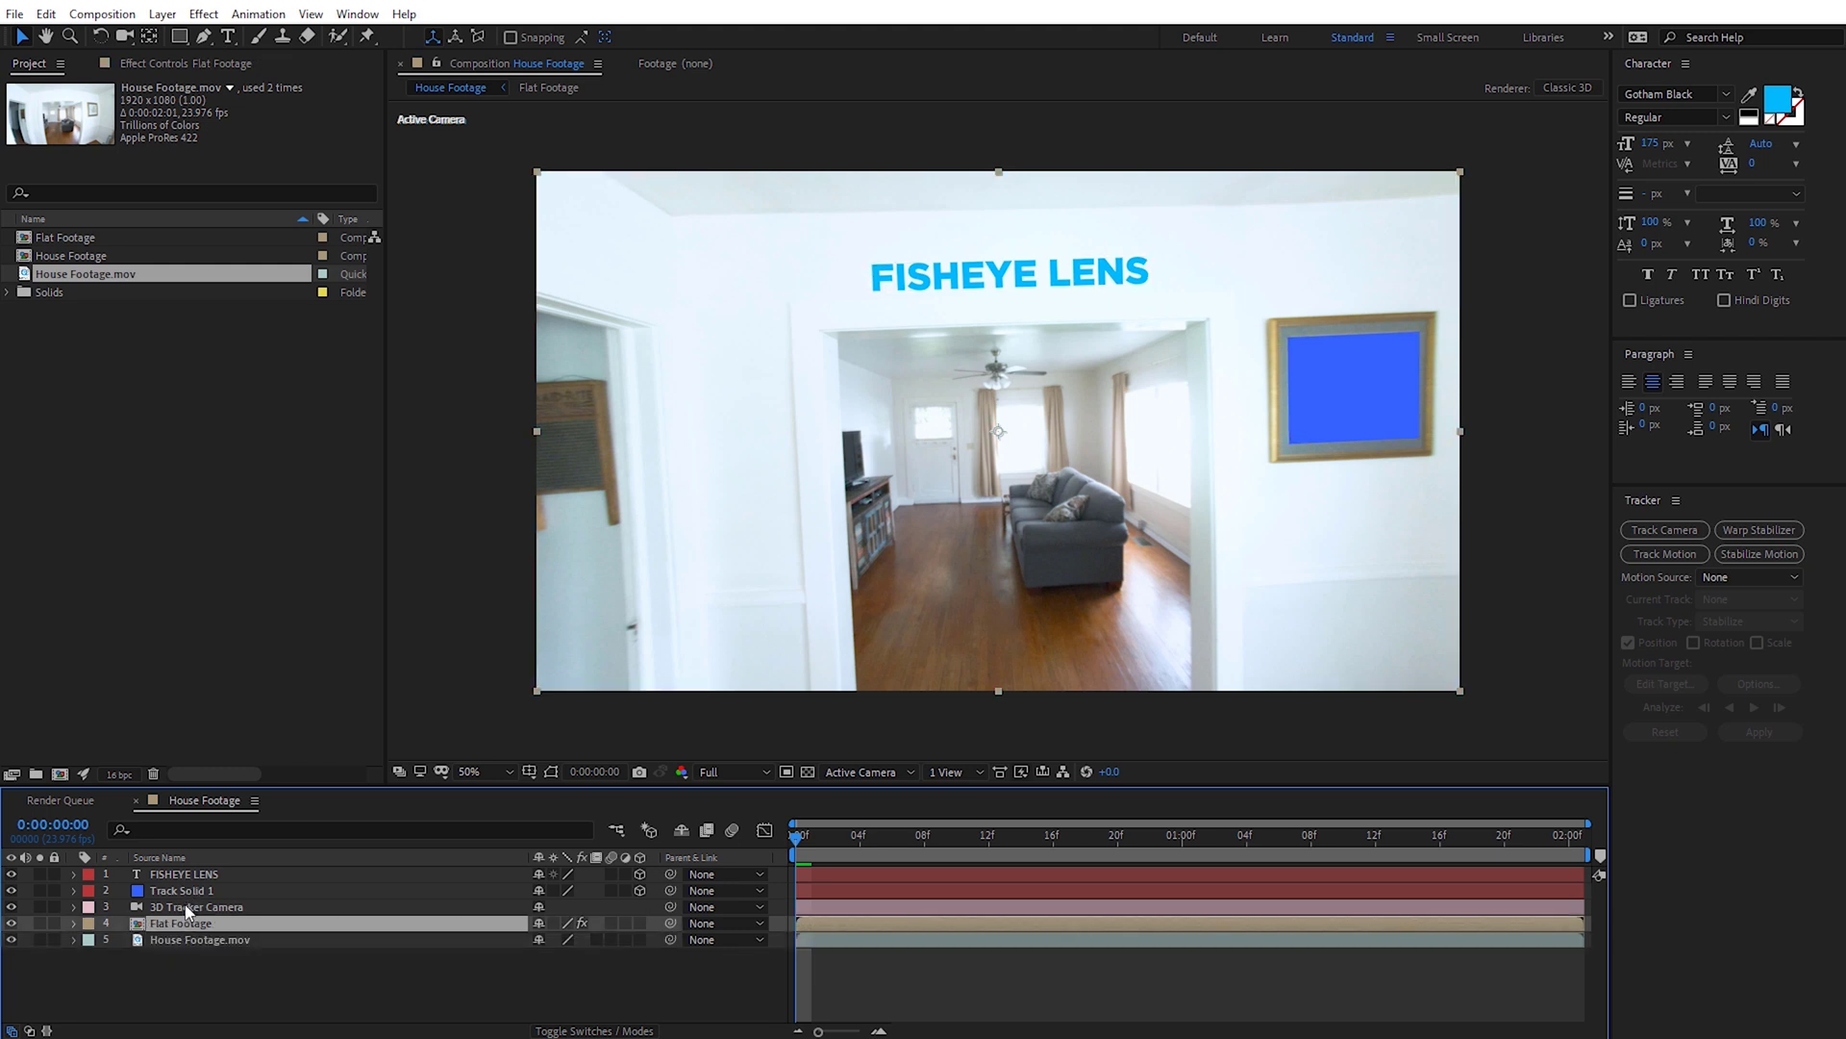
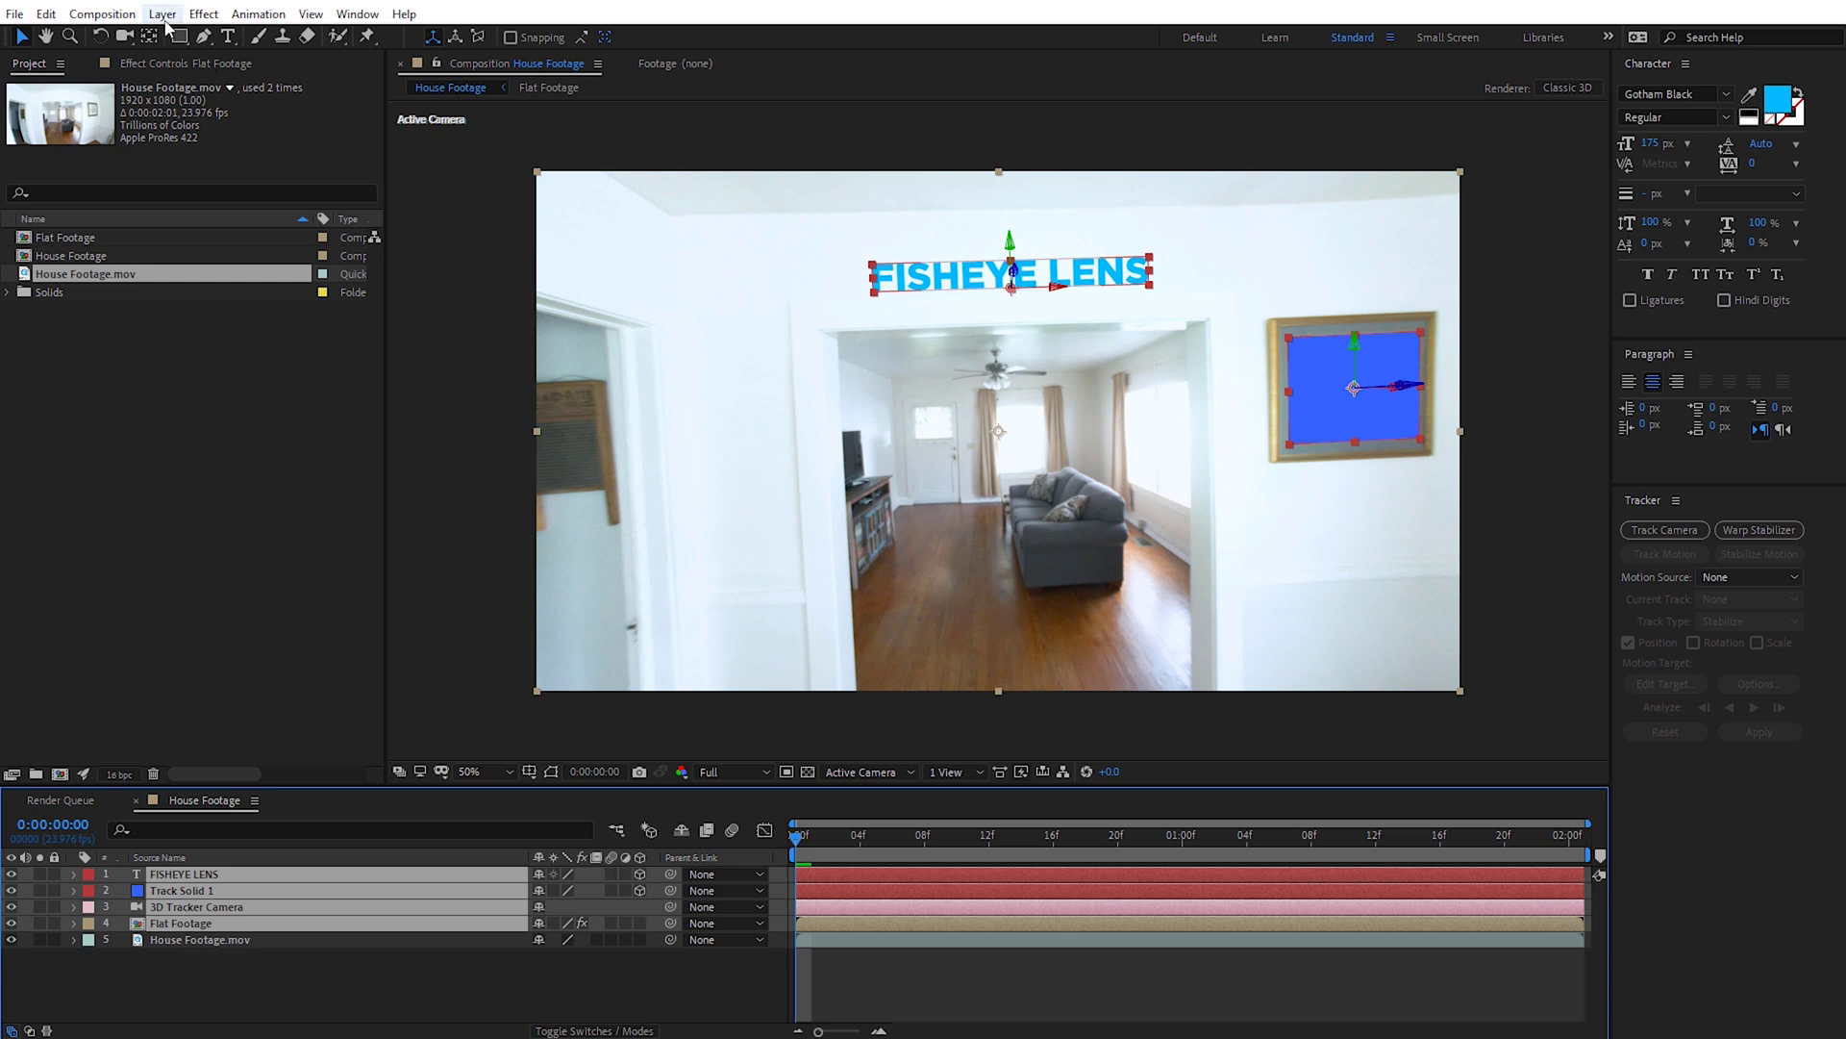
{"action": "left_click", "coordinate": [163, 15]}
{"action": "left_click", "coordinate": [271, 646]}
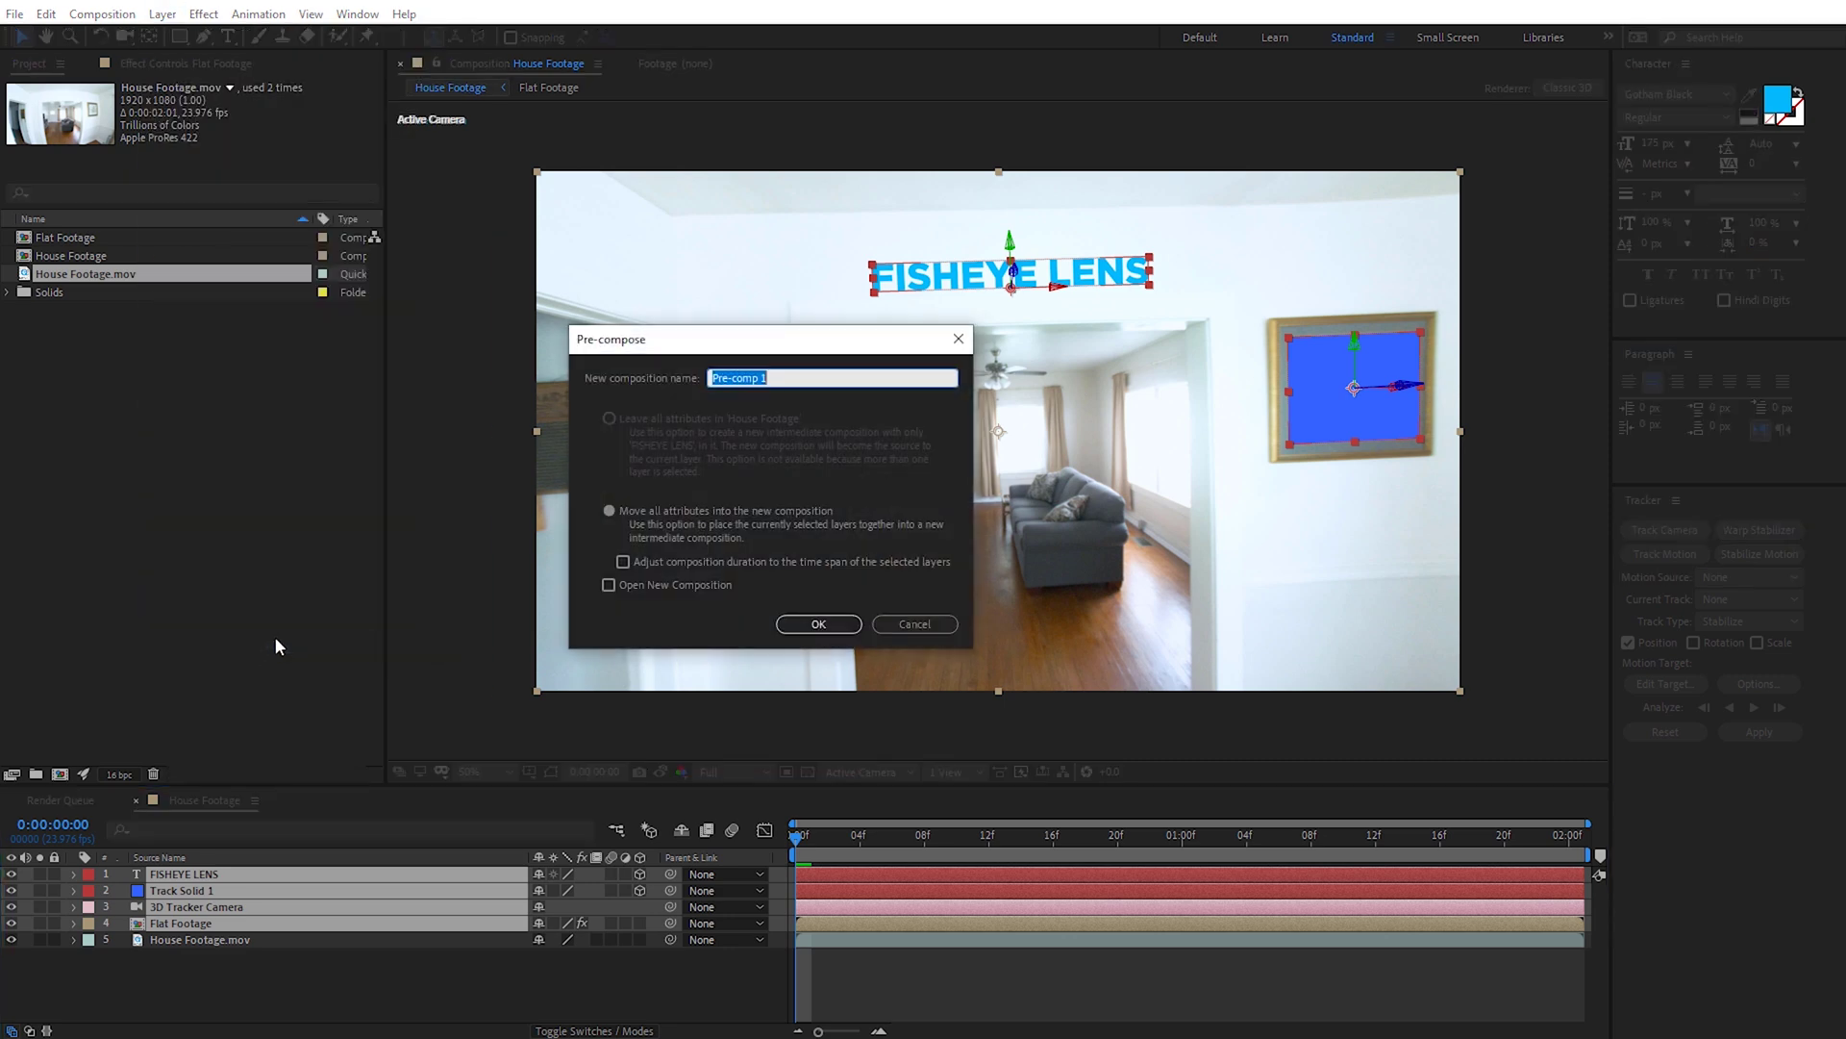
{"action": "type", "text": "Elements"}
{"action": "left_click", "coordinate": [837, 626]}
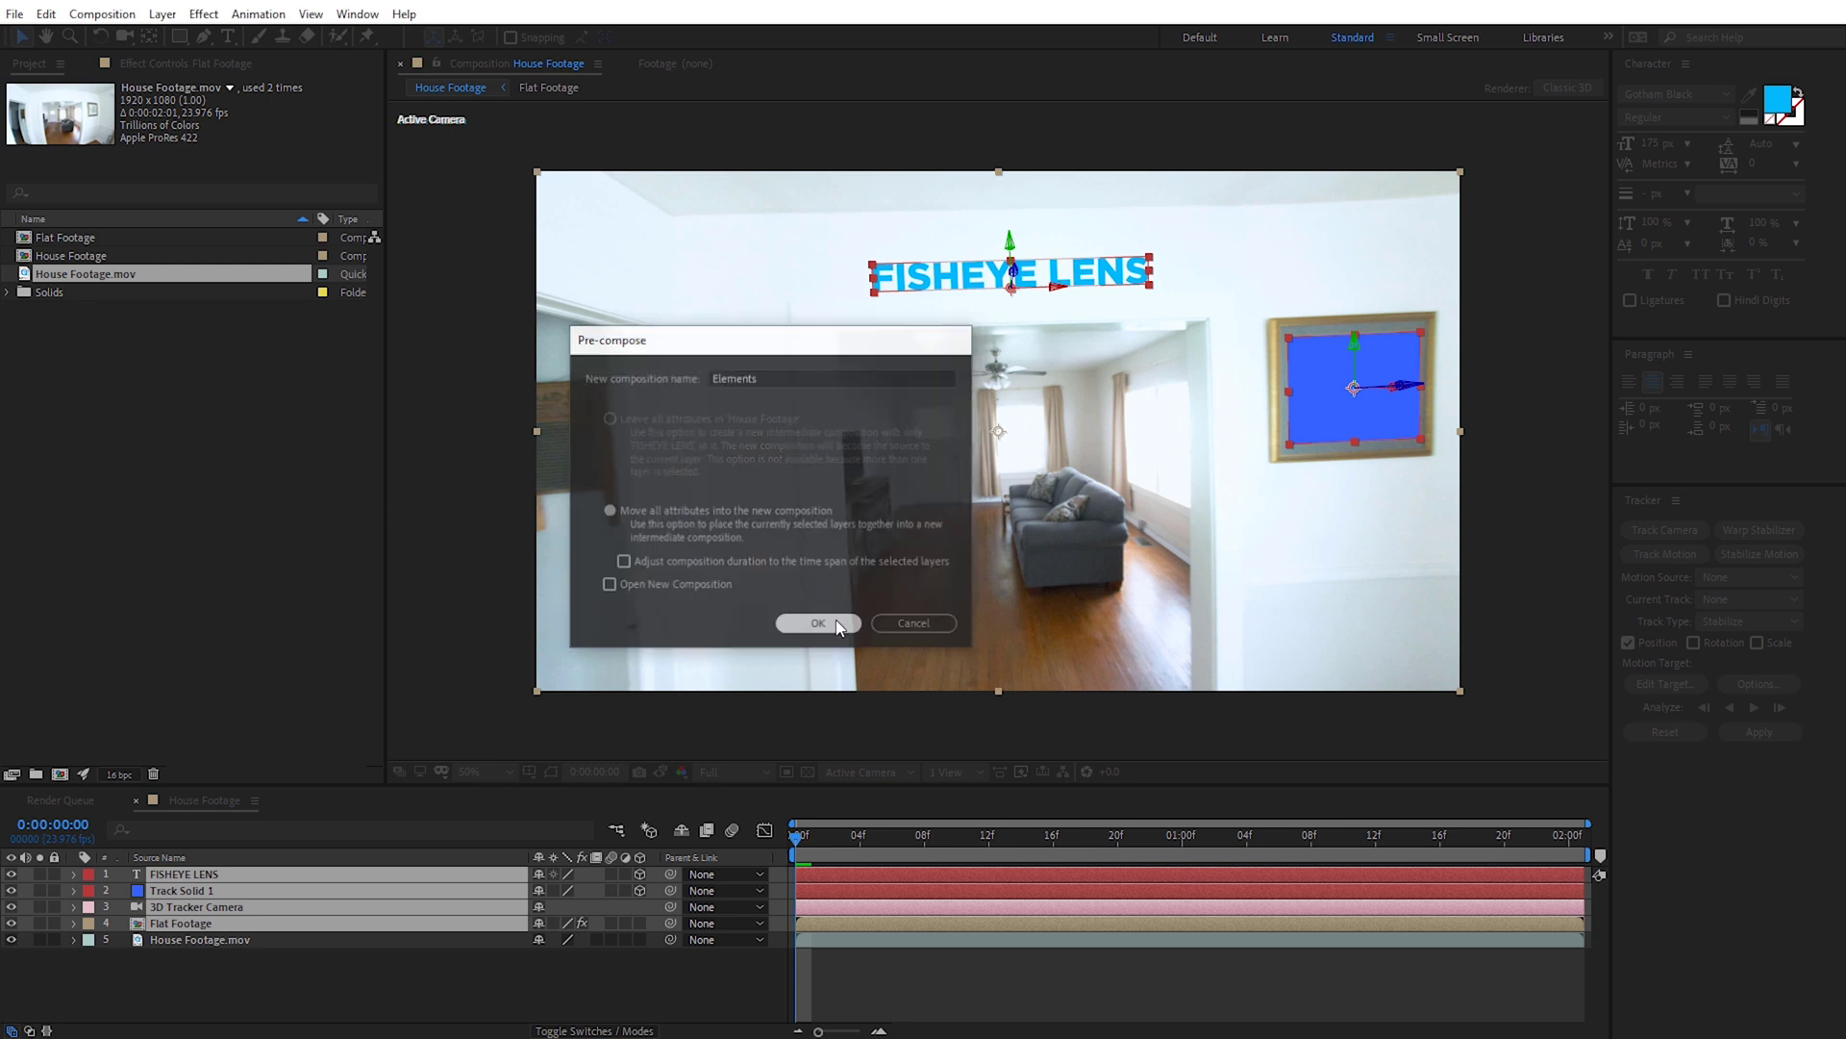
{"action": "left_click", "coordinate": [12, 874]}
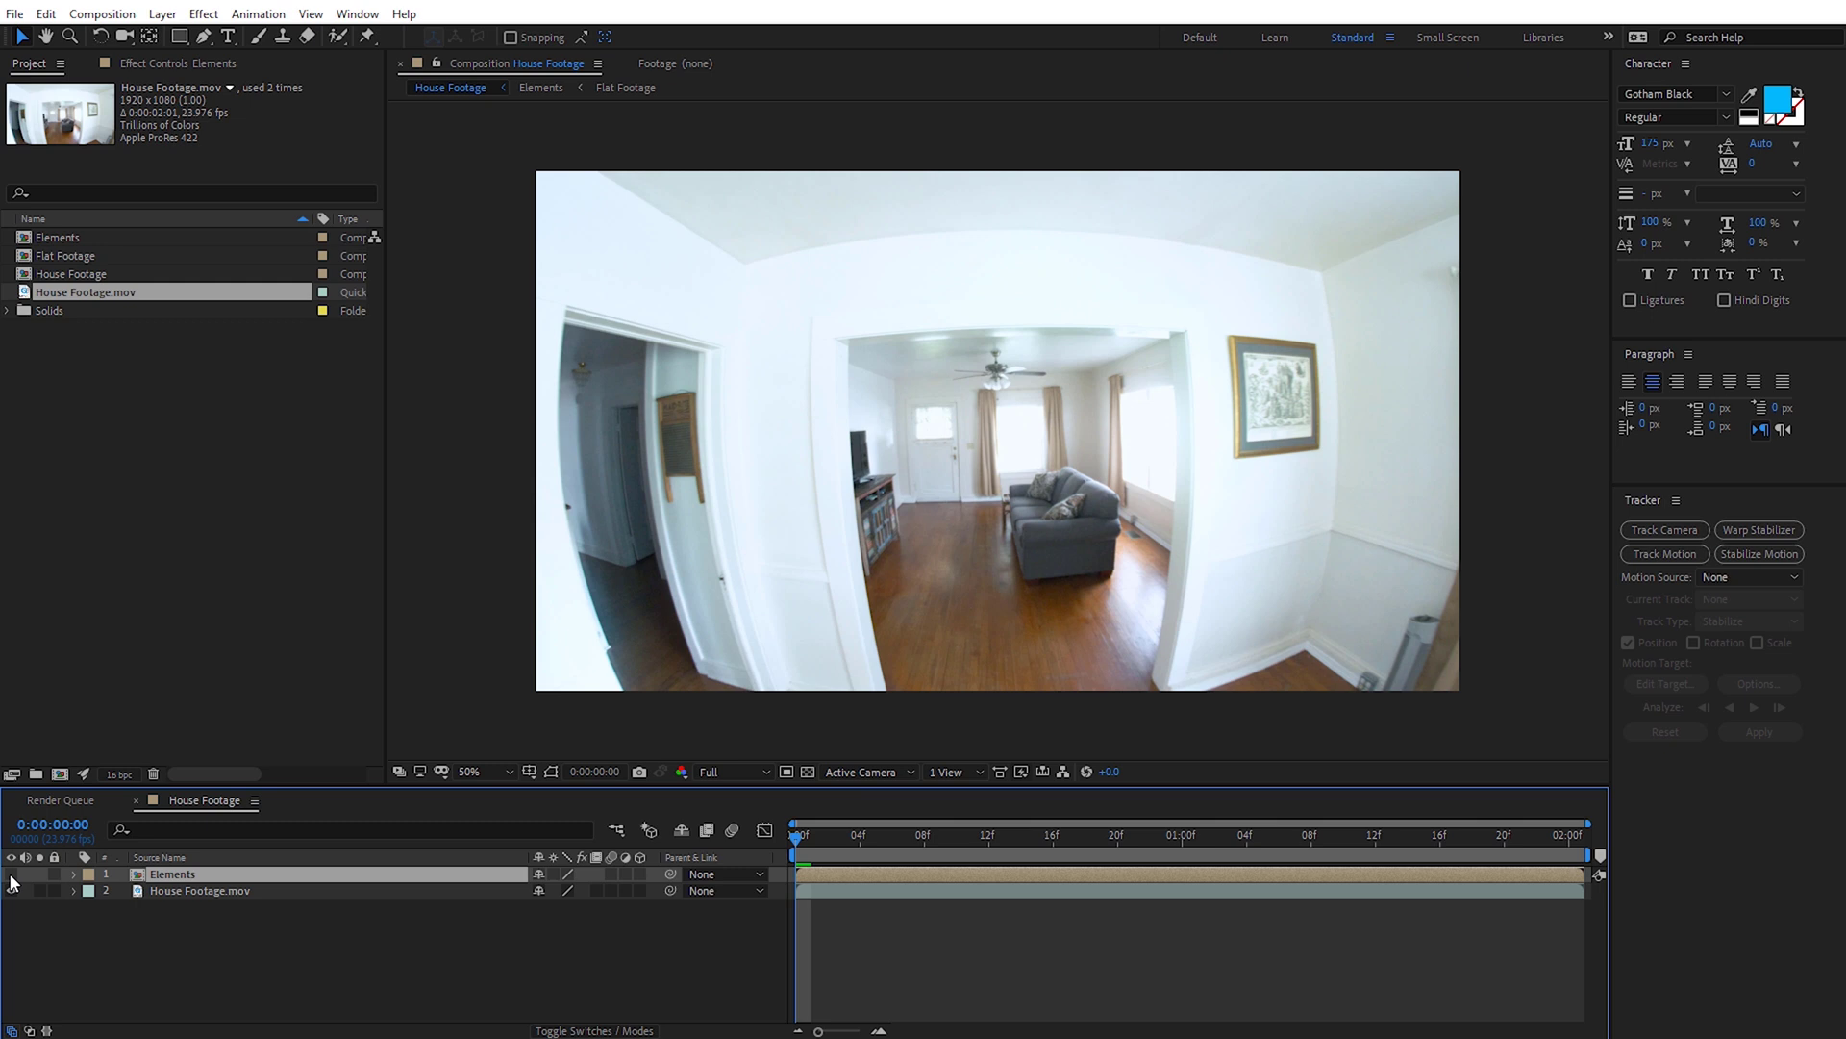
{"action": "left_click", "coordinate": [12, 875]}
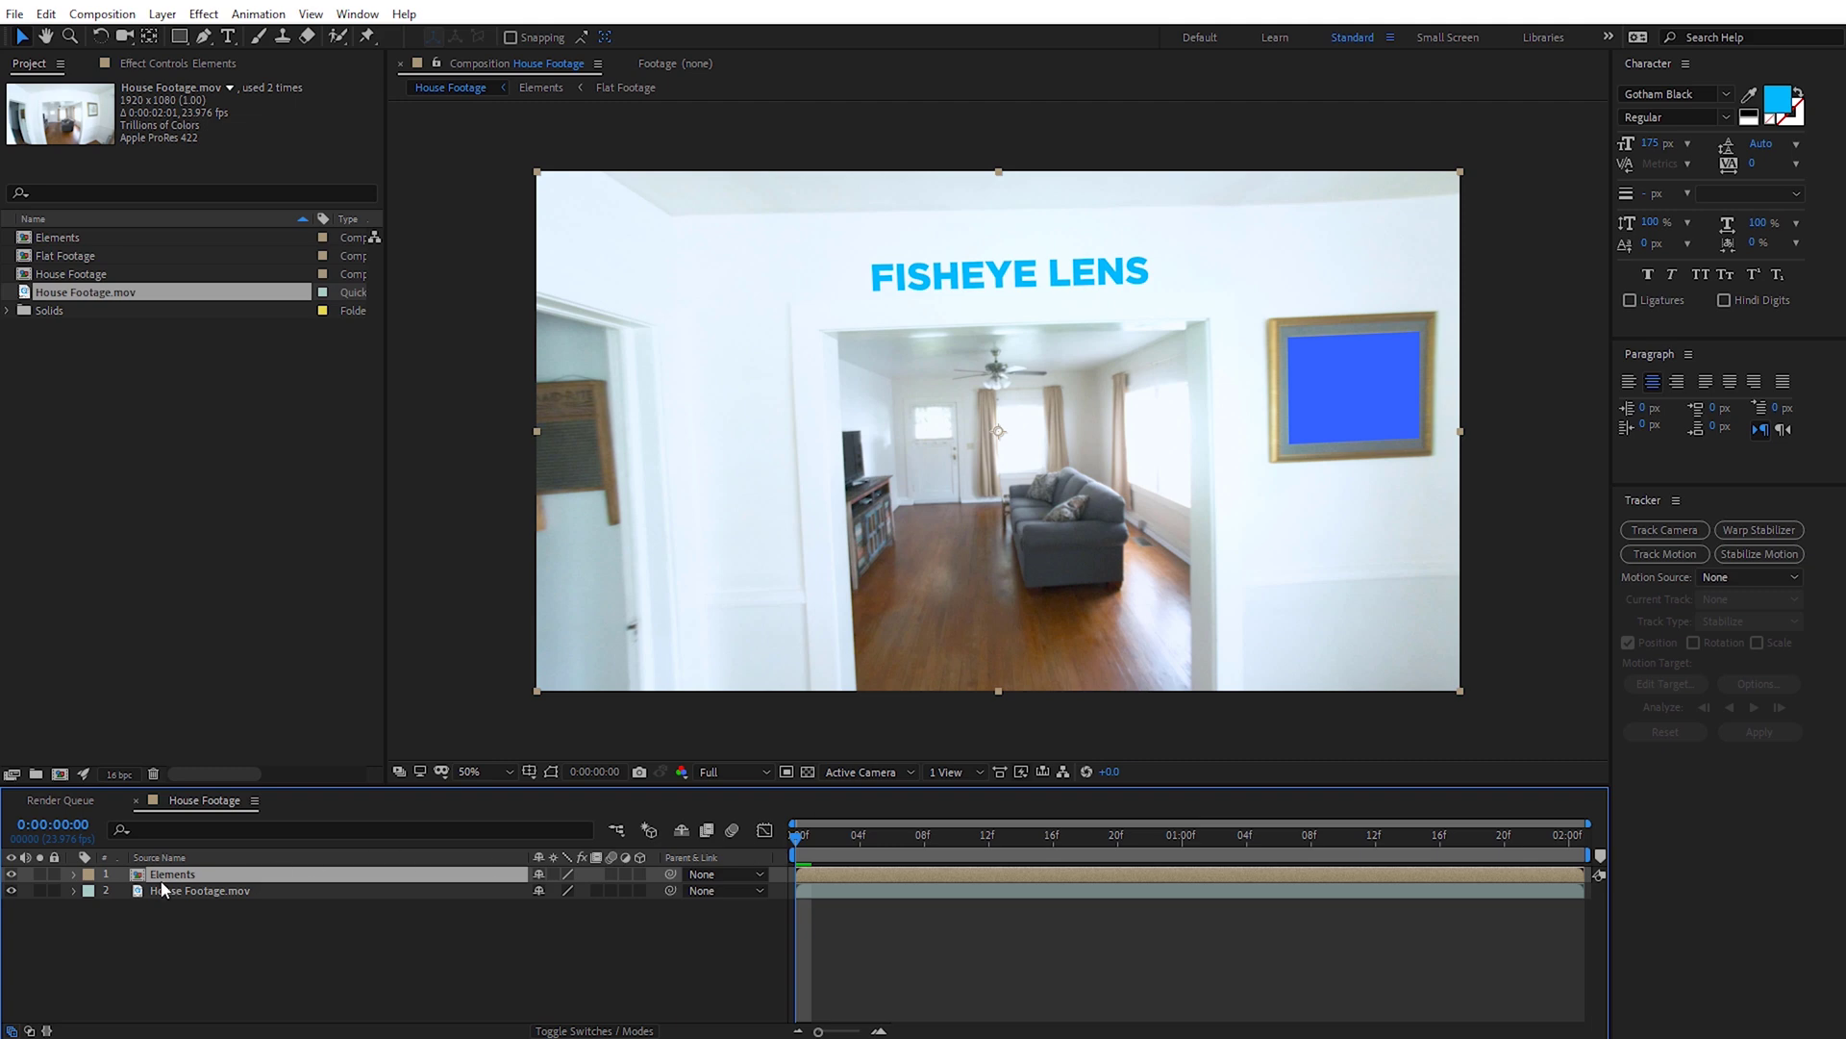
- Apply Optics Compensation to the Elements layer with a Field Of View of 88, and scrub to frame 8 to check the match
{"action": "left_click", "coordinate": [203, 13]}
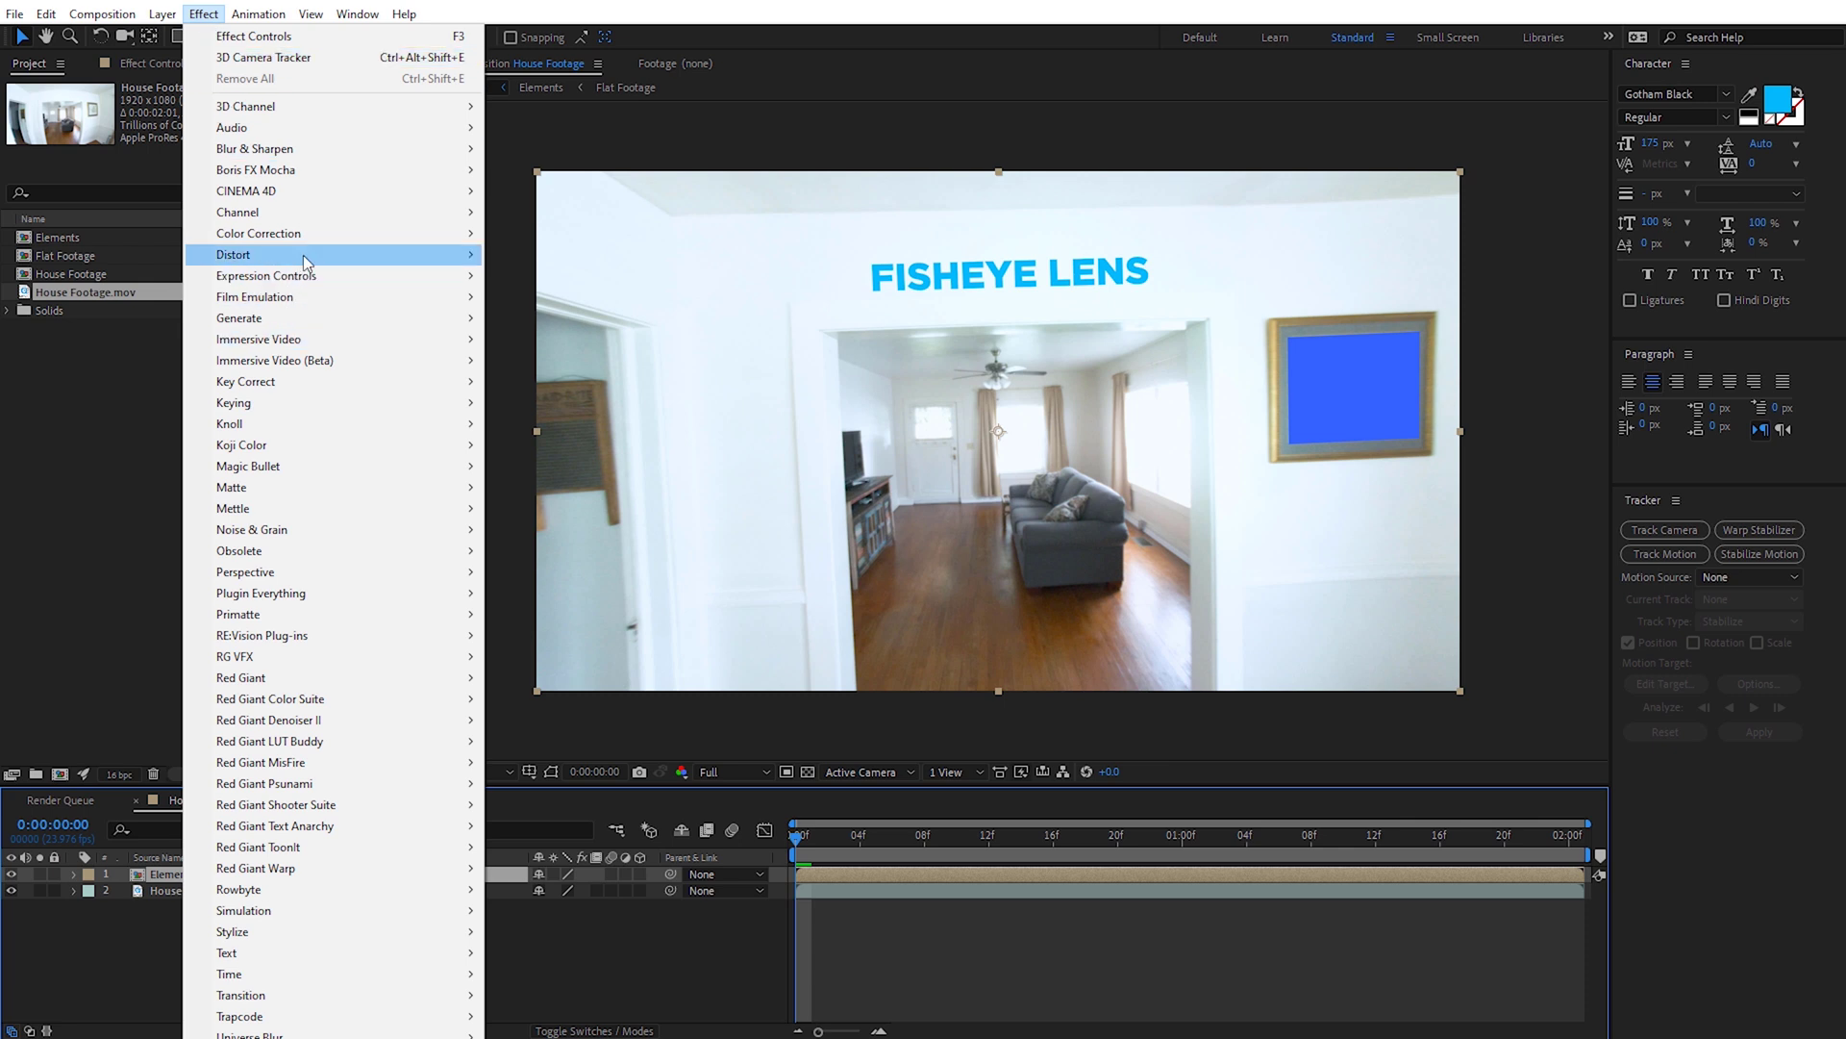
{"action": "mouse_move", "coordinate": [303, 255]}
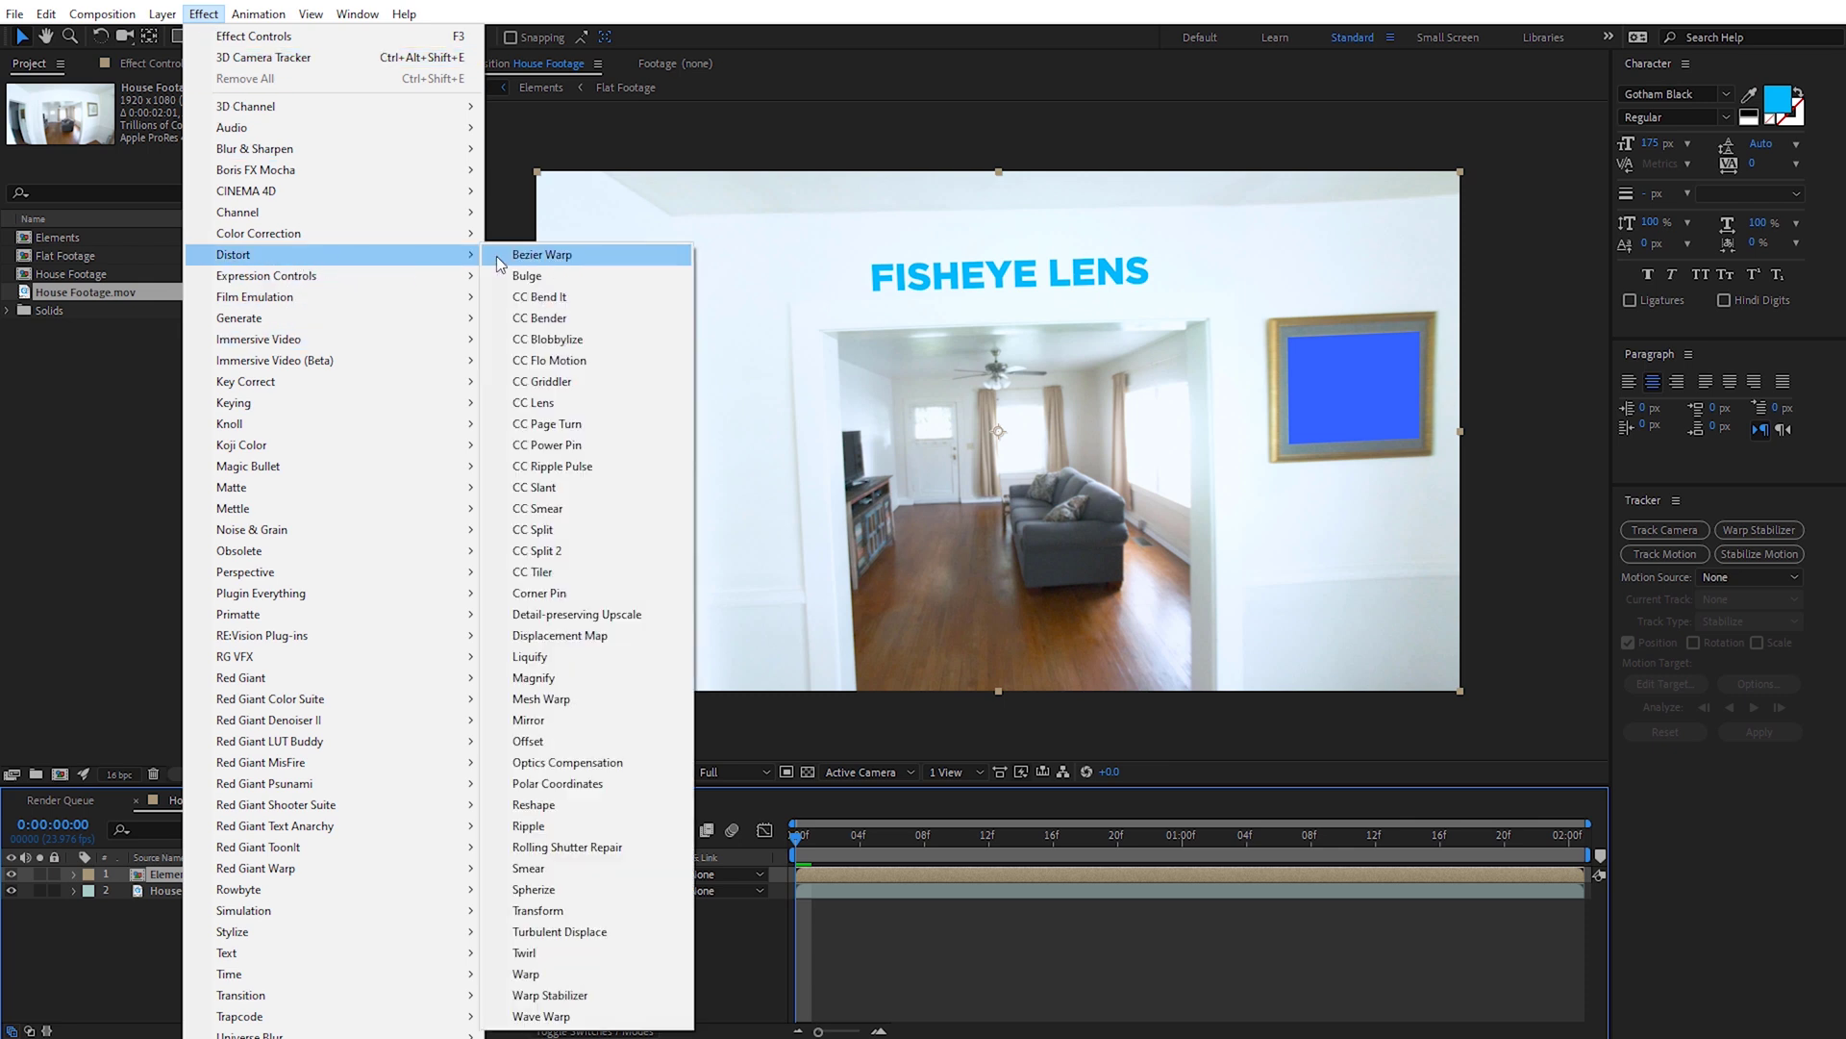
{"action": "left_click", "coordinate": [588, 761]}
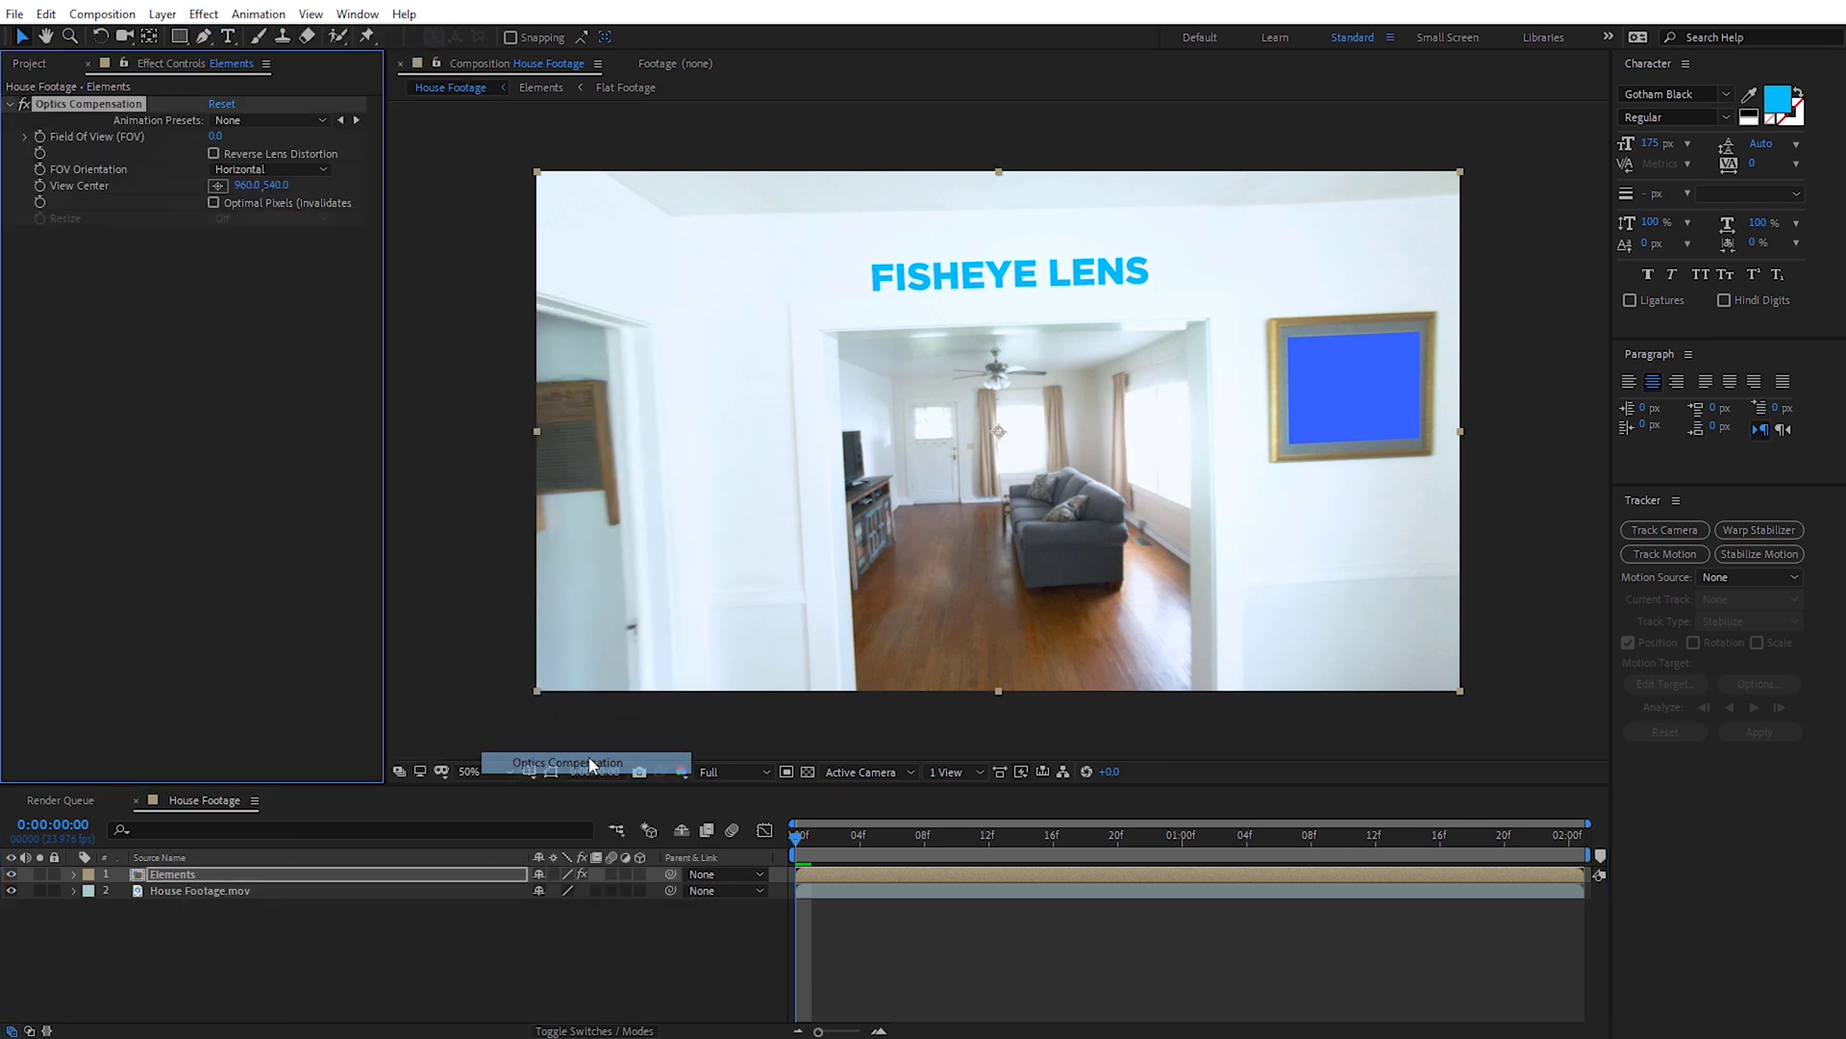
{"action": "left_click", "coordinate": [215, 135]}
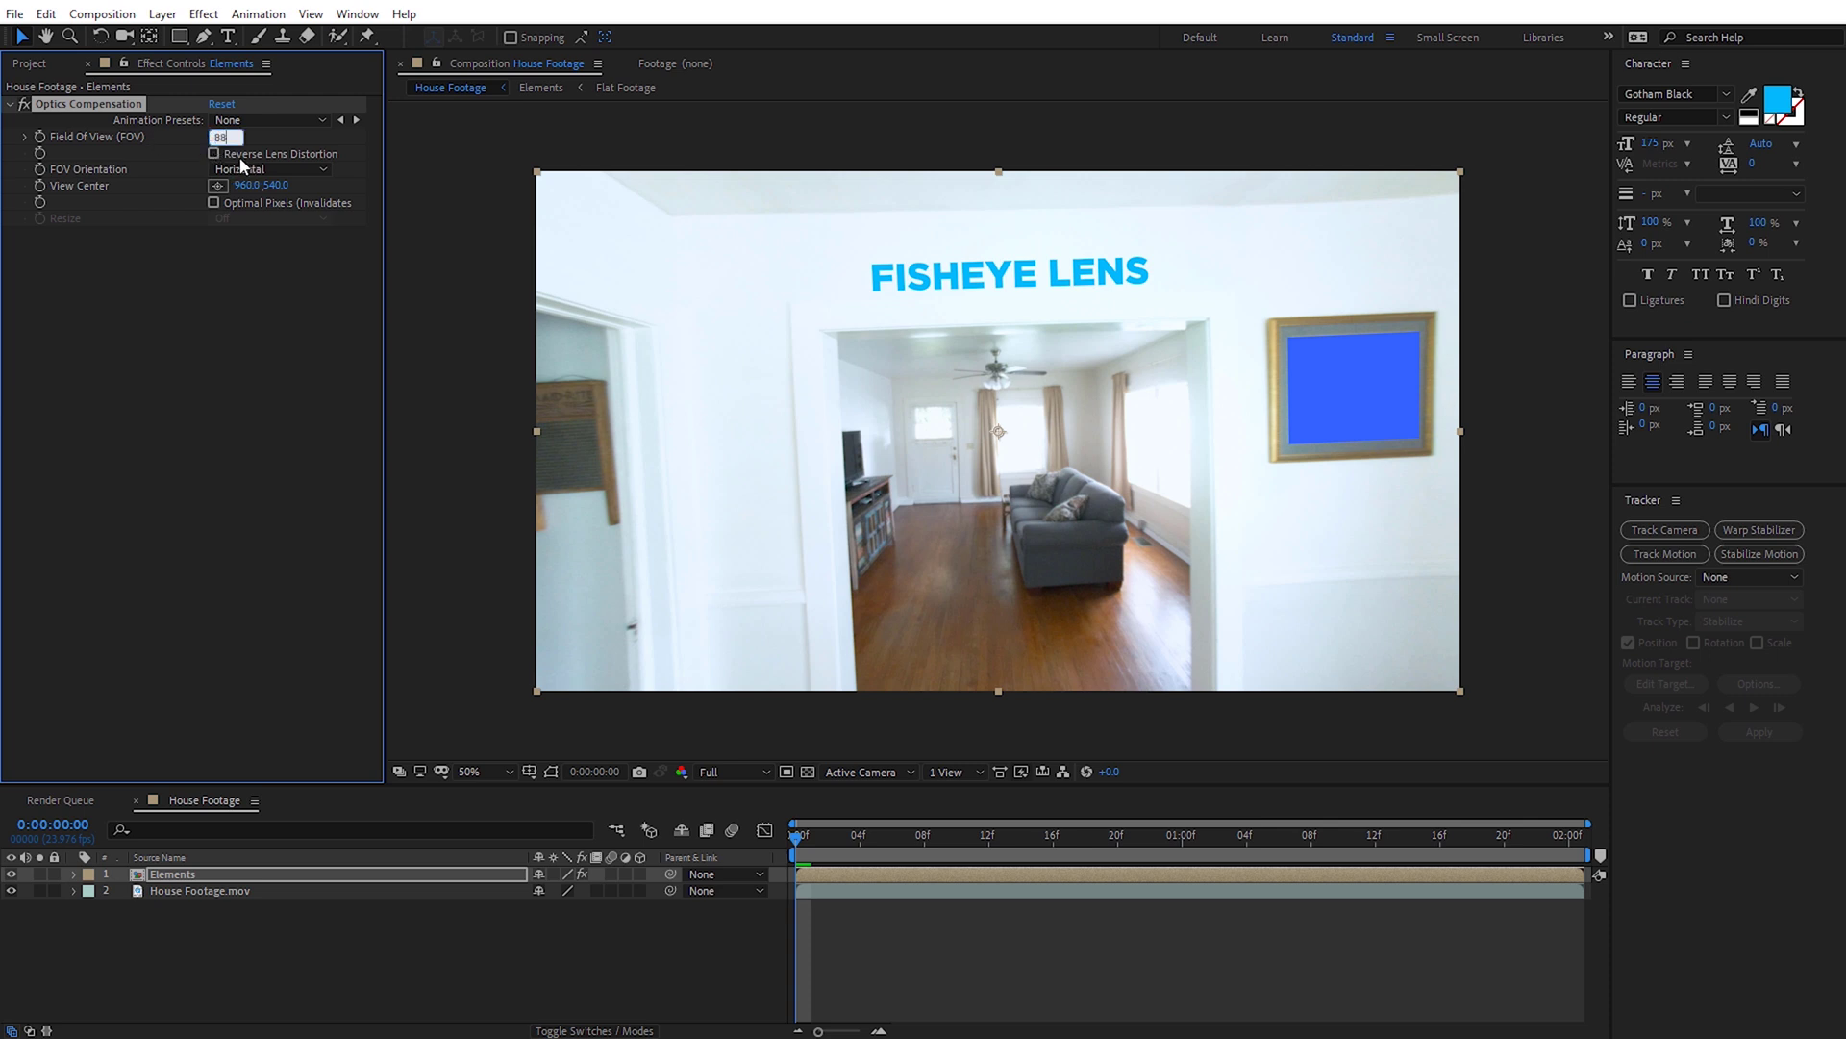
{"action": "type", "text": "88"}
{"action": "key", "text": "Return"}
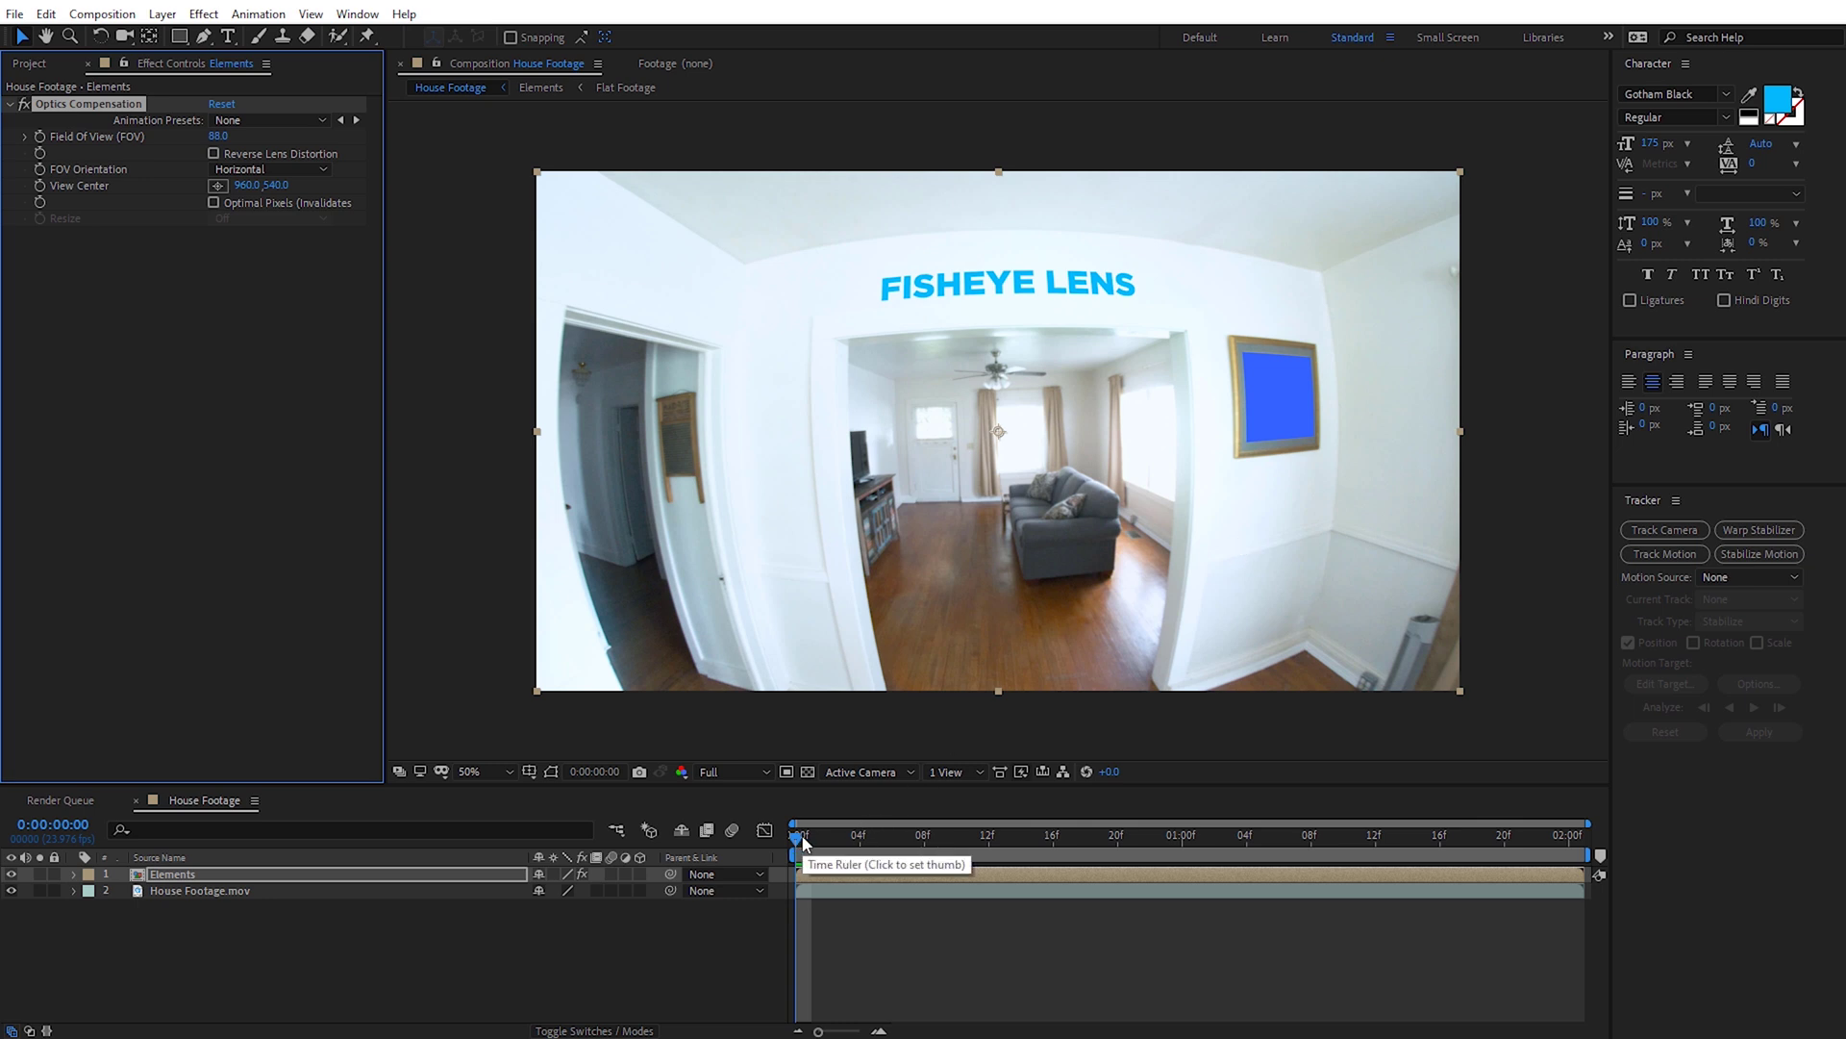
{"action": "left_click_drag", "start_coordinate": [804, 838], "coordinate": [923, 837]}
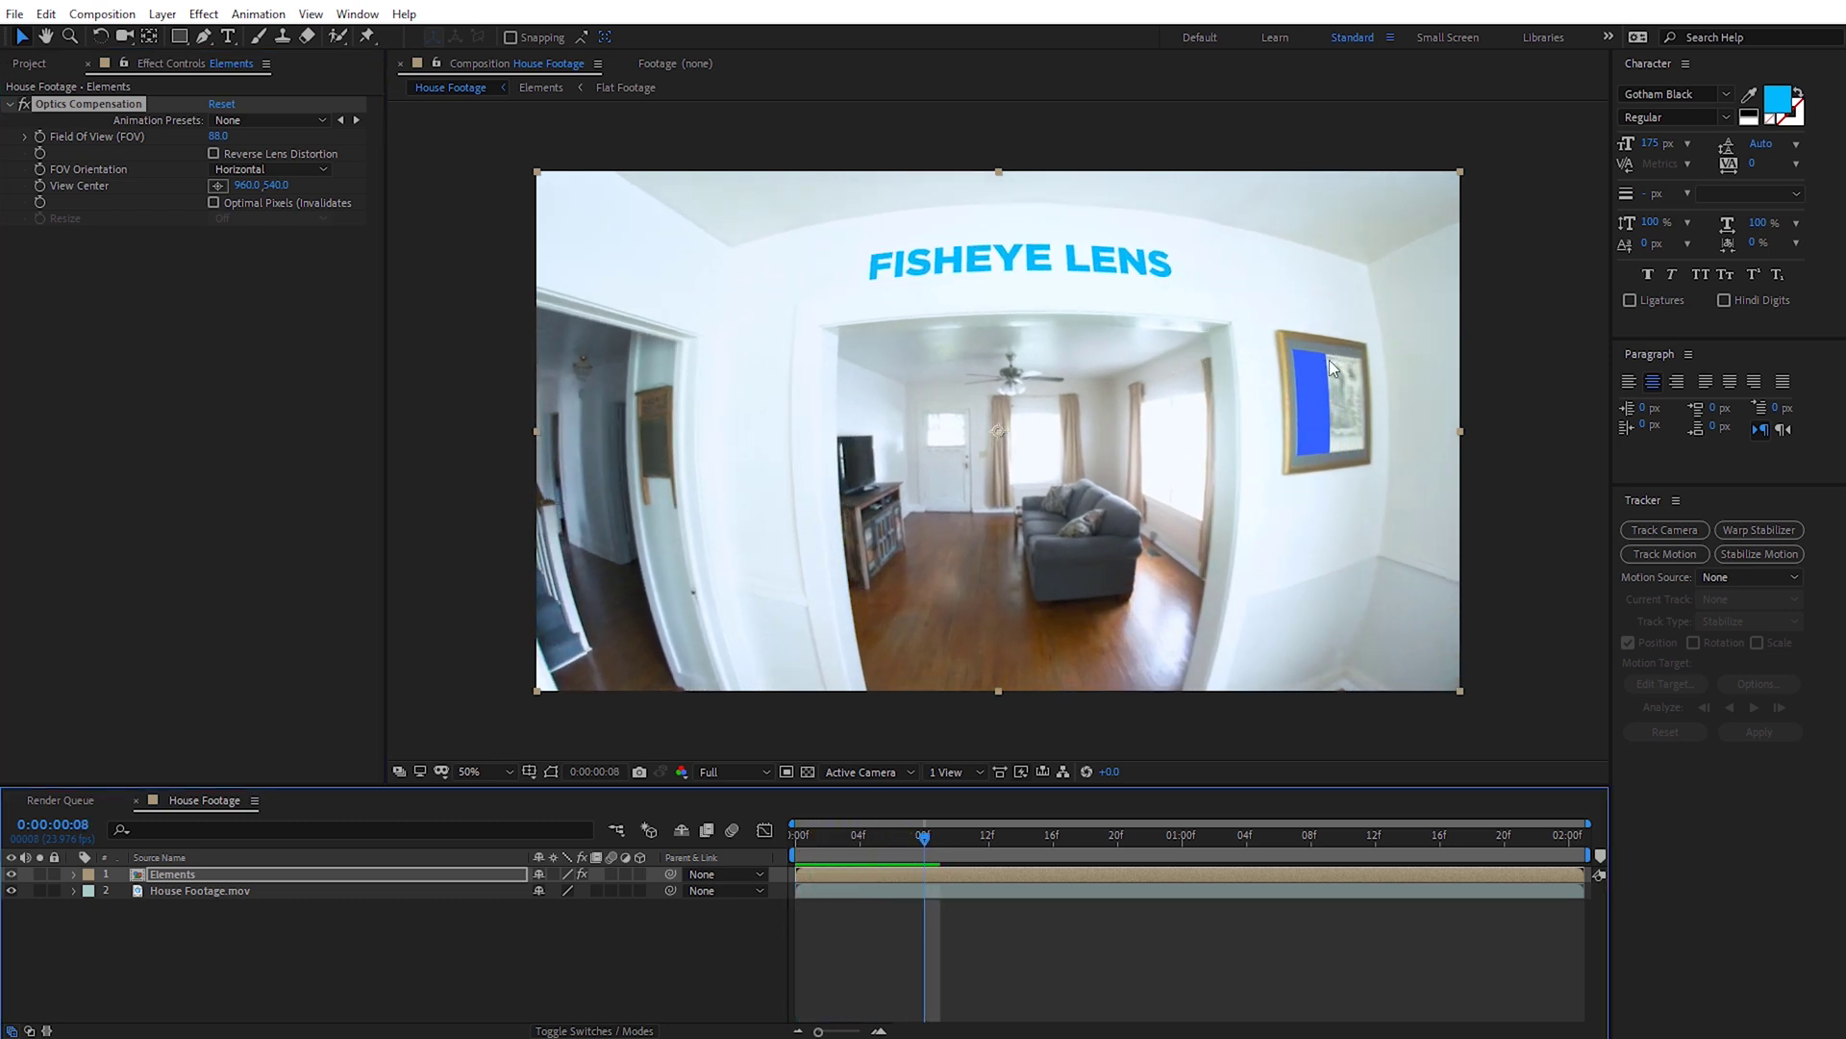
- Scrub the clip, return to the first frame, and hide the House Footage.mov layer
{"action": "left_click_drag", "start_coordinate": [924, 837], "coordinate": [1083, 801]}
{"action": "key", "text": "Home"}
{"action": "left_click", "coordinate": [178, 892]}
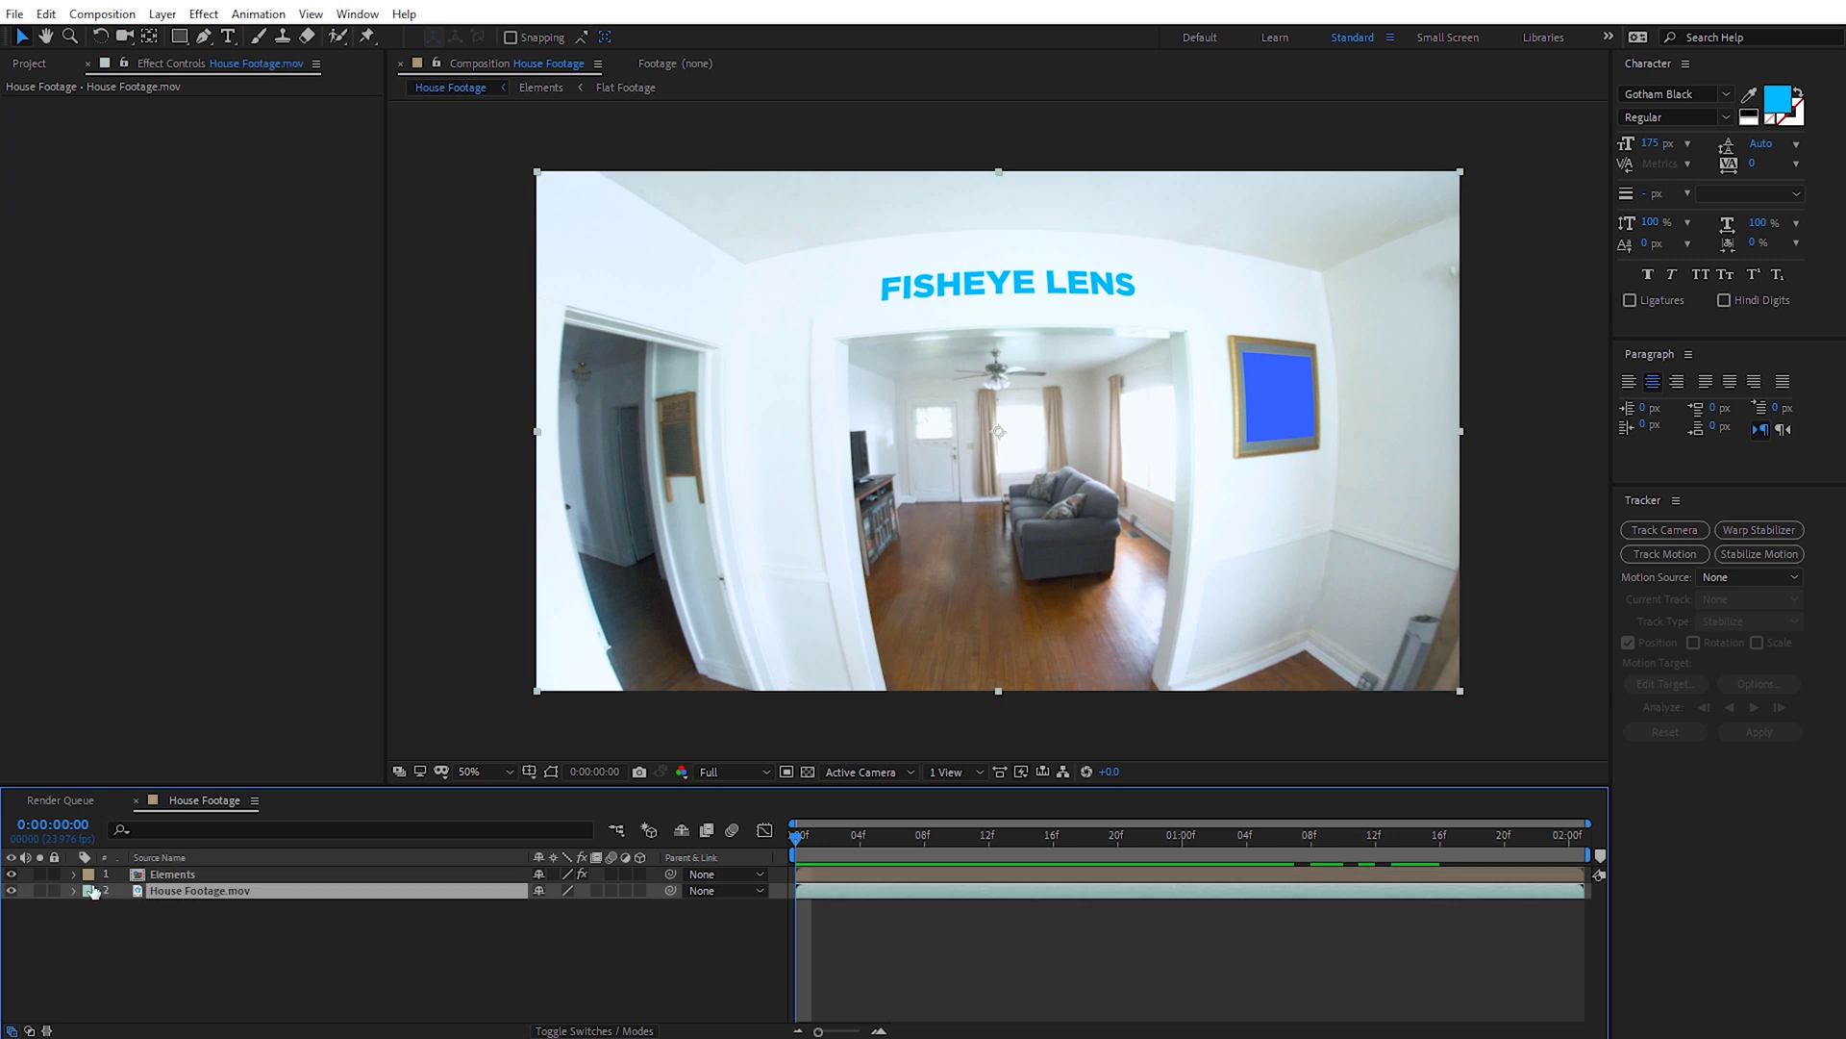
{"action": "left_click", "coordinate": [13, 891]}
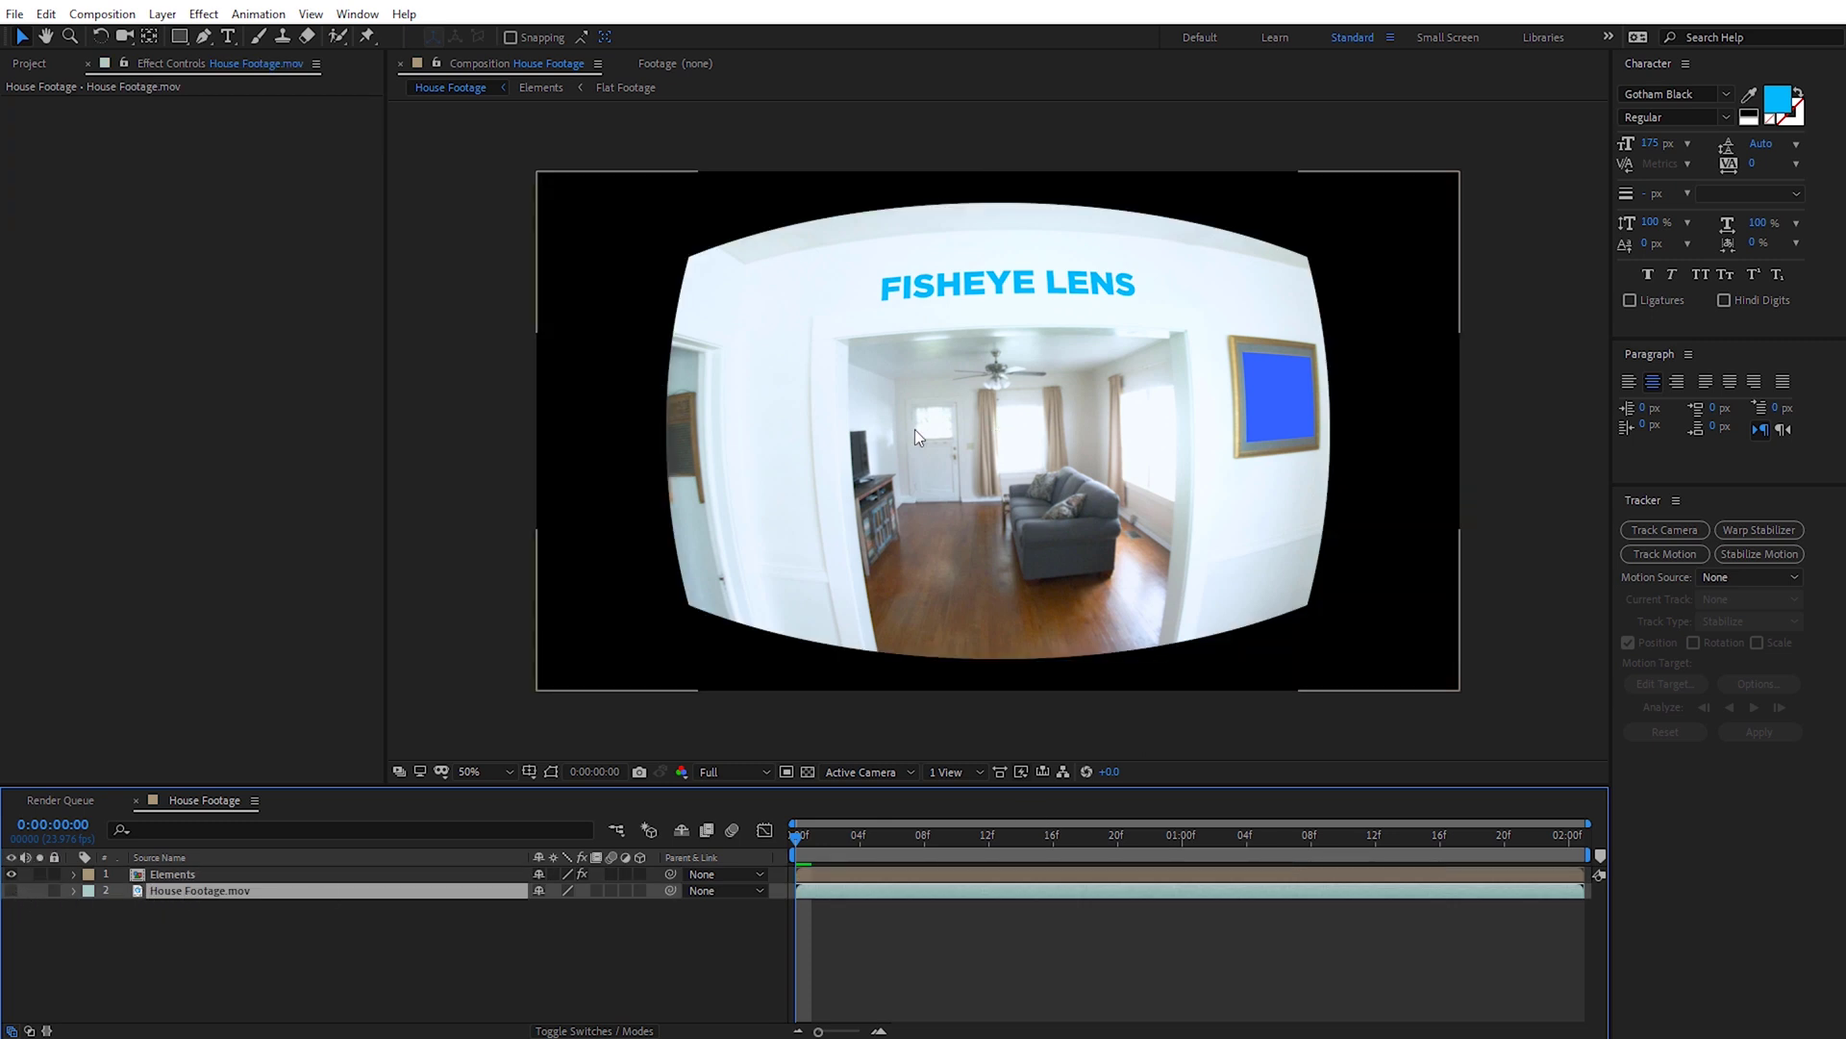
- Try a different Field Of View on the Elements layer, set it back to 88, and scrub the composite
{"action": "left_click", "coordinate": [158, 875]}
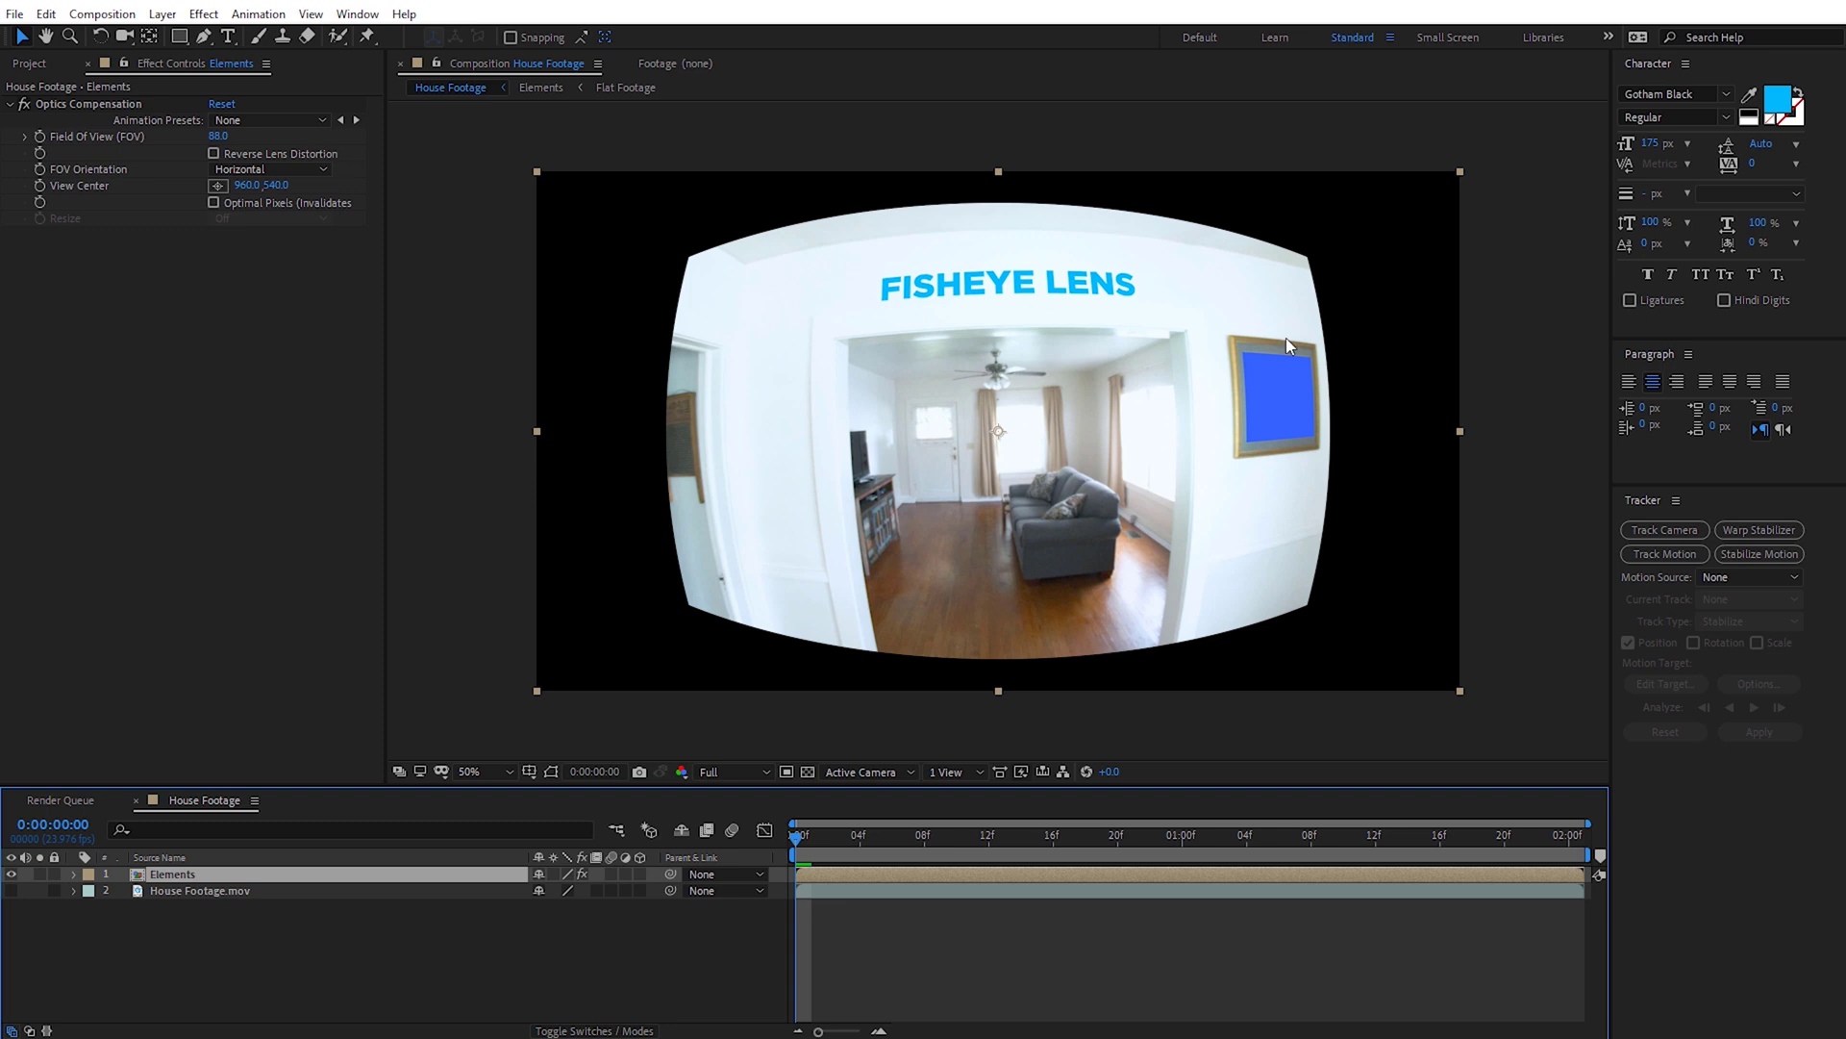
{"action": "mouse_move", "coordinate": [218, 136]}
{"action": "left_mouse_down"}
{"action": "mouse_move", "coordinate": [183, 135]}
{"action": "mouse_move", "coordinate": [252, 135]}
{"action": "mouse_move", "coordinate": [221, 136]}
{"action": "left_mouse_up"}
{"action": "left_click", "coordinate": [220, 136]}
{"action": "type", "text": "88"}
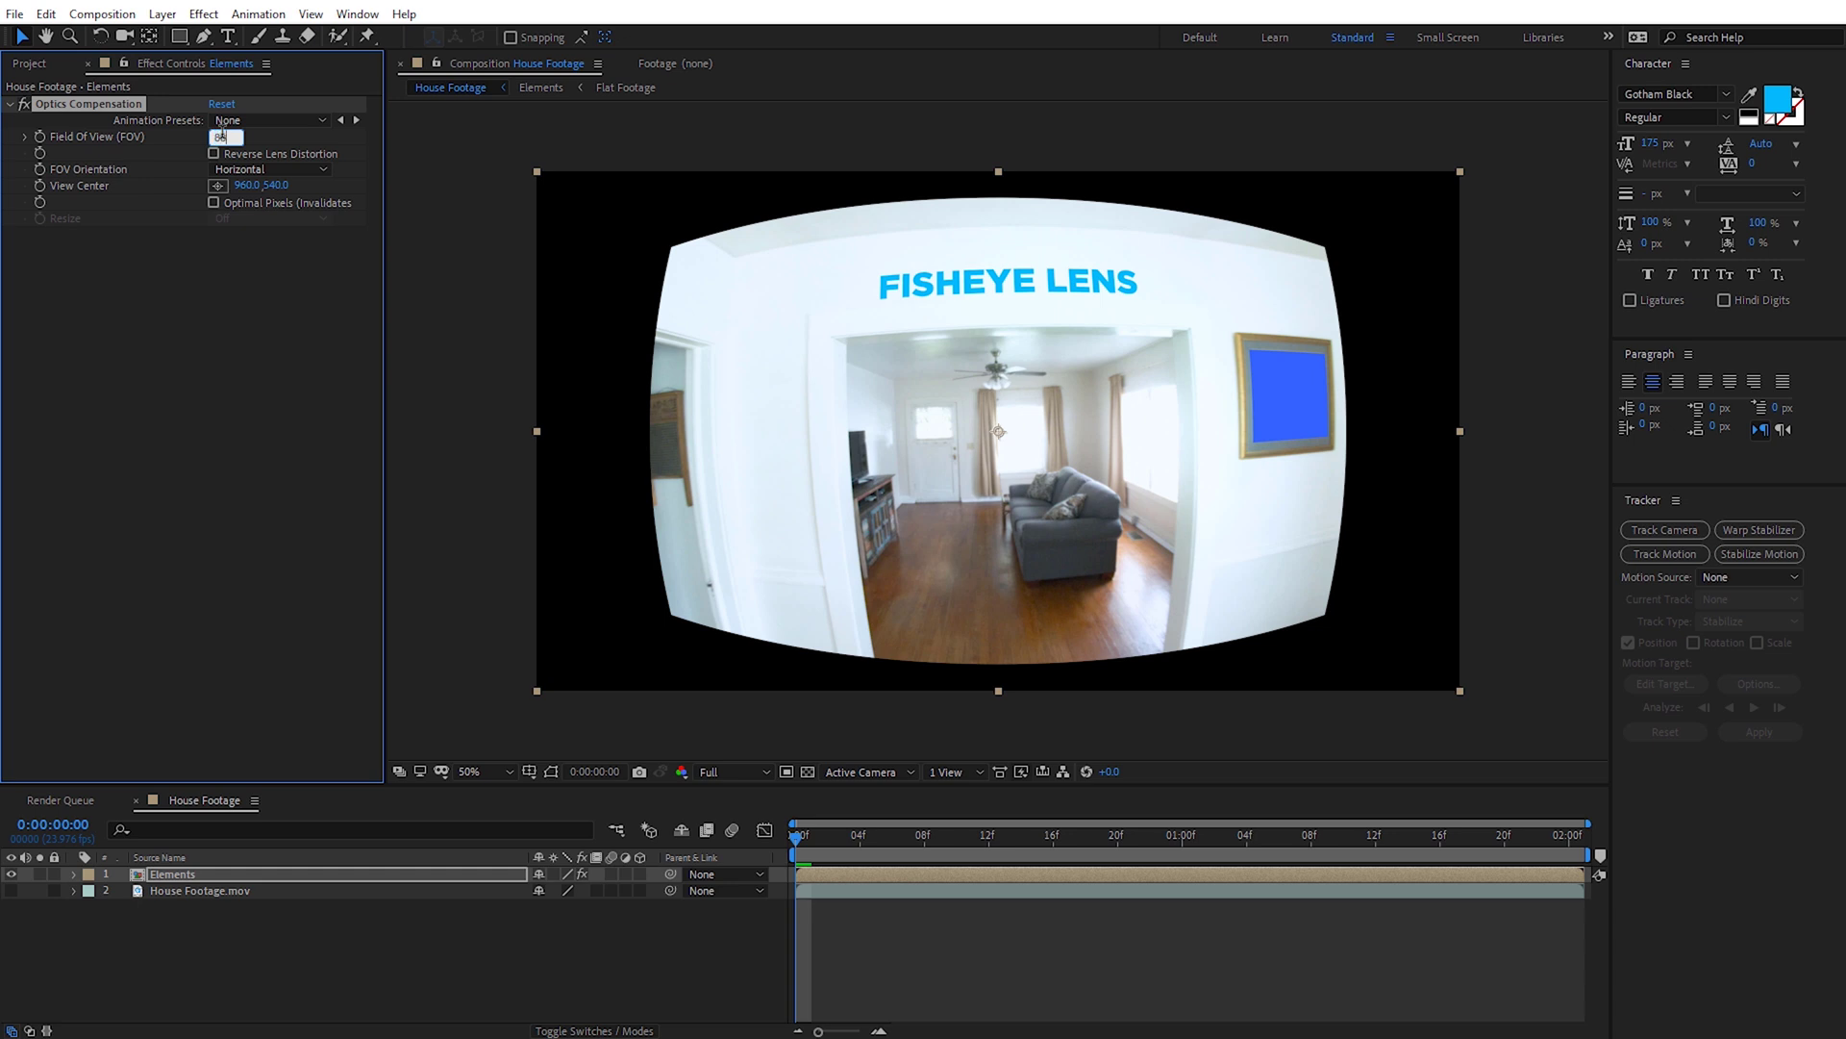
{"action": "key", "text": "Return"}
{"action": "key", "text": "space"}
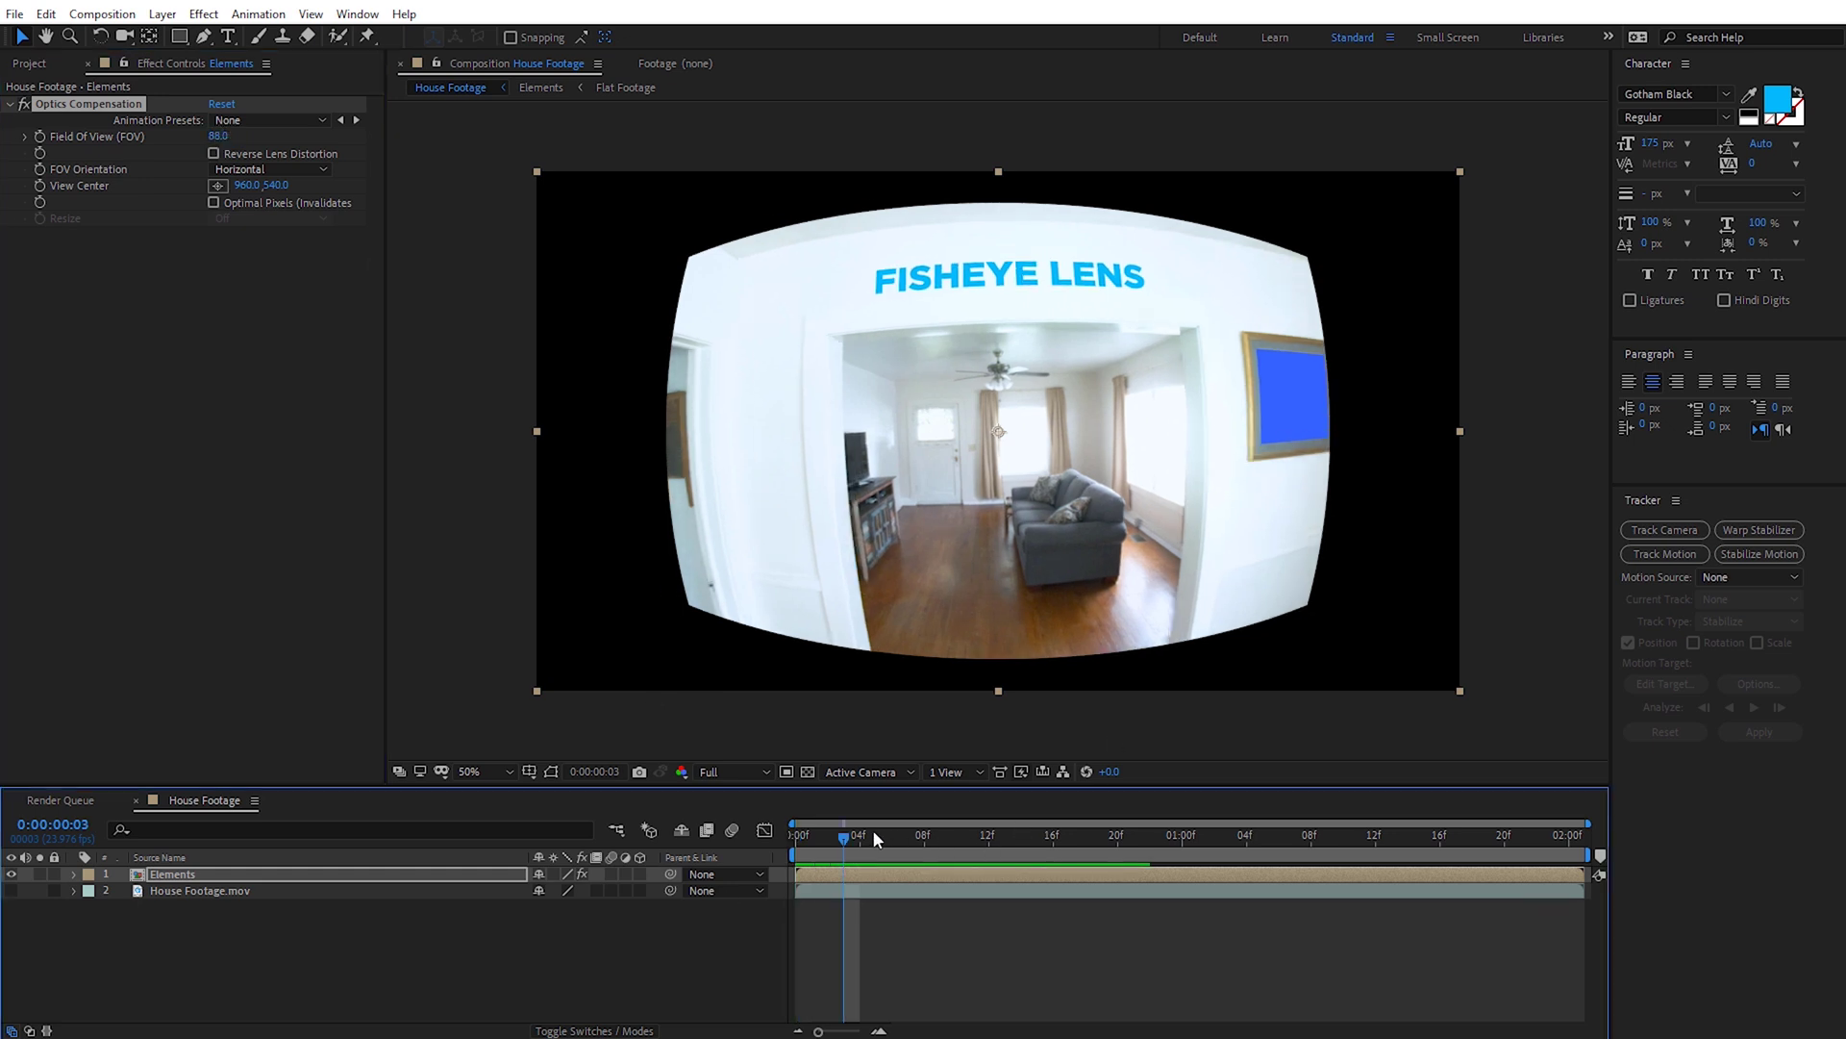
{"action": "left_click_drag", "start_coordinate": [846, 845], "coordinate": [775, 856]}
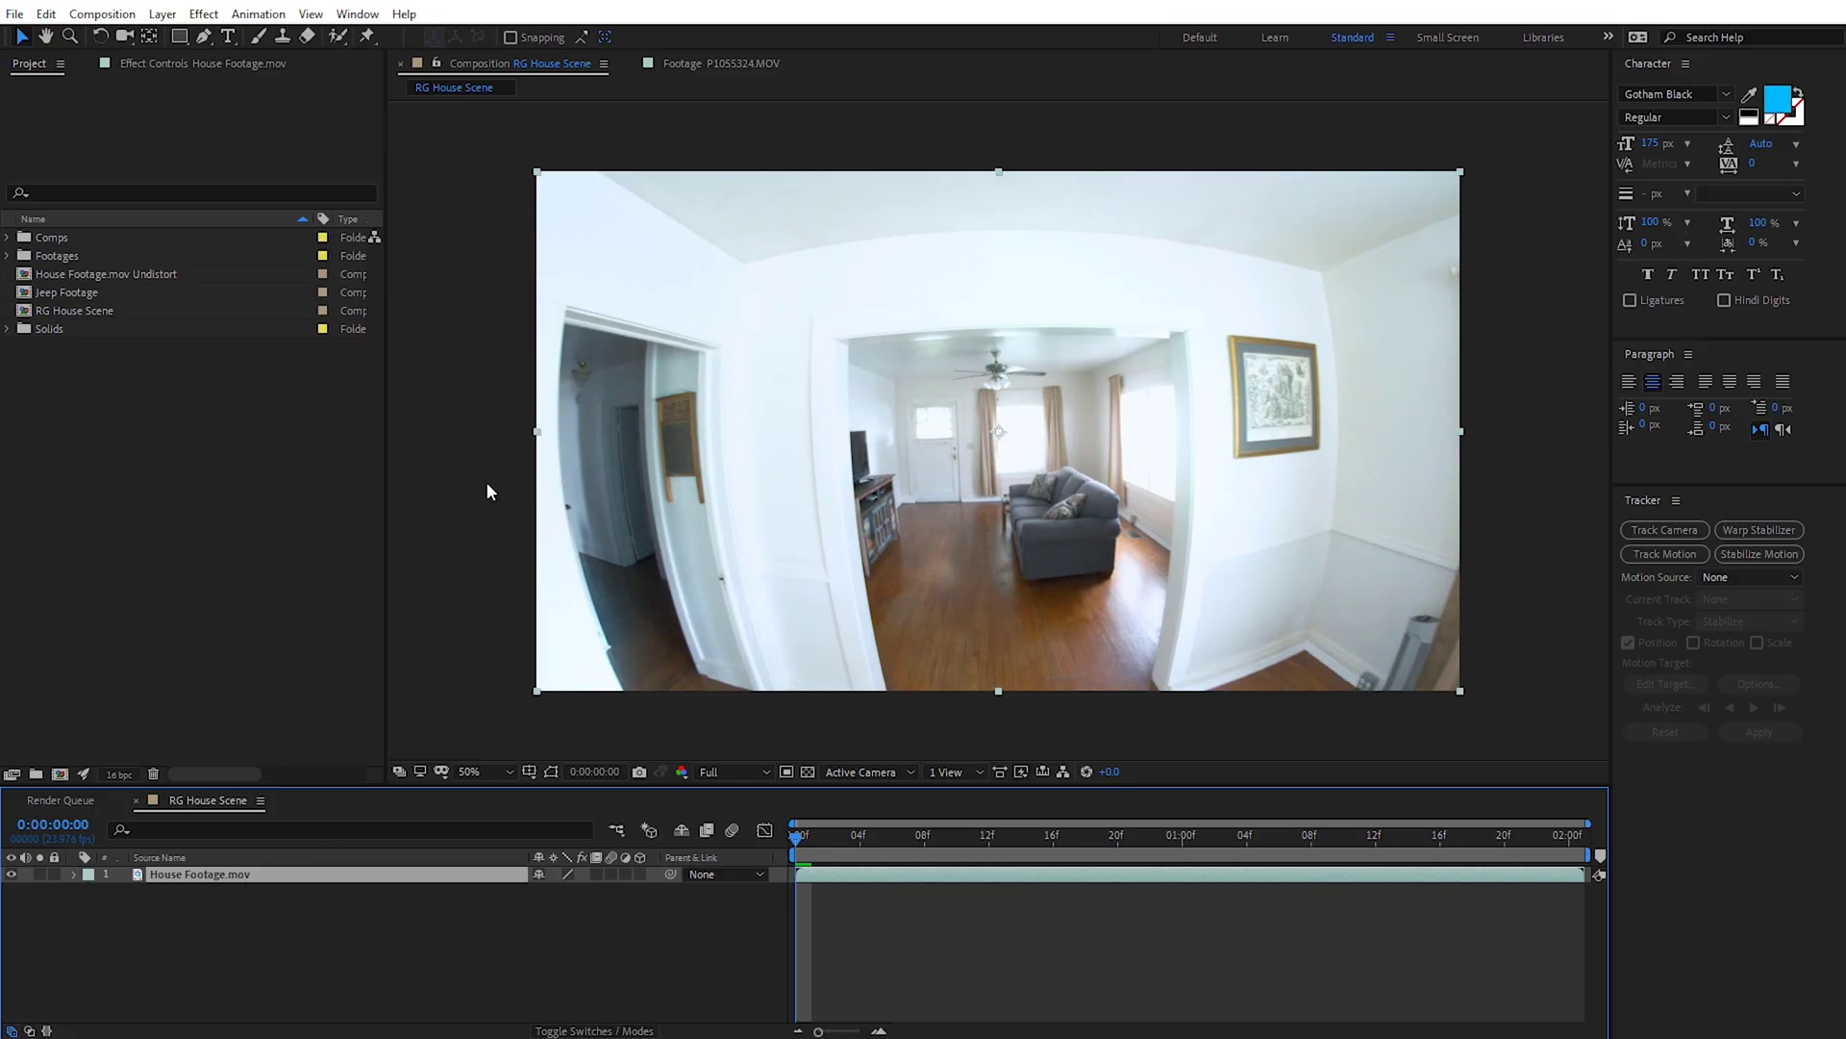
- Apply the RG VFX Lens Distortion effect to House Footage.mov in the RG House Scene composition
{"action": "left_click", "coordinate": [205, 15]}
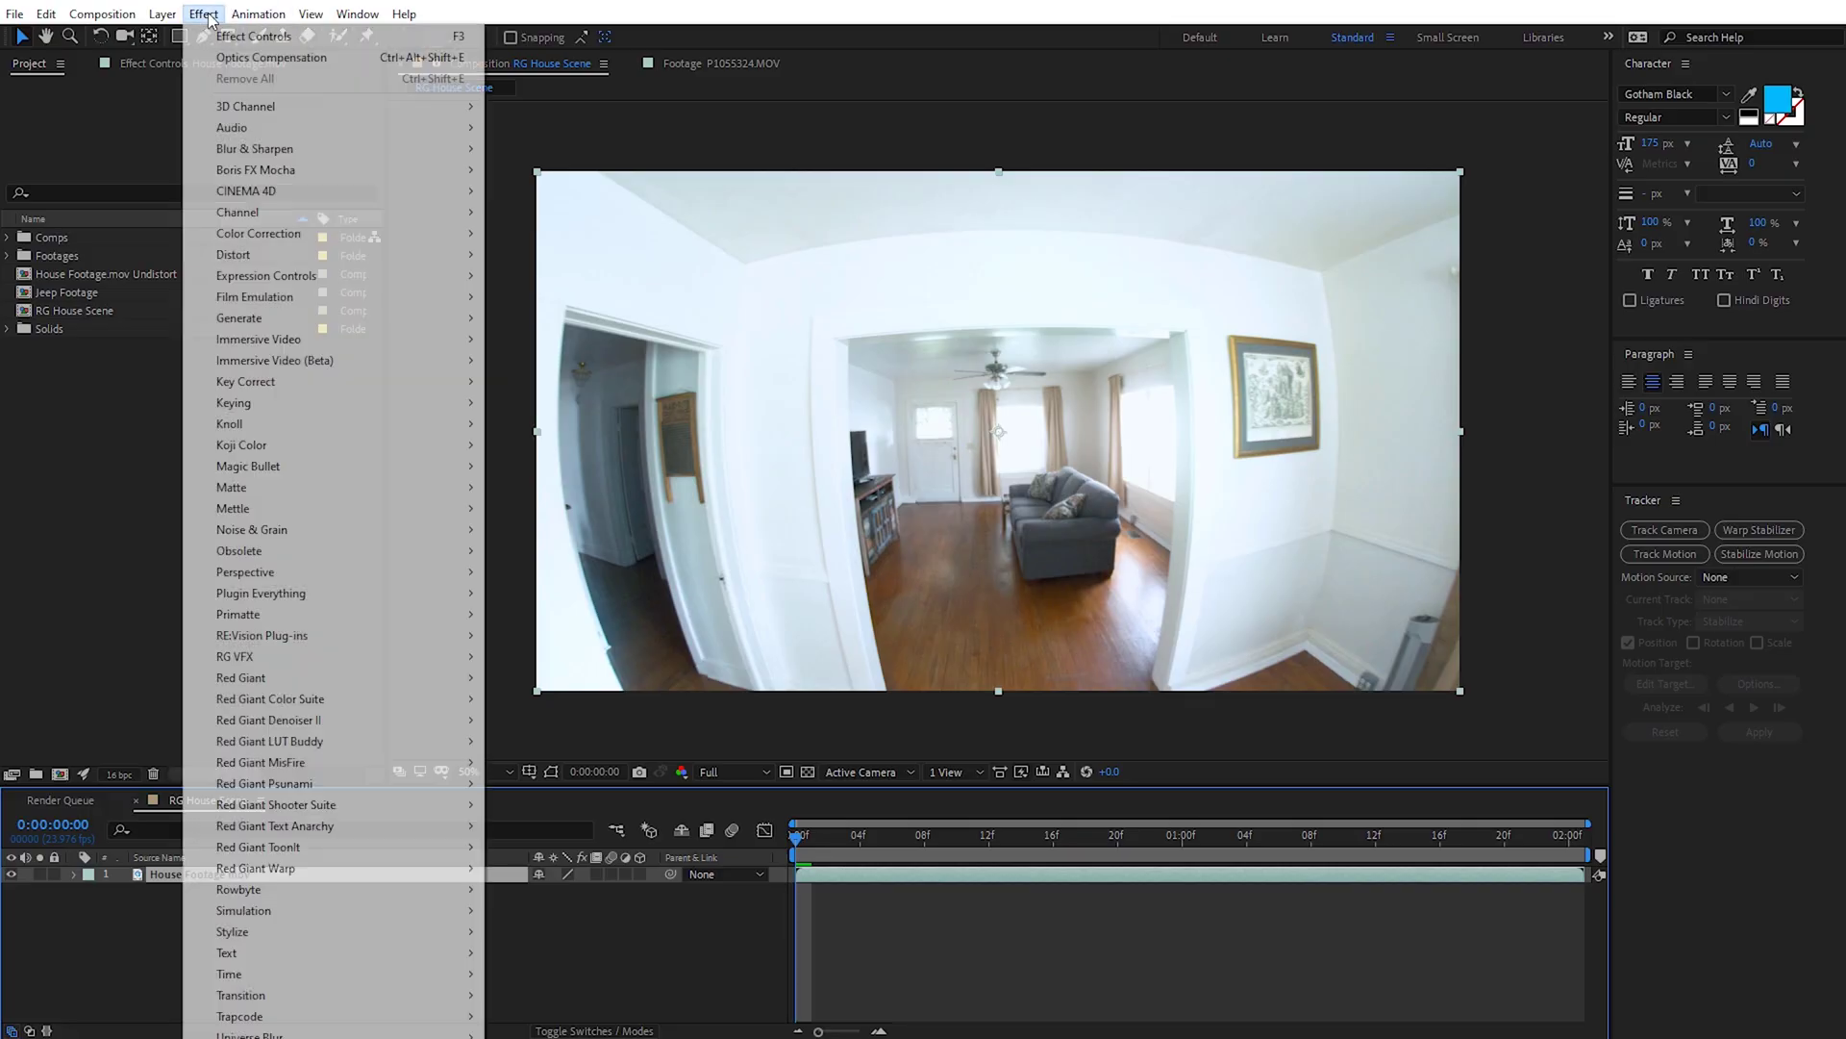
{"action": "mouse_move", "coordinate": [431, 658]}
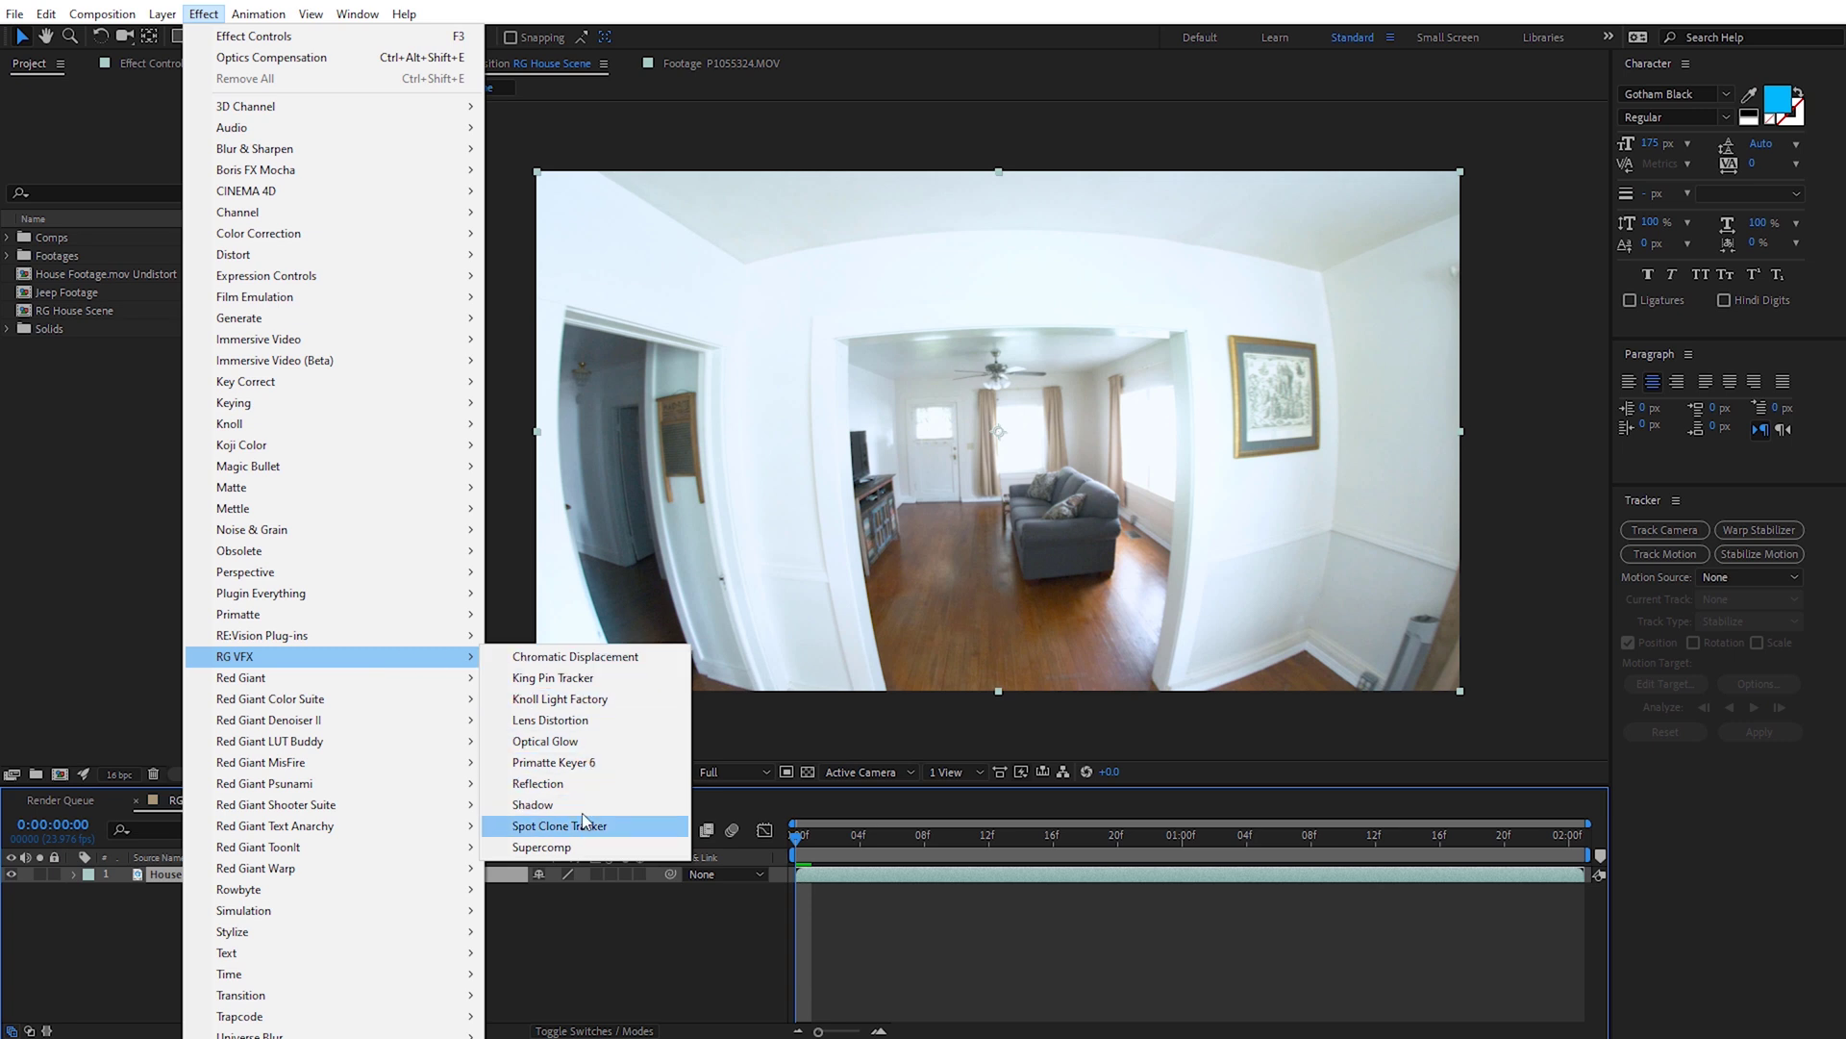
{"action": "left_click", "coordinate": [550, 720]}
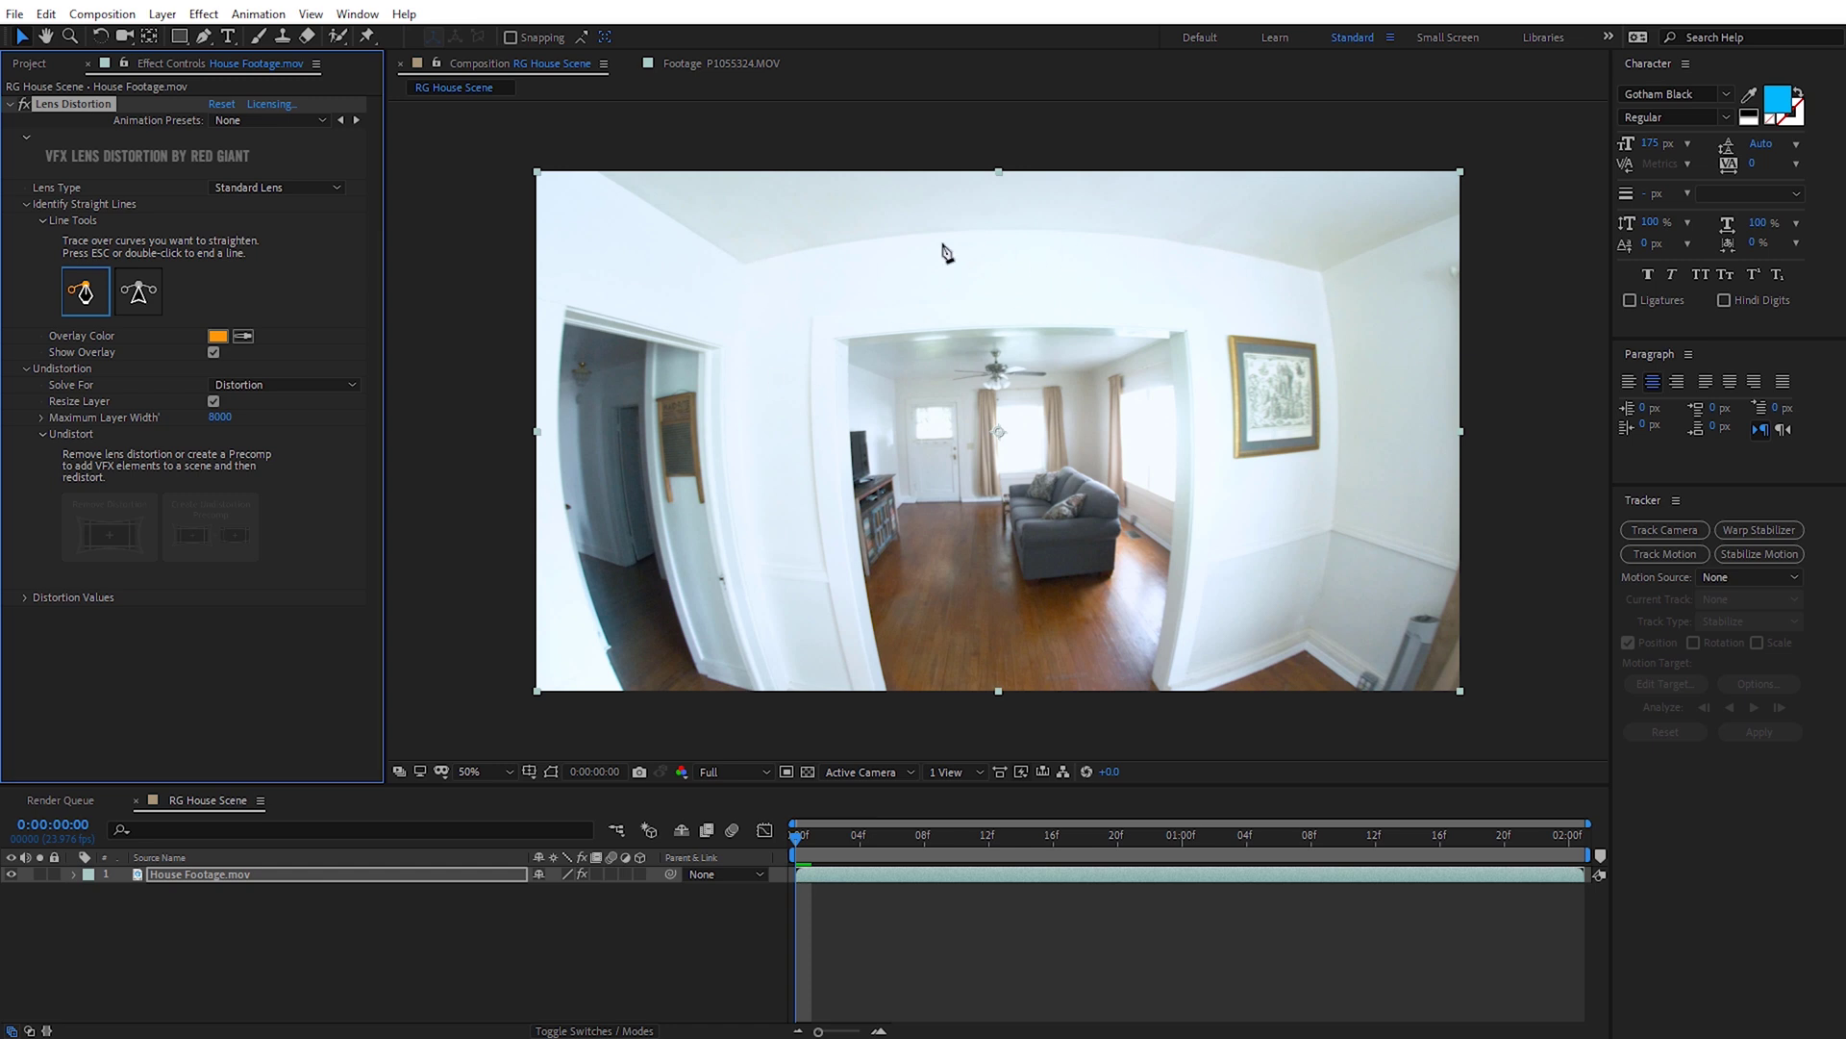
- Trace the curved edge where the wall meets the ceiling with a five-point straightening line and end it
{"action": "left_click", "coordinate": [744, 263]}
{"action": "left_click", "coordinate": [850, 242]}
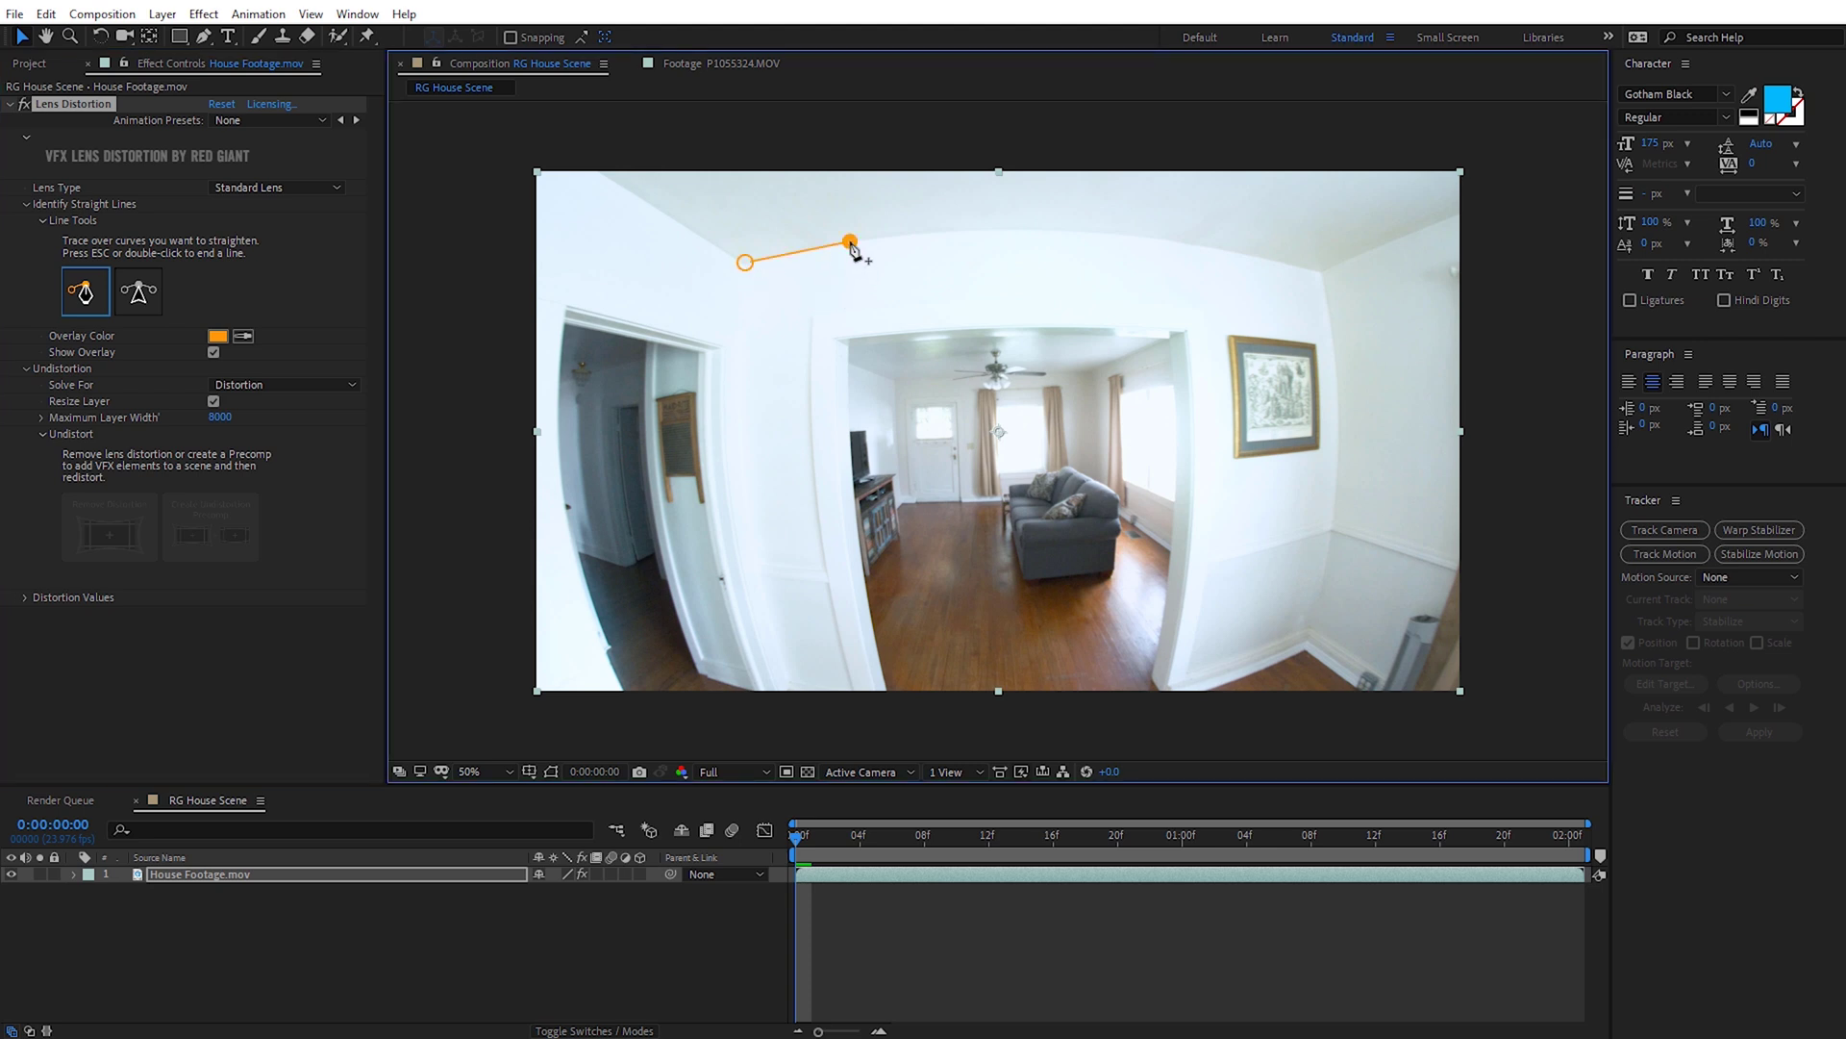
{"action": "left_click", "coordinate": [1013, 230]}
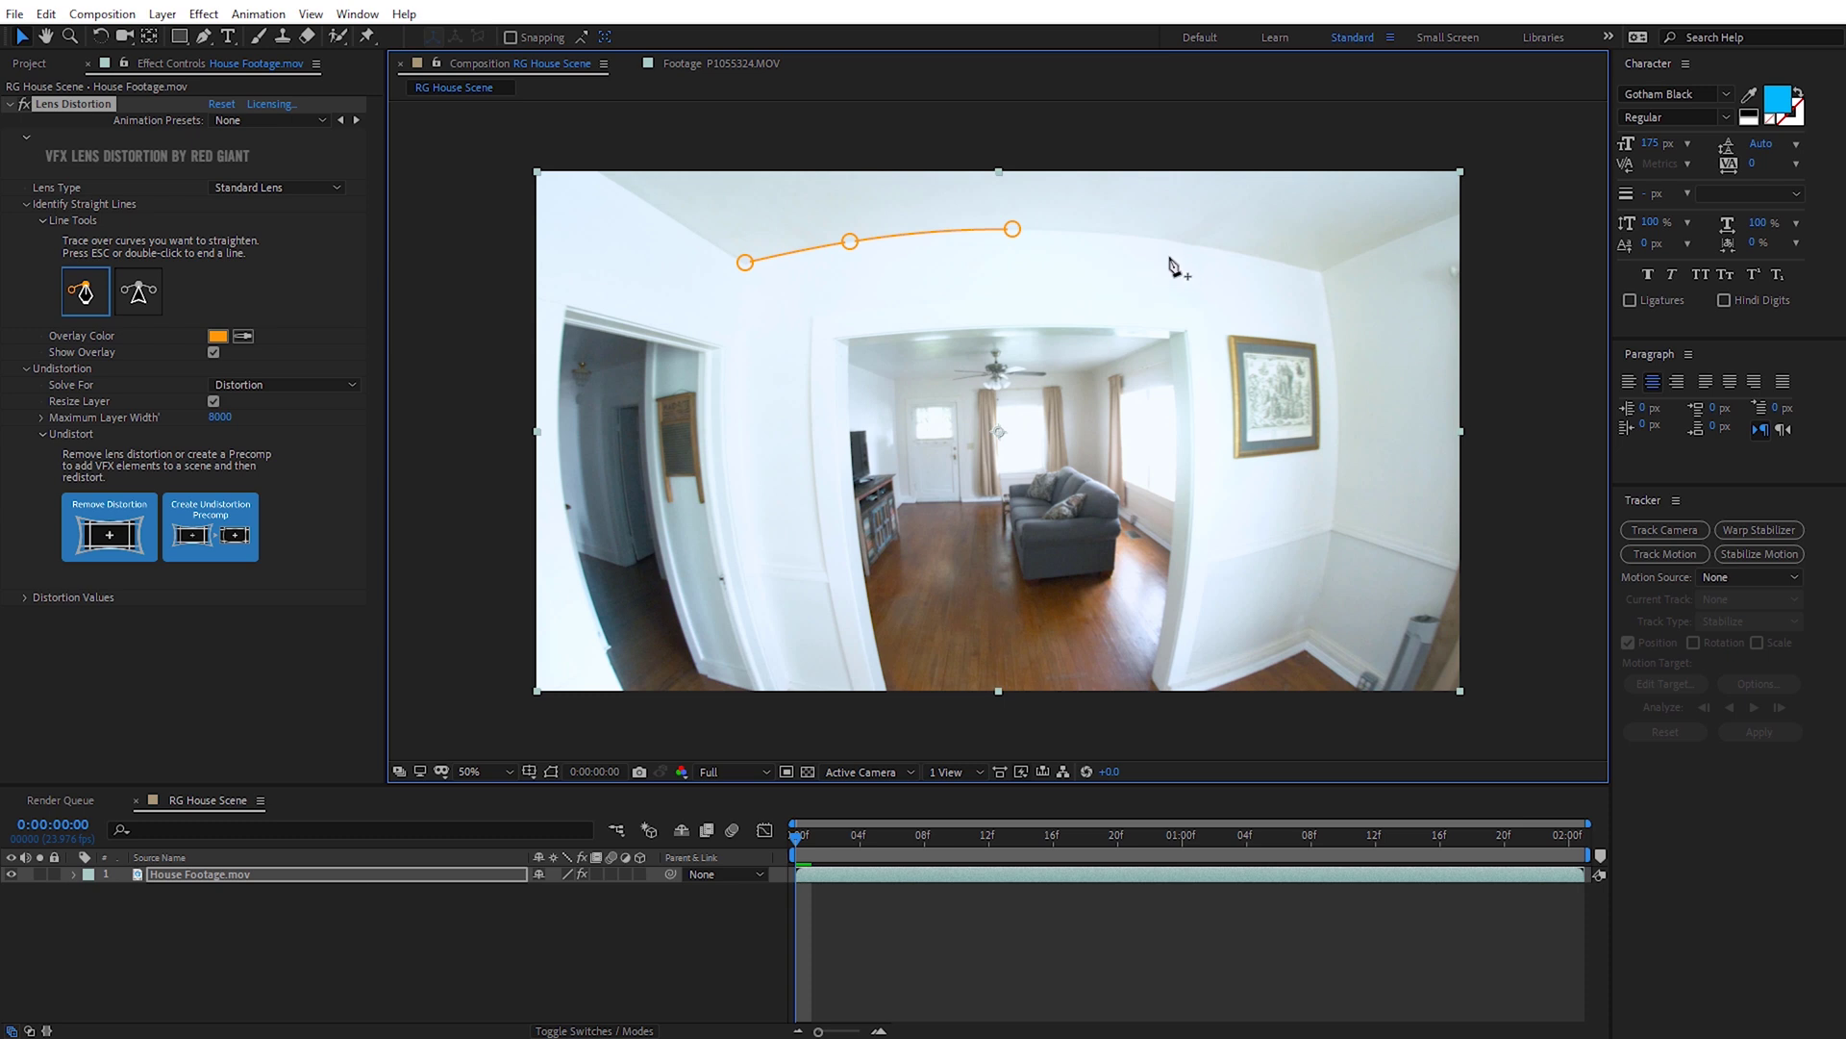
{"action": "left_click", "coordinate": [1172, 241]}
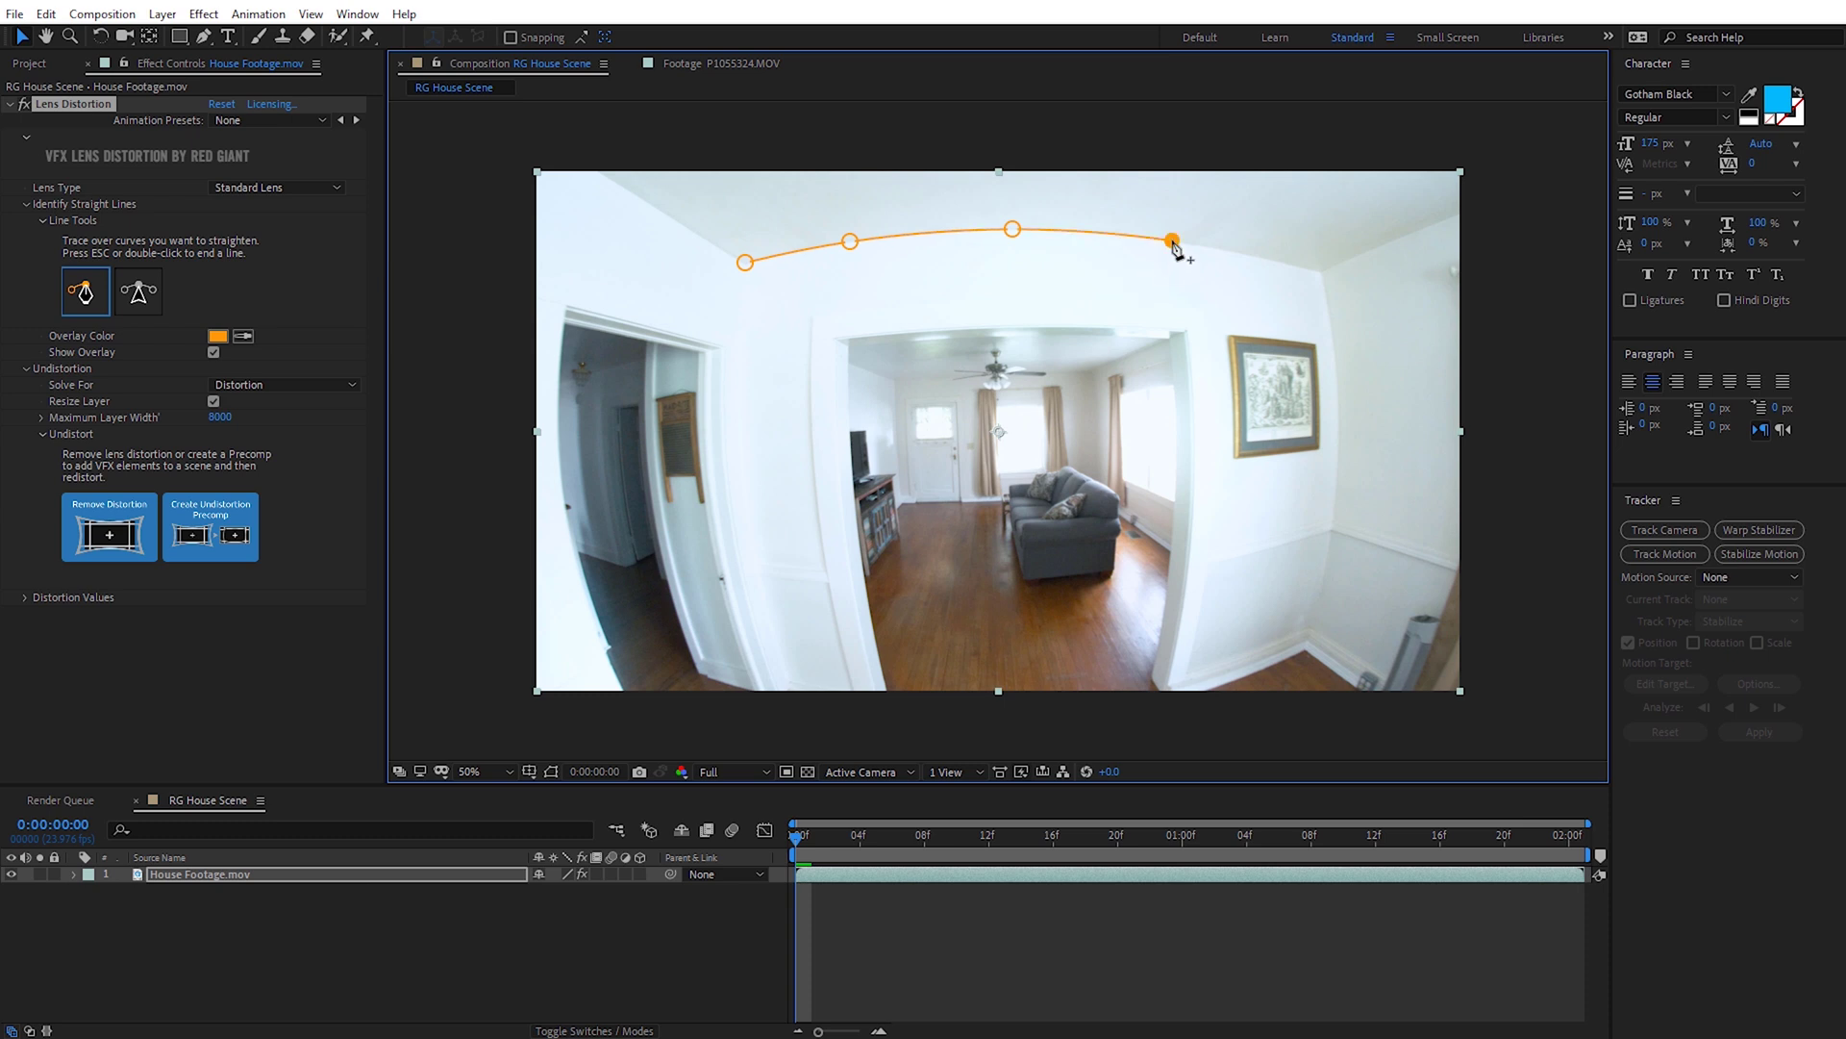
{"action": "left_click", "coordinate": [1298, 263]}
{"action": "key", "text": "Escape"}
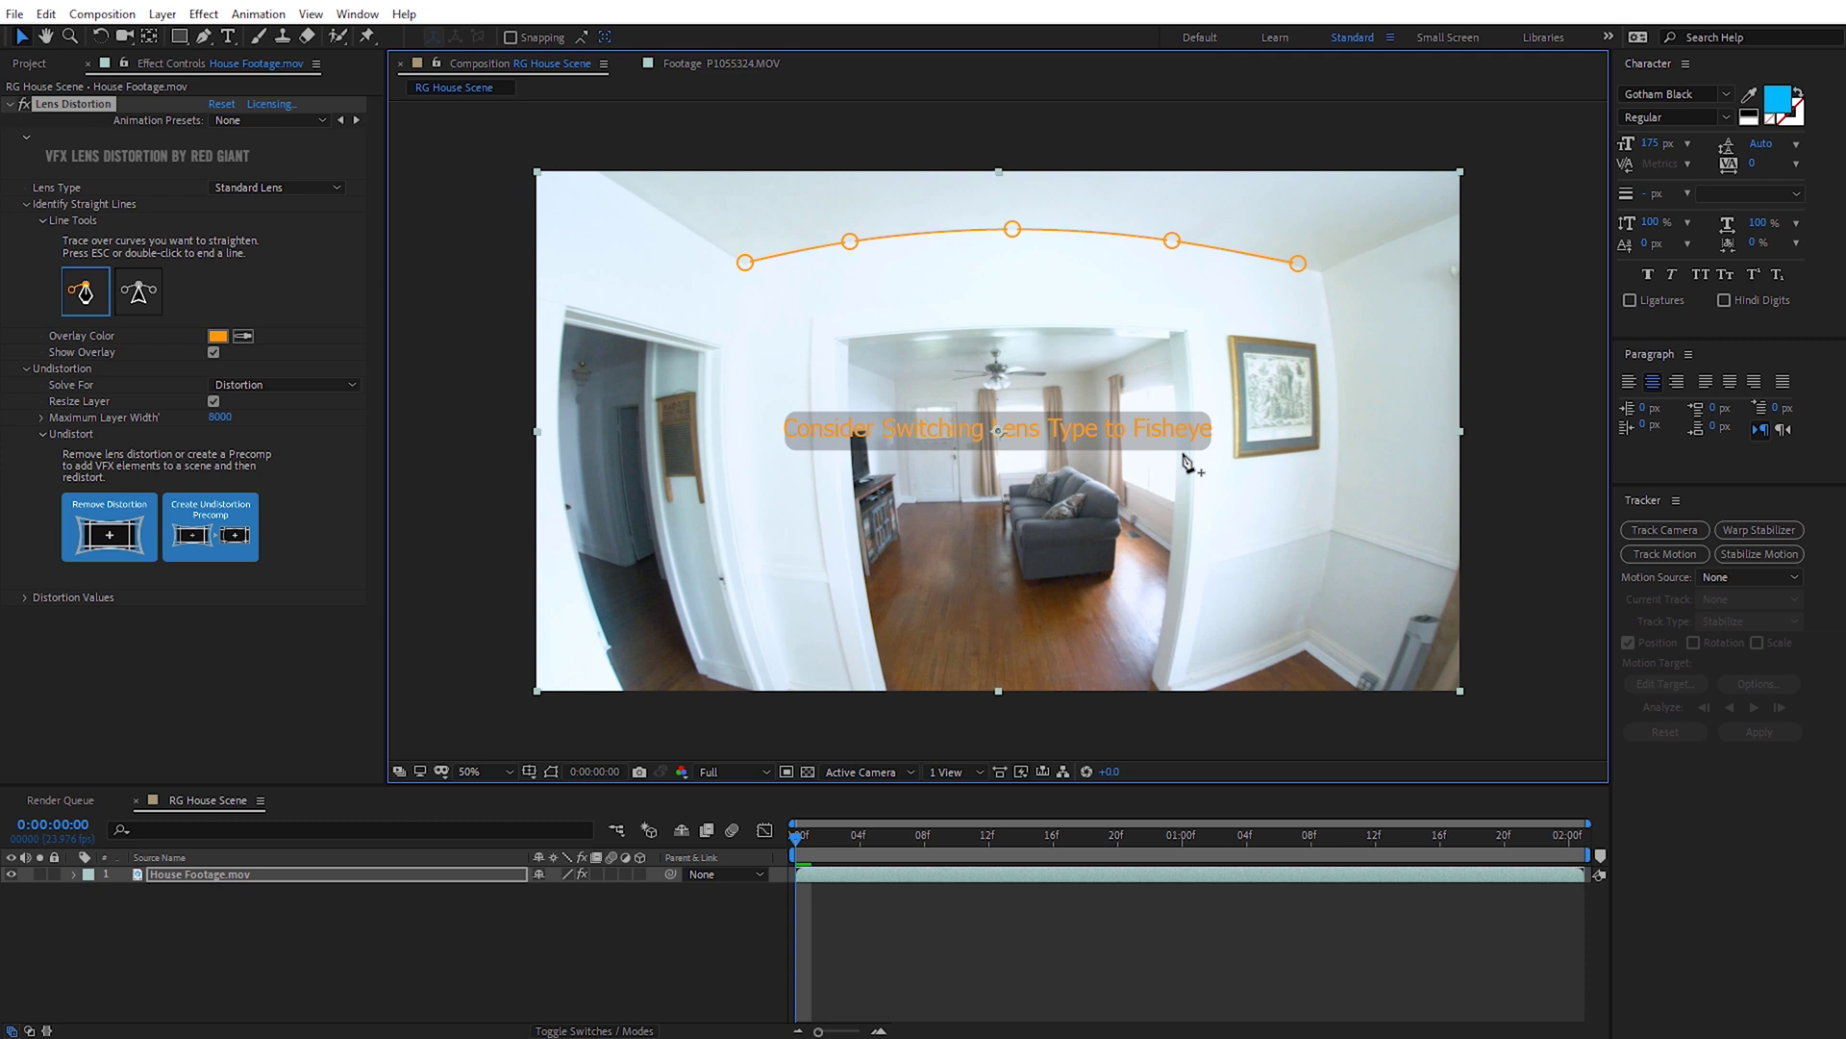
- Set the effect's lens type to Fisheye and extend the ceiling line with one more point at the wall corner
{"action": "left_click", "coordinate": [265, 188]}
{"action": "left_click", "coordinate": [259, 229]}
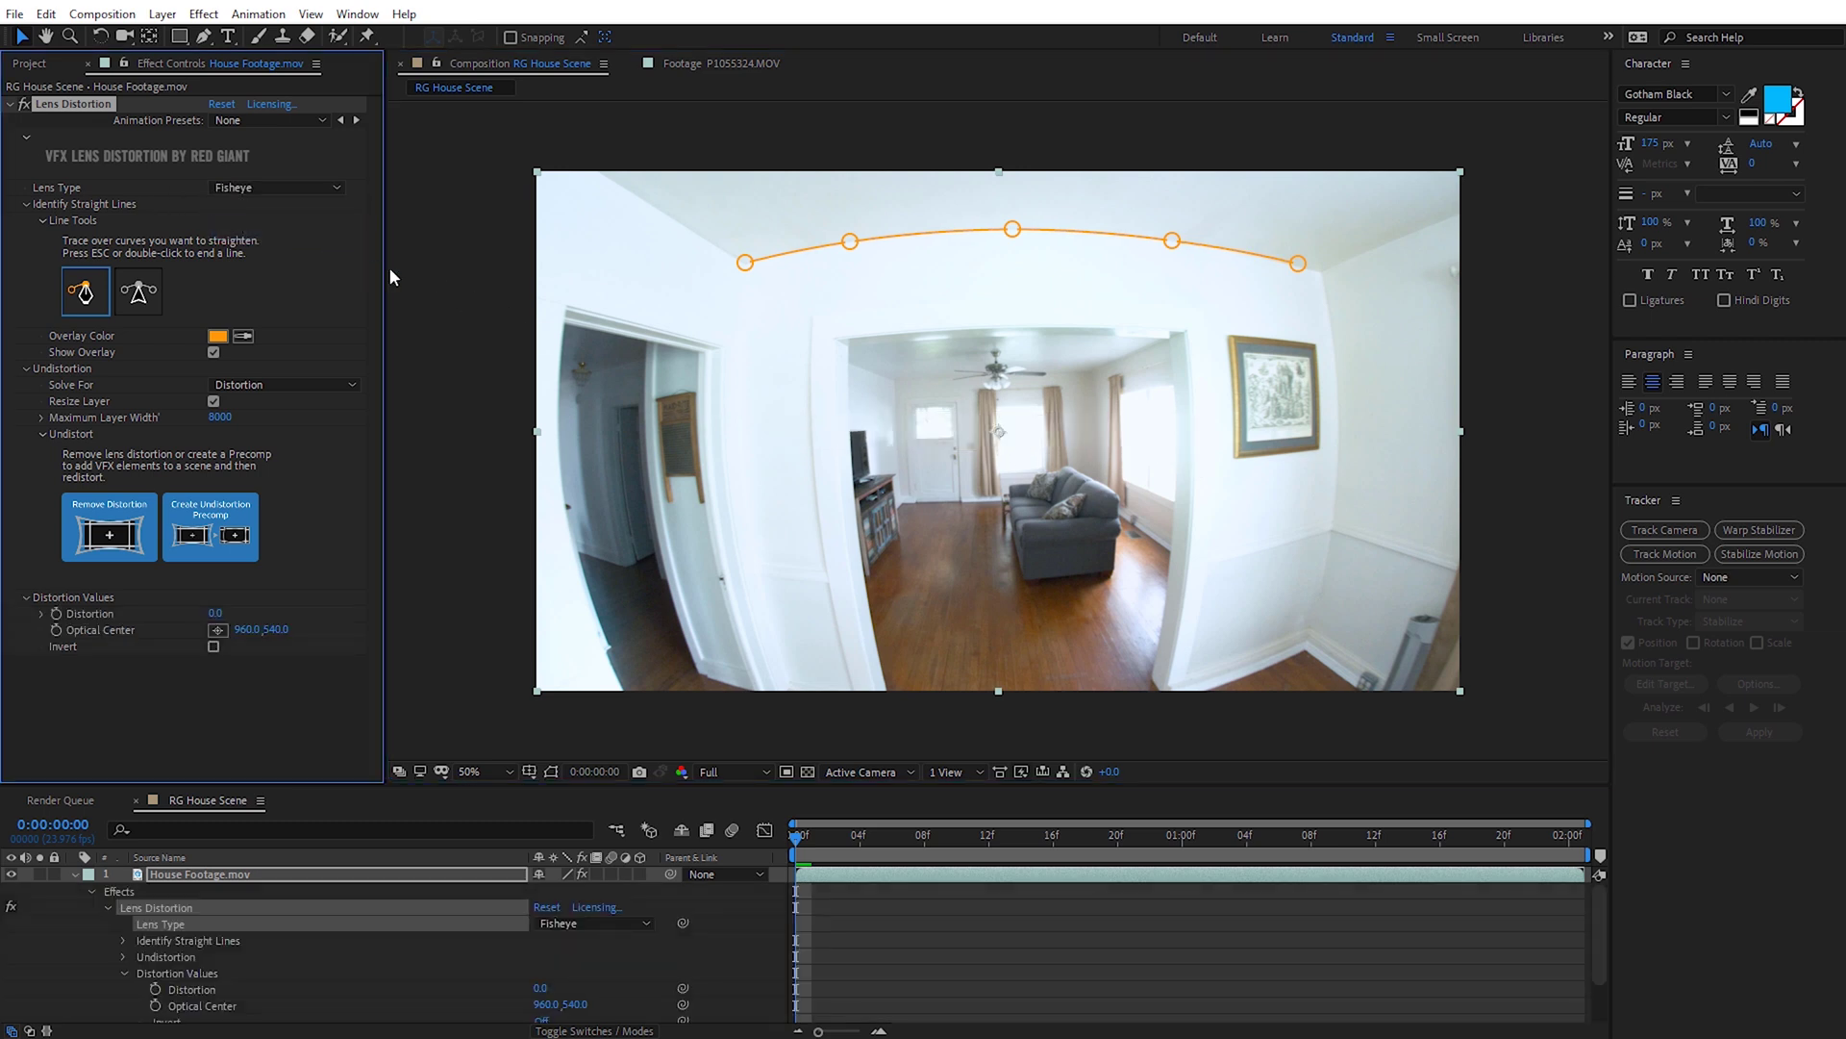
{"action": "left_click", "coordinate": [1319, 270]}
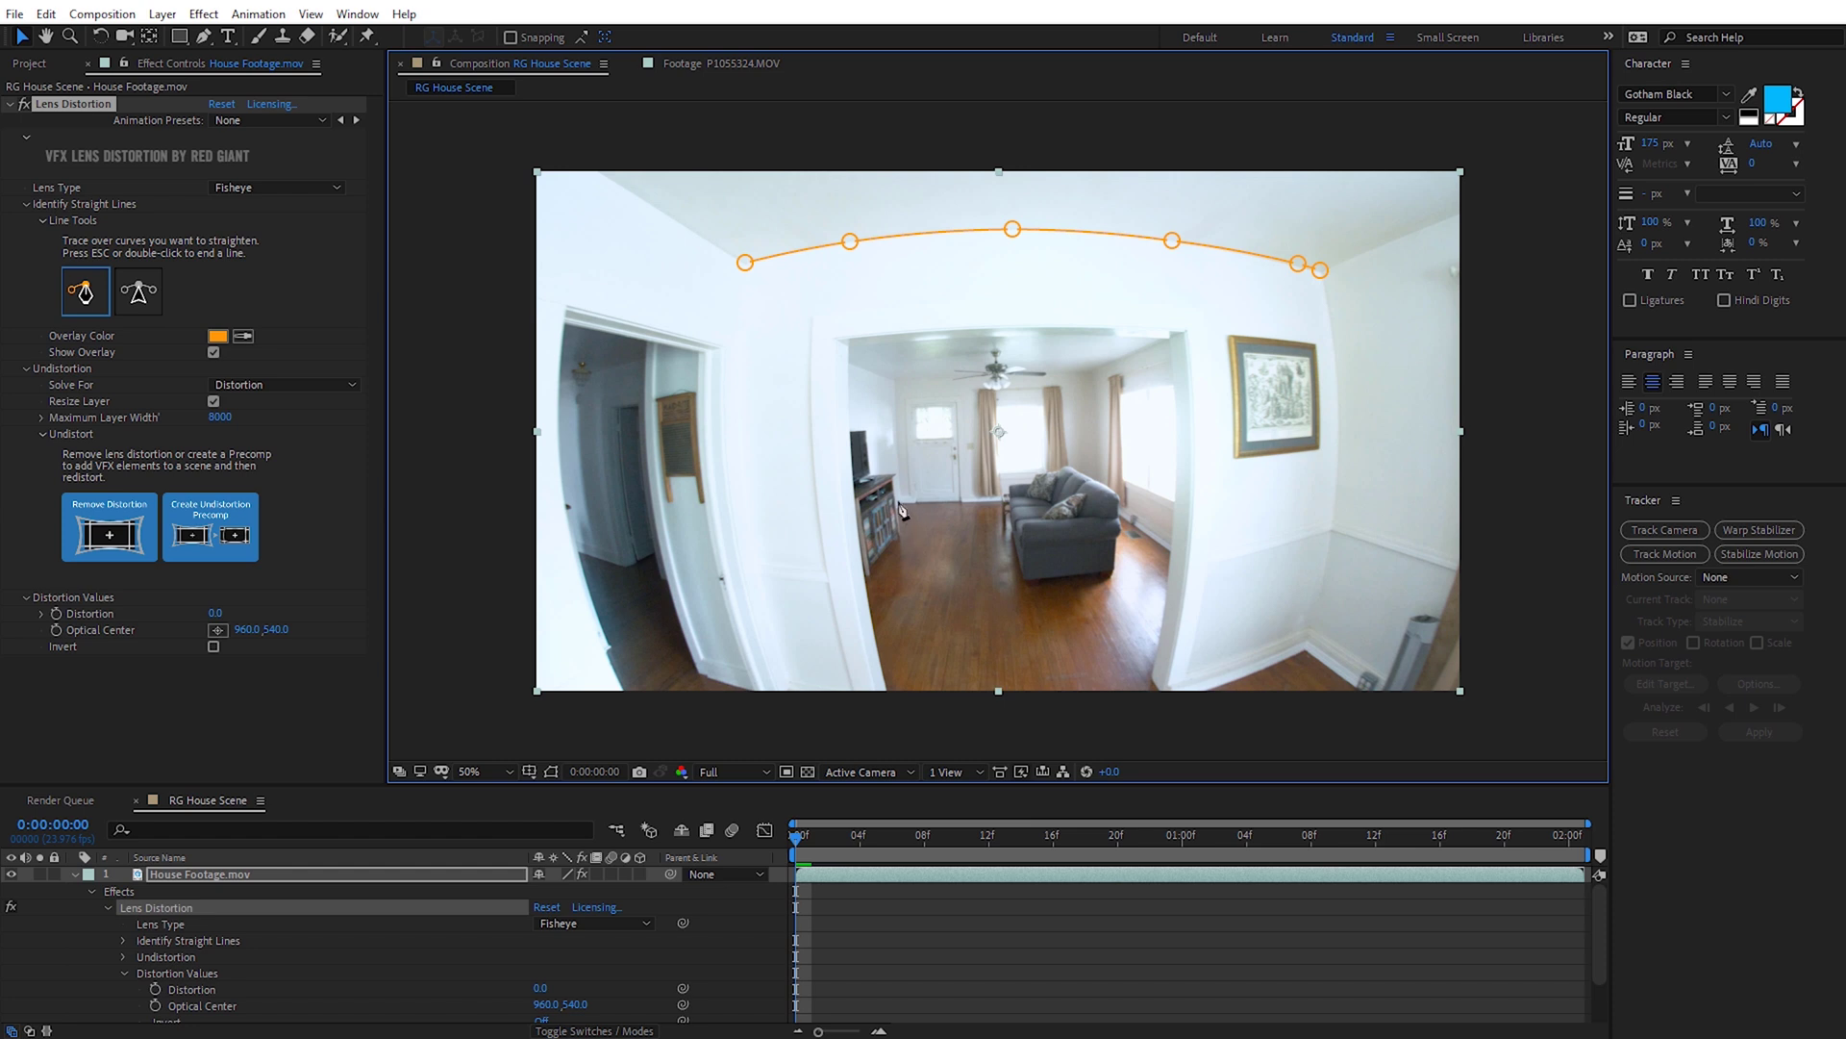
- Trace the left side of the central doorway down to the floor with a five-point straightening line
{"action": "left_click", "coordinate": [848, 343]}
{"action": "left_click", "coordinate": [847, 401]}
{"action": "left_click", "coordinate": [859, 535]}
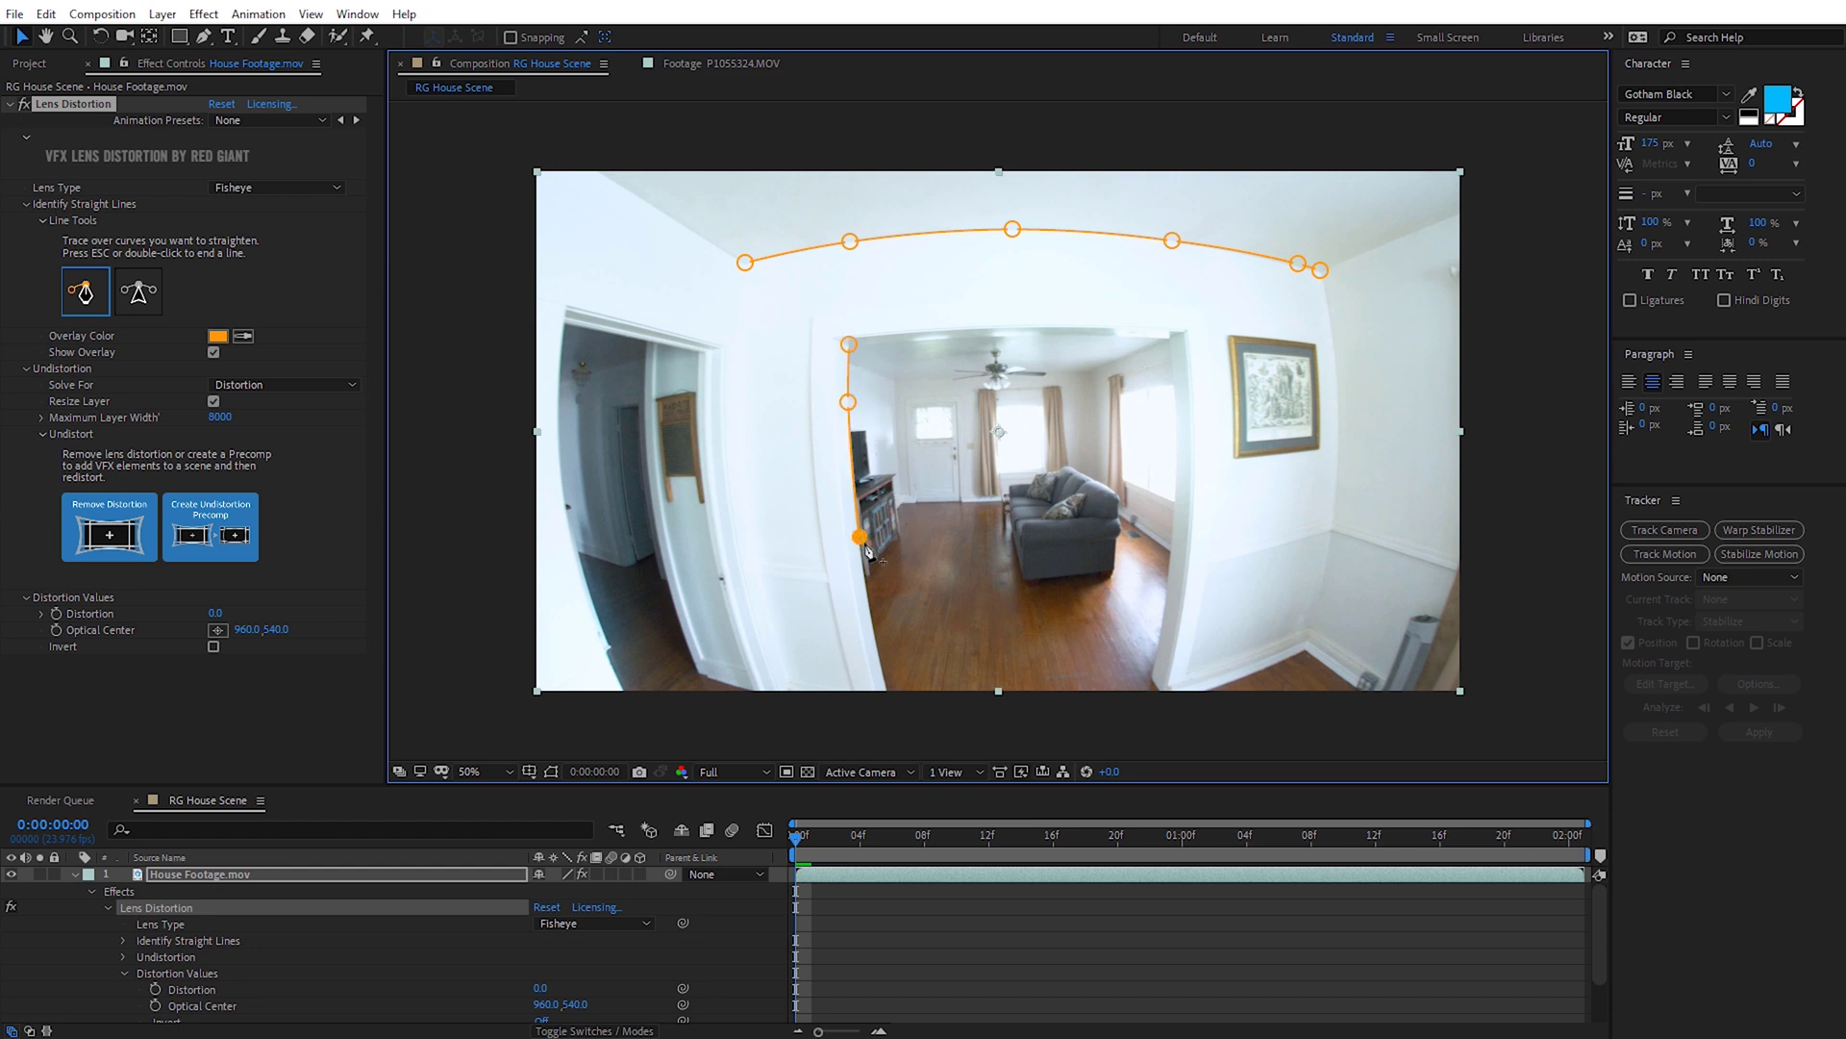
{"action": "left_click", "coordinate": [873, 637]}
{"action": "double_click", "coordinate": [884, 673]}
- Trace the top edge of the left door frame with a three-point straightening line
{"action": "left_click", "coordinate": [567, 305]}
{"action": "left_click", "coordinate": [636, 323]}
{"action": "double_click", "coordinate": [721, 344]}
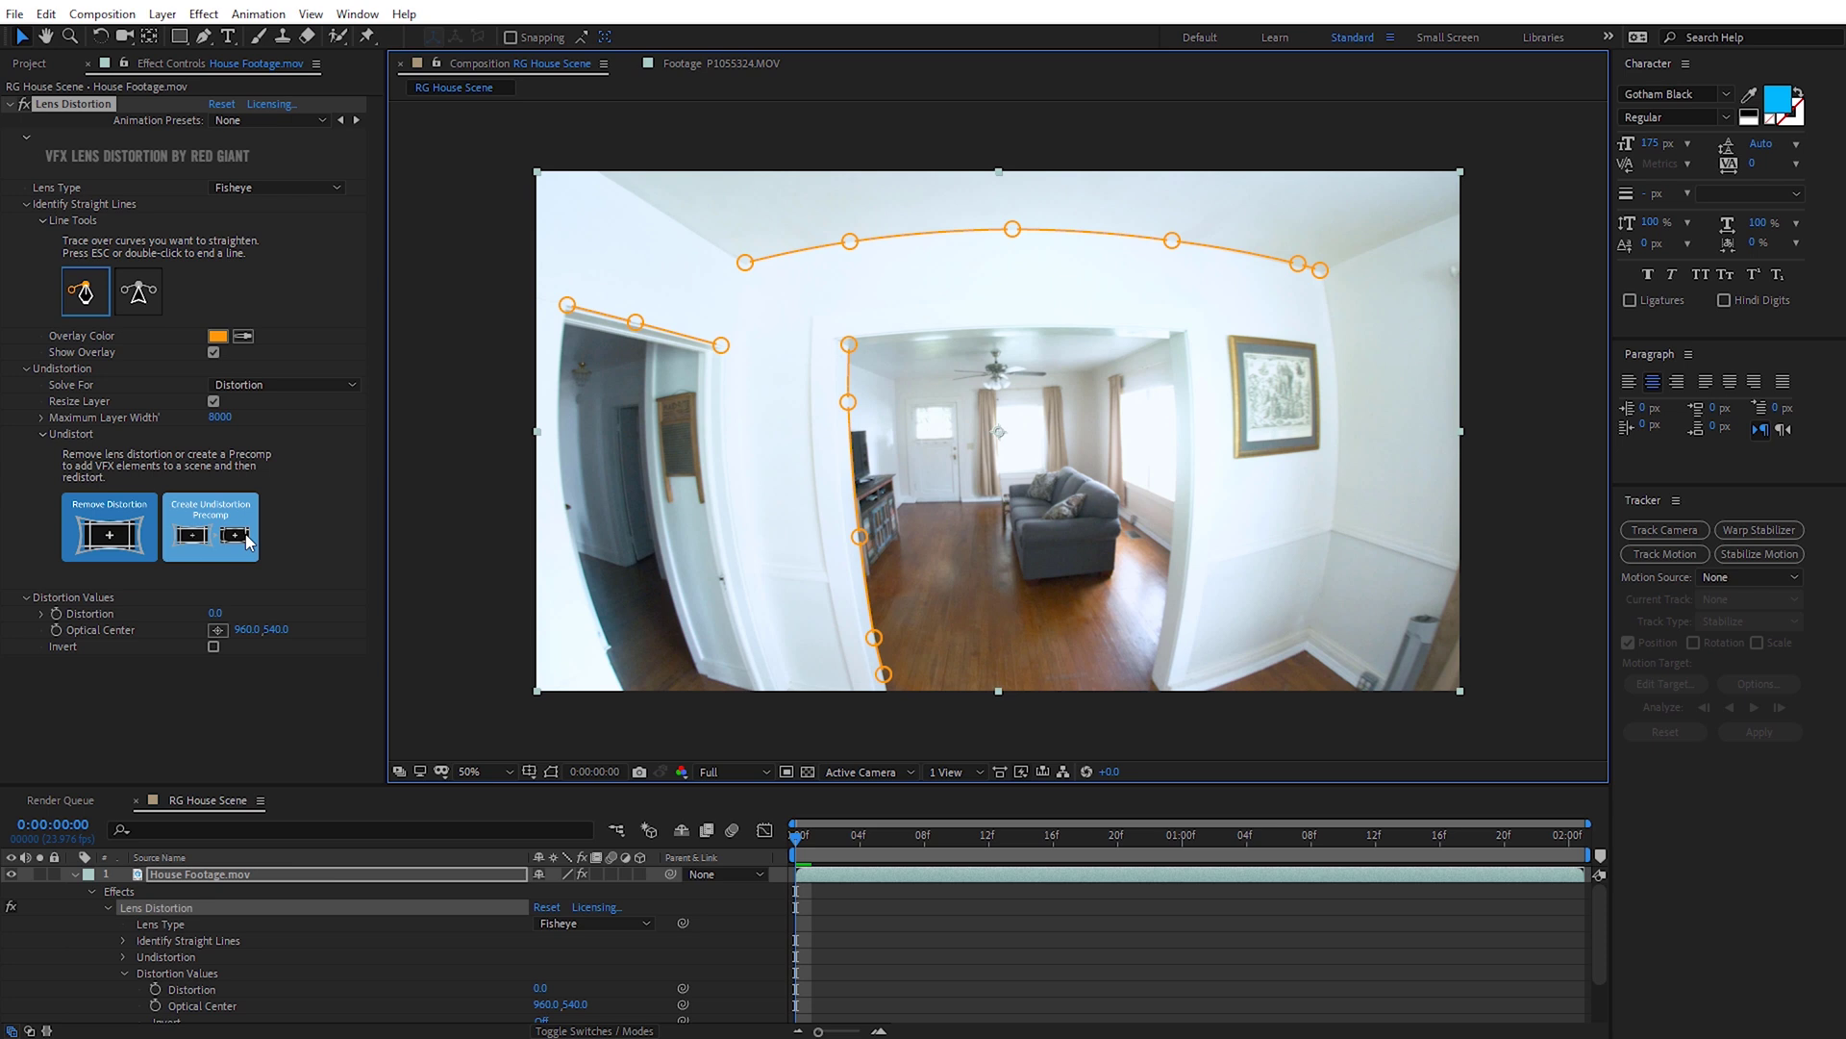
- Remove the lens distortion from House Footage.mov, scrub the clip, and inspect the upper edge of the frame up close
{"action": "left_click", "coordinate": [106, 541]}
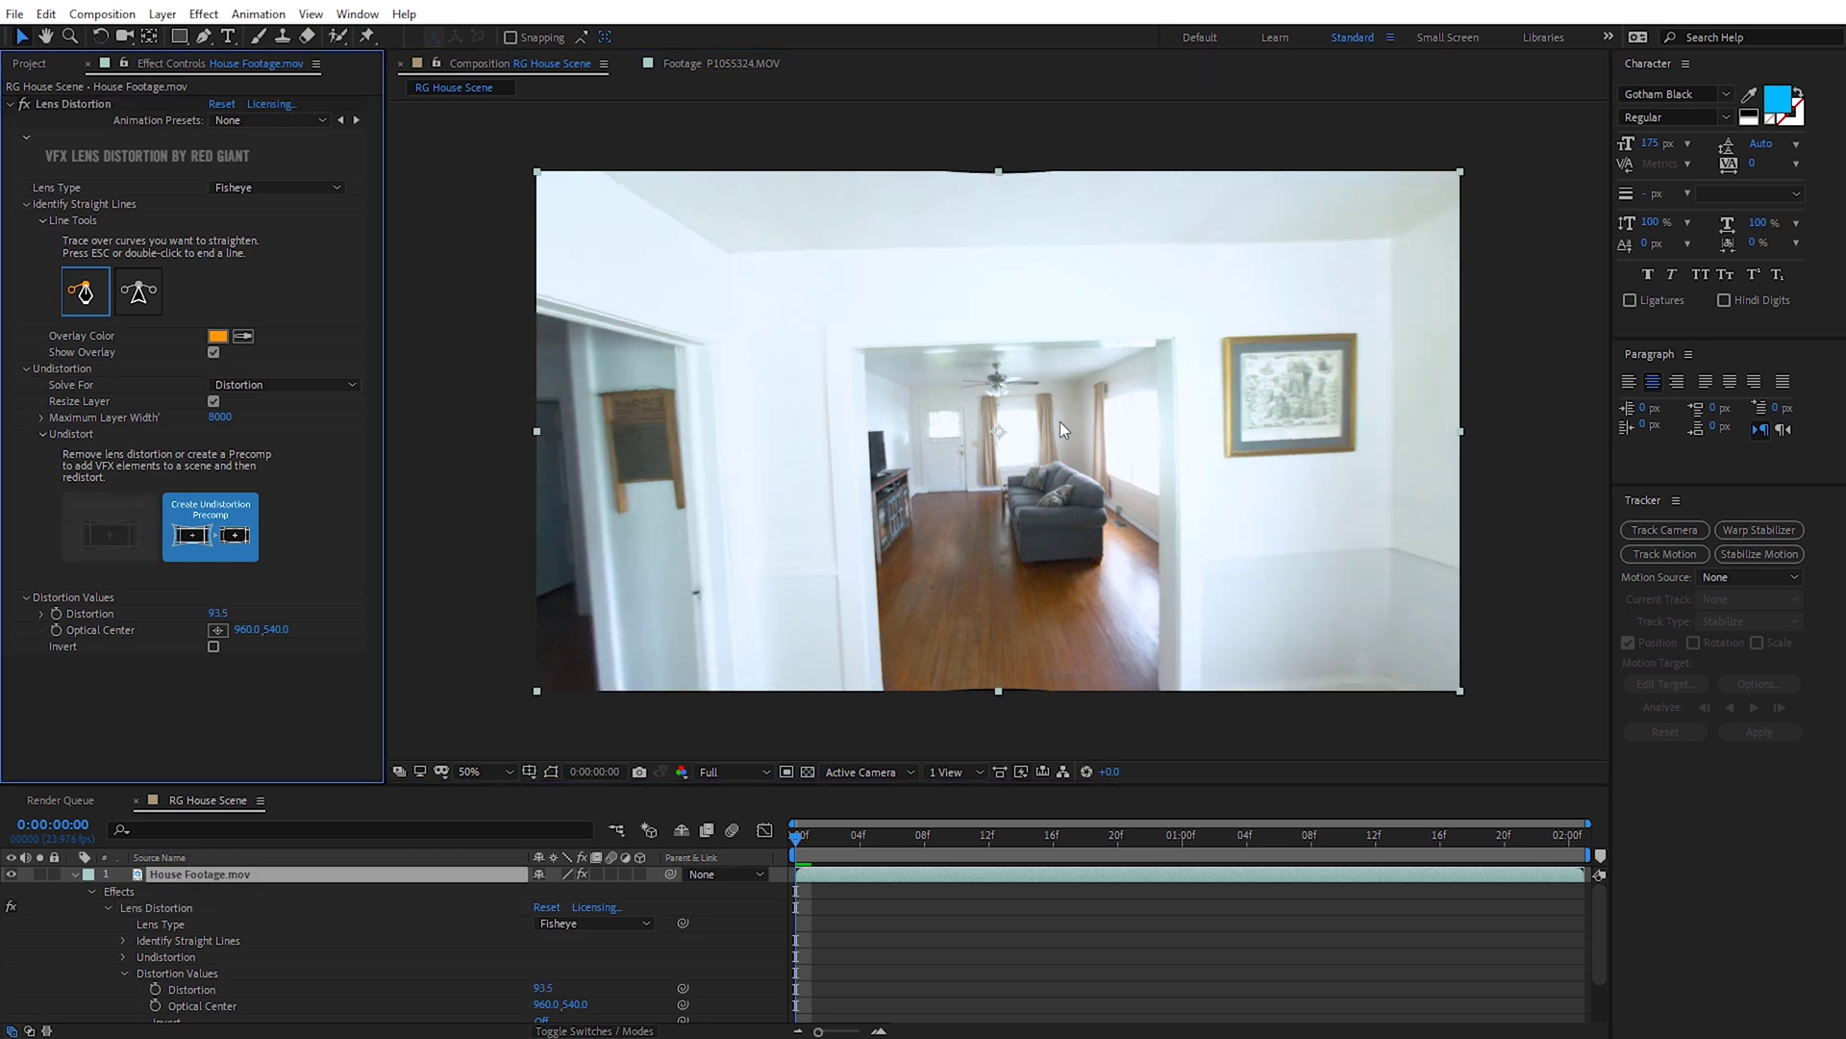
{"action": "left_click_drag", "start_coordinate": [796, 835], "coordinate": [737, 818]}
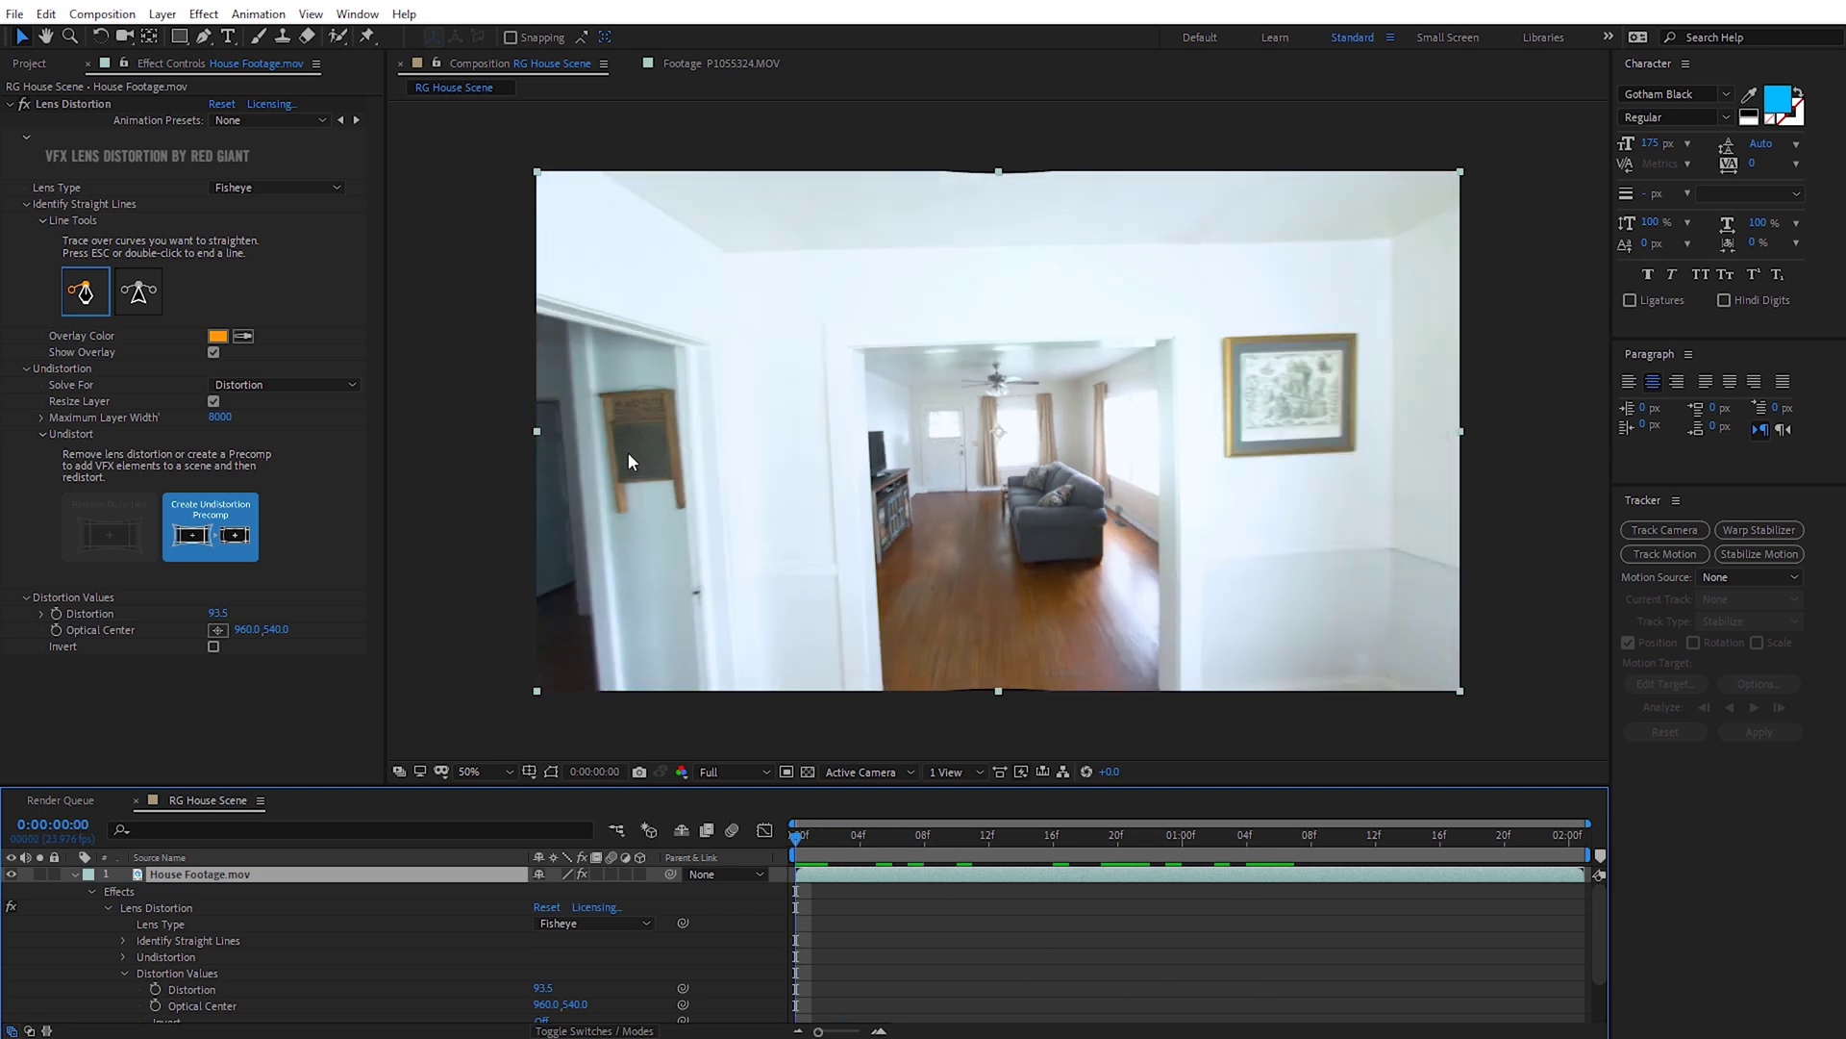
{"action": "key", "text": "period"}
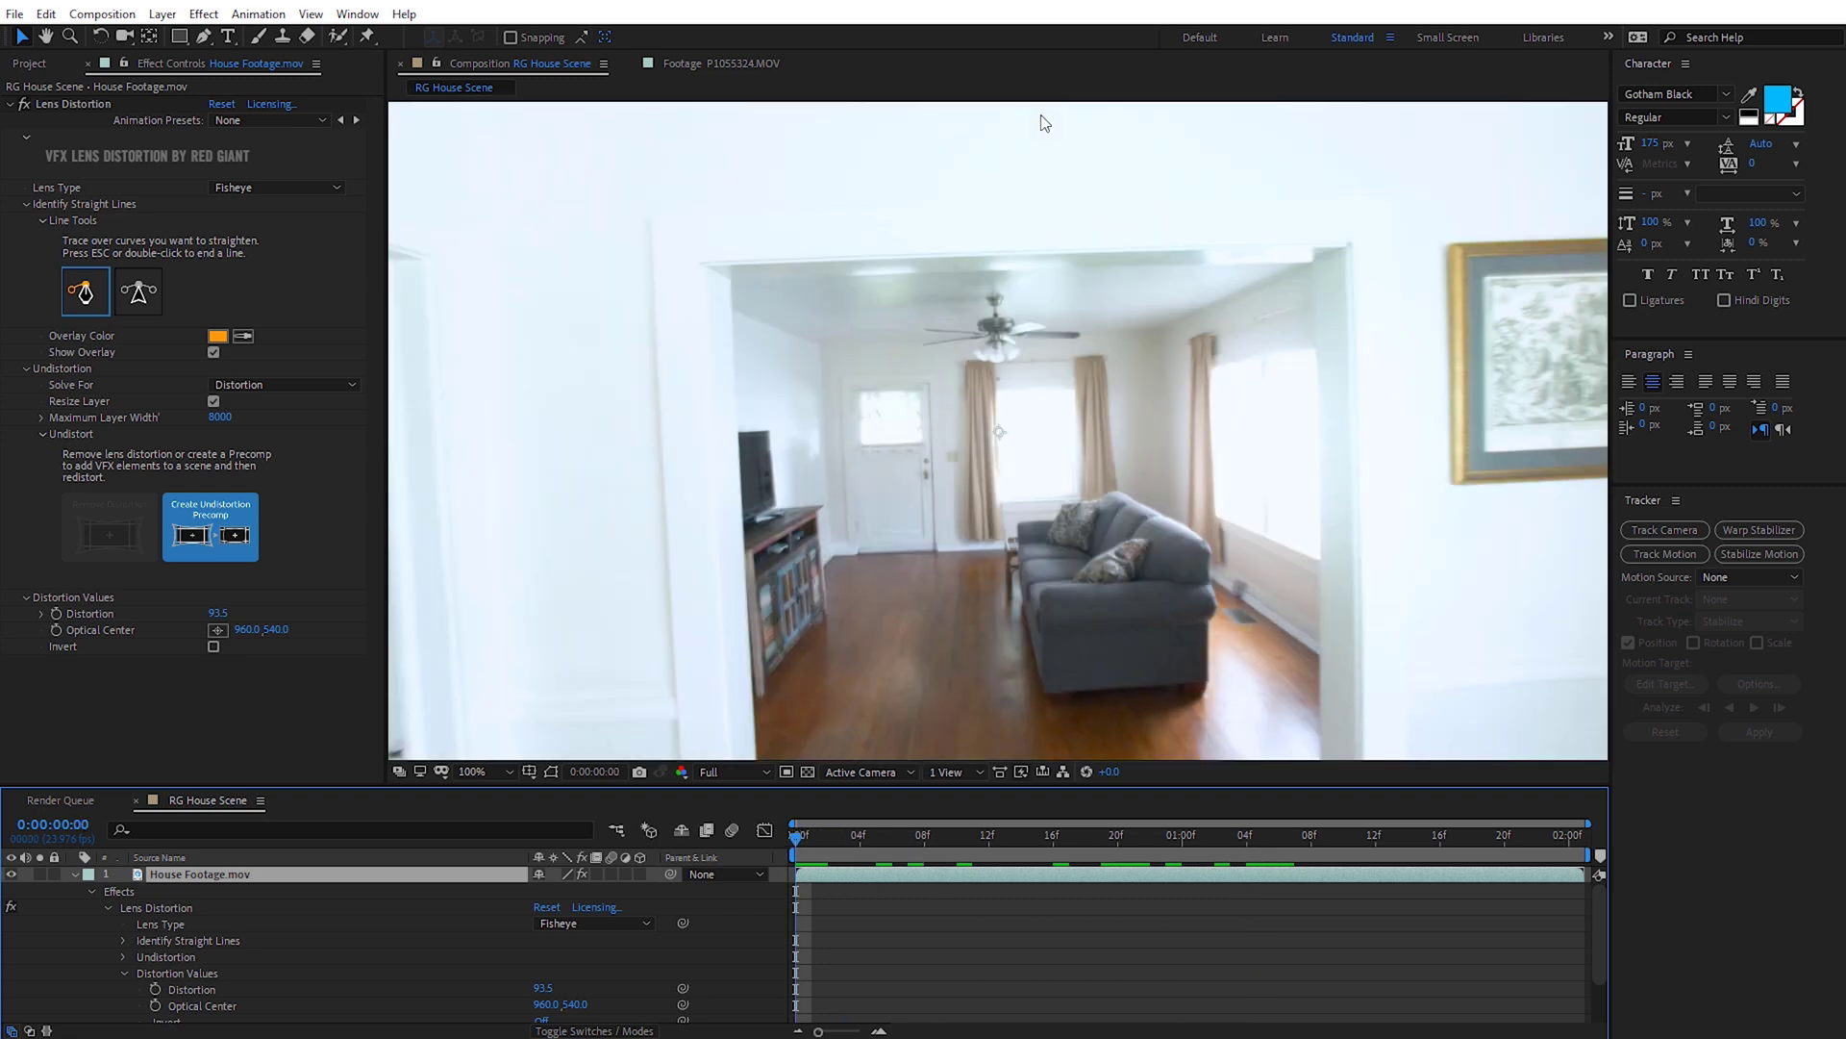
{"action": "key", "text": "h"}
{"action": "left_click_drag", "start_coordinate": [1052, 152], "coordinate": [1036, 457]}
{"action": "key", "text": "v"}
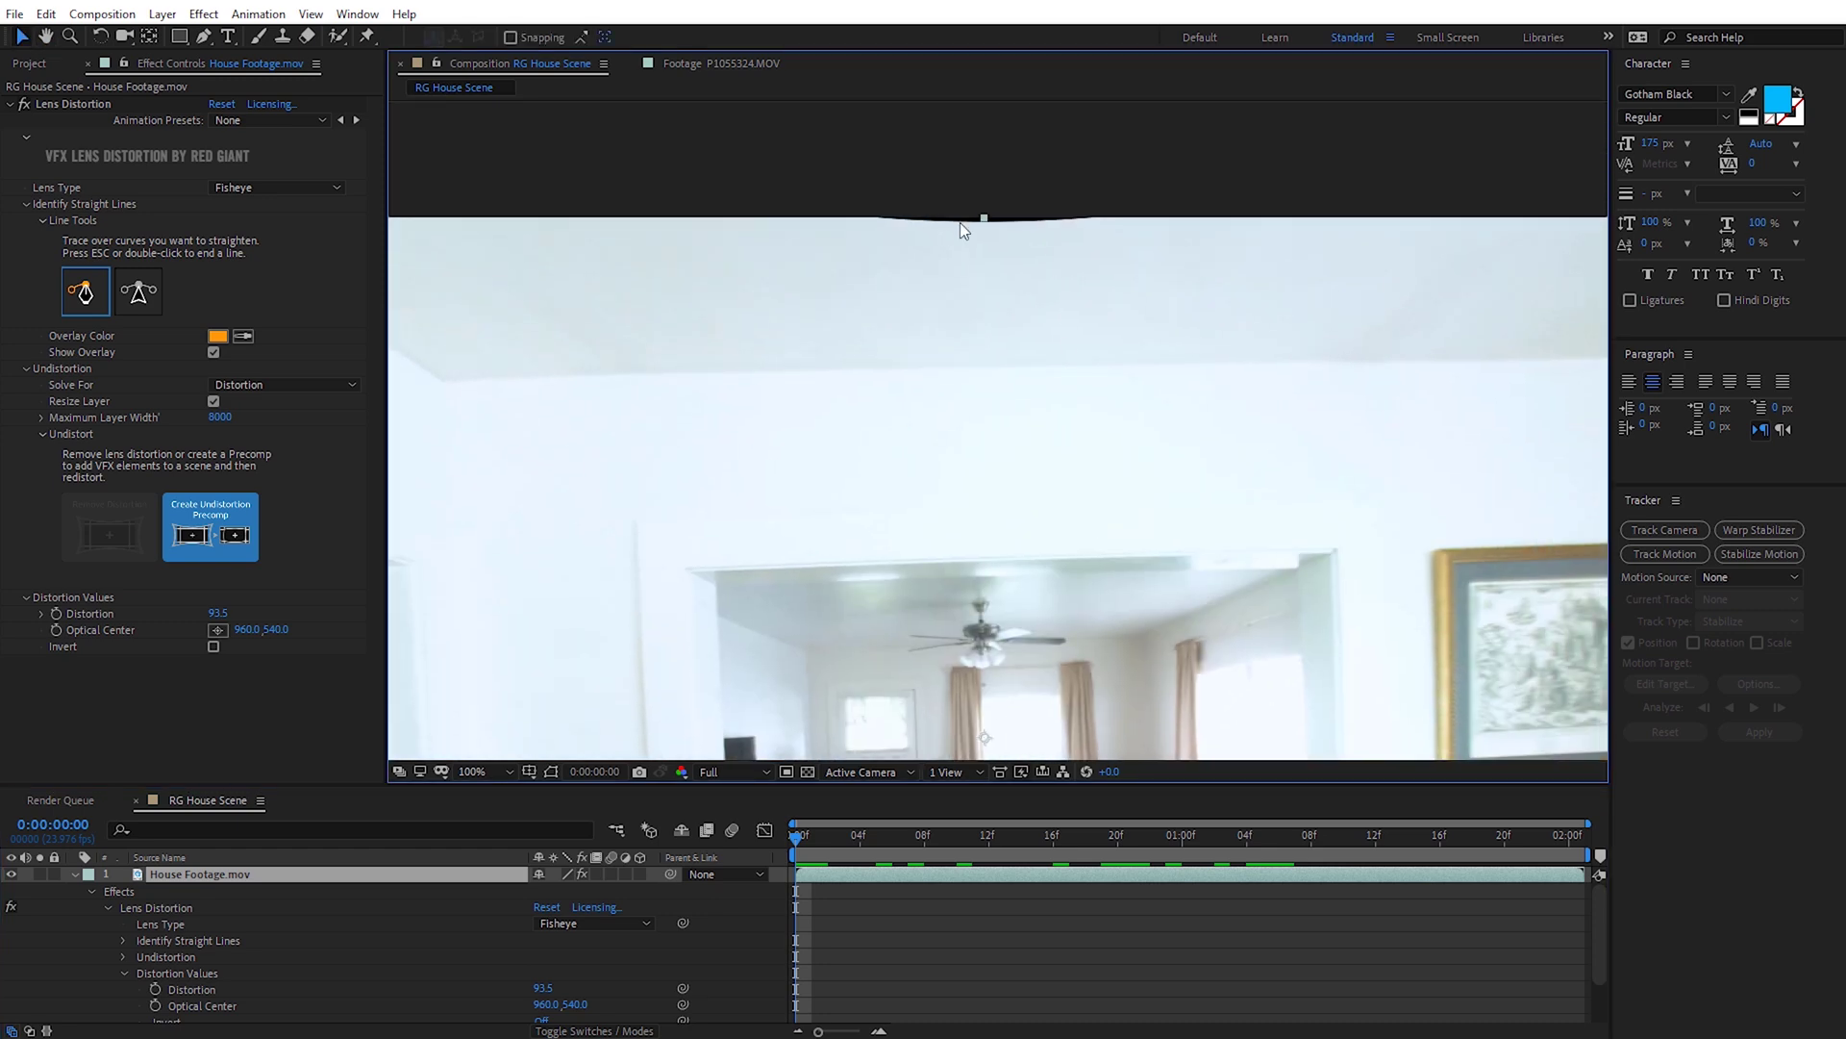
{"action": "key", "text": "comma"}
{"action": "left_click_drag", "start_coordinate": [1094, 538], "coordinate": [1064, 407]}
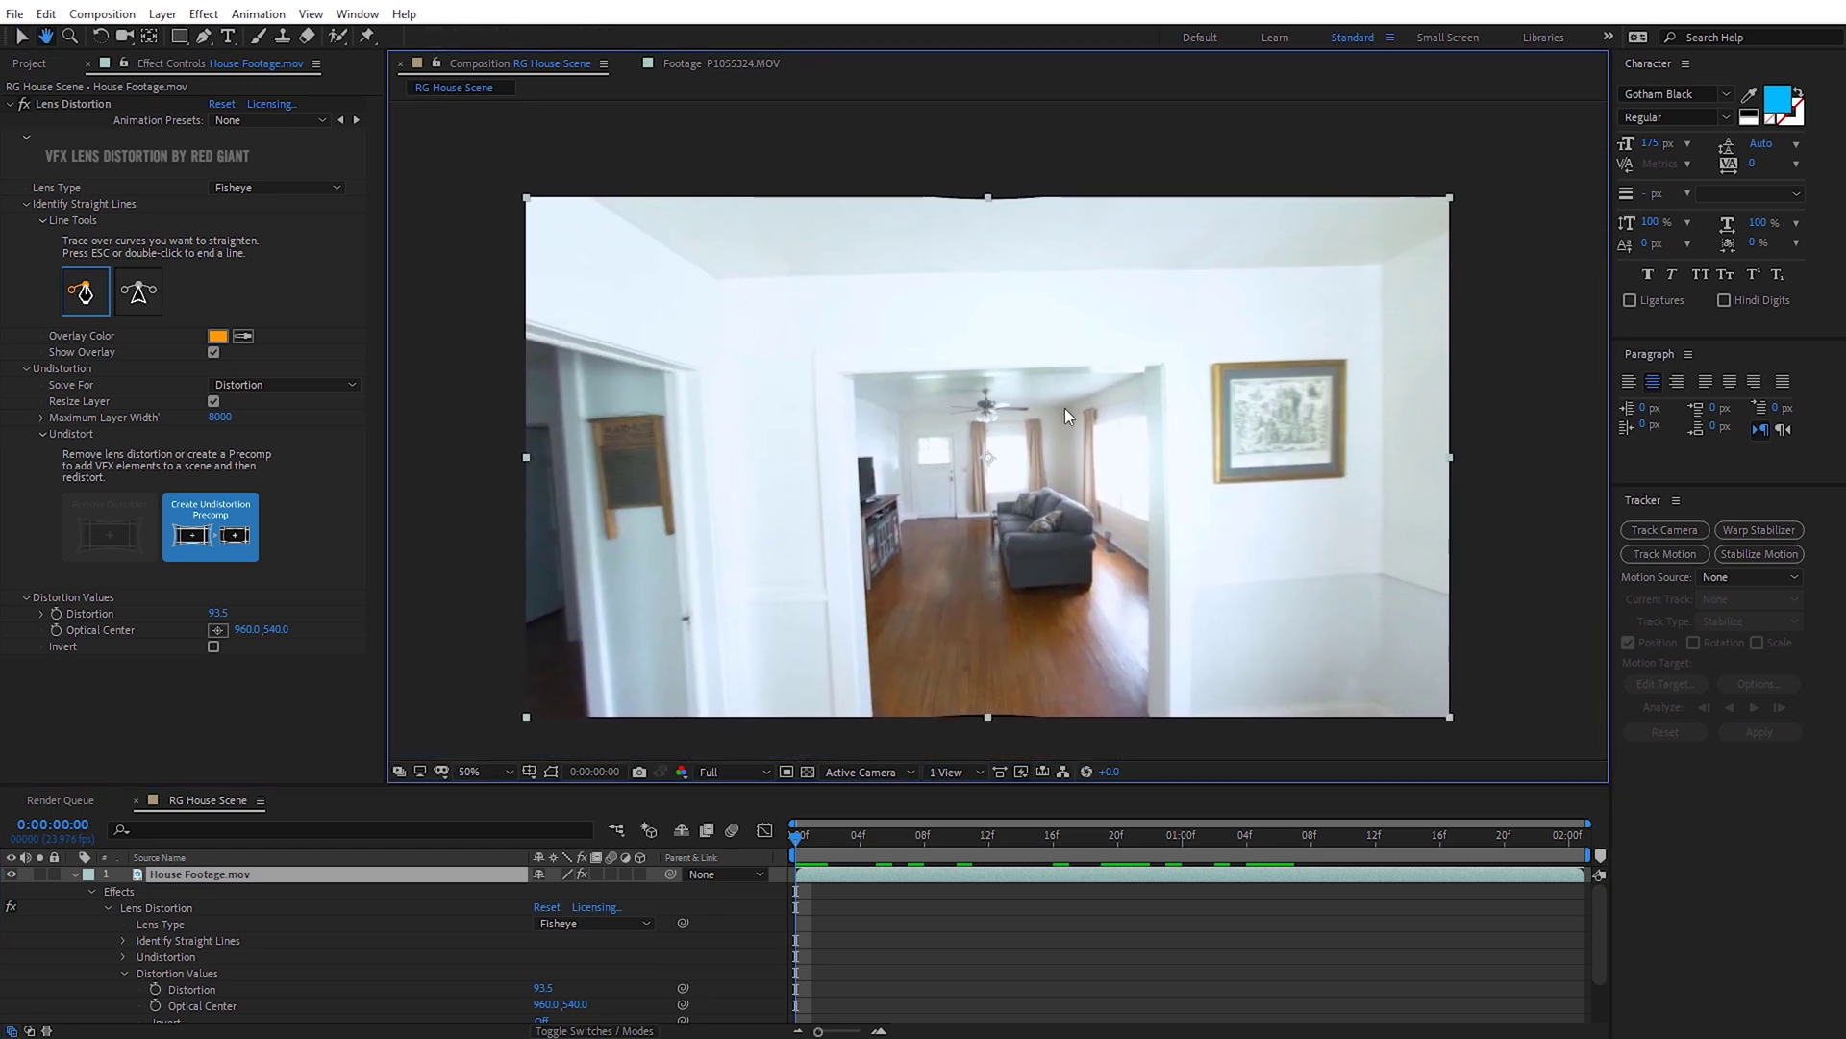
{"action": "left_click", "coordinate": [808, 770]}
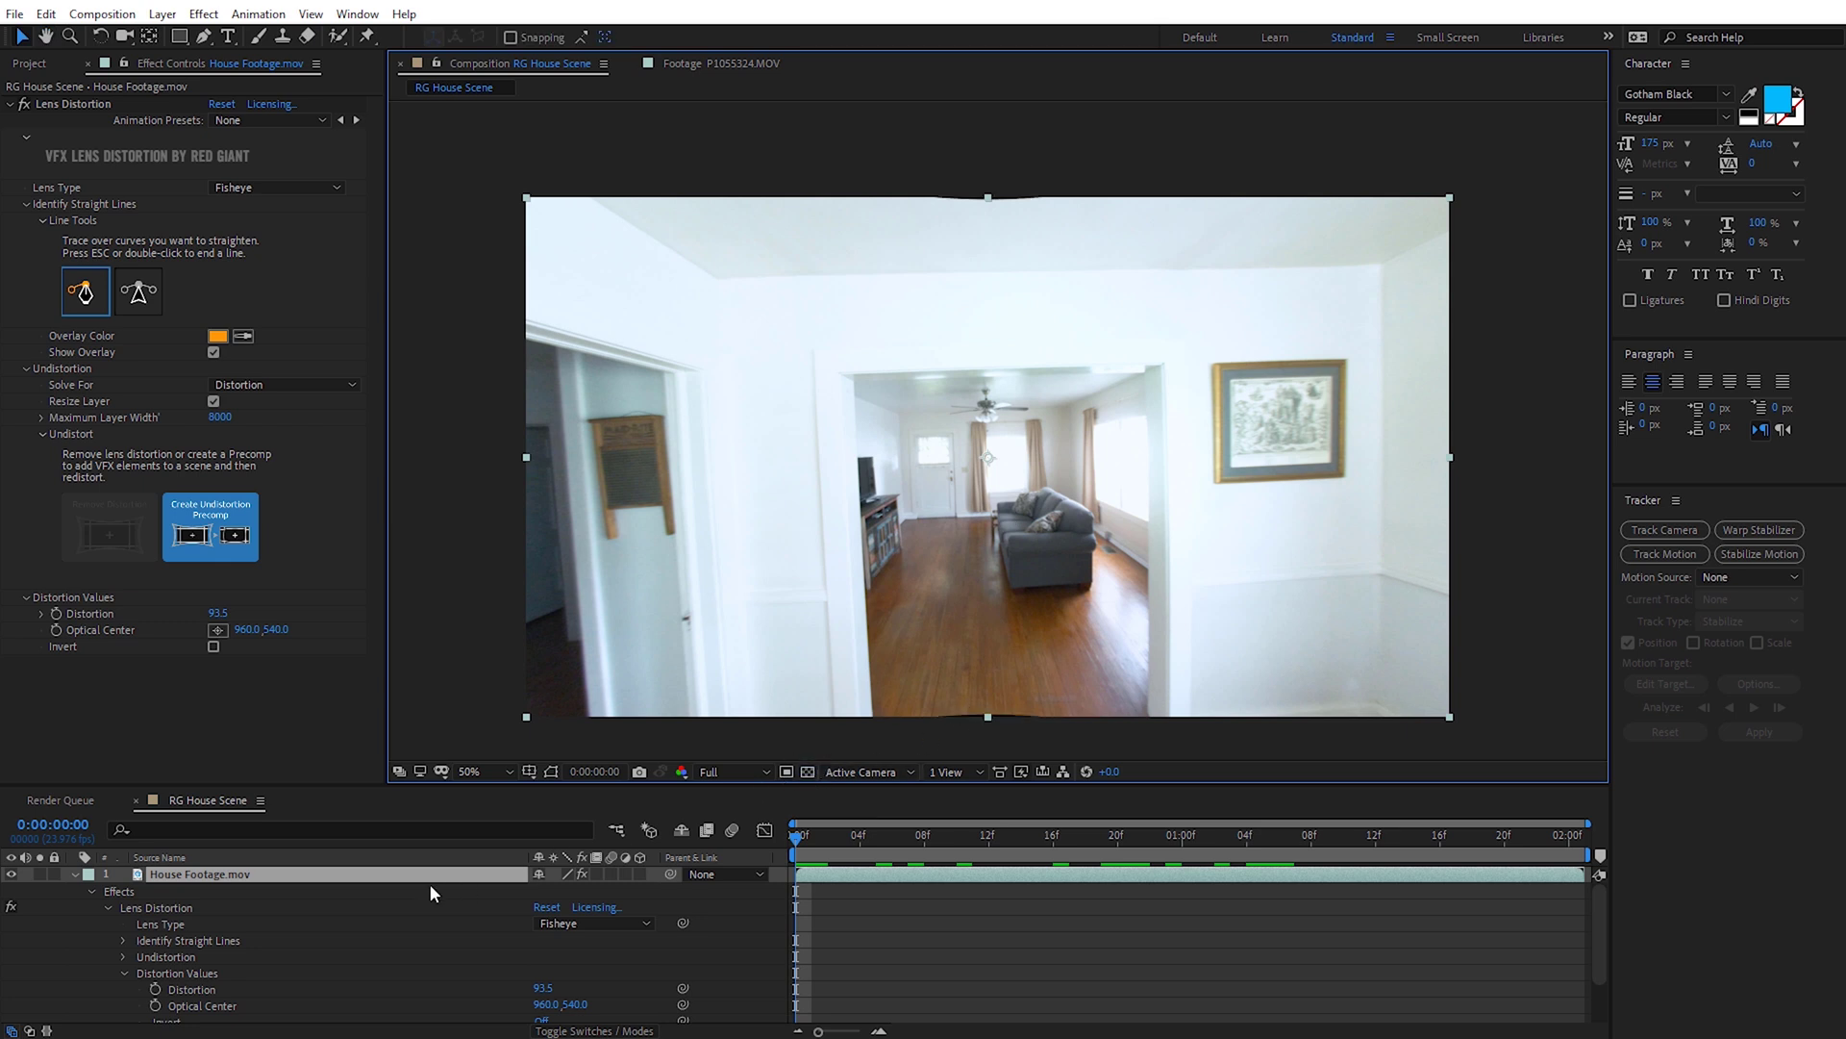
- Try scaling the House Footage.mov layer to 101% to cover the frame's black edges, and undo the scaling
{"action": "left_click", "coordinate": [173, 875]}
{"action": "key", "text": "s"}
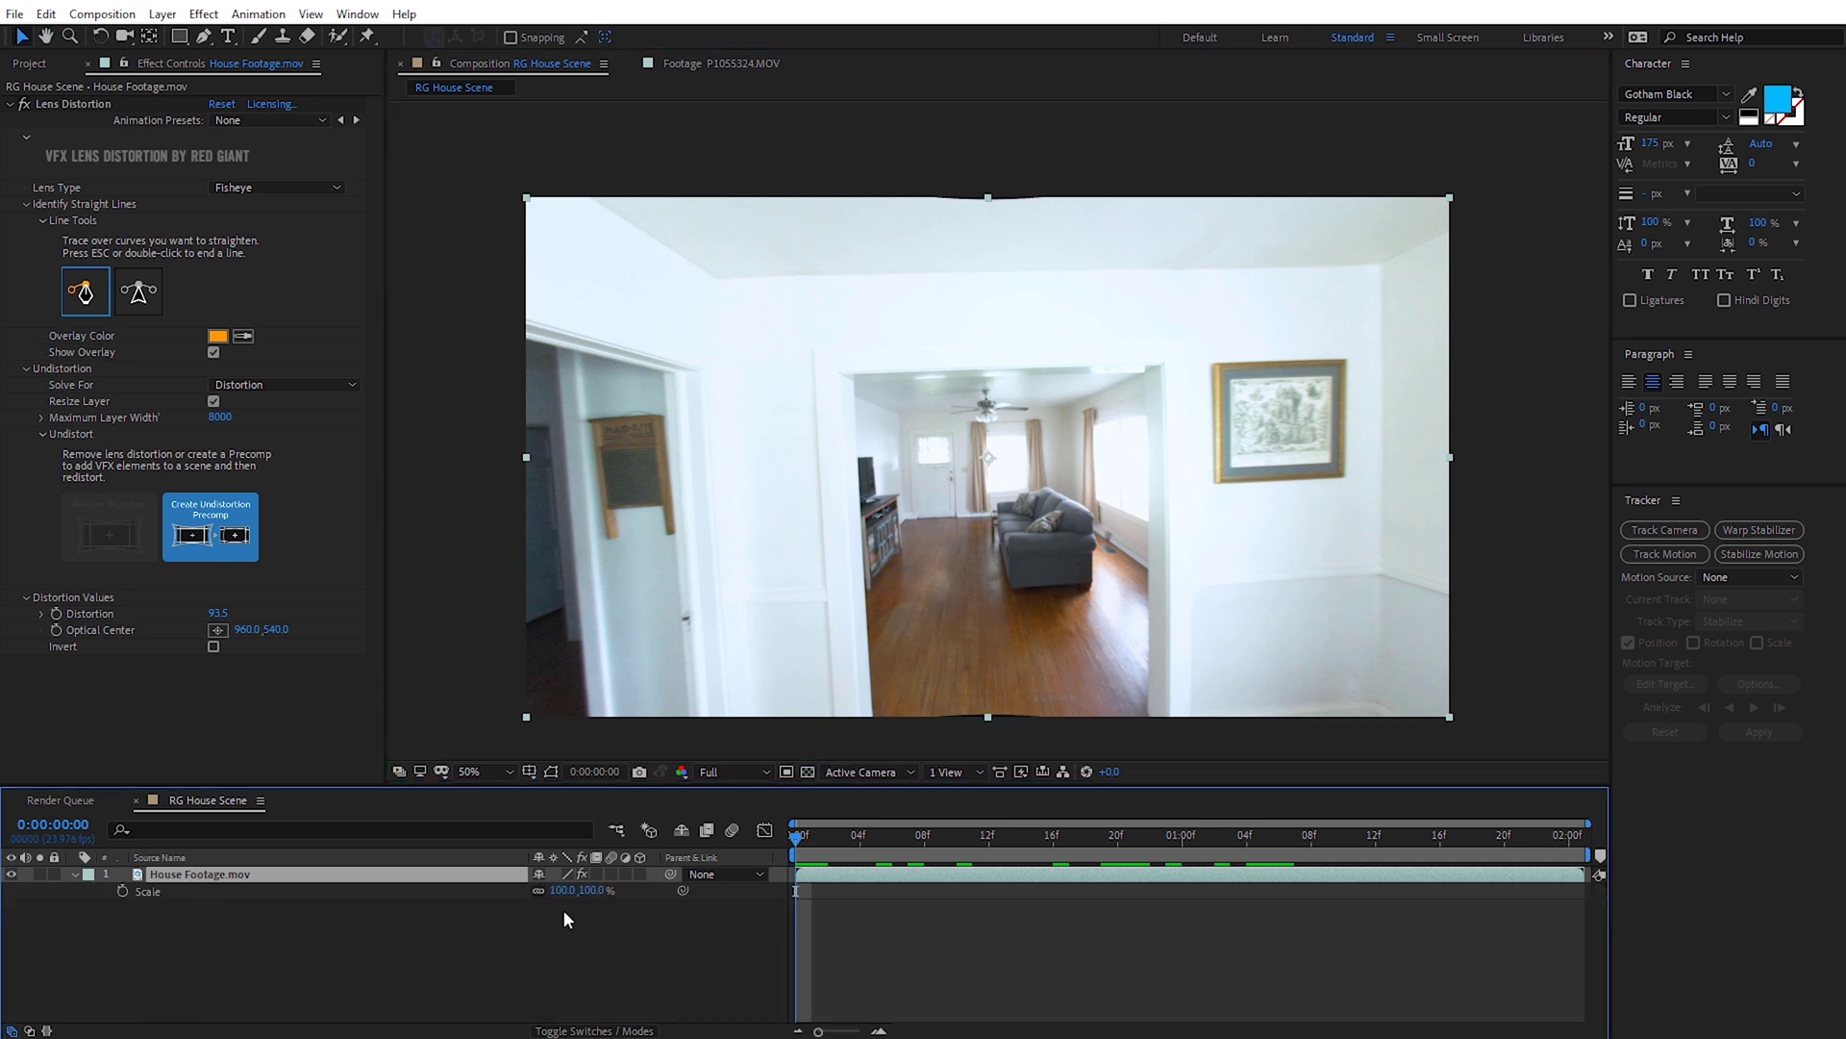
{"action": "left_click_drag", "start_coordinate": [584, 890], "coordinate": [582, 890]}
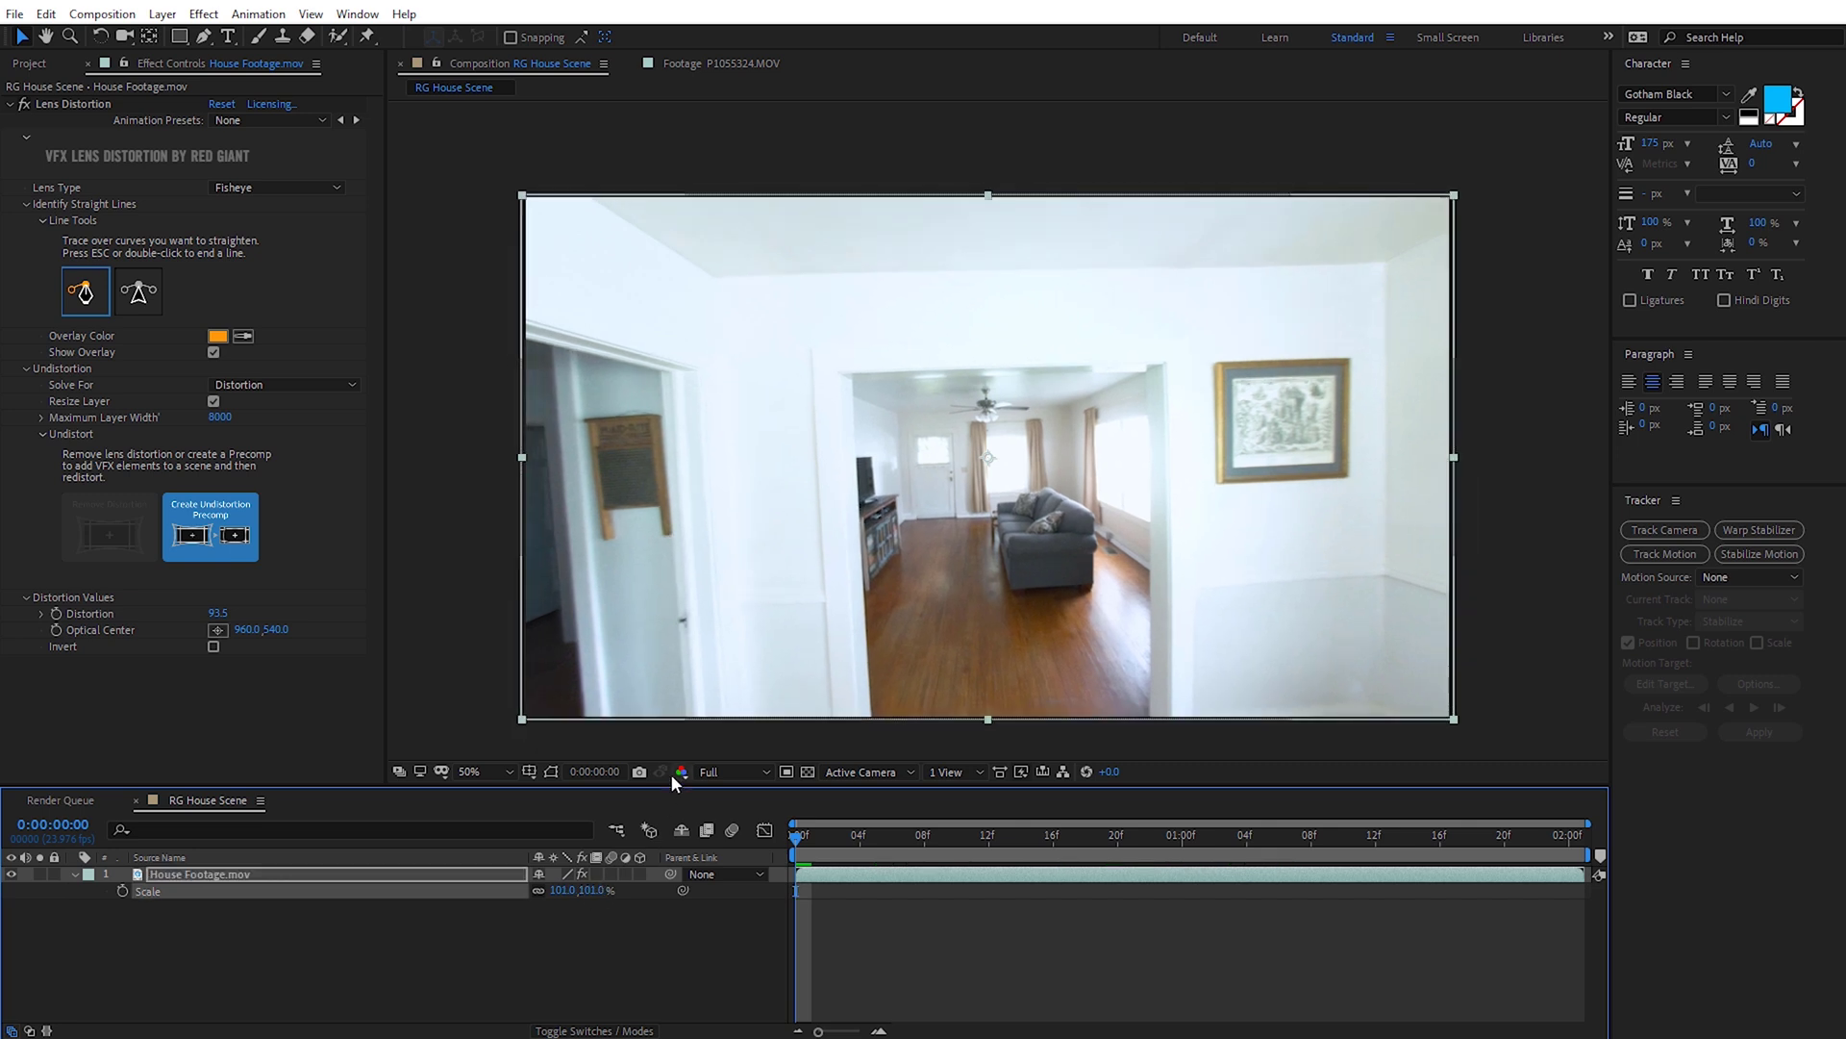
{"action": "key", "text": "ctrl+z"}
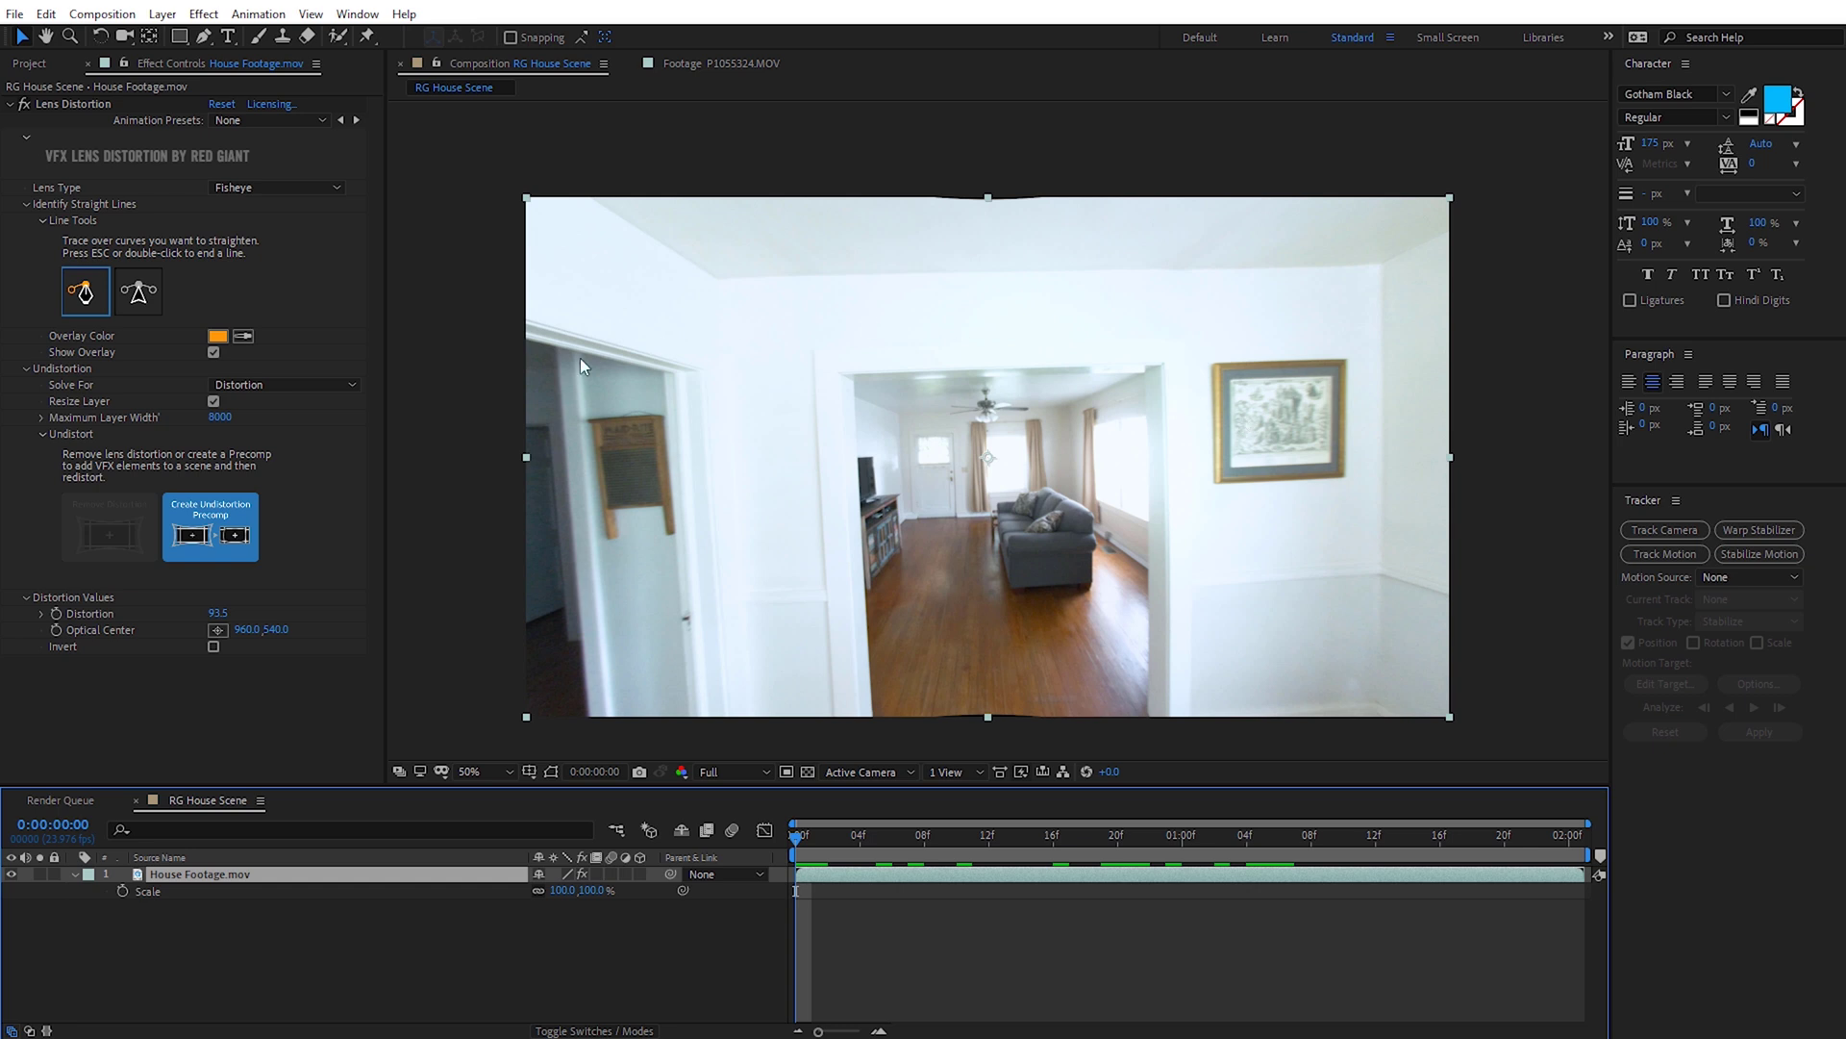
- Create an undistortion precomp from House Footage.mov, collapse its layer properties, and select the original footage layer beneath it
{"action": "left_click", "coordinate": [246, 512]}
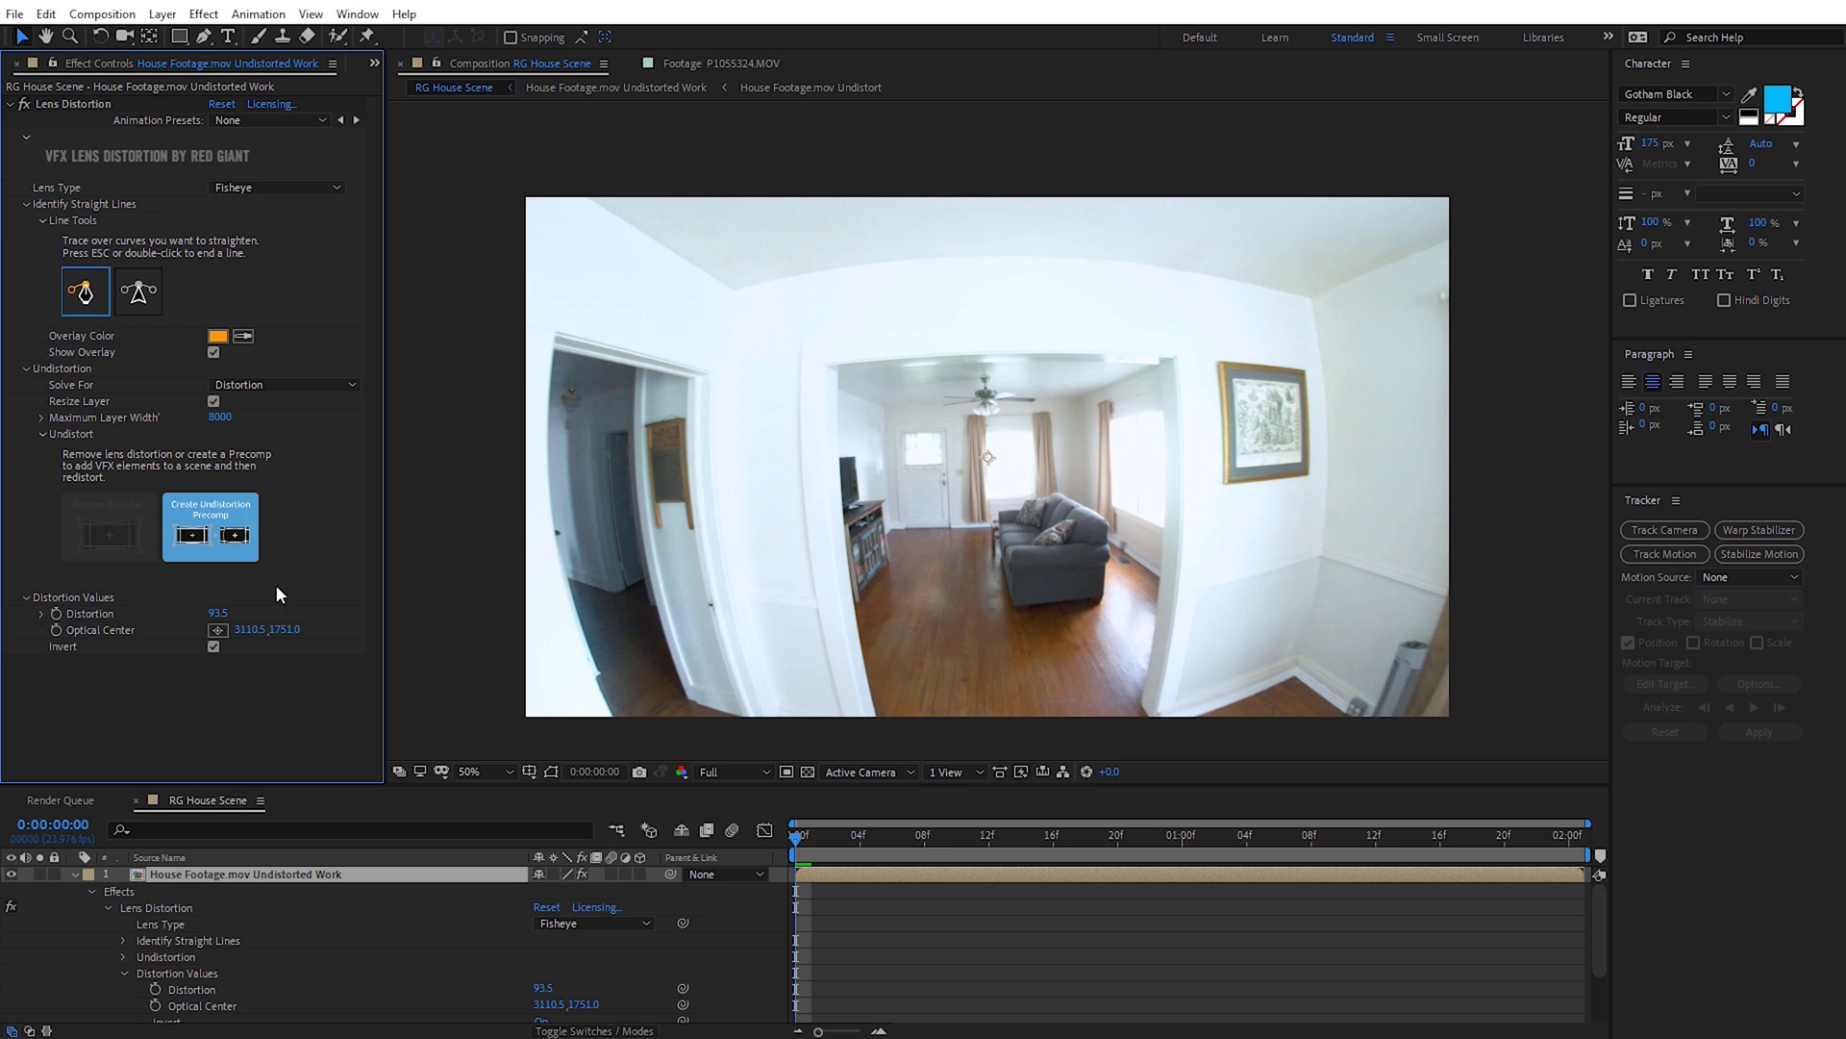
{"action": "left_click", "coordinate": [77, 873]}
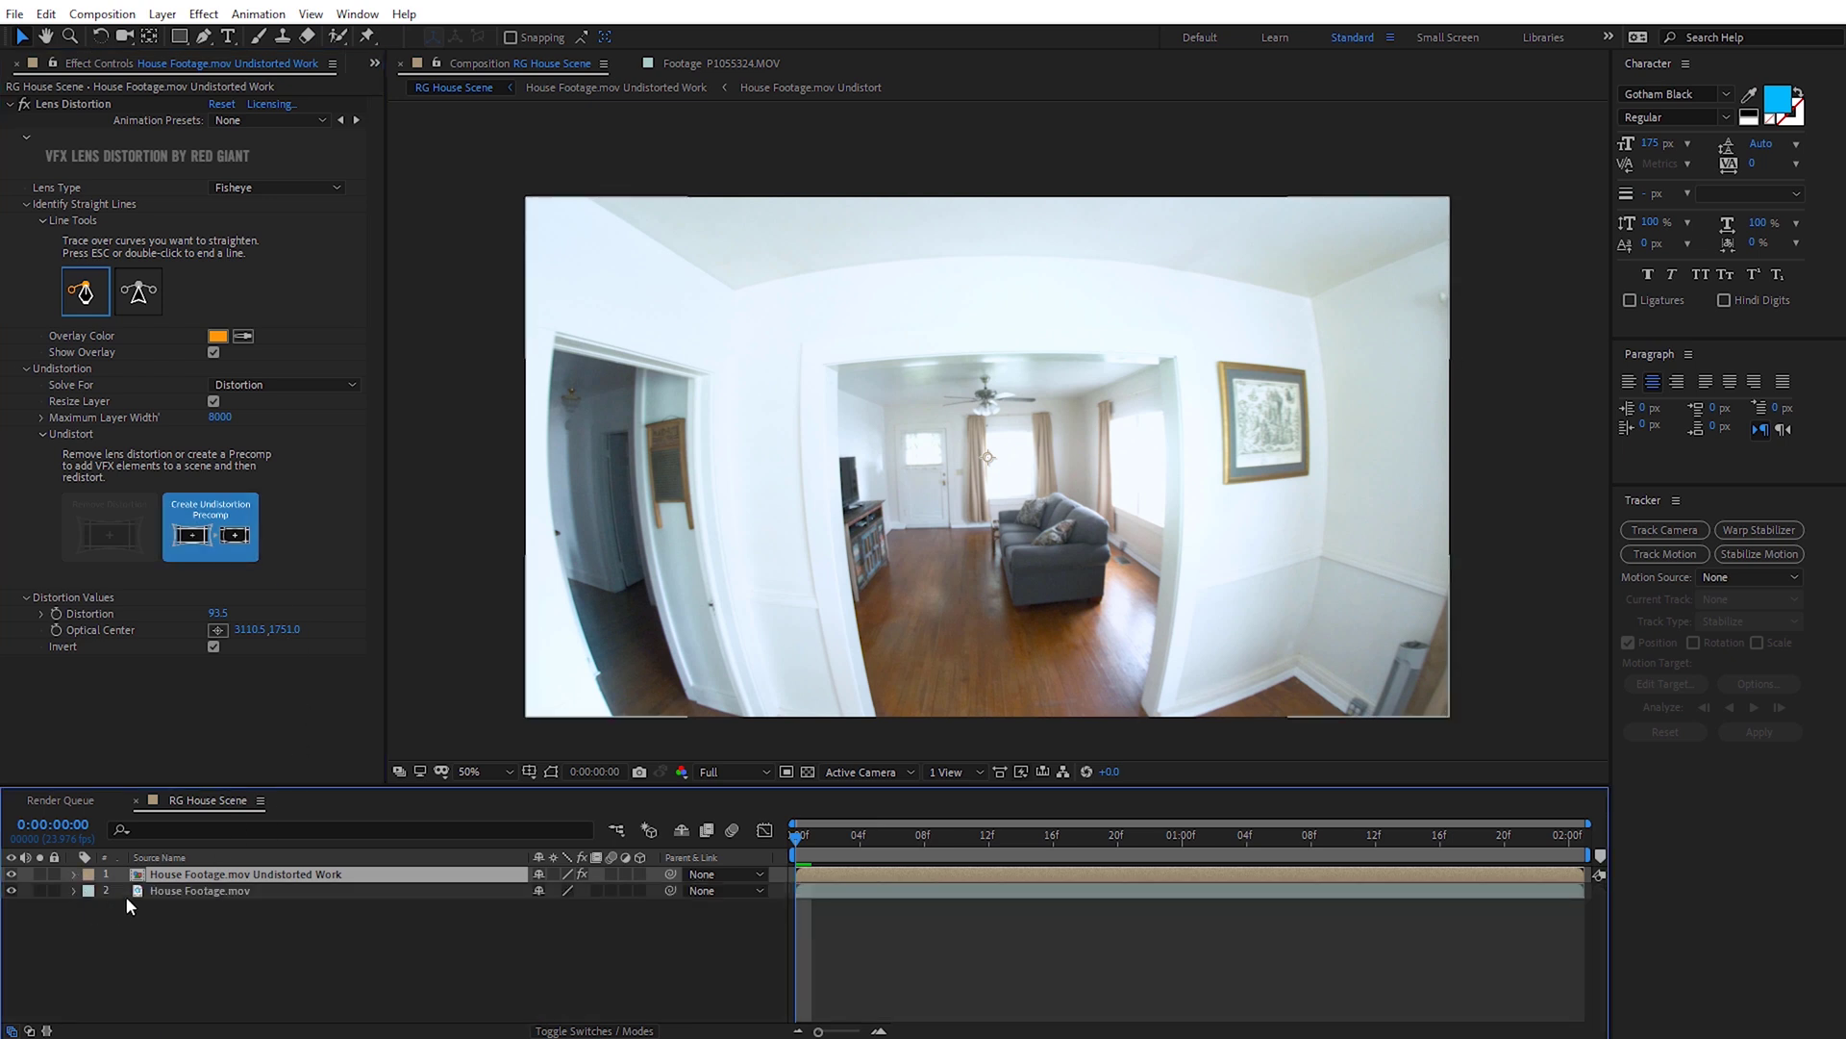
{"action": "left_click", "coordinate": [164, 894]}
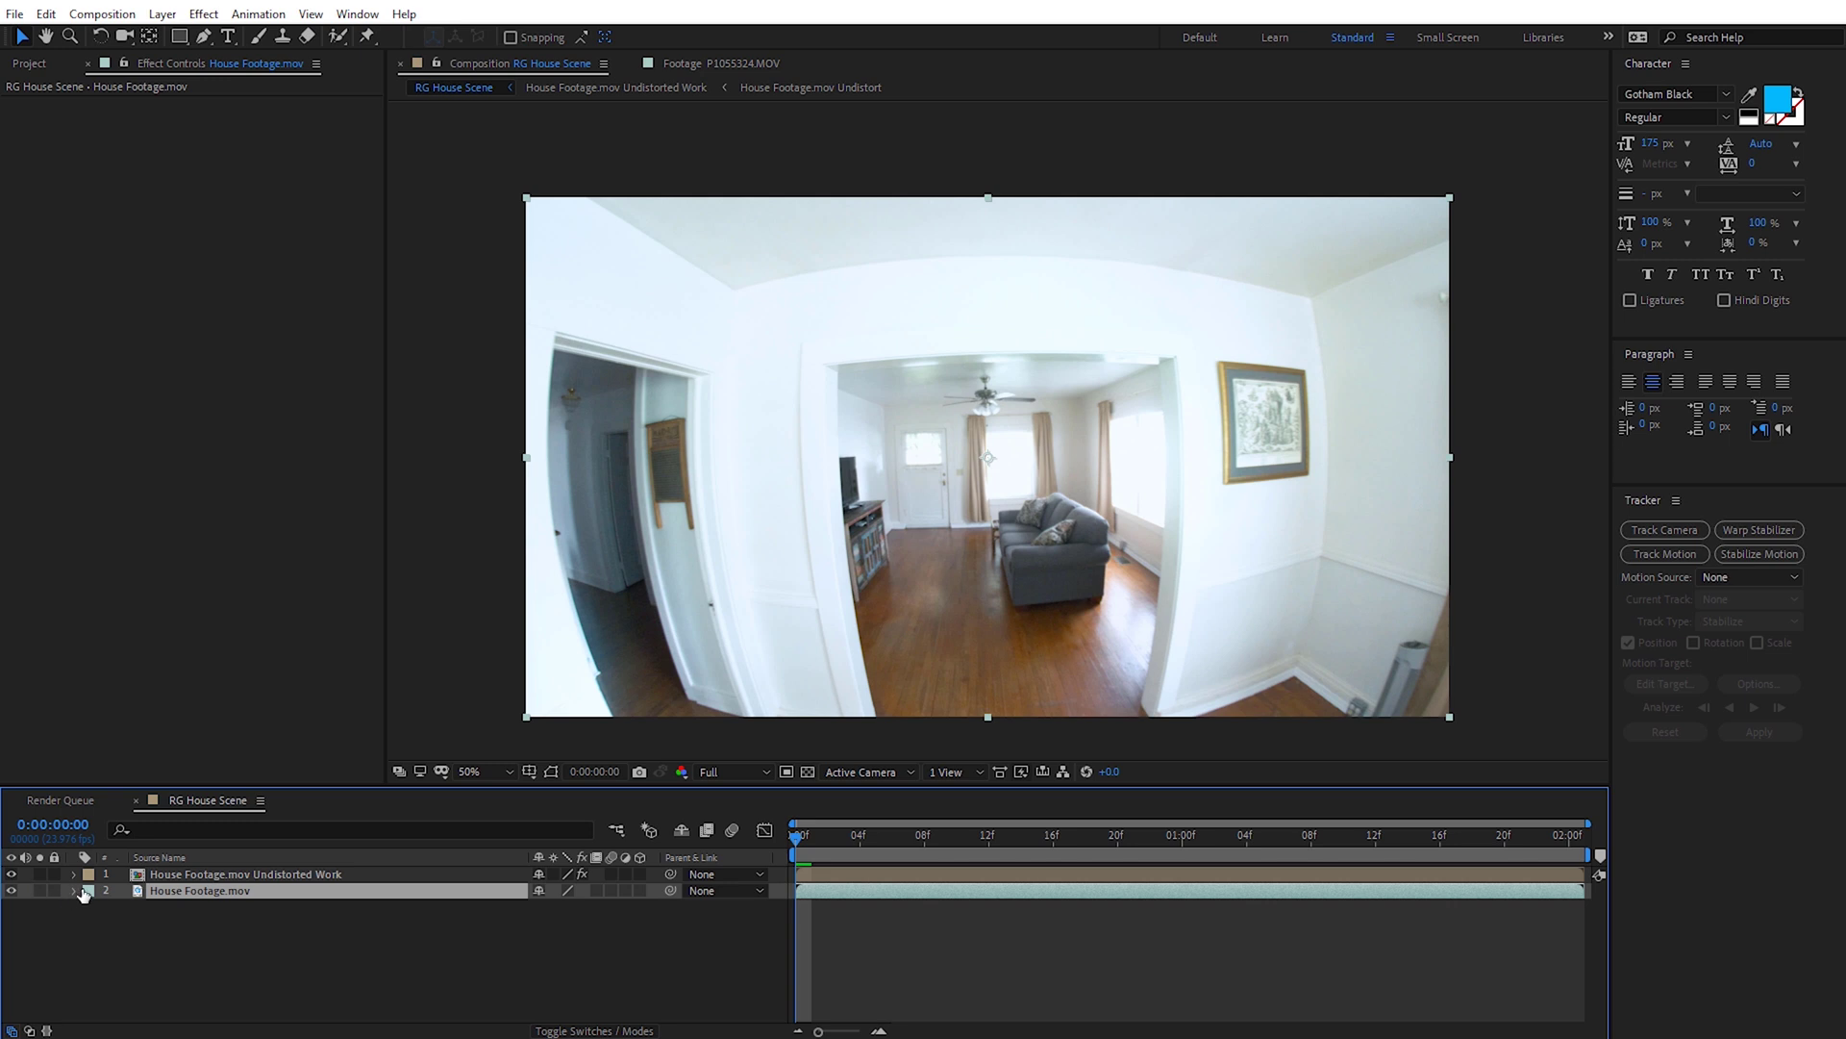
- Open the House Footage.mov Undistorted Work precomp, scrub it, and examine the full flattened frame and its doorway area
{"action": "double_click", "coordinate": [204, 875]}
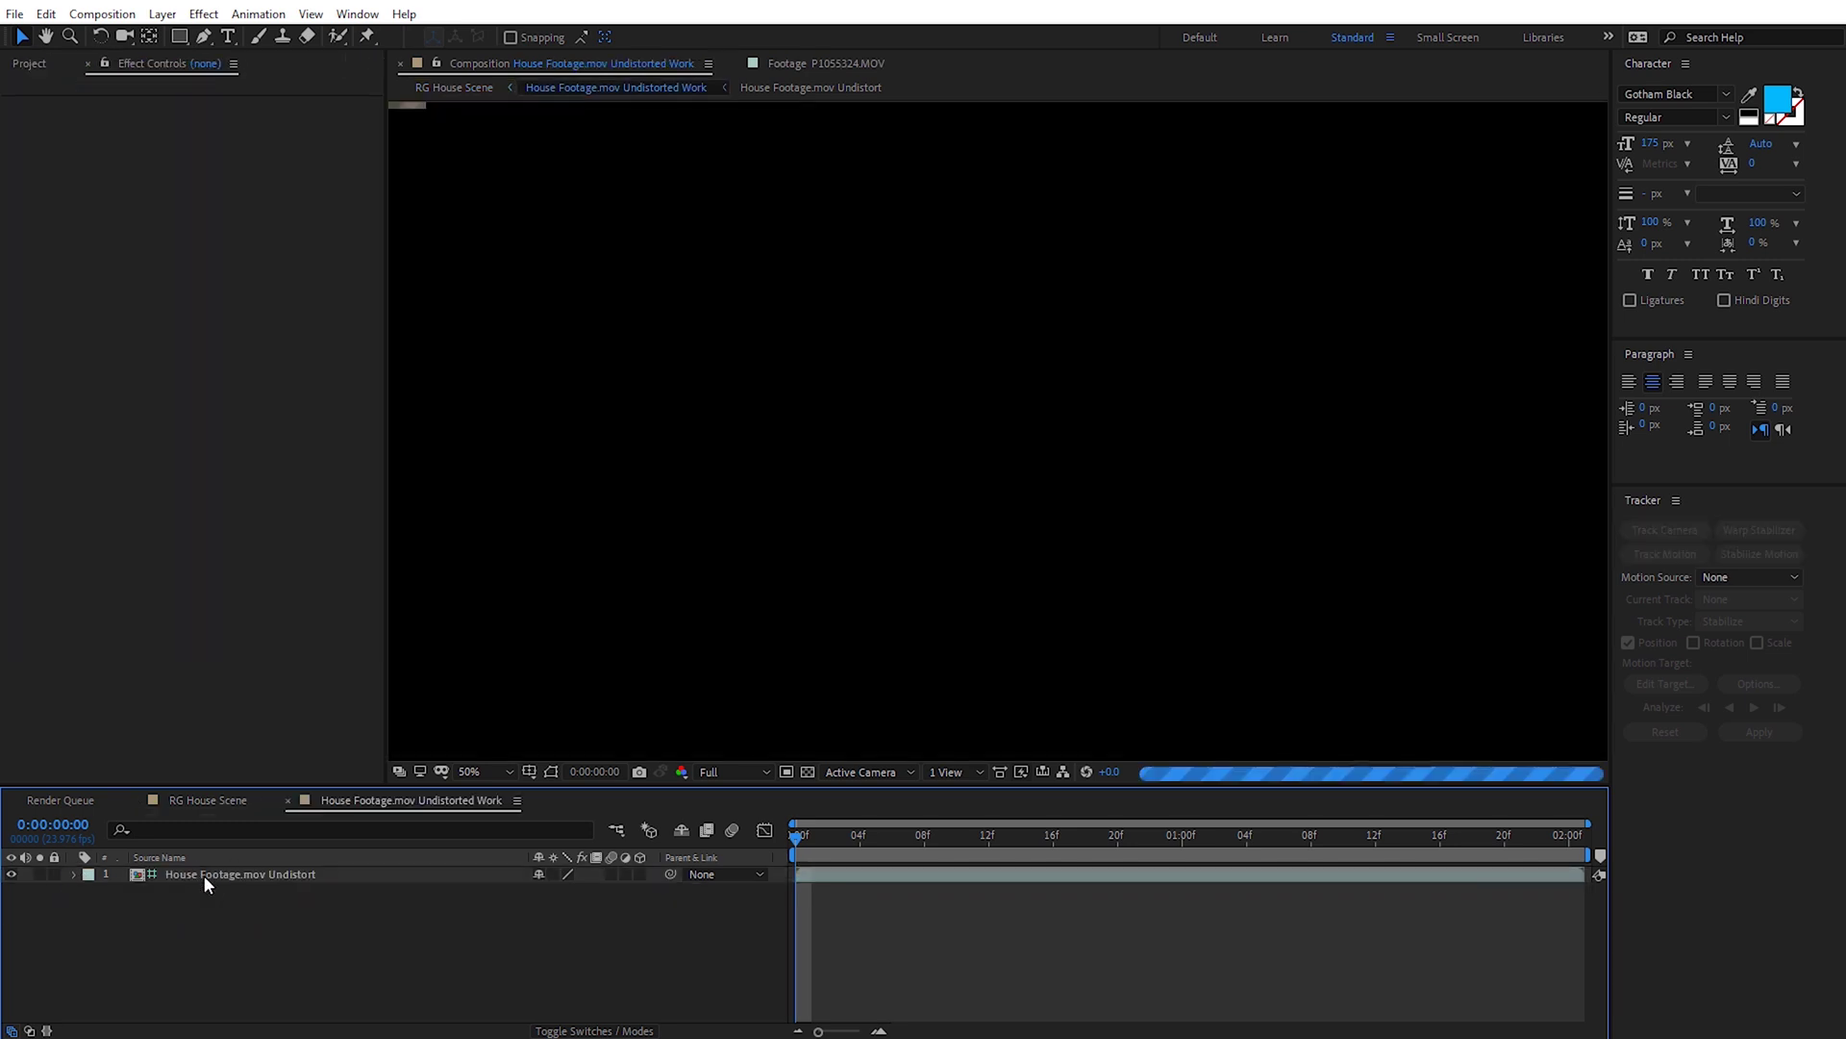
{"action": "scroll", "coordinate": [925, 408], "scroll_direction": "down", "scroll_amount": 2}
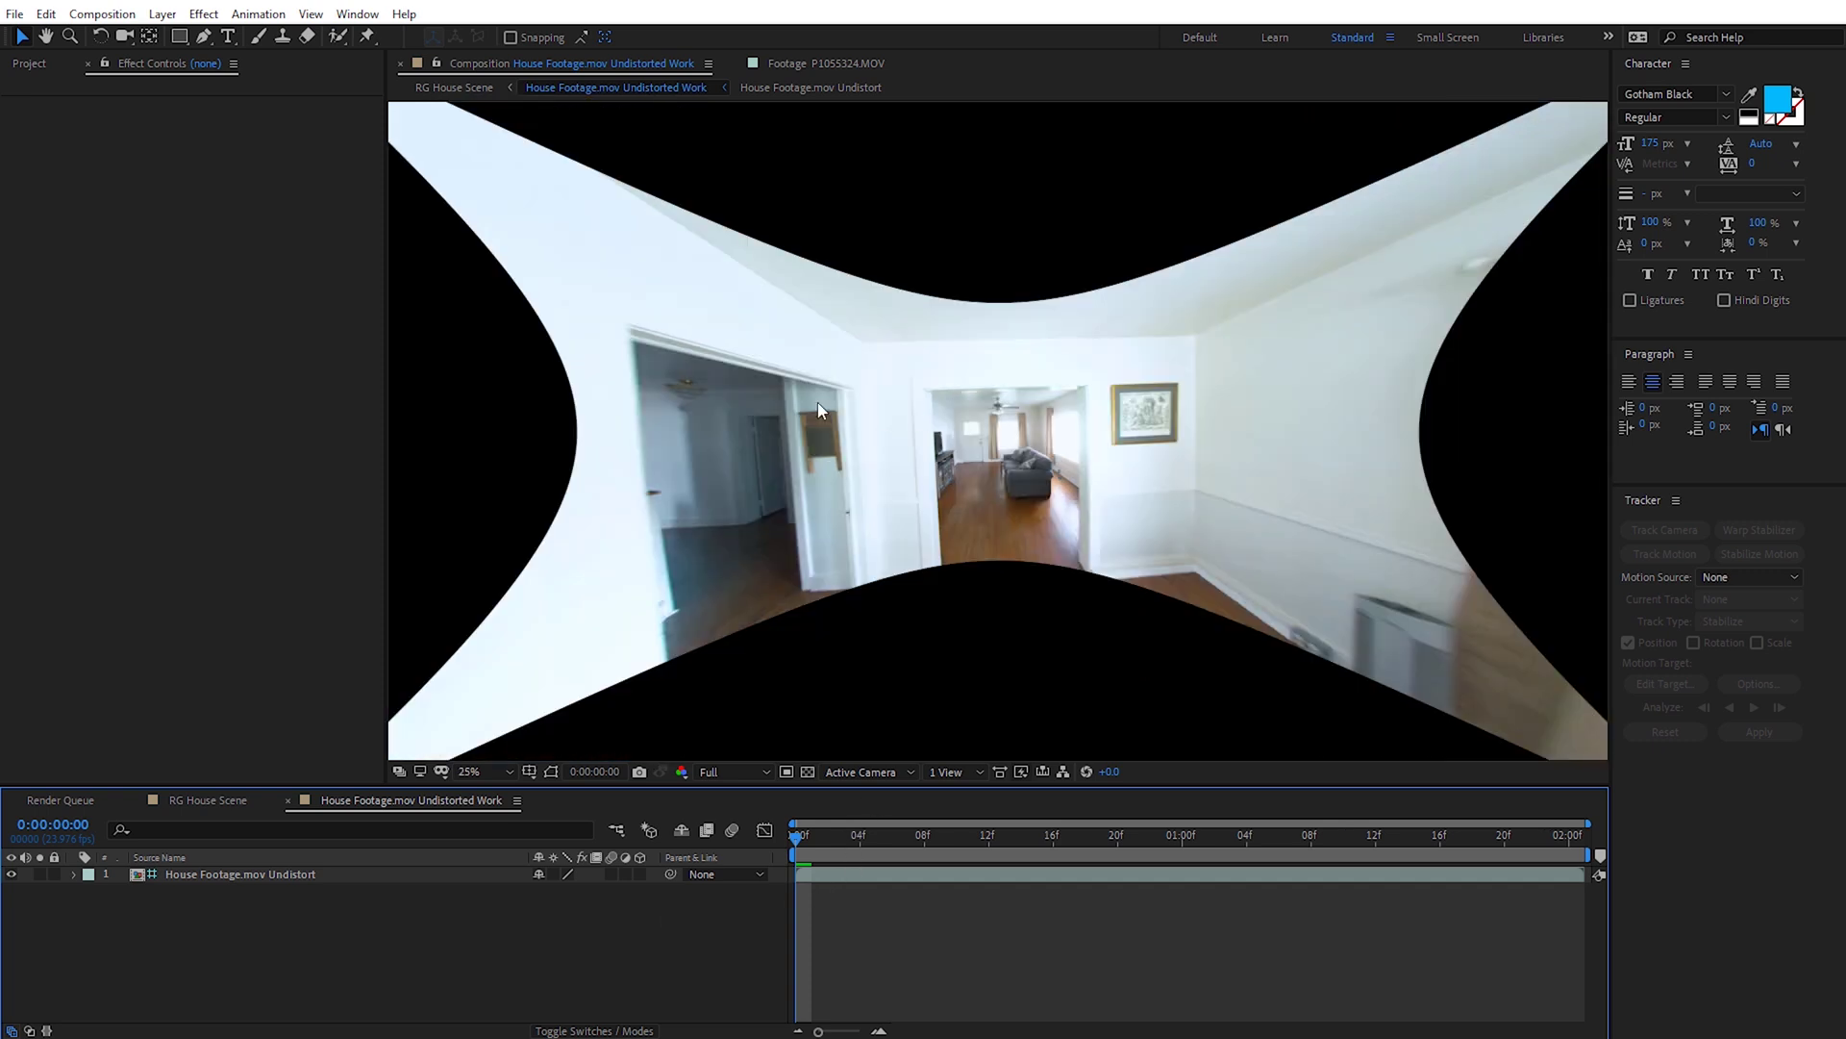
{"action": "scroll", "coordinate": [815, 407], "scroll_direction": "down", "scroll_amount": 1}
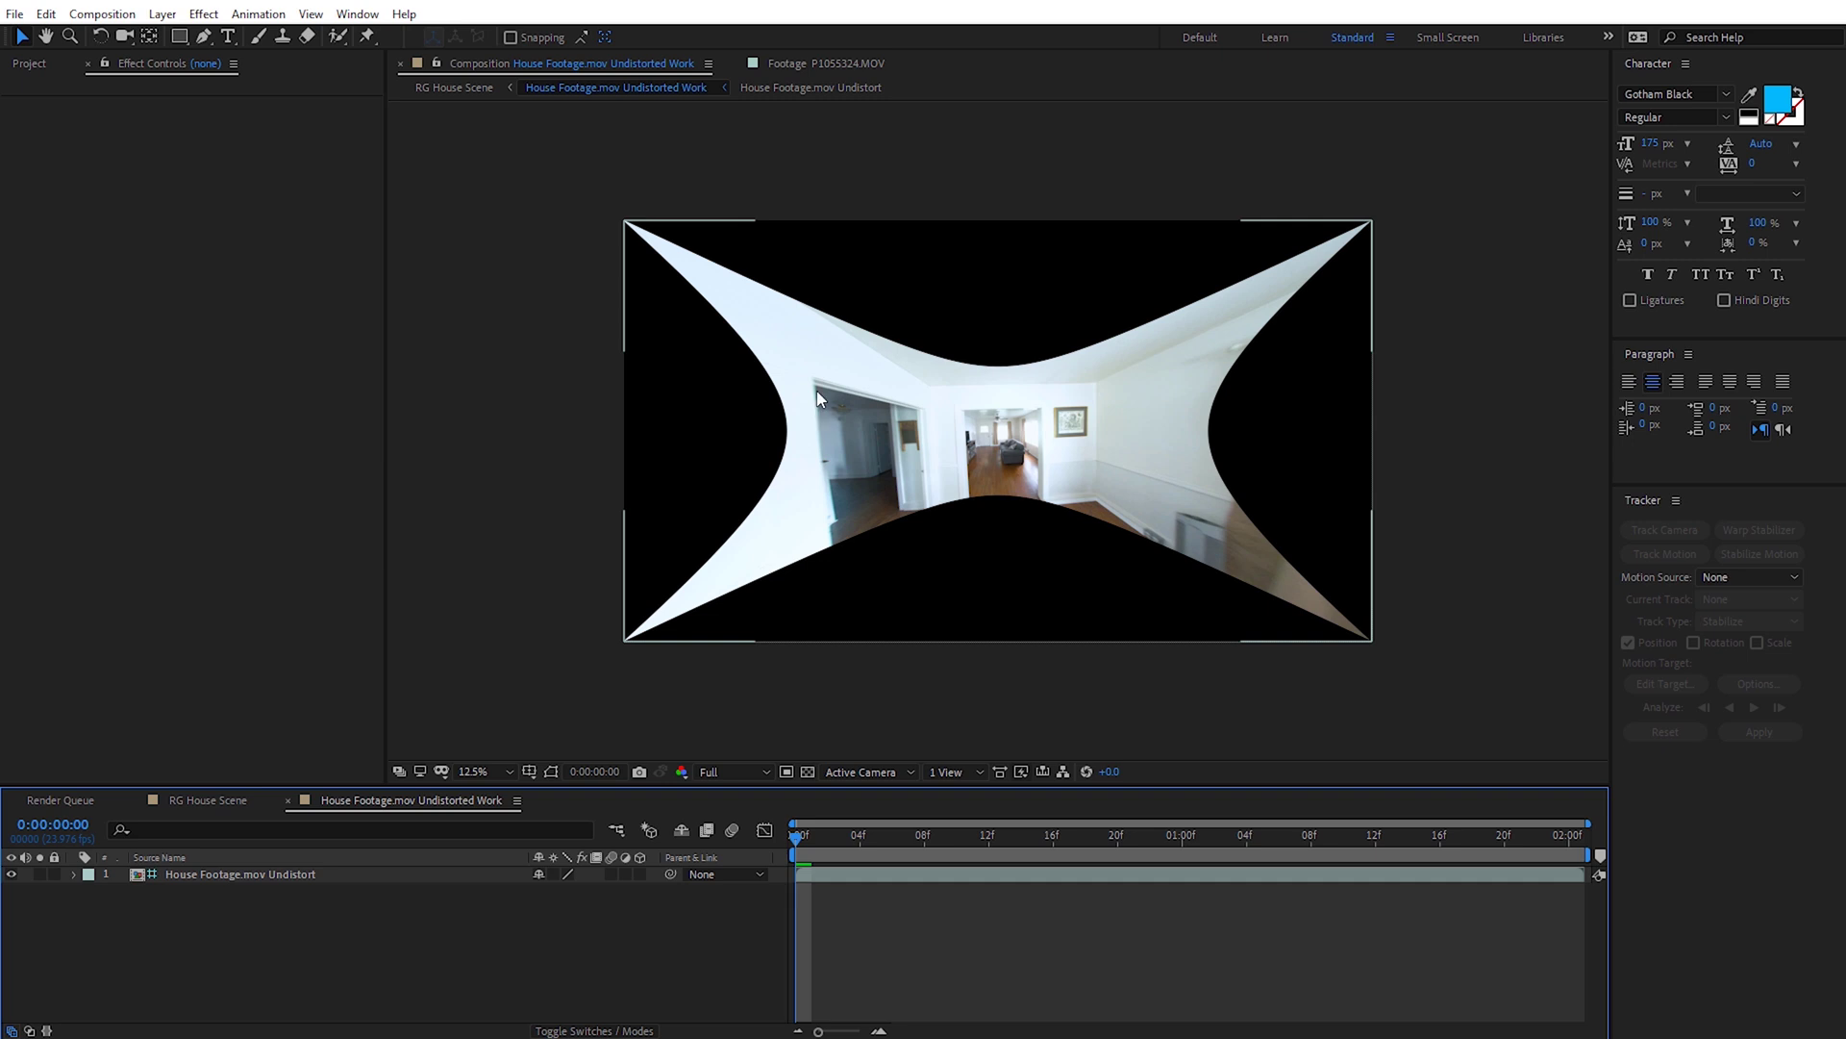
{"action": "scroll", "coordinate": [996, 425], "scroll_direction": "up", "scroll_amount": 1}
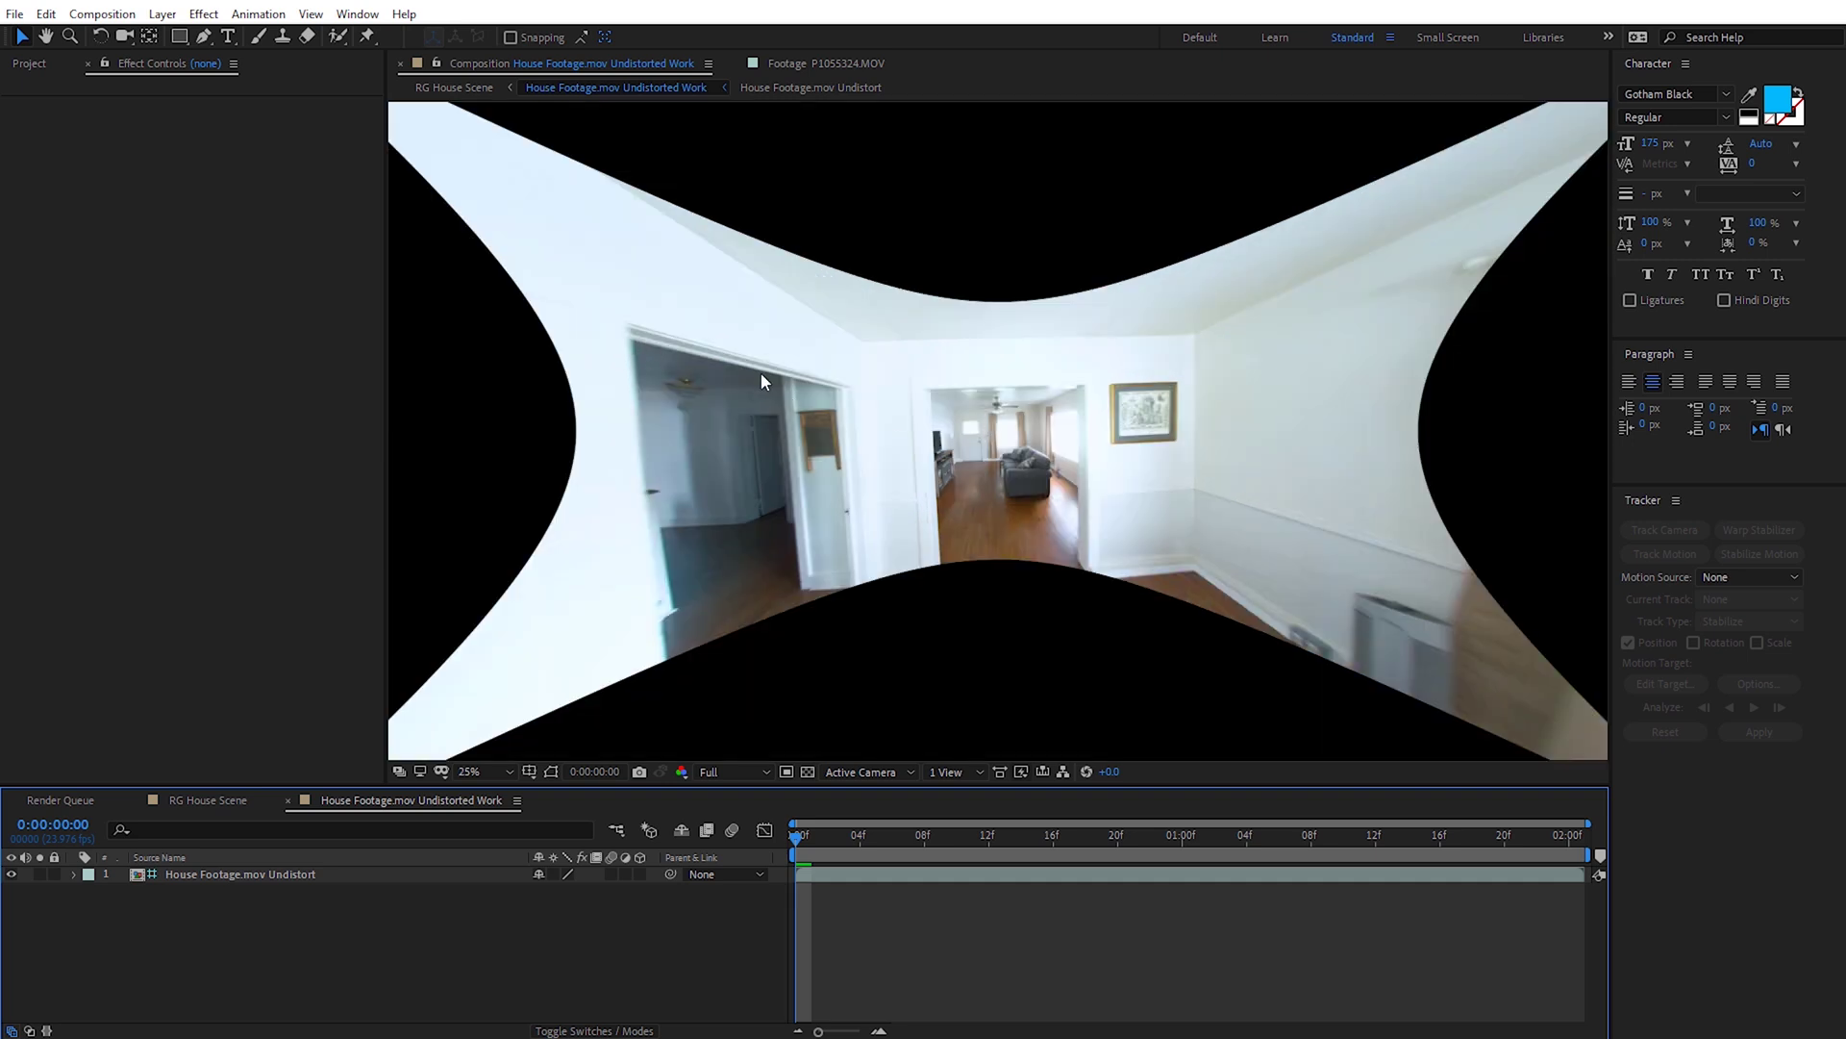
{"action": "left_click_drag", "start_coordinate": [817, 838], "coordinate": [738, 798]}
{"action": "scroll", "coordinate": [1081, 417], "scroll_direction": "up", "scroll_amount": 1}
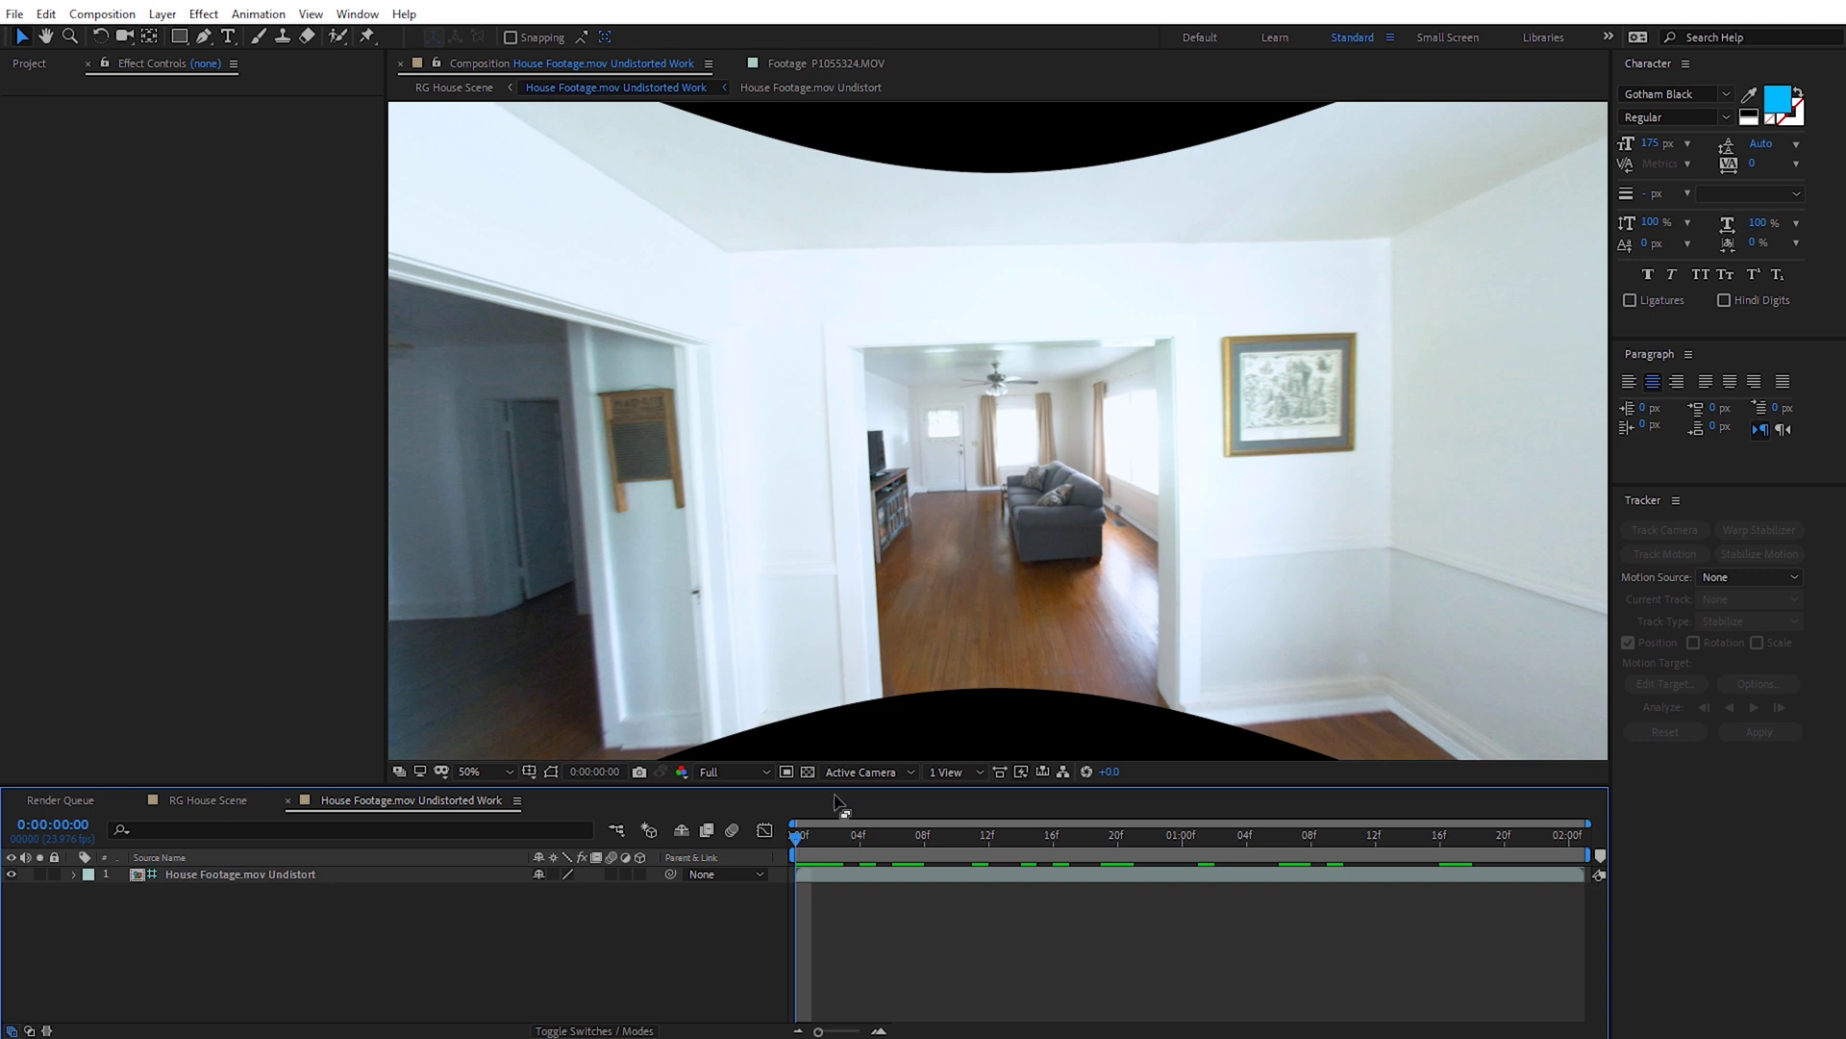
{"action": "scroll", "coordinate": [1018, 428], "scroll_direction": "down", "scroll_amount": 1}
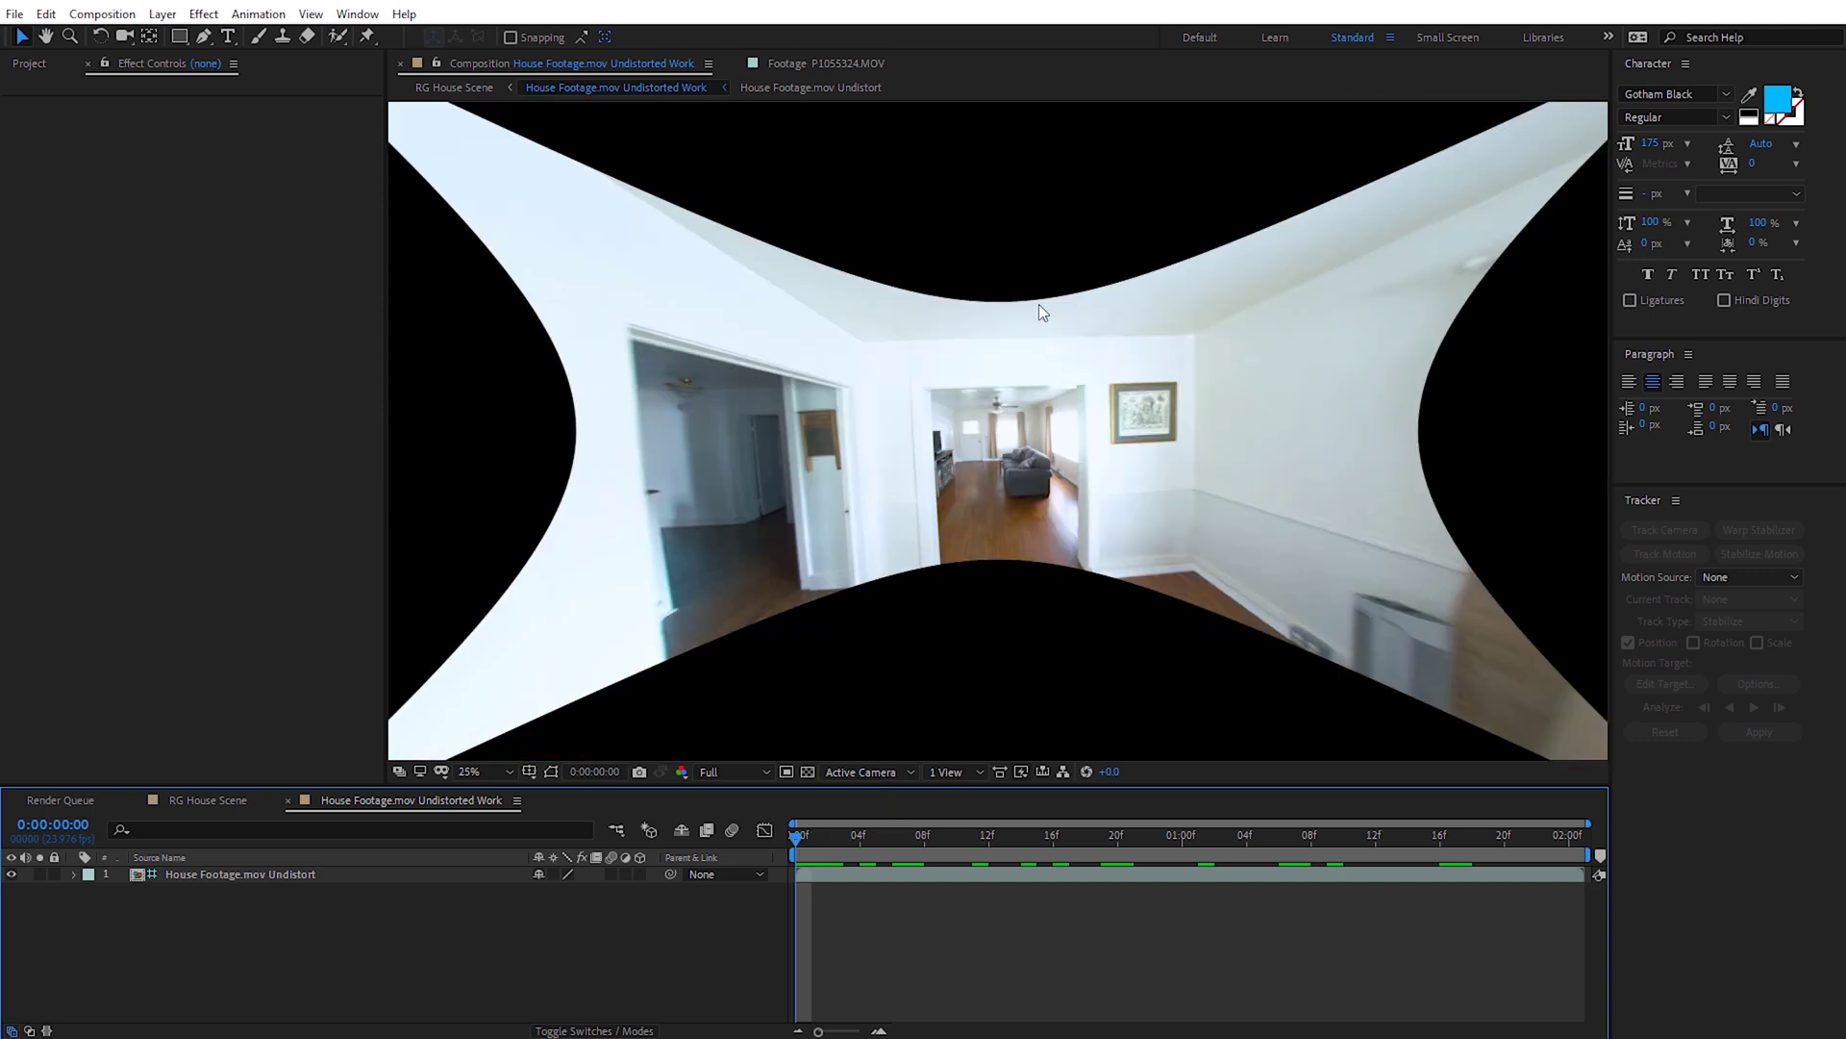
- Check the undistorted precomp's empty areas against the transparency grid, and compare it with the footage layers in the RG House Scene composition
{"action": "left_click", "coordinate": [807, 772]}
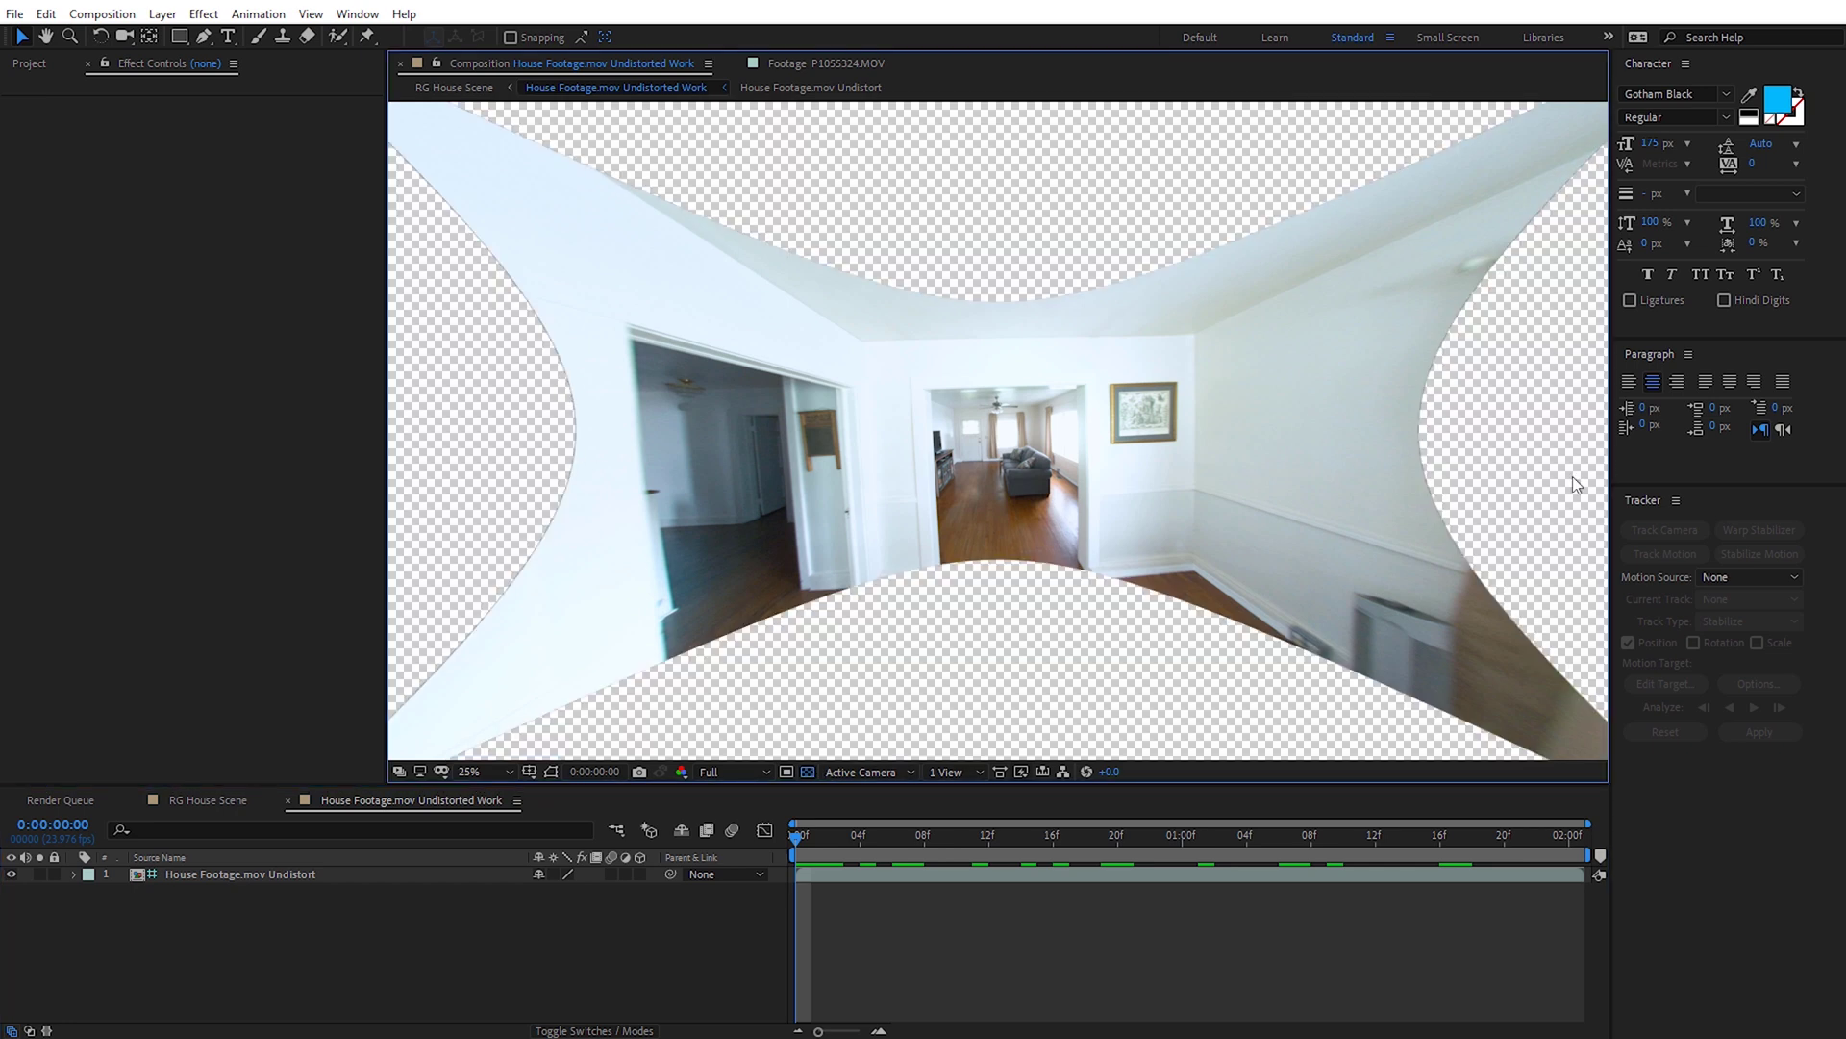
{"action": "left_click", "coordinate": [810, 773]}
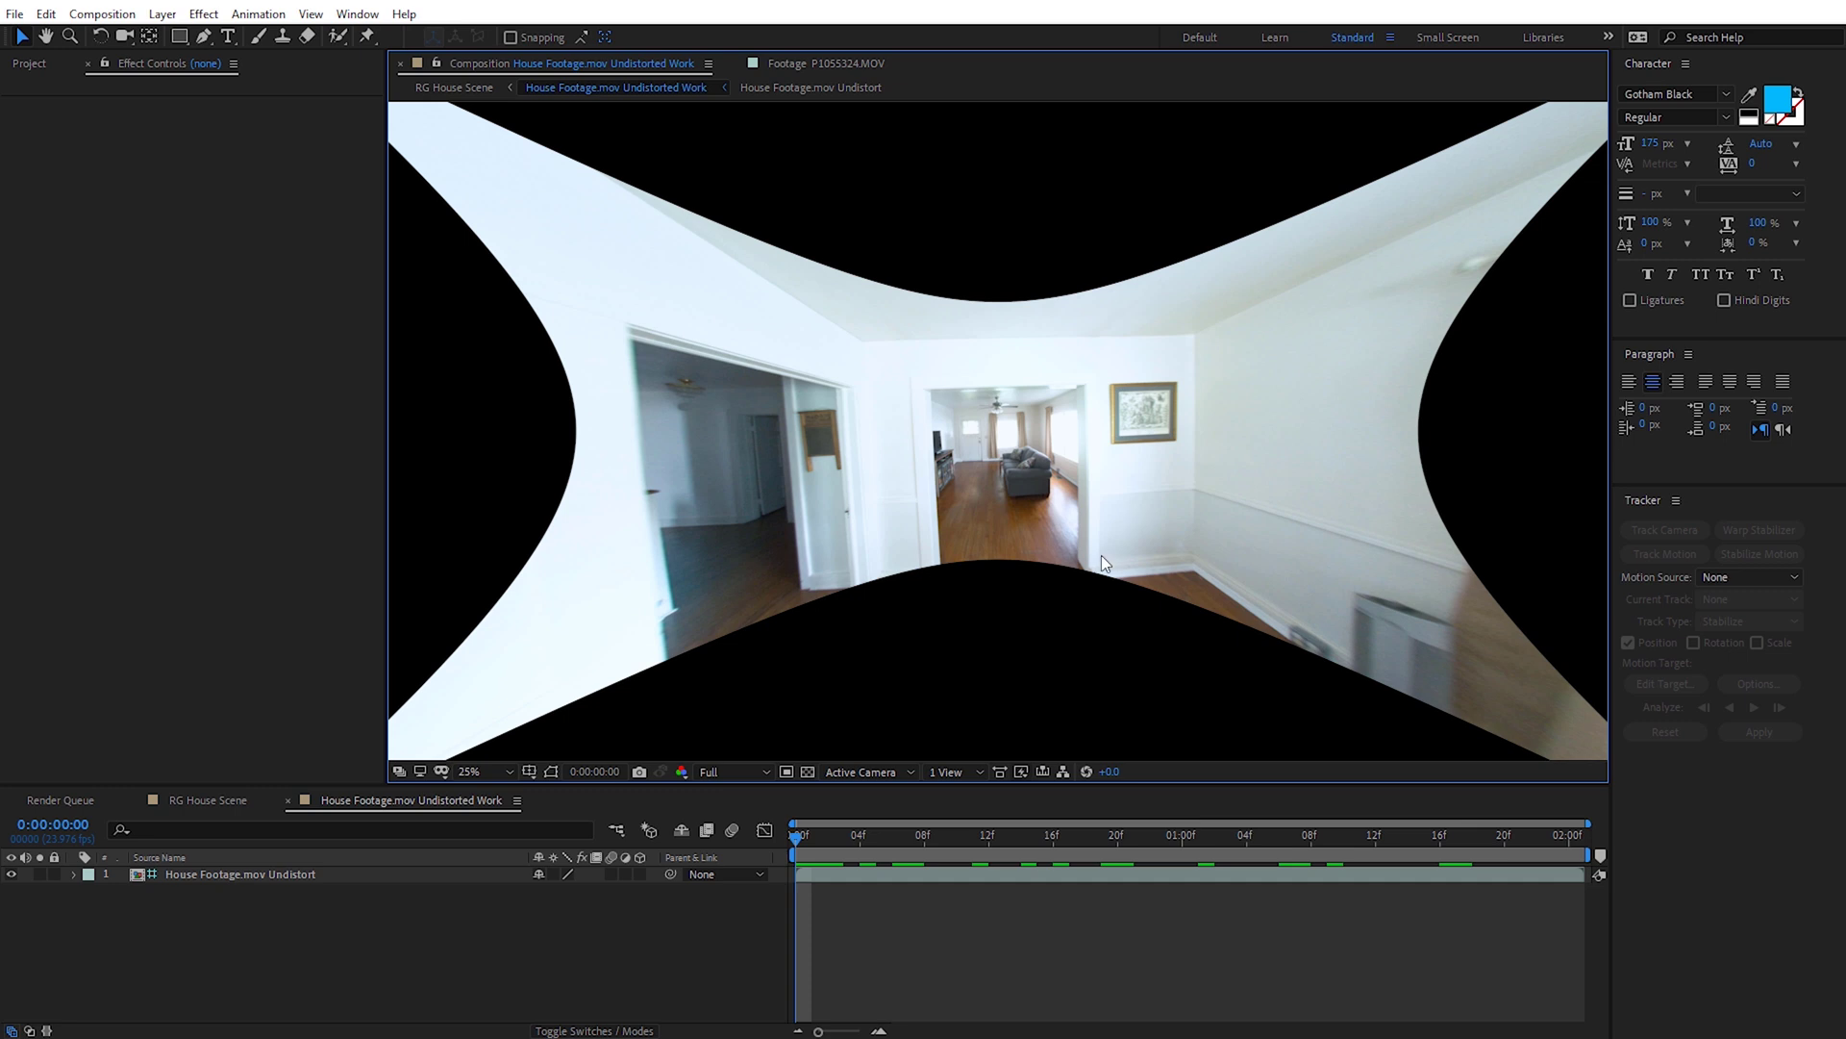
{"action": "left_click", "coordinate": [196, 876]}
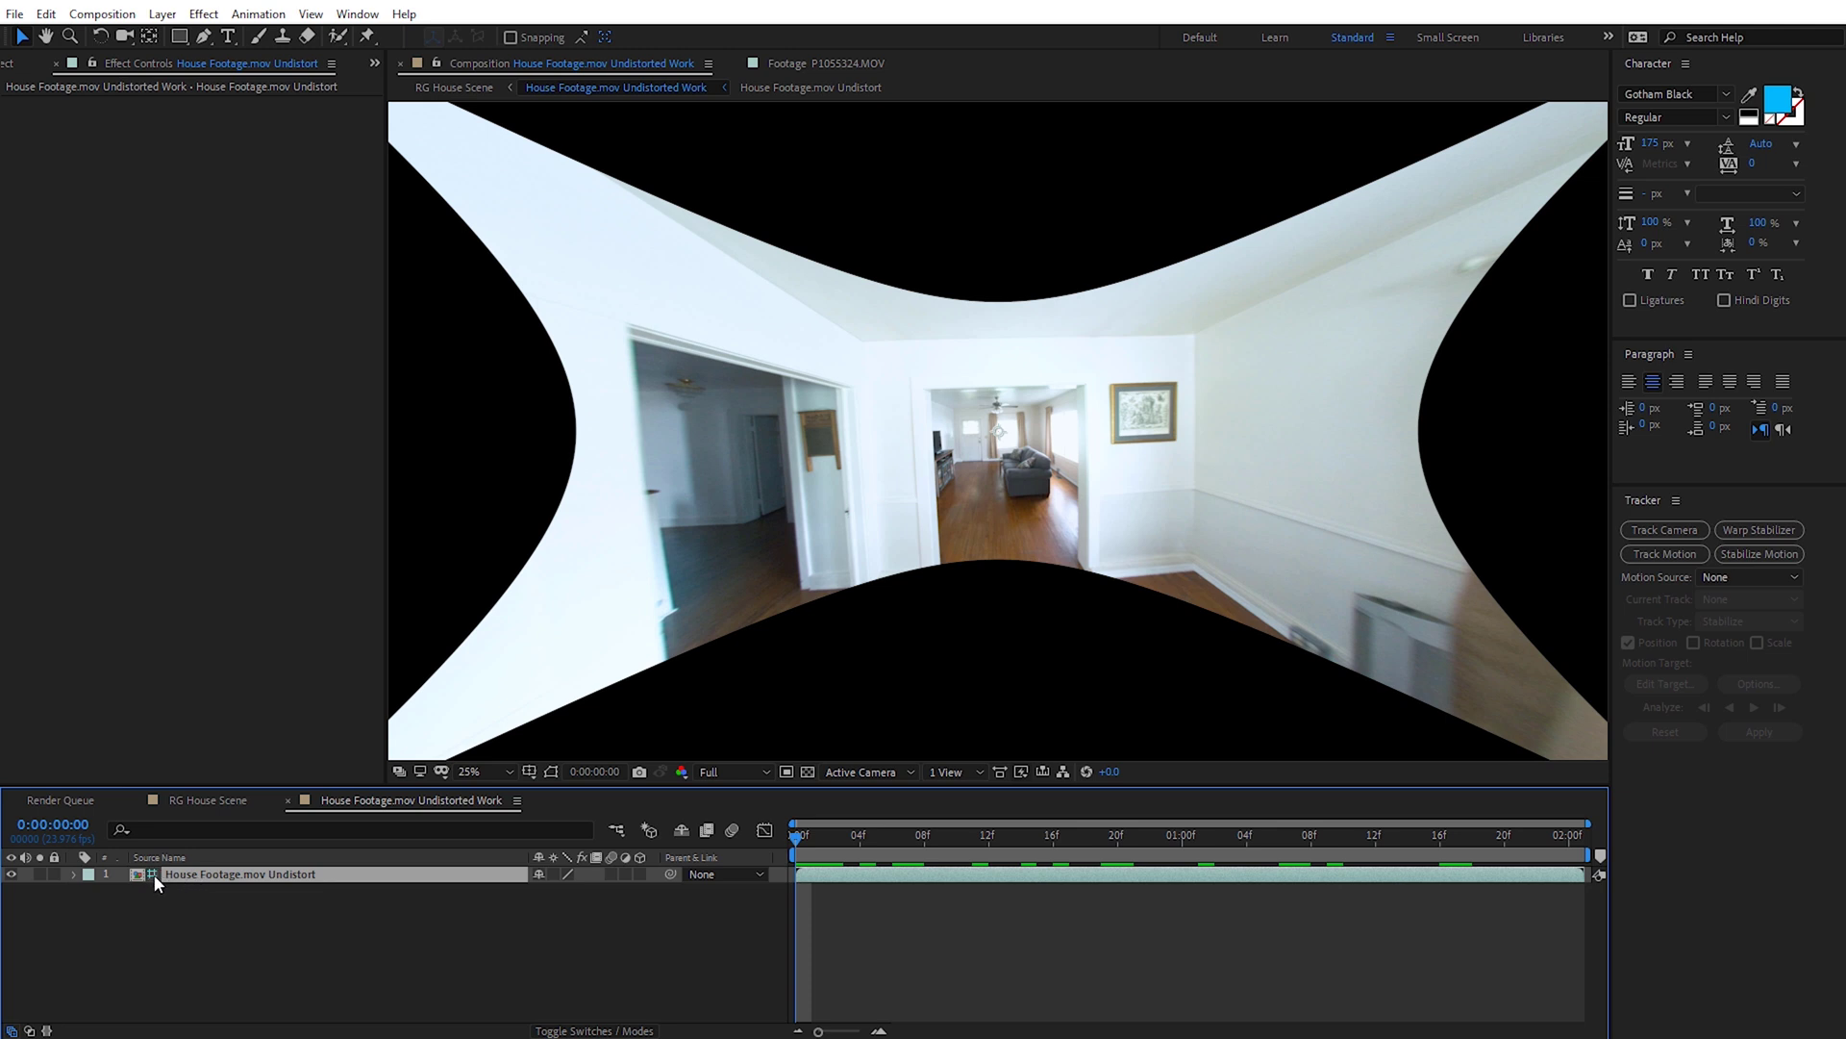
{"action": "left_click", "coordinate": [213, 799]}
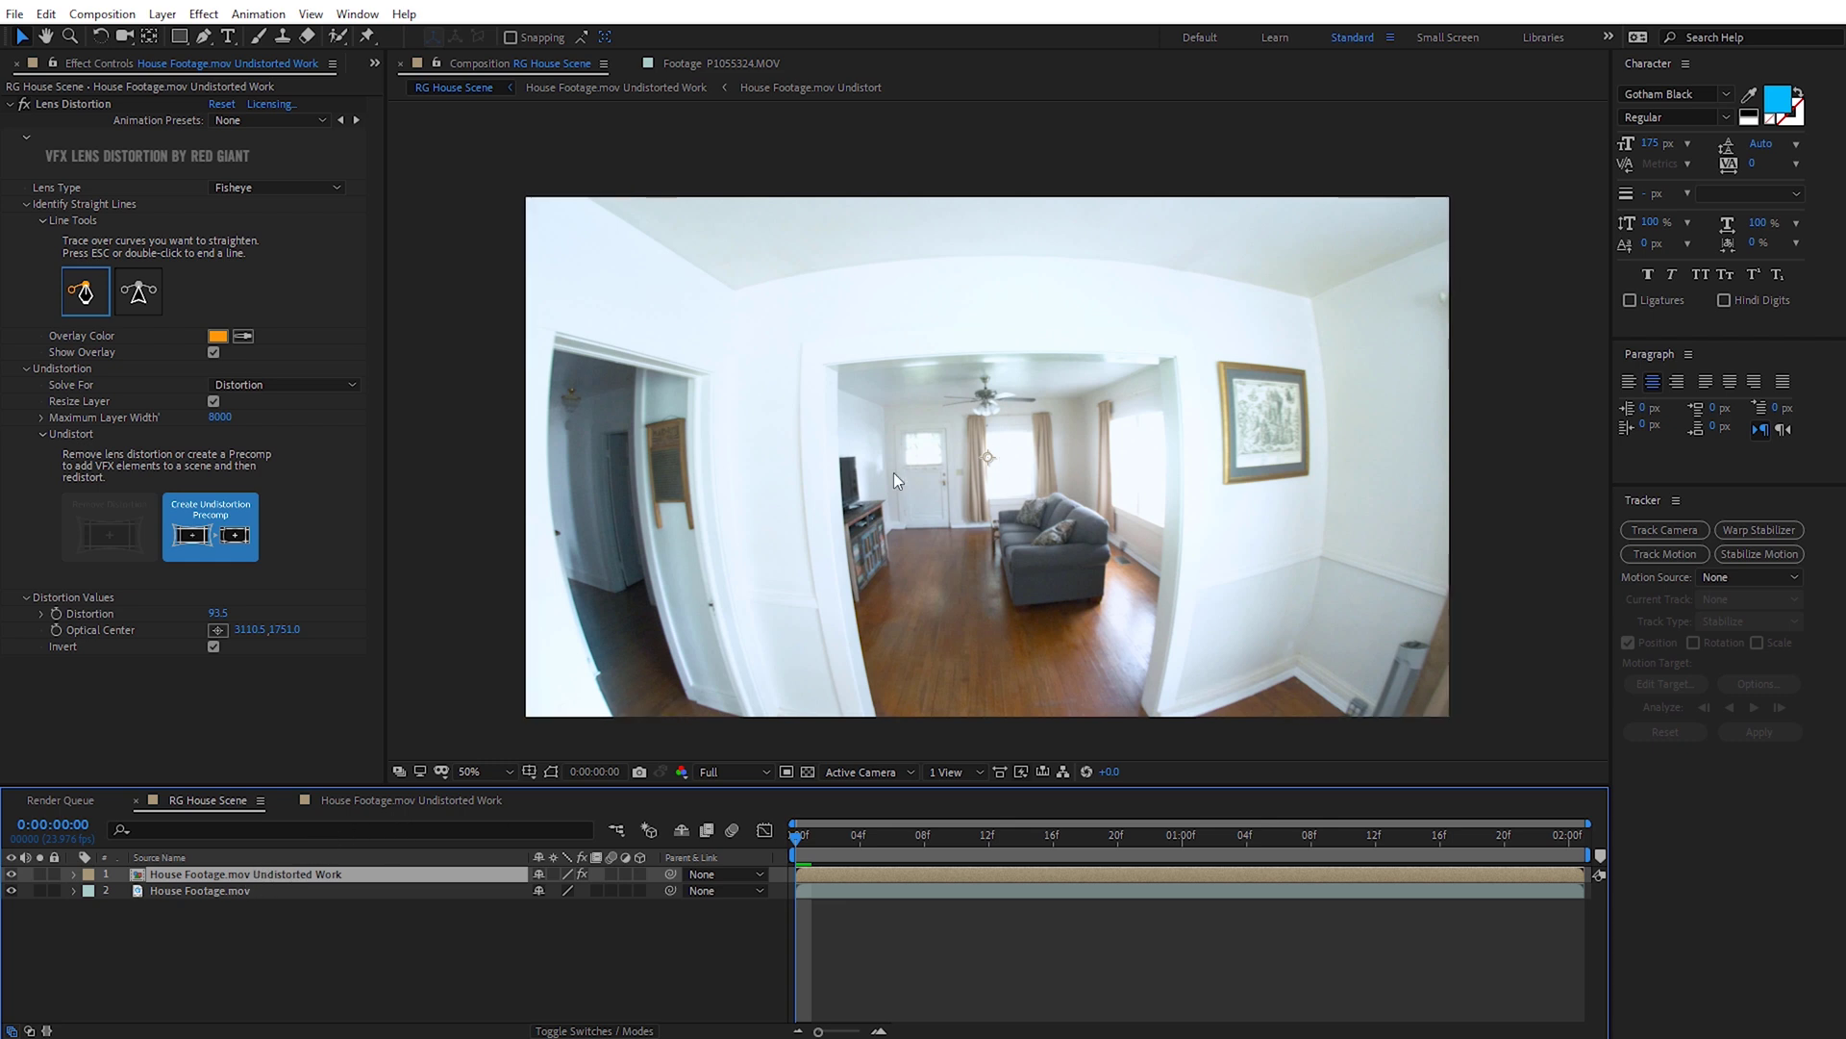
{"action": "left_click", "coordinate": [746, 695]}
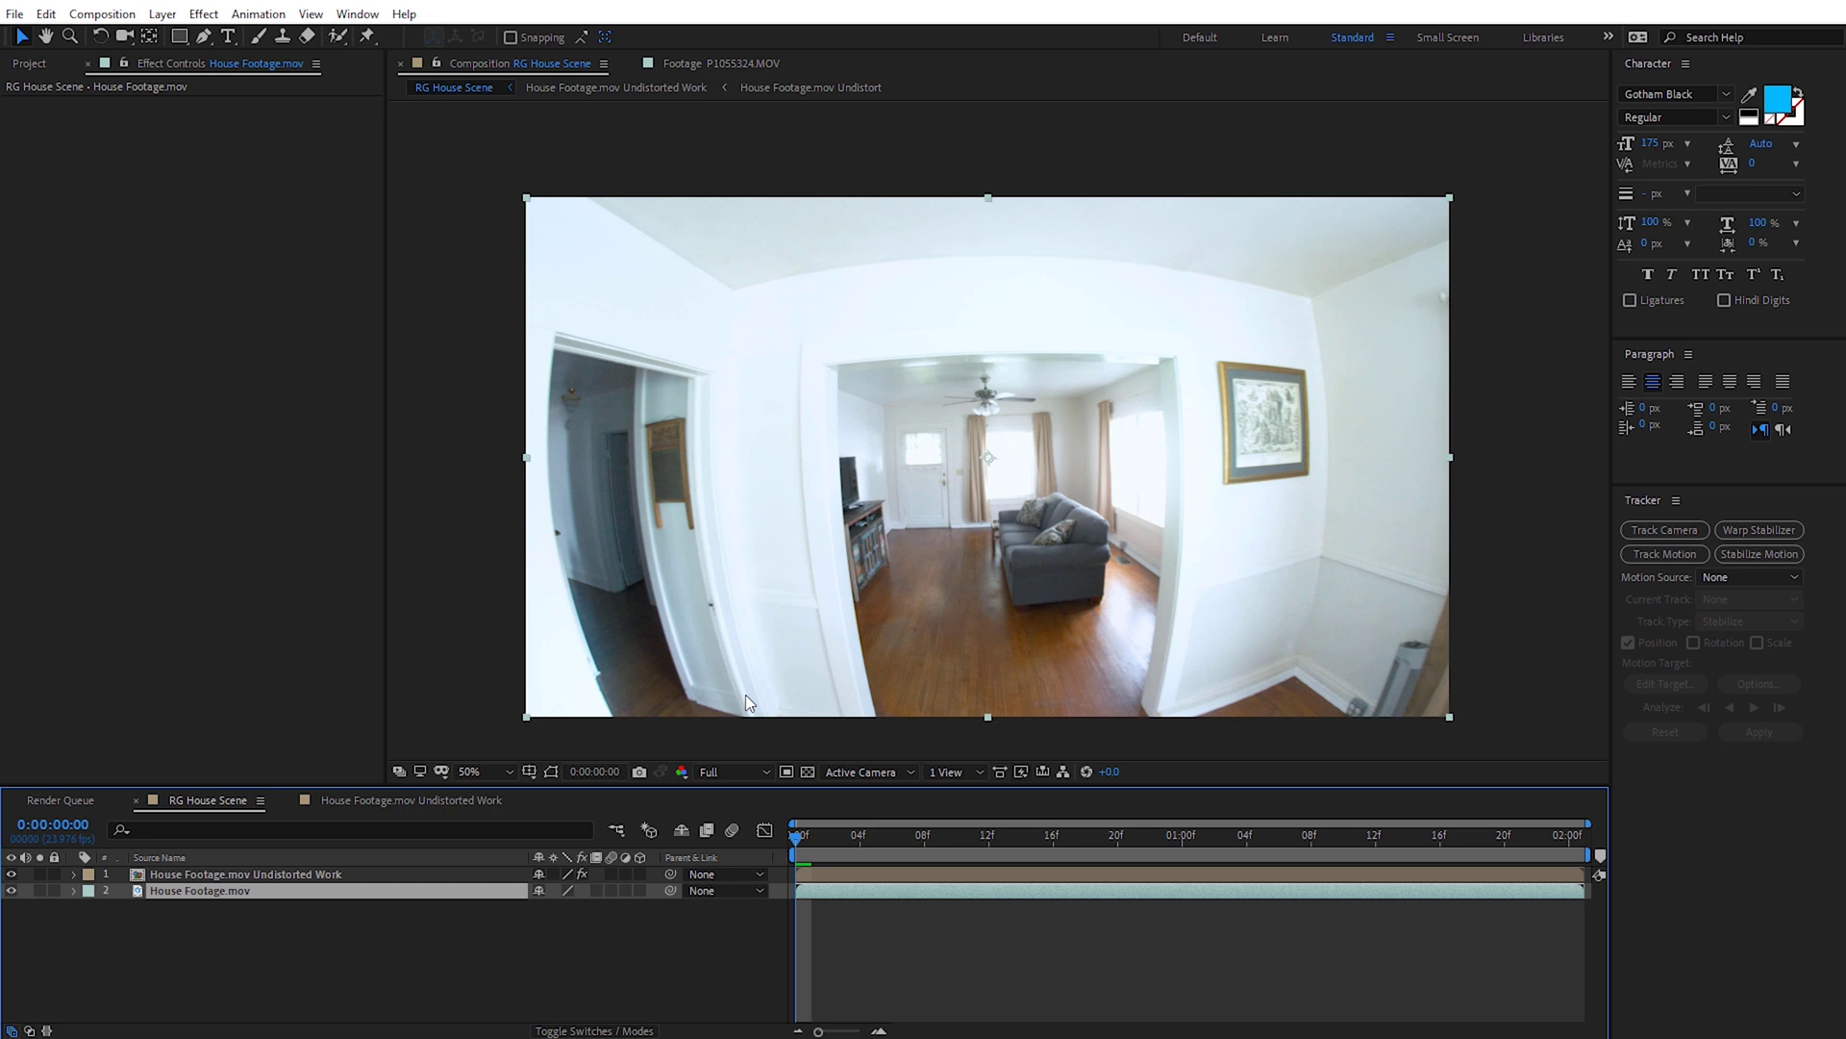
{"action": "left_click", "coordinate": [371, 799]}
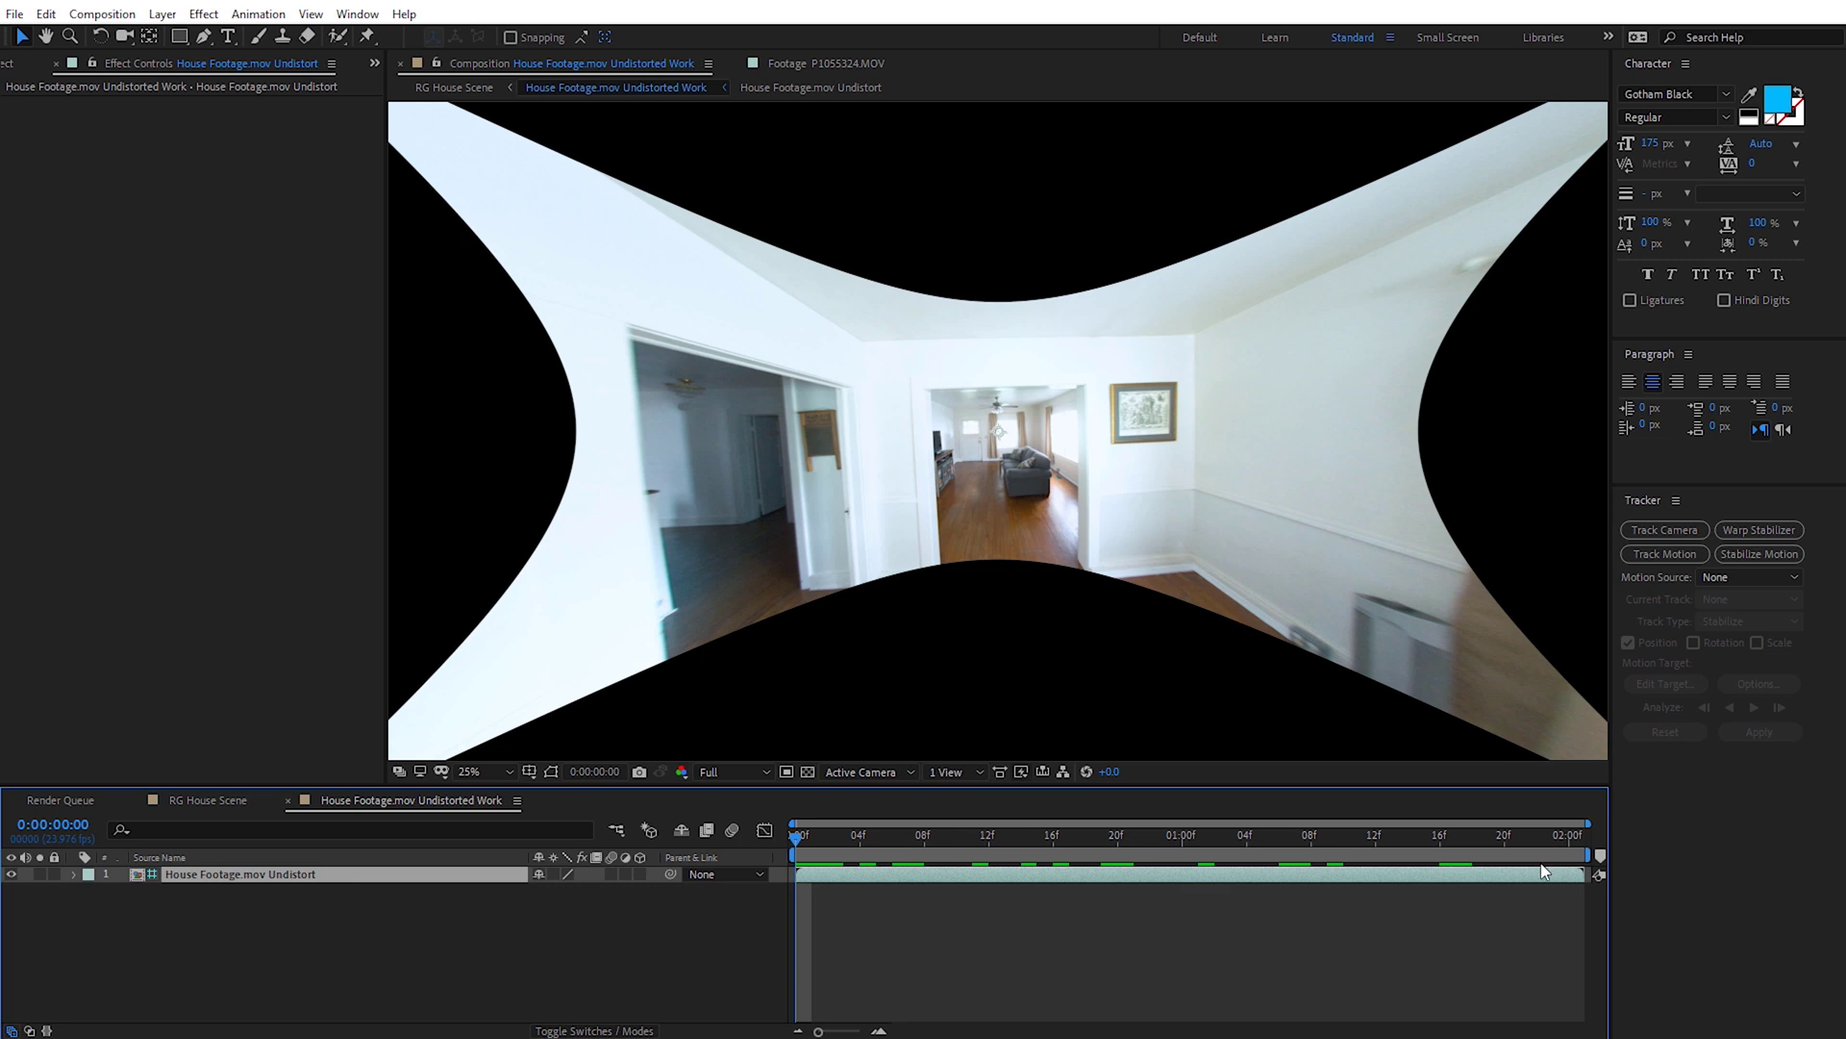
- Track the camera on the undistorted footage layer, scrub through the solved track points, and check the full flattened frame
{"action": "left_click", "coordinate": [1666, 535]}
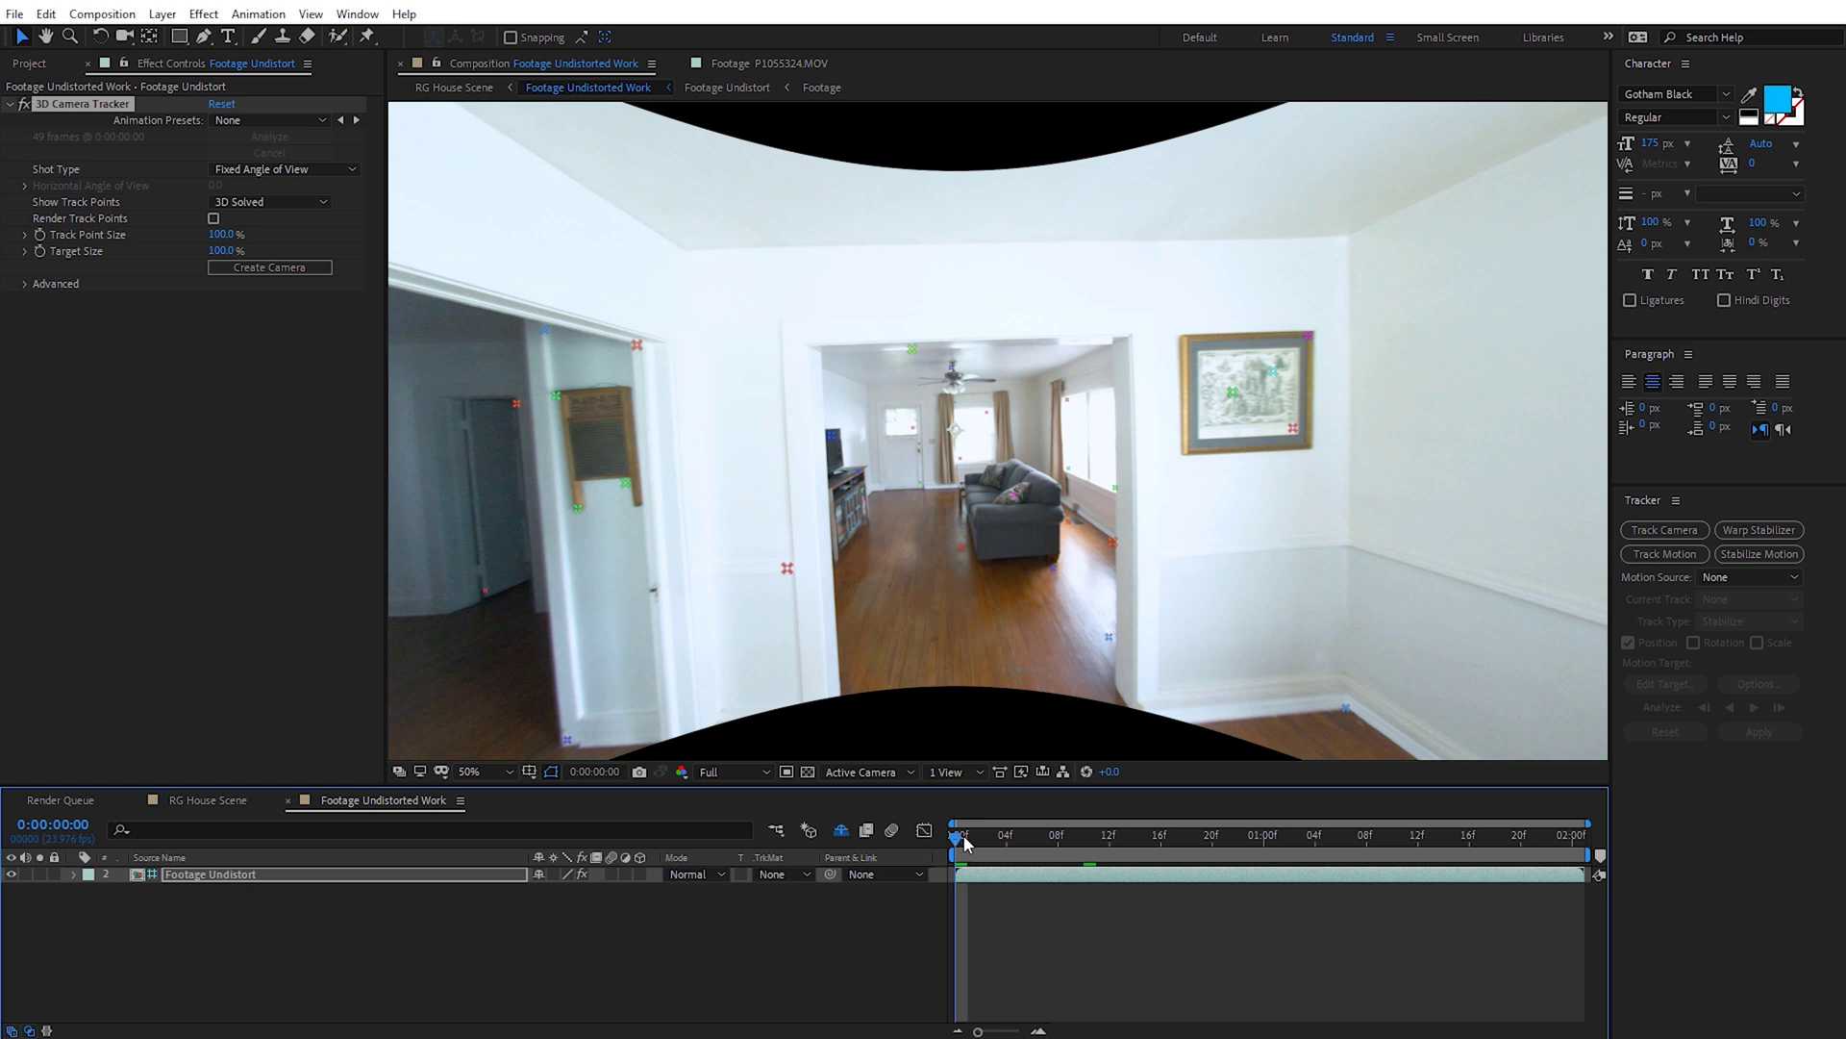
{"action": "left_click_drag", "start_coordinate": [981, 846], "coordinate": [1046, 846]}
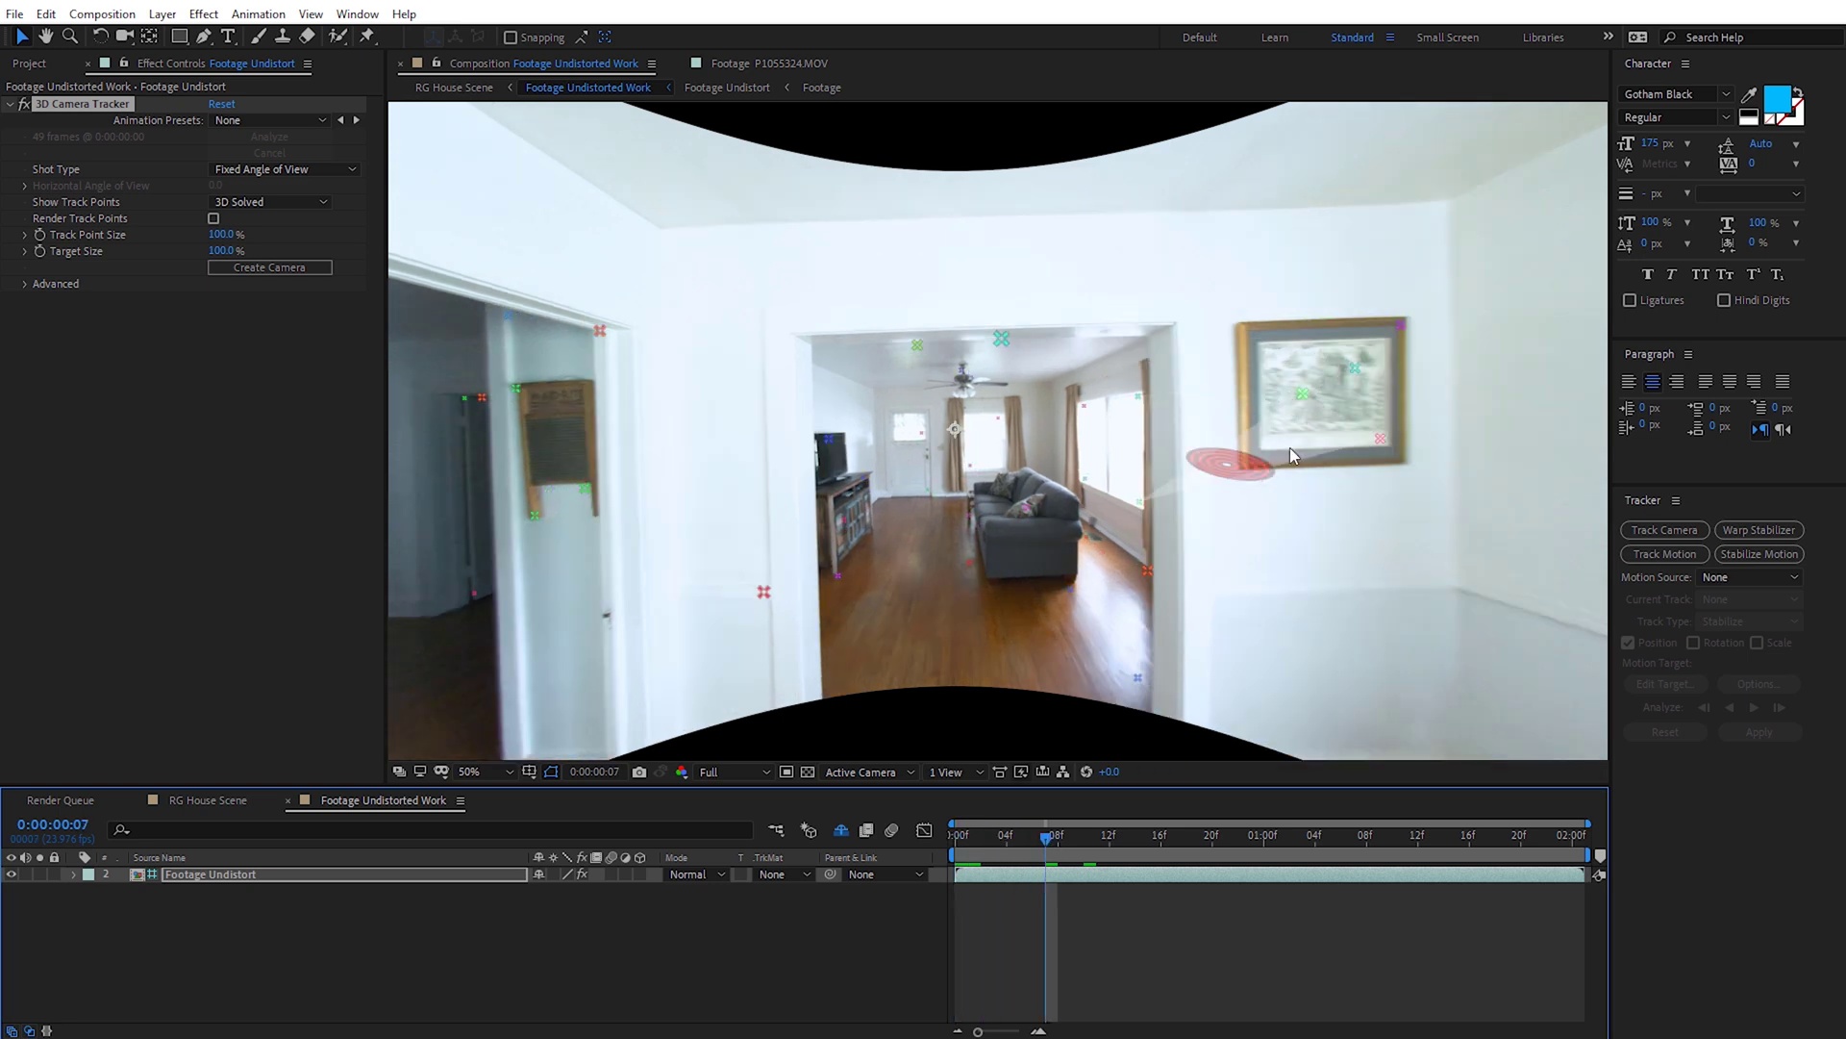
{"action": "left_click_drag", "start_coordinate": [1046, 845], "coordinate": [956, 845]}
{"action": "scroll", "coordinate": [972, 458], "scroll_direction": "down", "scroll_amount": 4}
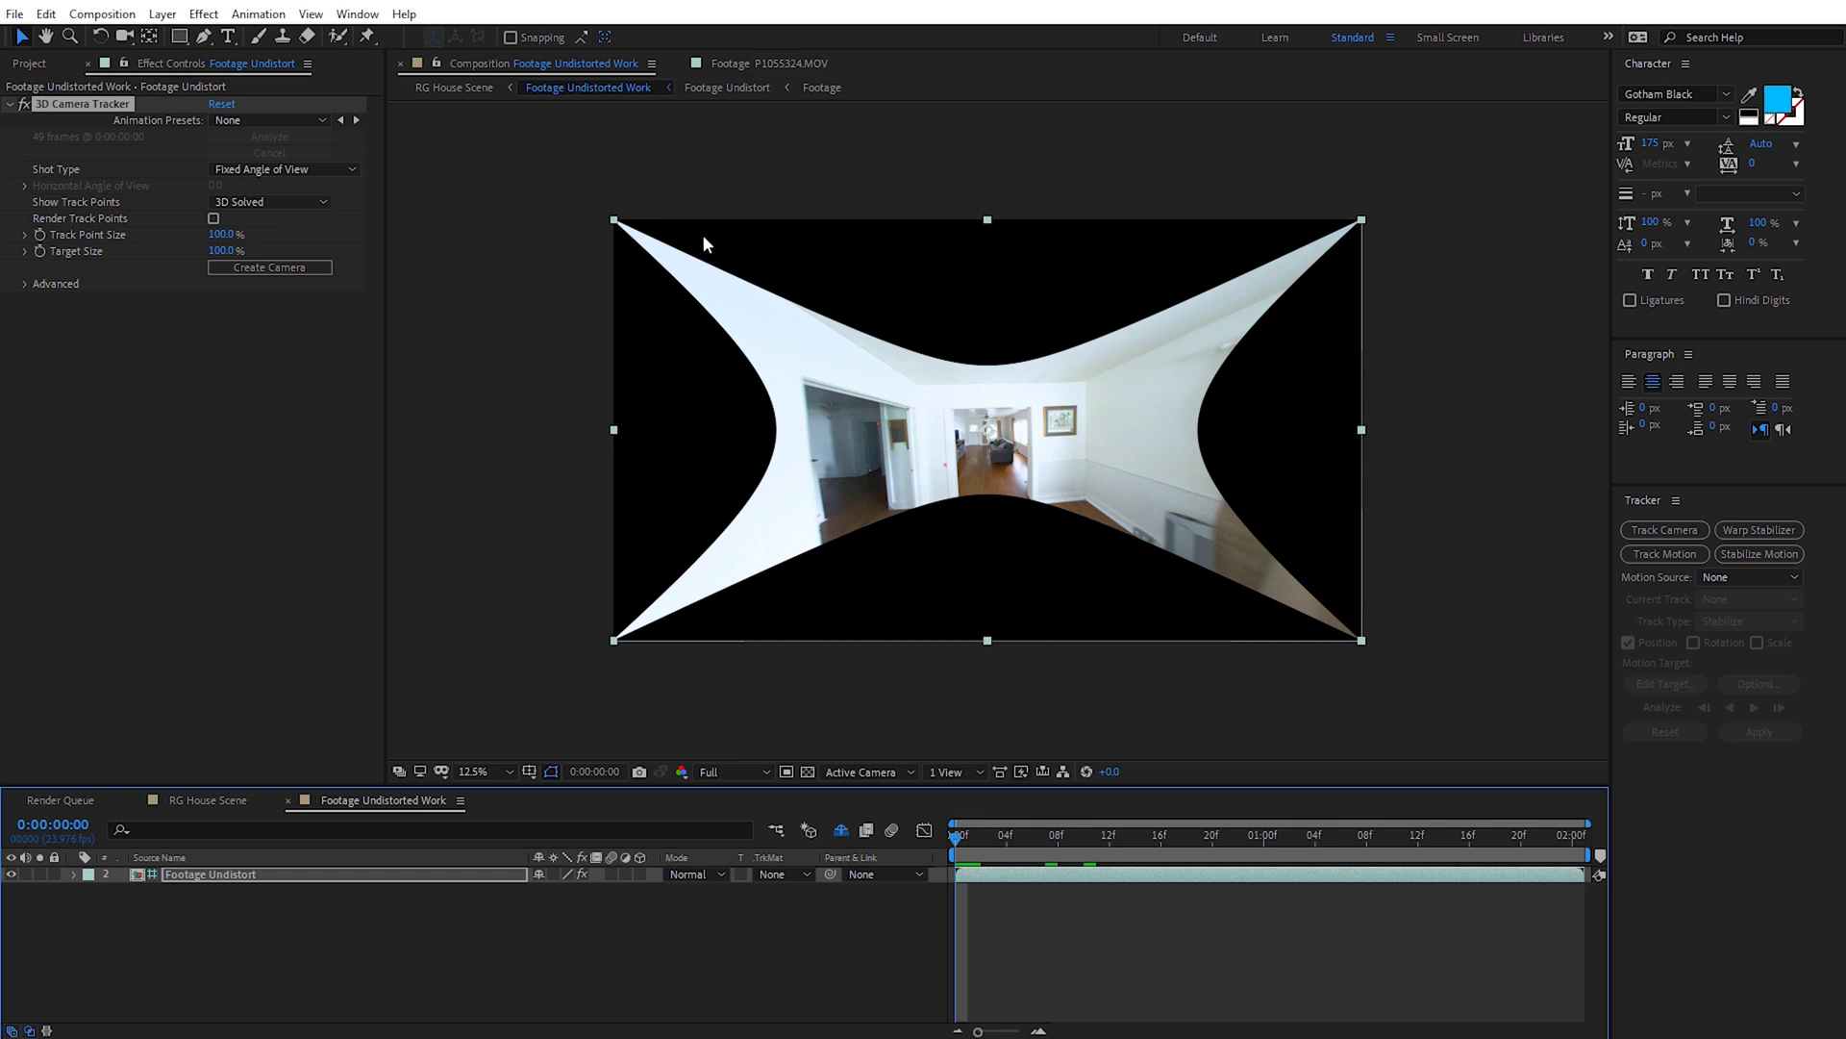
{"action": "scroll", "coordinate": [1129, 446], "scroll_direction": "up", "scroll_amount": 4}
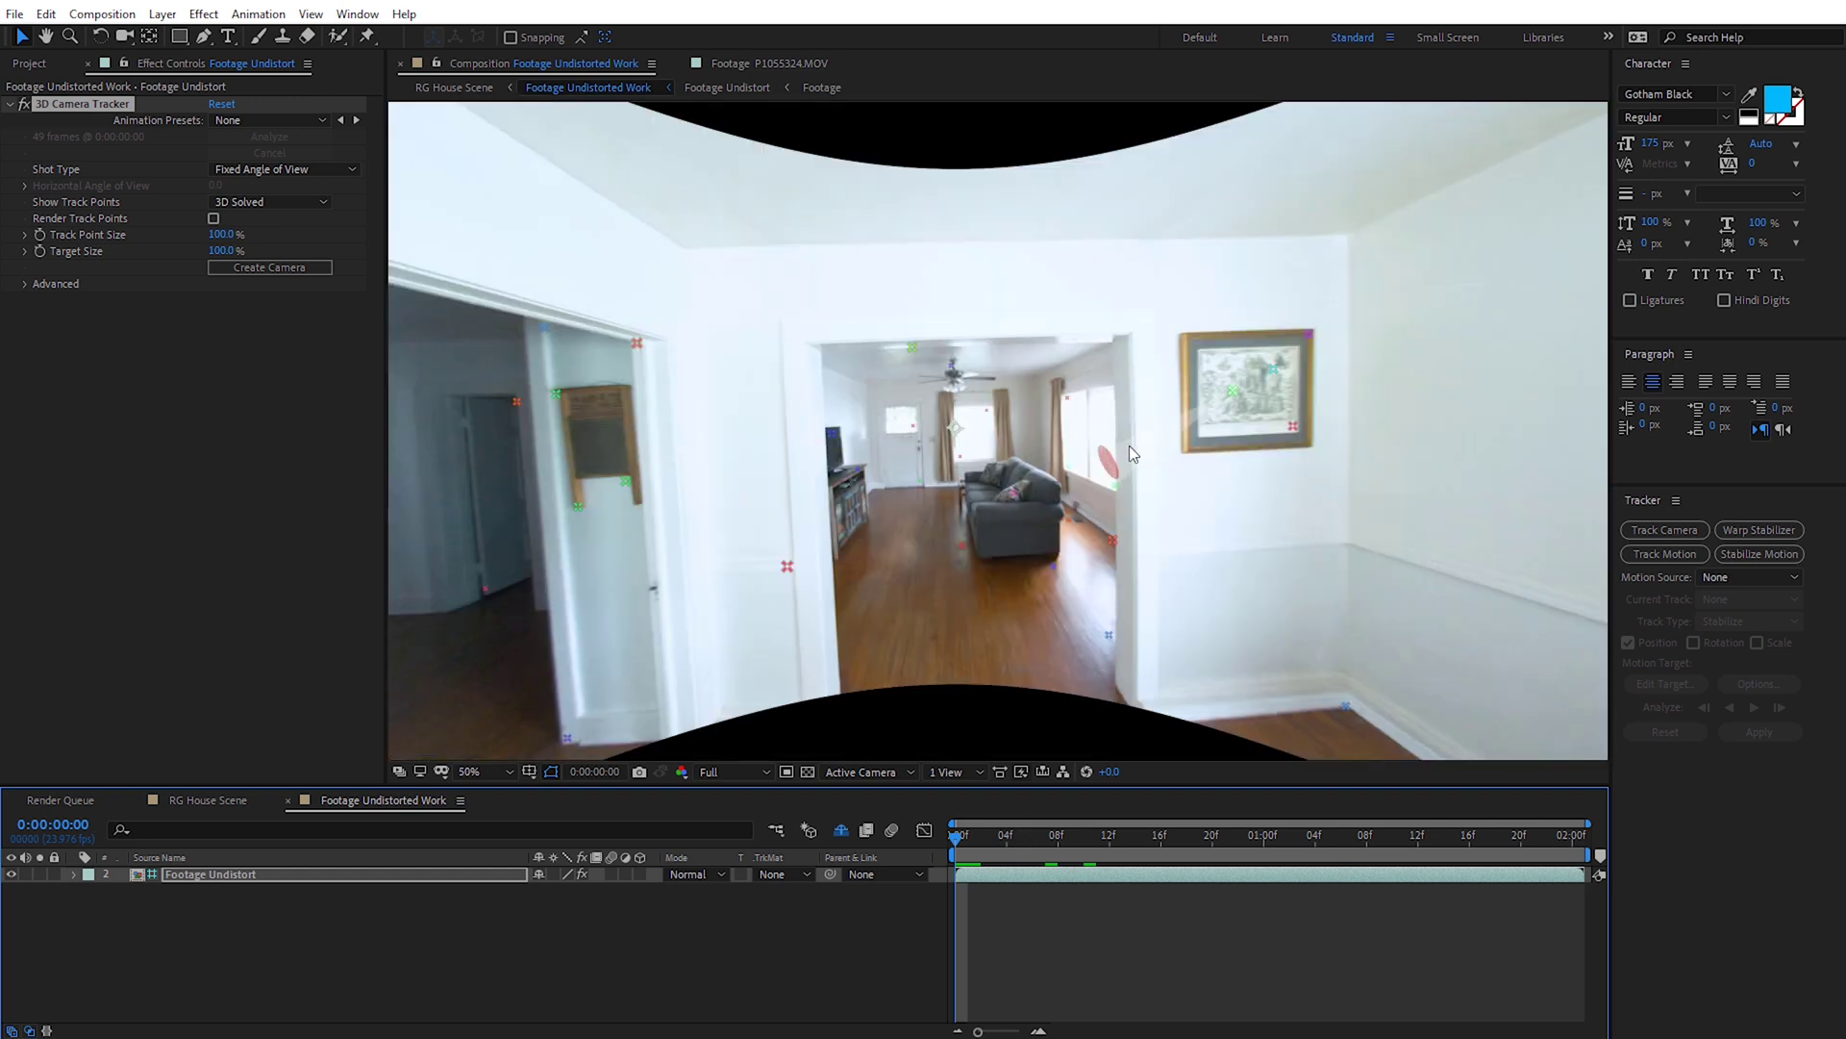
- Create a solid and camera from the track points on the framed picture, and set the solid's orientation to 0, 0, 0
{"action": "right_click", "coordinate": [1262, 388]}
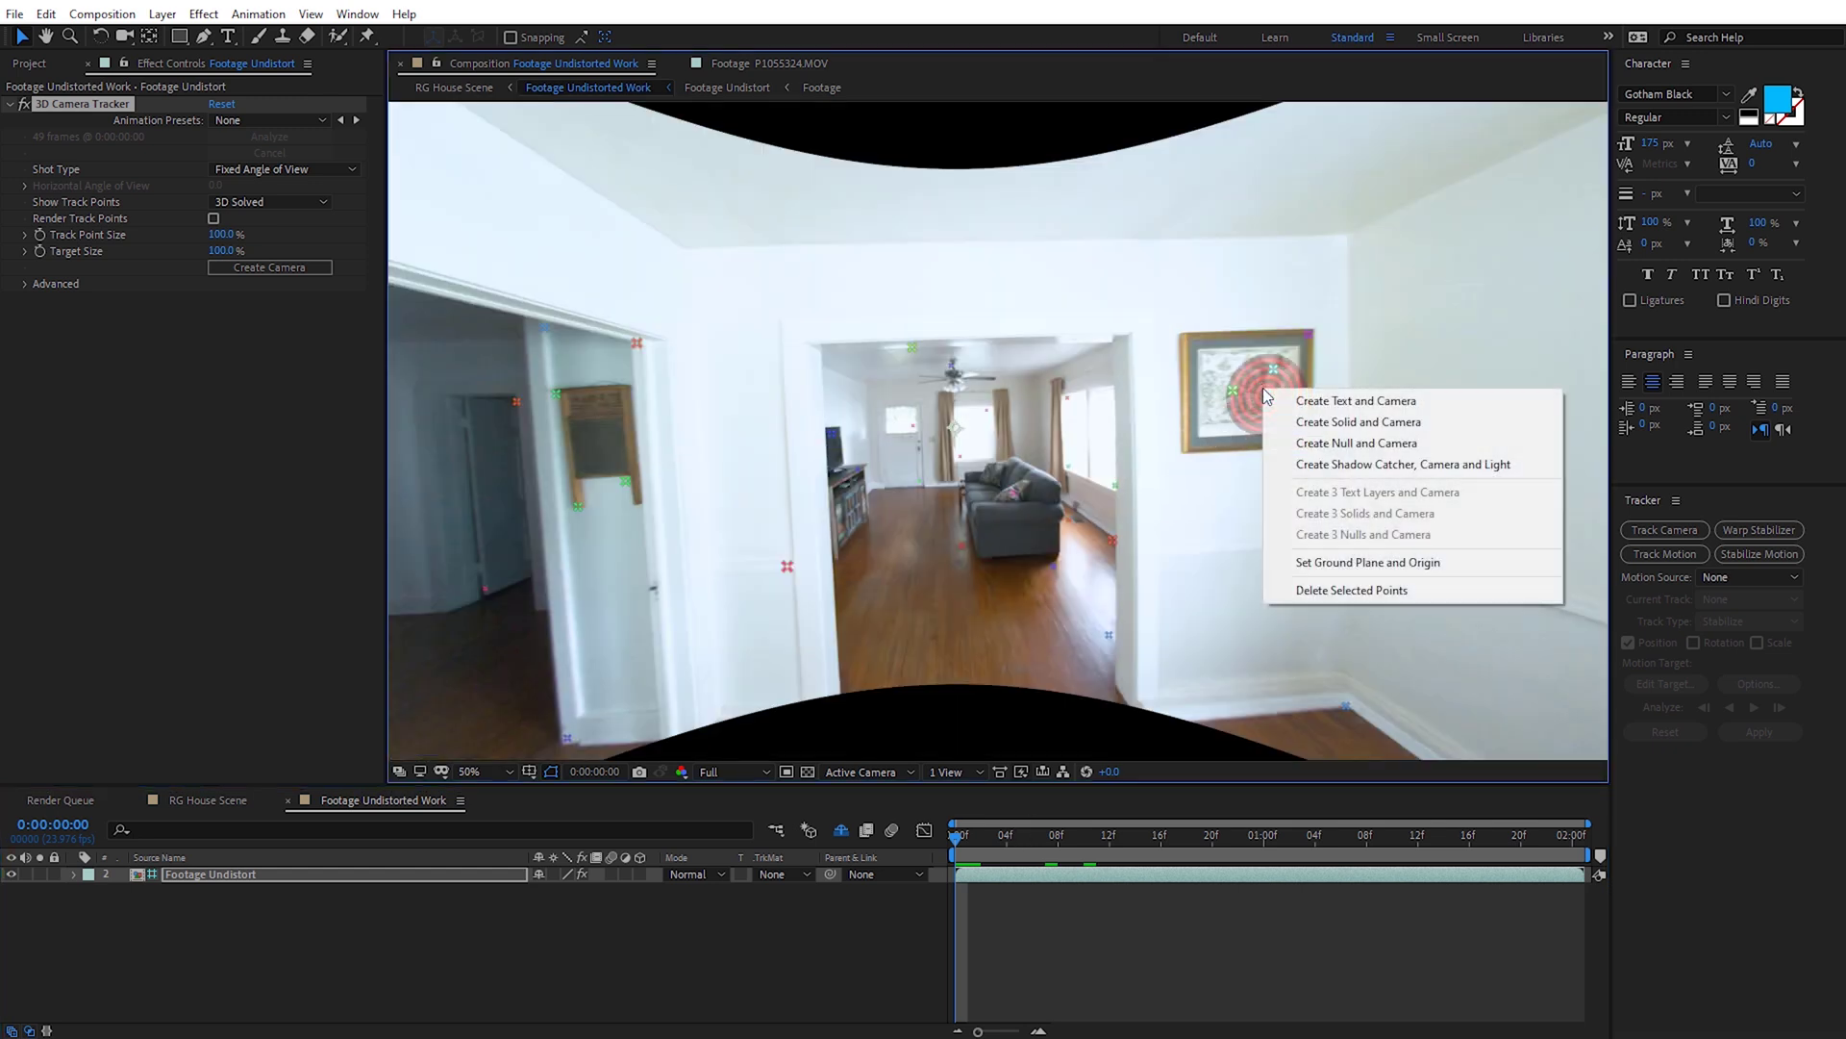
{"action": "left_click", "coordinate": [1321, 427]}
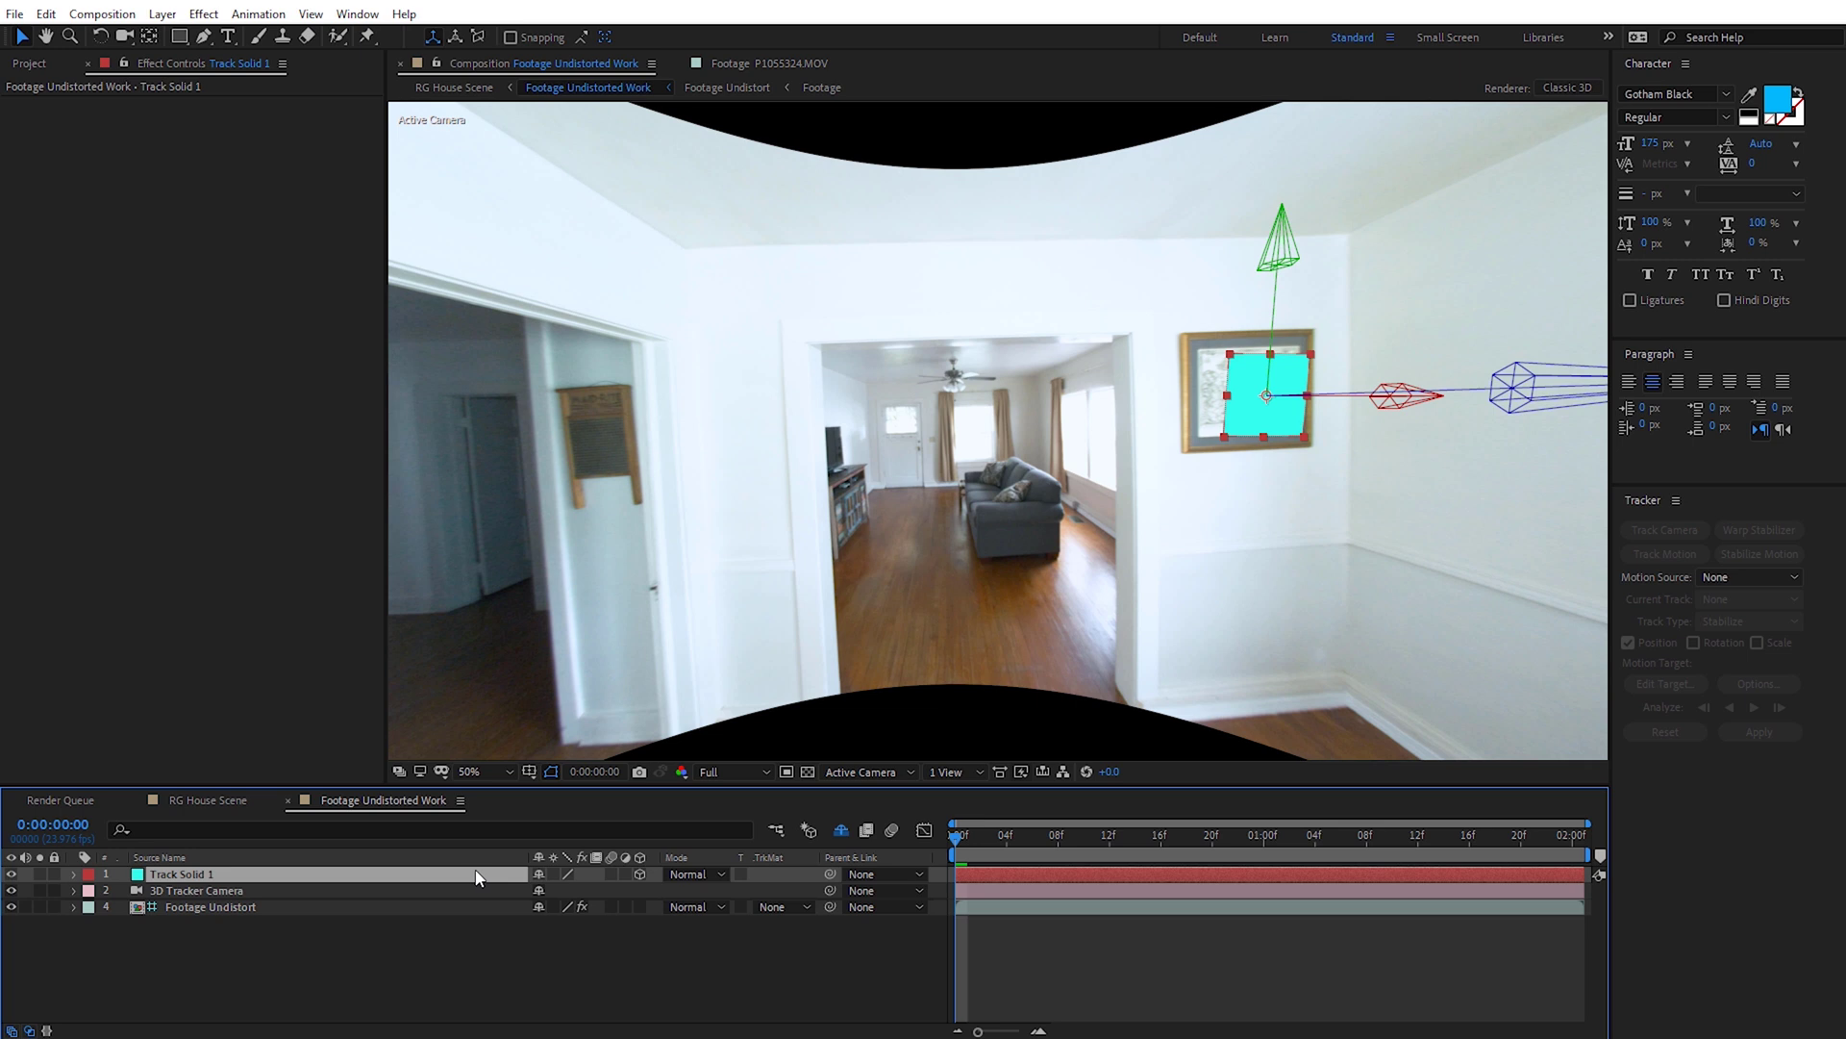
{"action": "key", "text": "r"}
{"action": "left_click", "coordinate": [544, 889]}
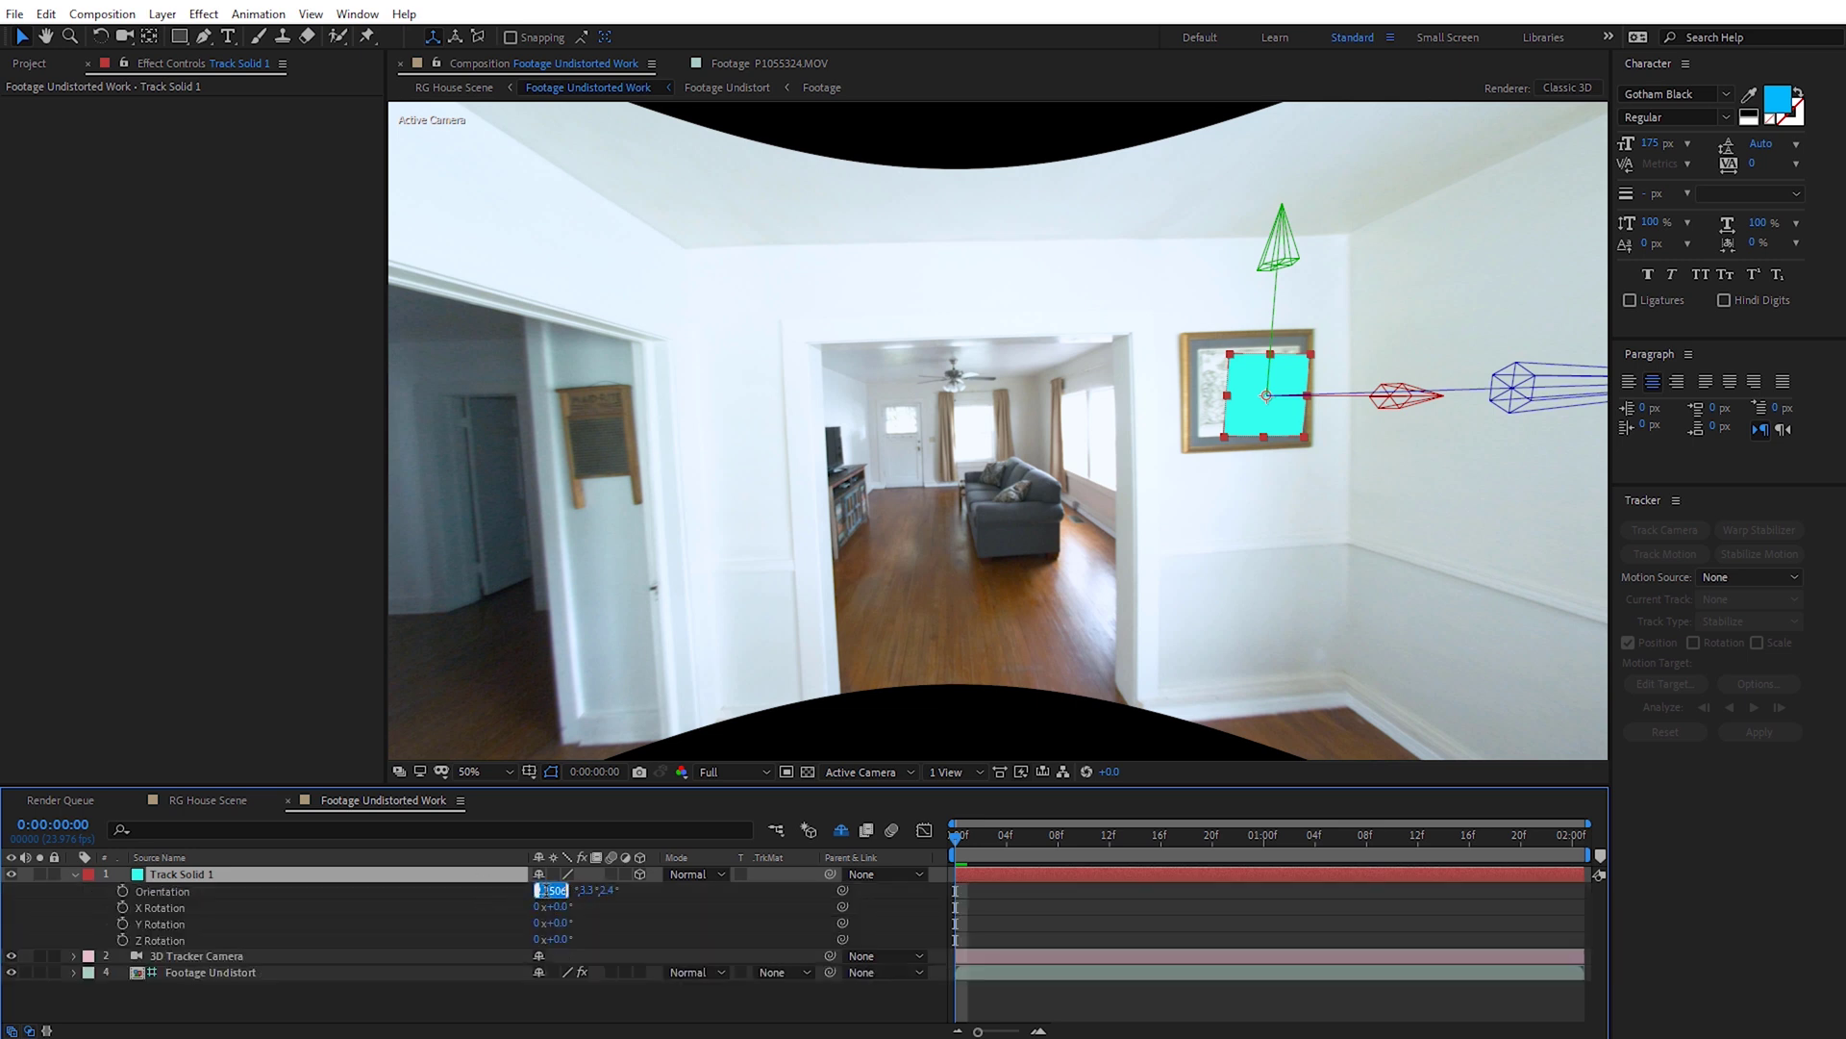
{"action": "type", "text": "0"}
{"action": "key", "text": "Tab"}
{"action": "type", "text": "0"}
{"action": "key", "text": "Tab"}
{"action": "type", "text": "0"}
{"action": "key", "text": "Return"}
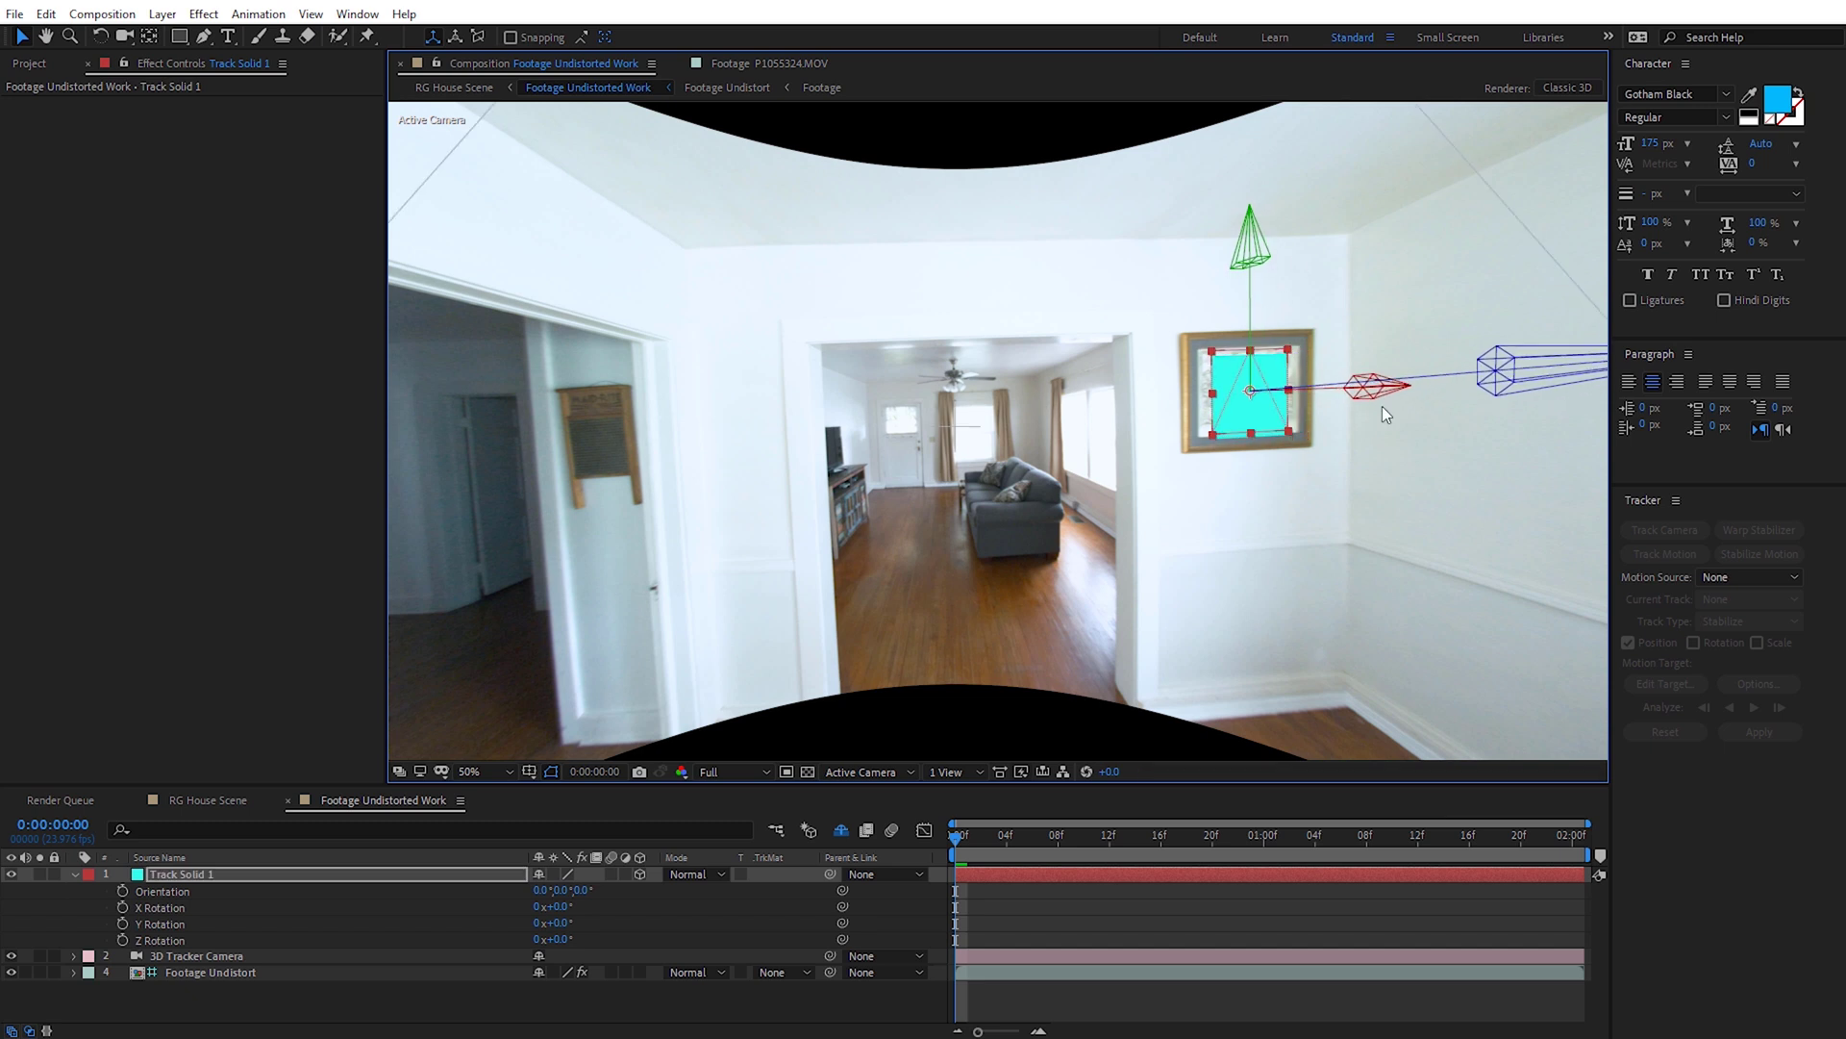
- Scale Track Solid 1 to 138.7, 117.6, 103.6% to fill the picture frame, and check its tracking at frame 11
{"action": "key", "text": "s"}
{"action": "left_click", "coordinate": [1099, 837]}
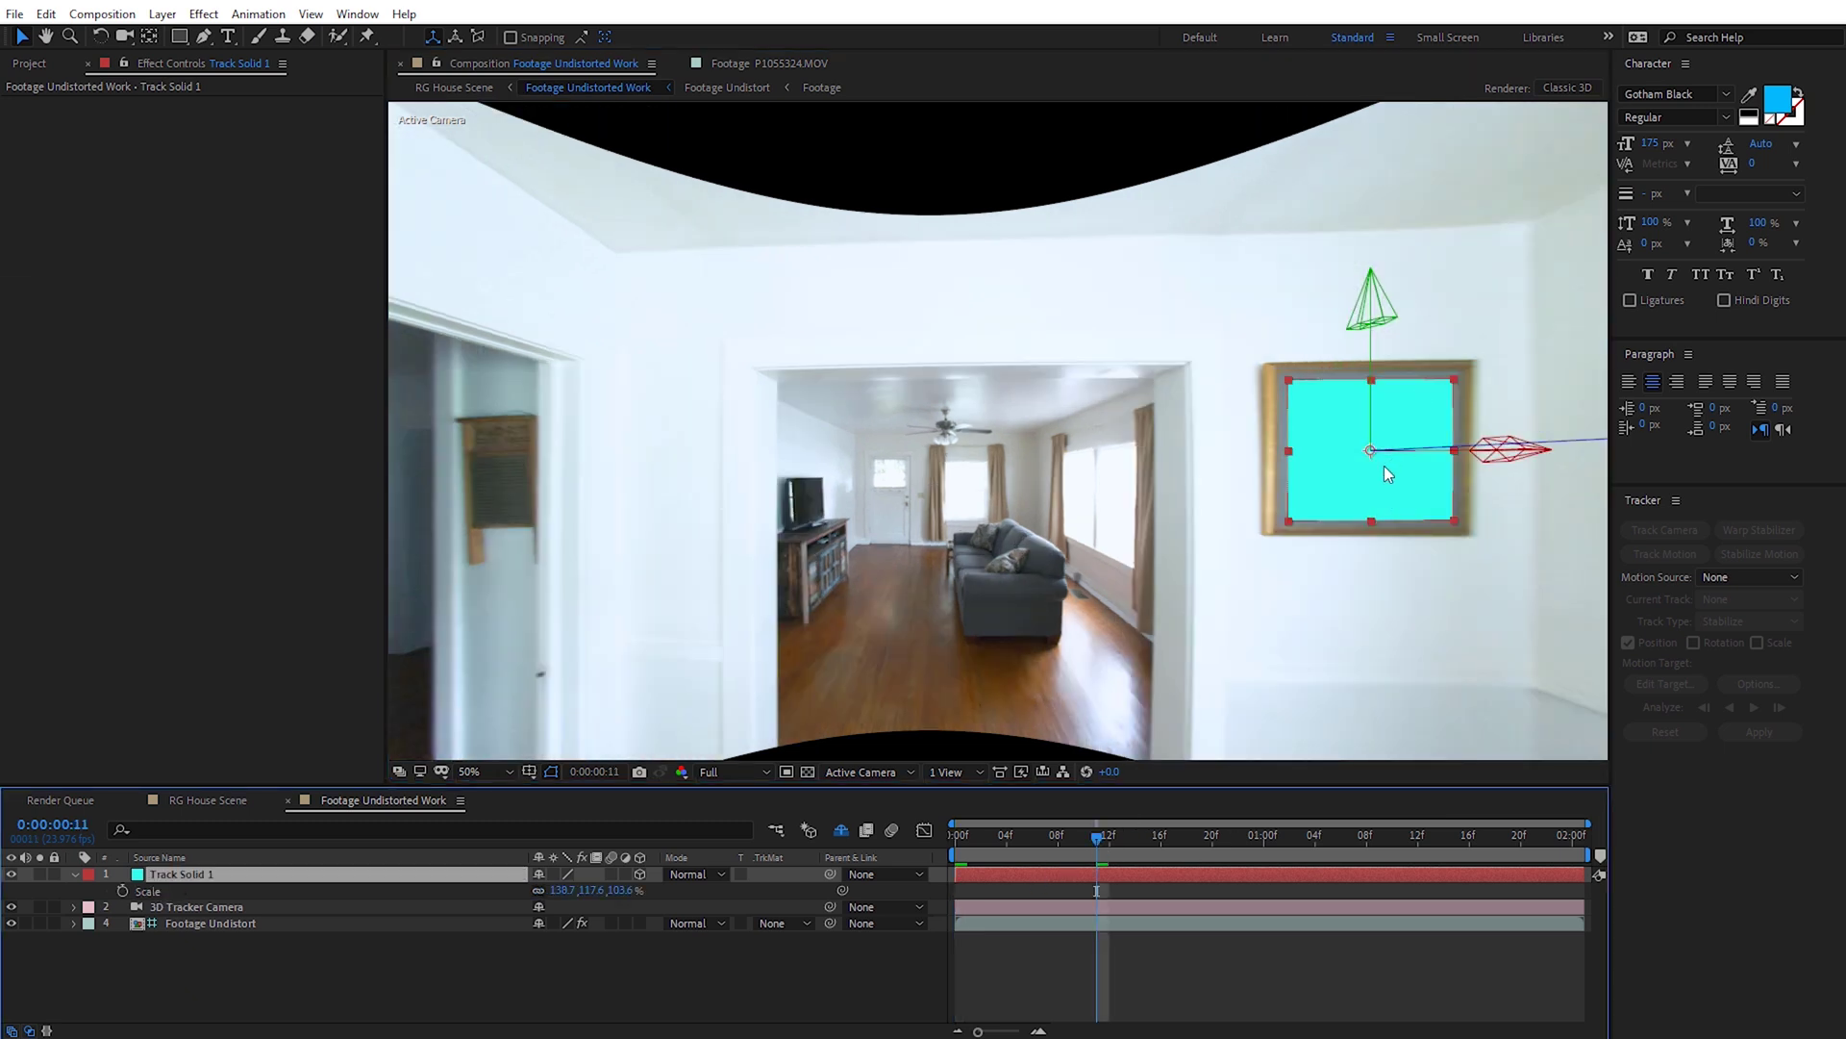
{"action": "left_click", "coordinate": [958, 835]}
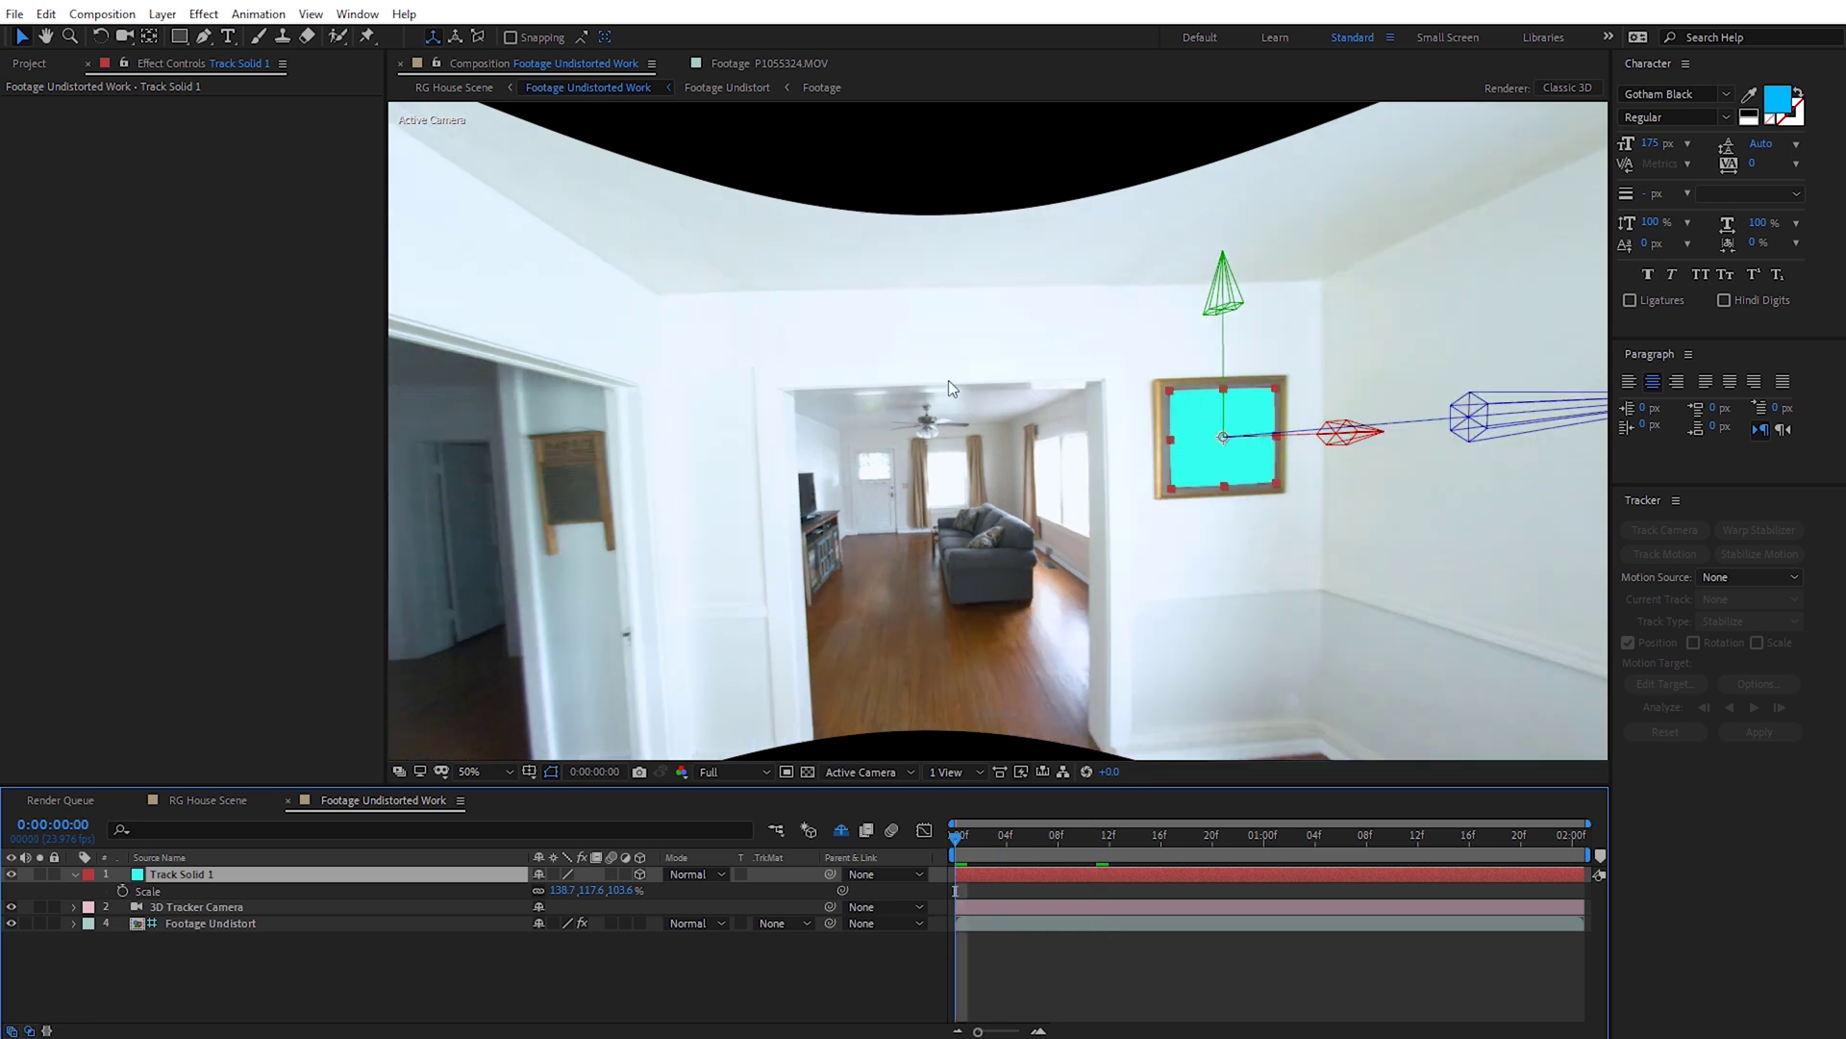
- Add the text FISHEYE LENS to the undistorted composition and make it a 3D layer
{"action": "left_click", "coordinate": [228, 37]}
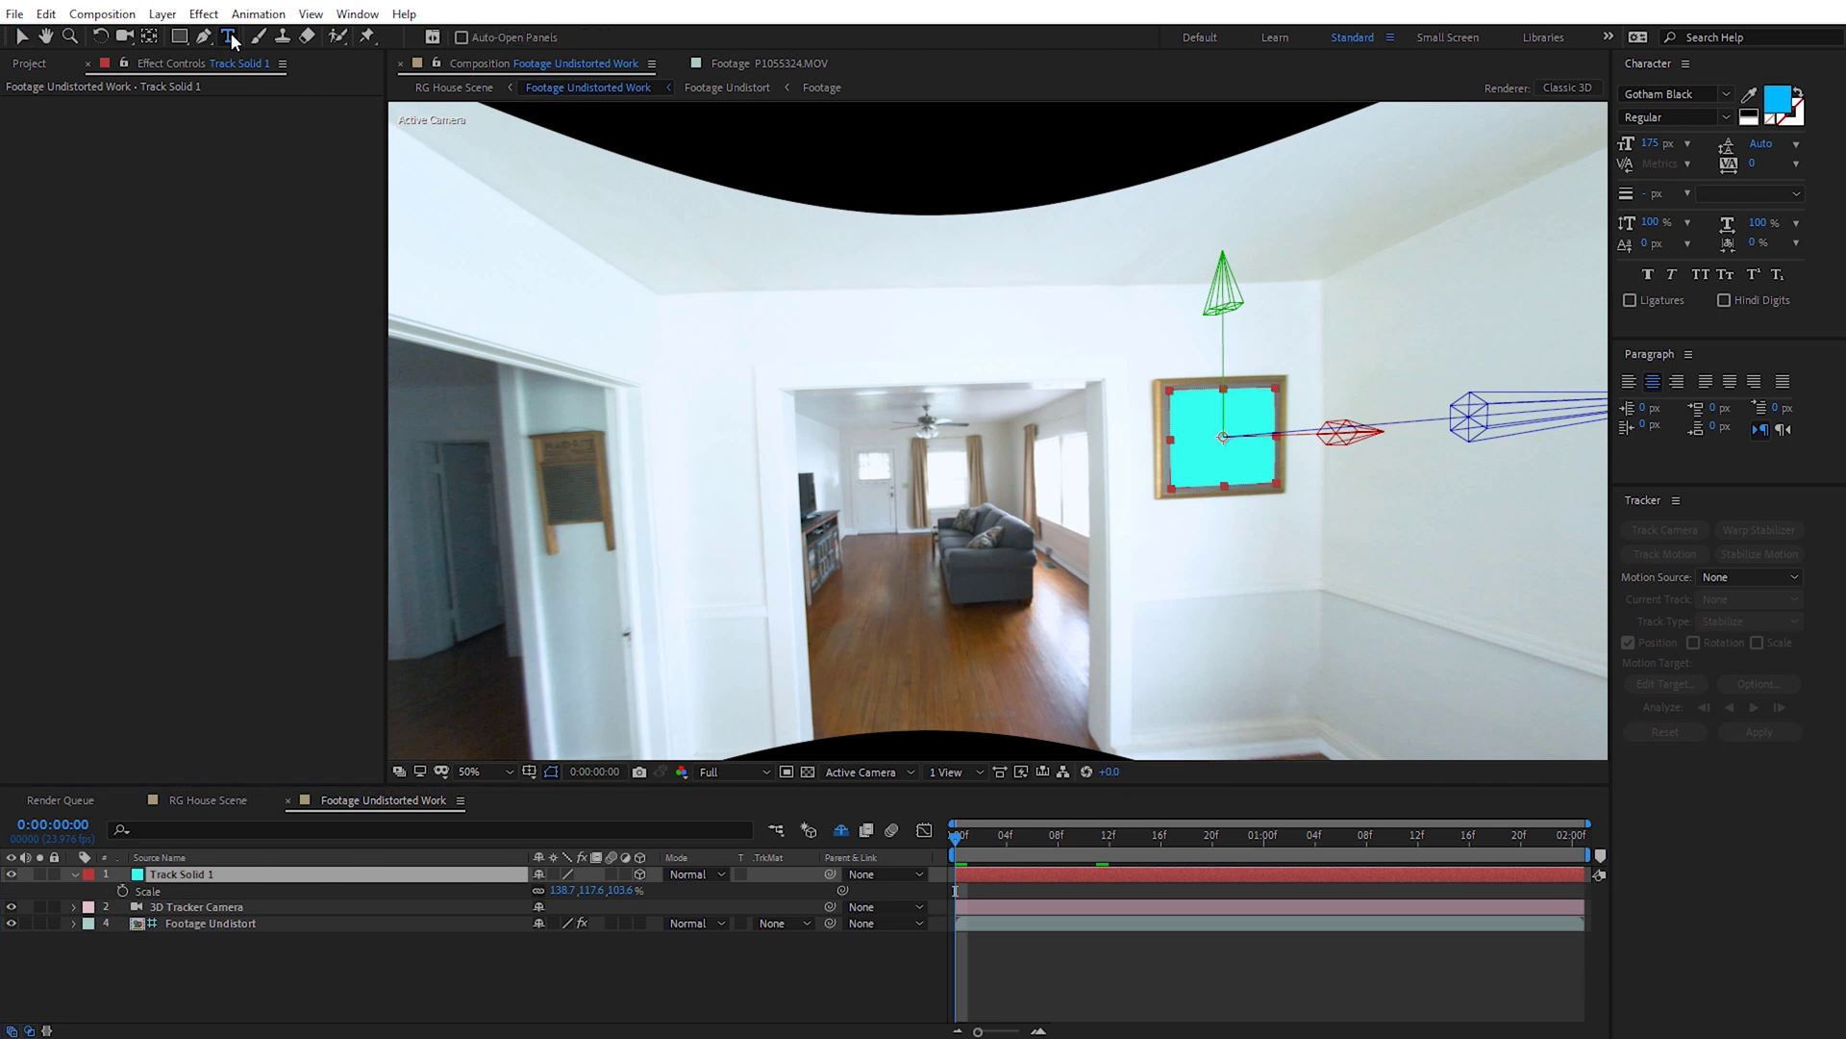
{"action": "left_click", "coordinate": [960, 527]}
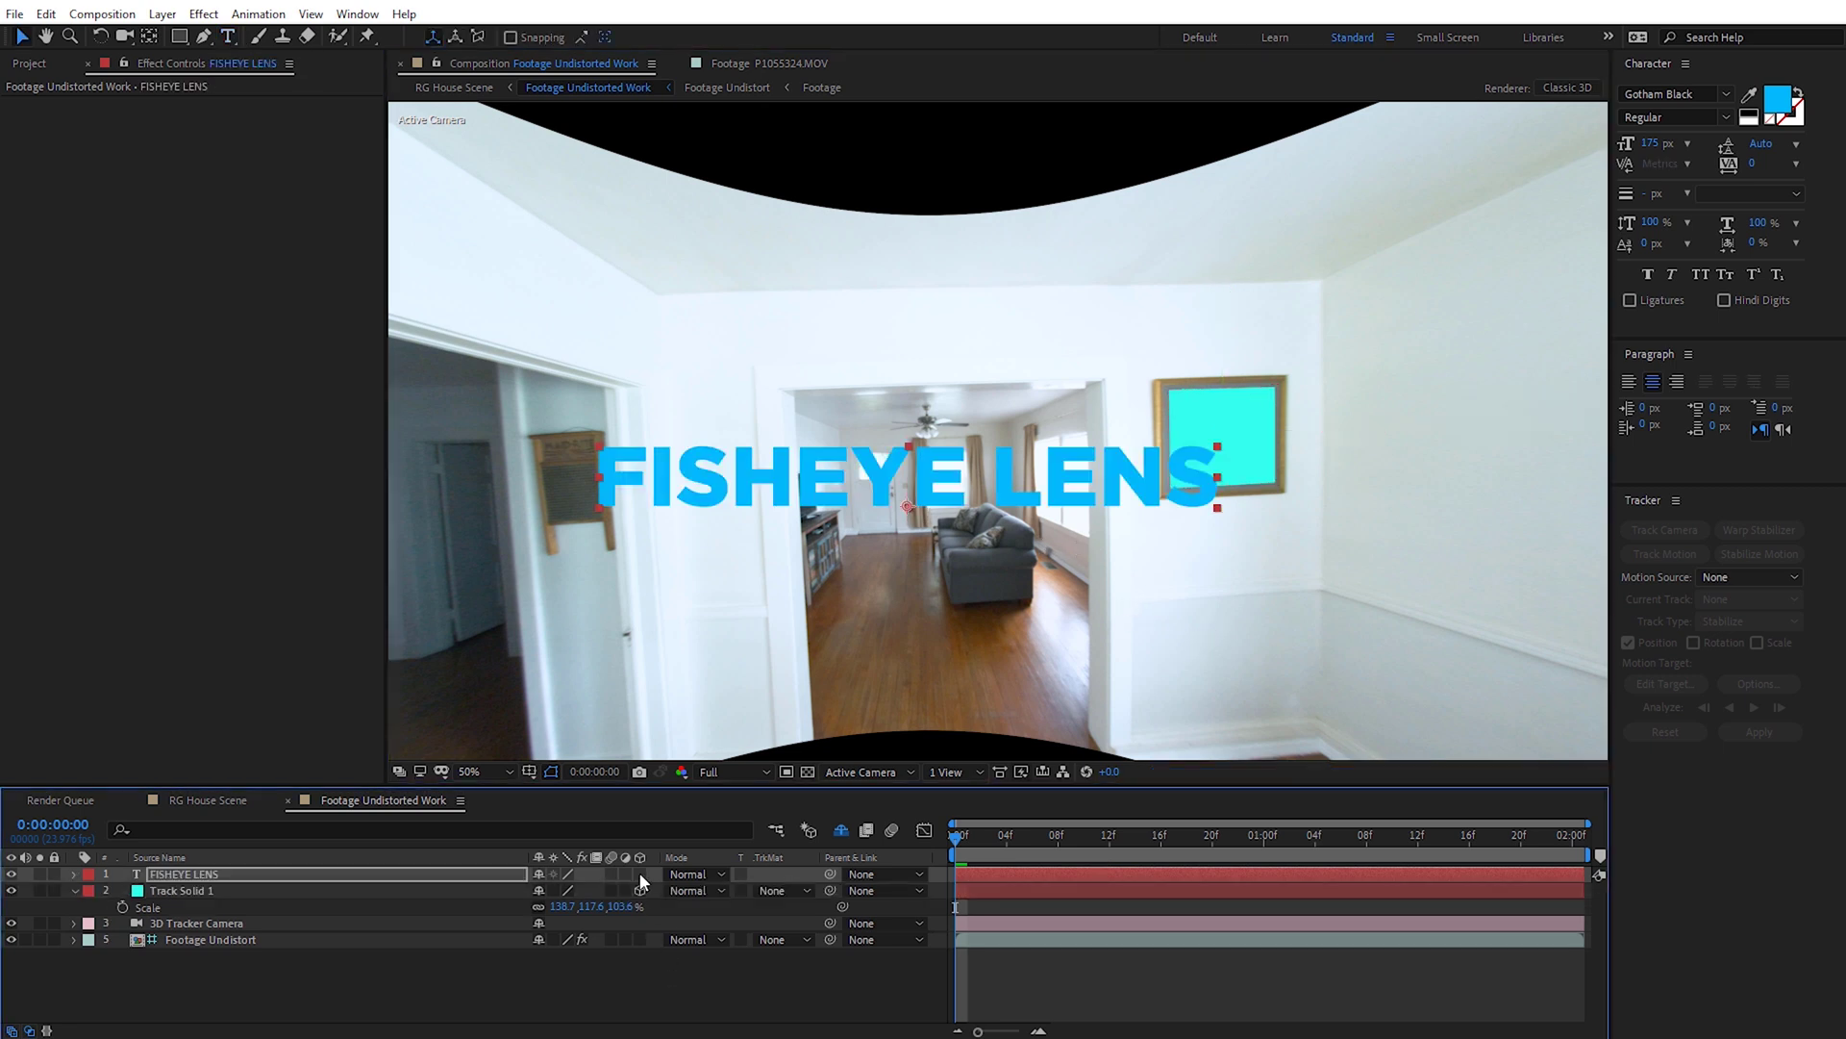
{"action": "left_click", "coordinate": [640, 873]}
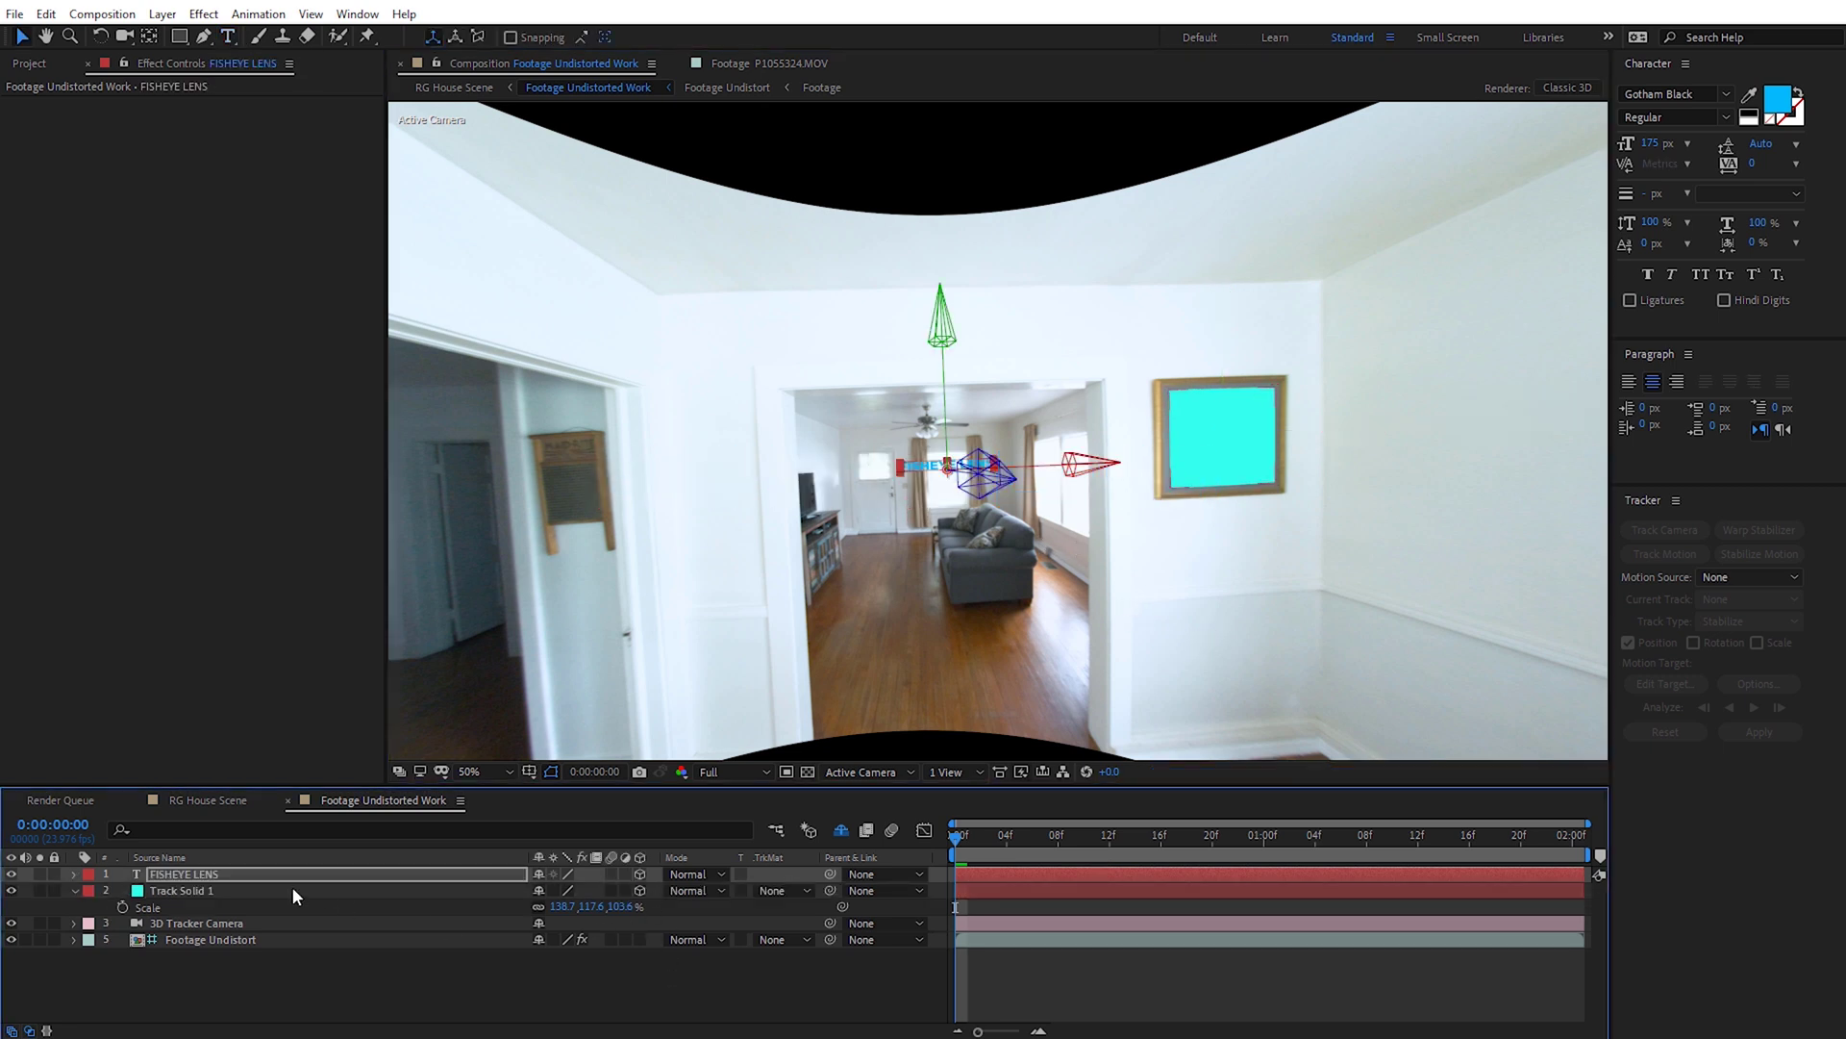
- Copy the position of Track Solid 1 onto the FISHEYE LENS text layer
{"action": "key", "text": "p"}
{"action": "left_click", "coordinate": [177, 907]}
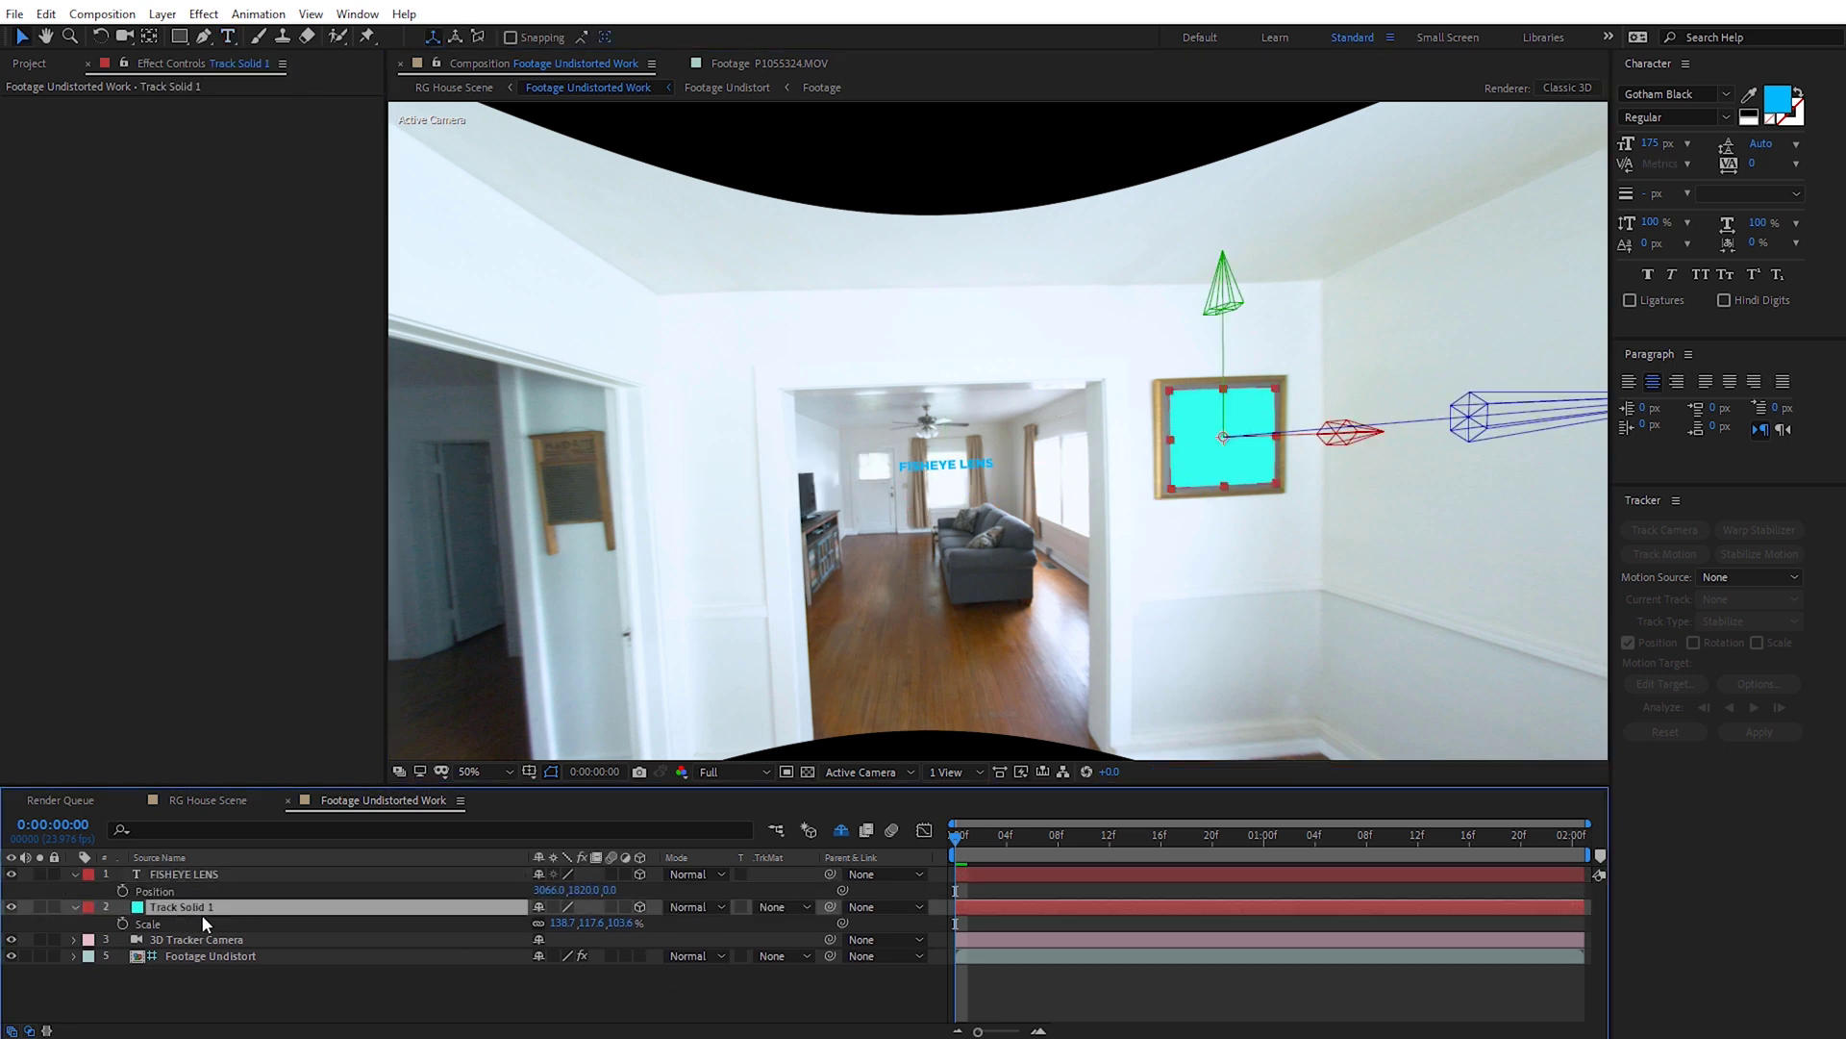
{"action": "key", "text": "p"}
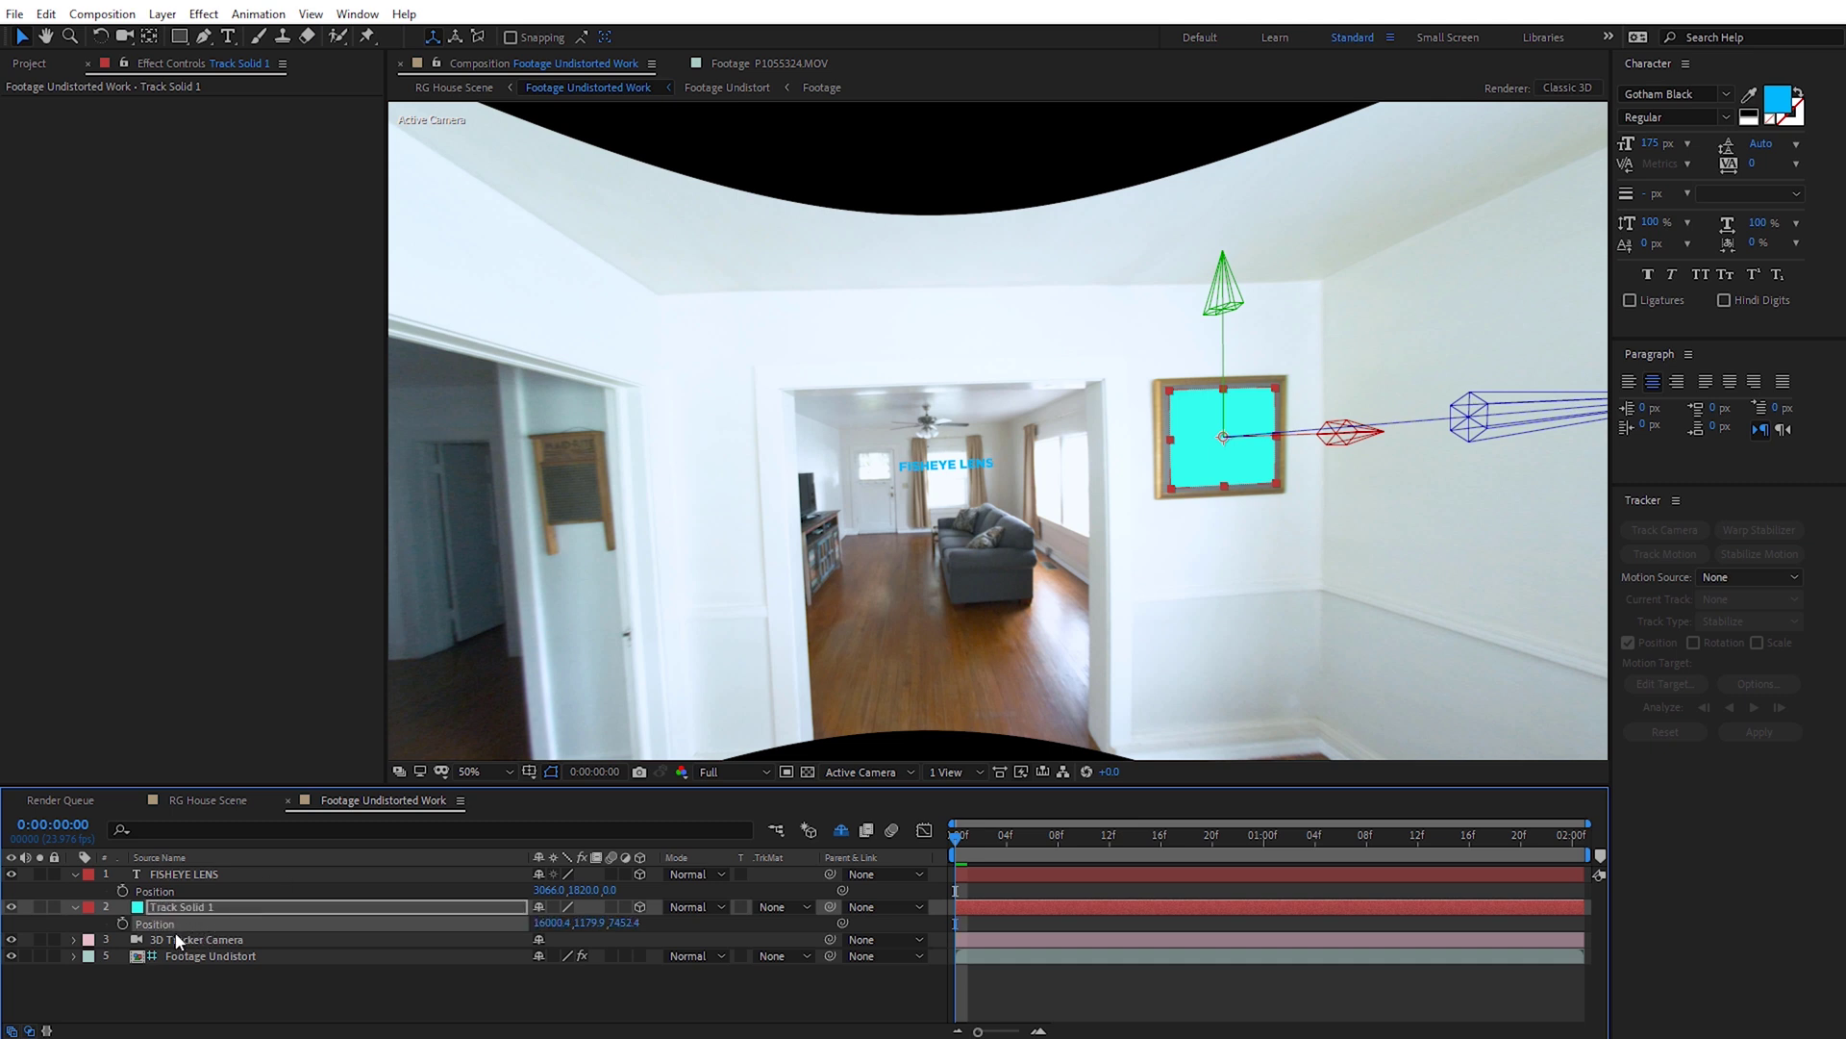
{"action": "left_click", "coordinate": [163, 893]}
{"action": "key", "text": "ctrl+v"}
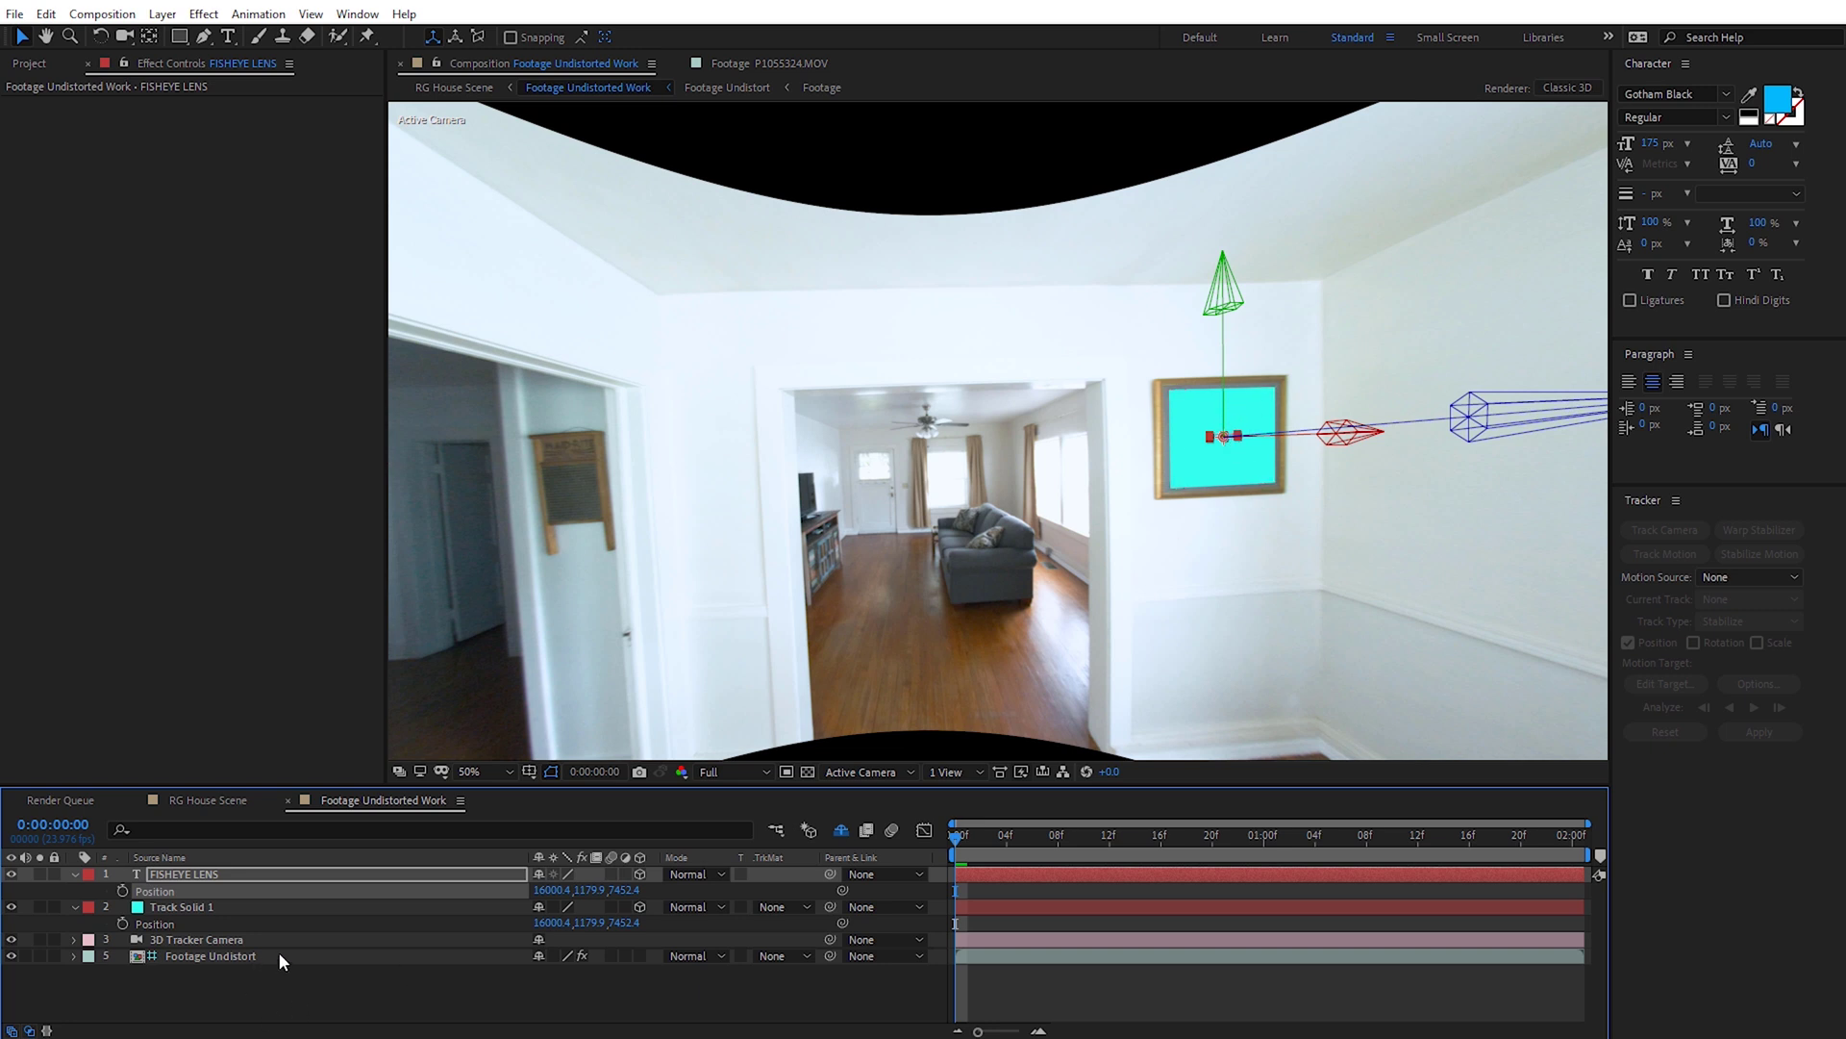
- Scale the FISHEYE LENS text to 587% and move it onto the wall above the doorway
{"action": "key", "text": "s"}
{"action": "left_click_drag", "start_coordinate": [621, 891], "coordinate": [1148, 937]}
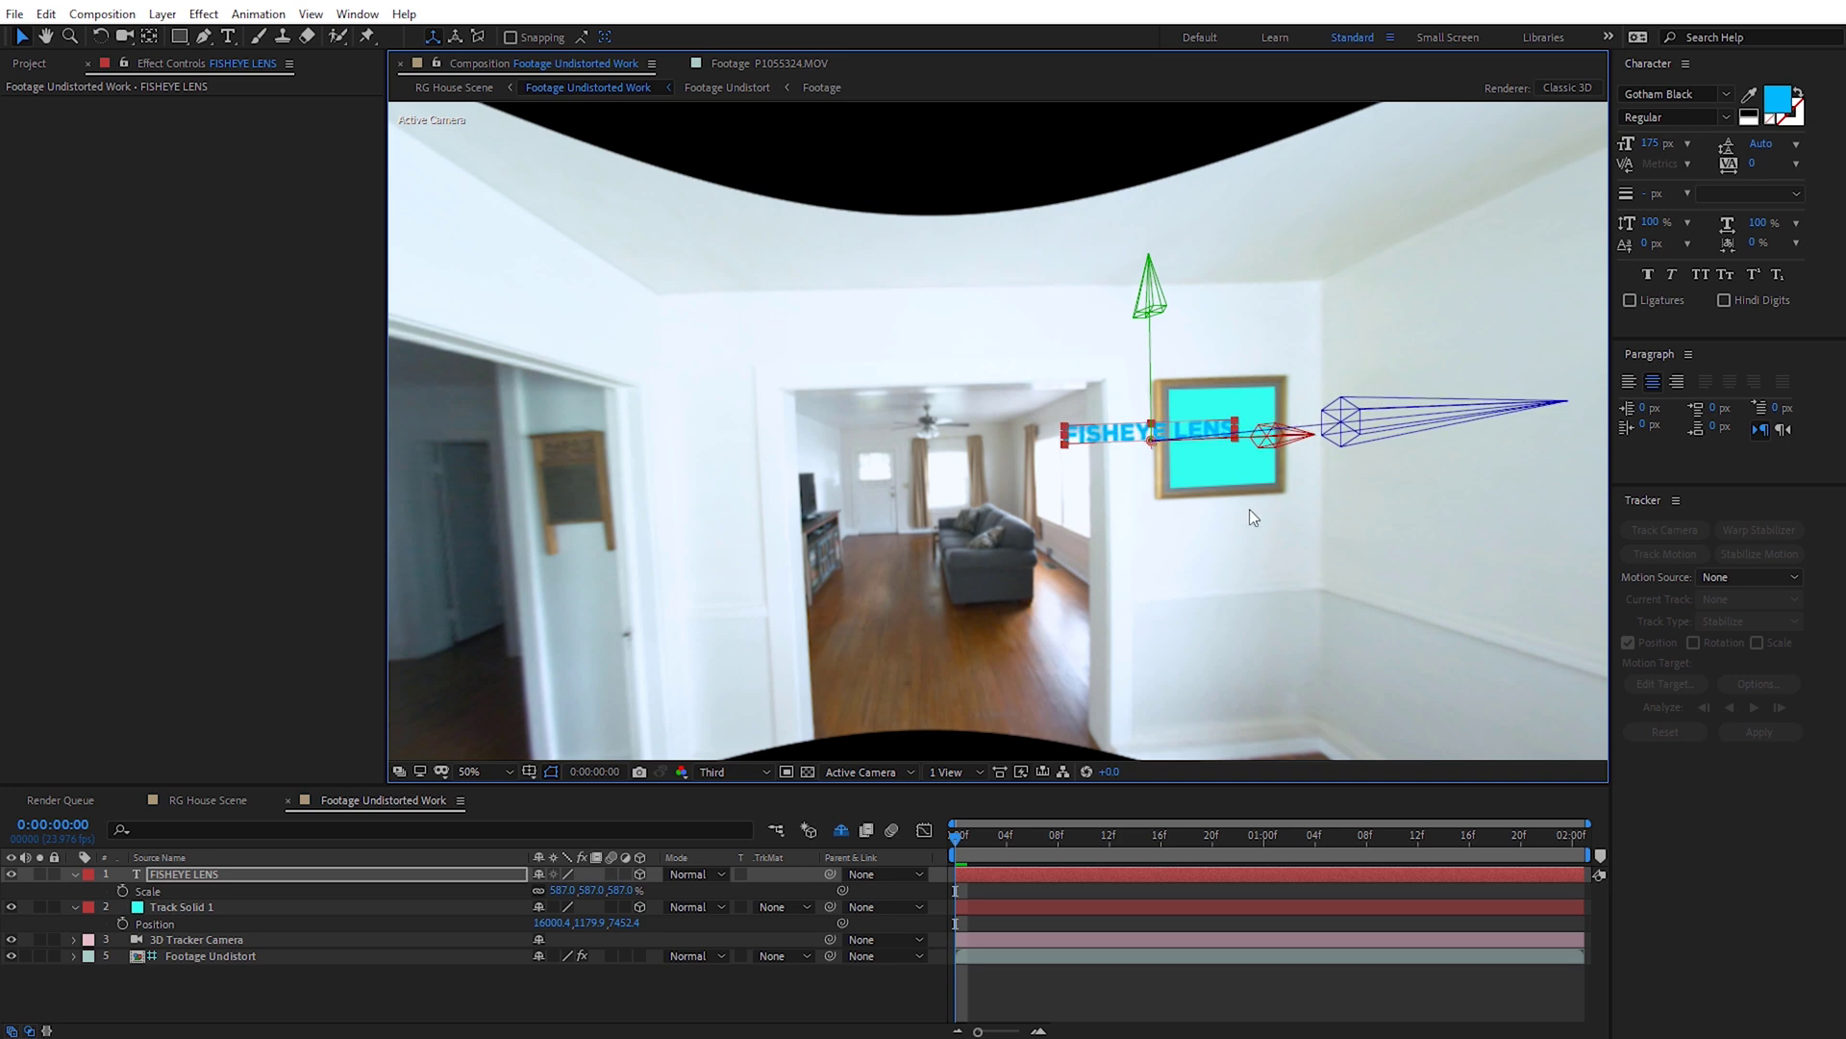
{"action": "left_click_drag", "start_coordinate": [1197, 435], "coordinate": [949, 440]}
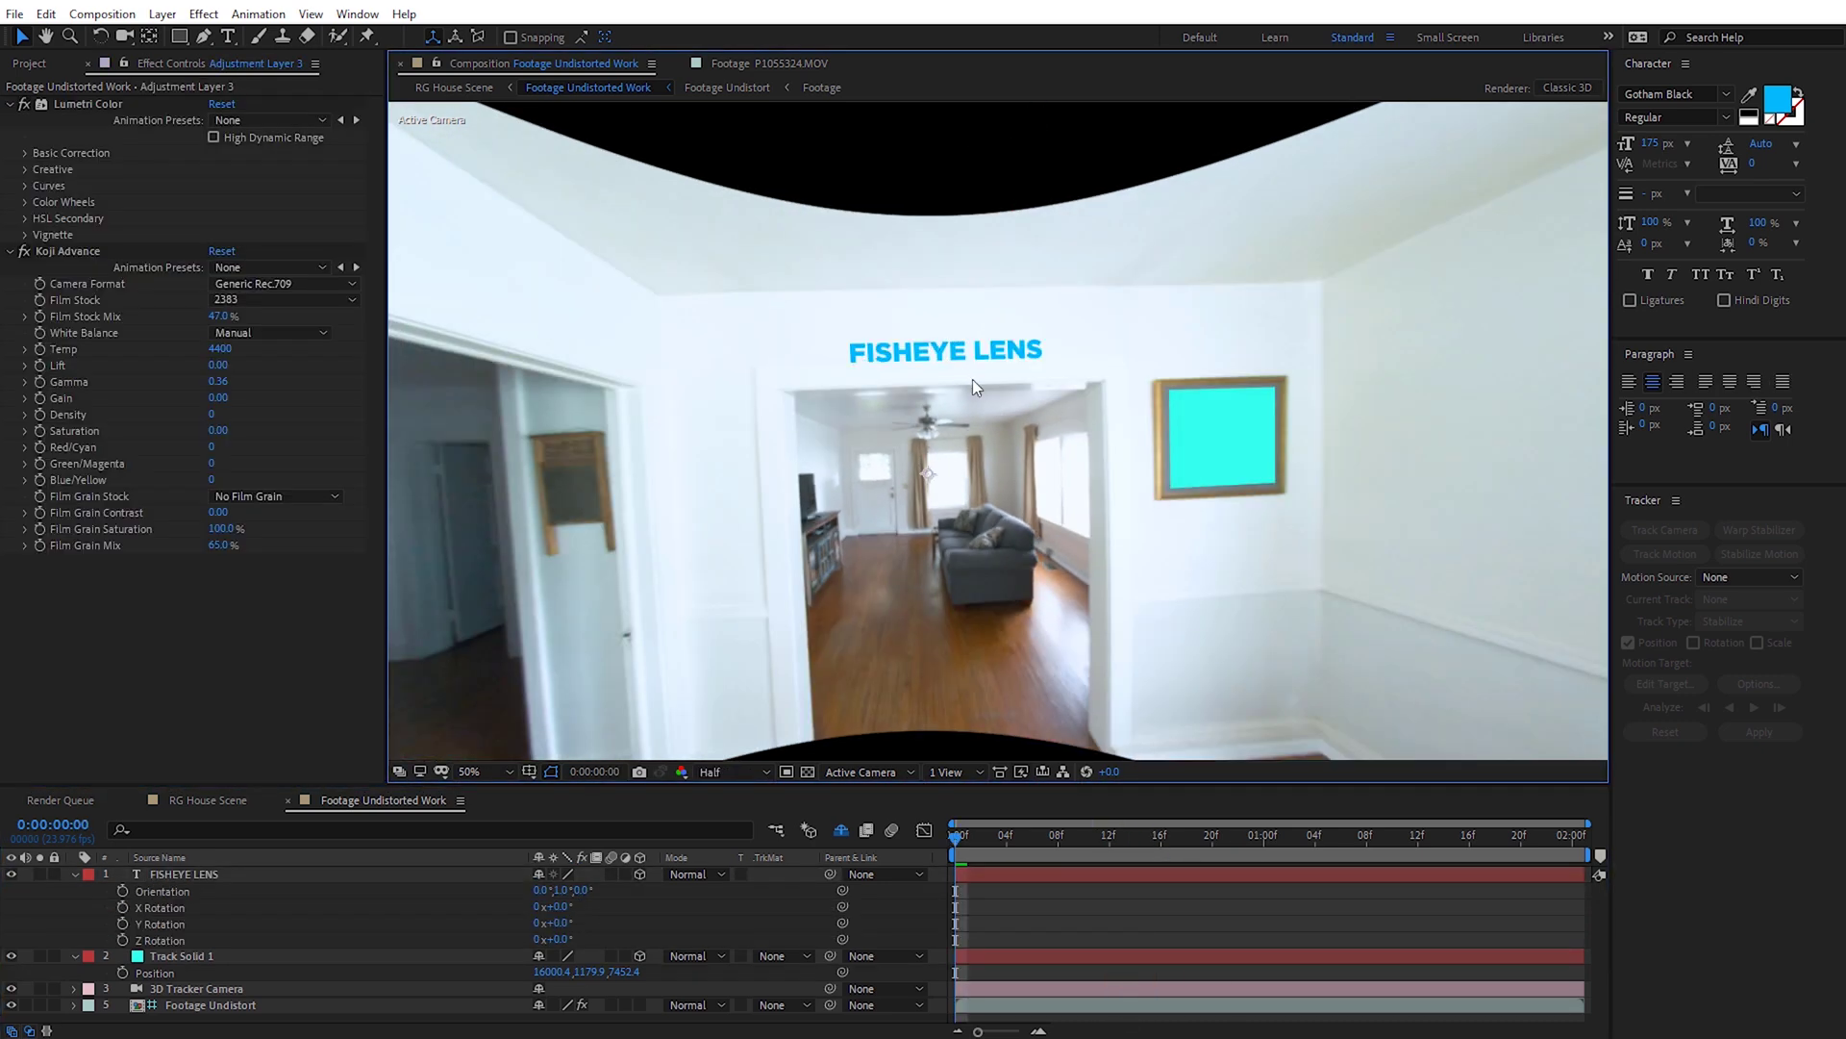
- Open the RG House Scene composition and scrub through it to review the redistorted text and picture solid, returning to the start
{"action": "left_click", "coordinate": [240, 798]}
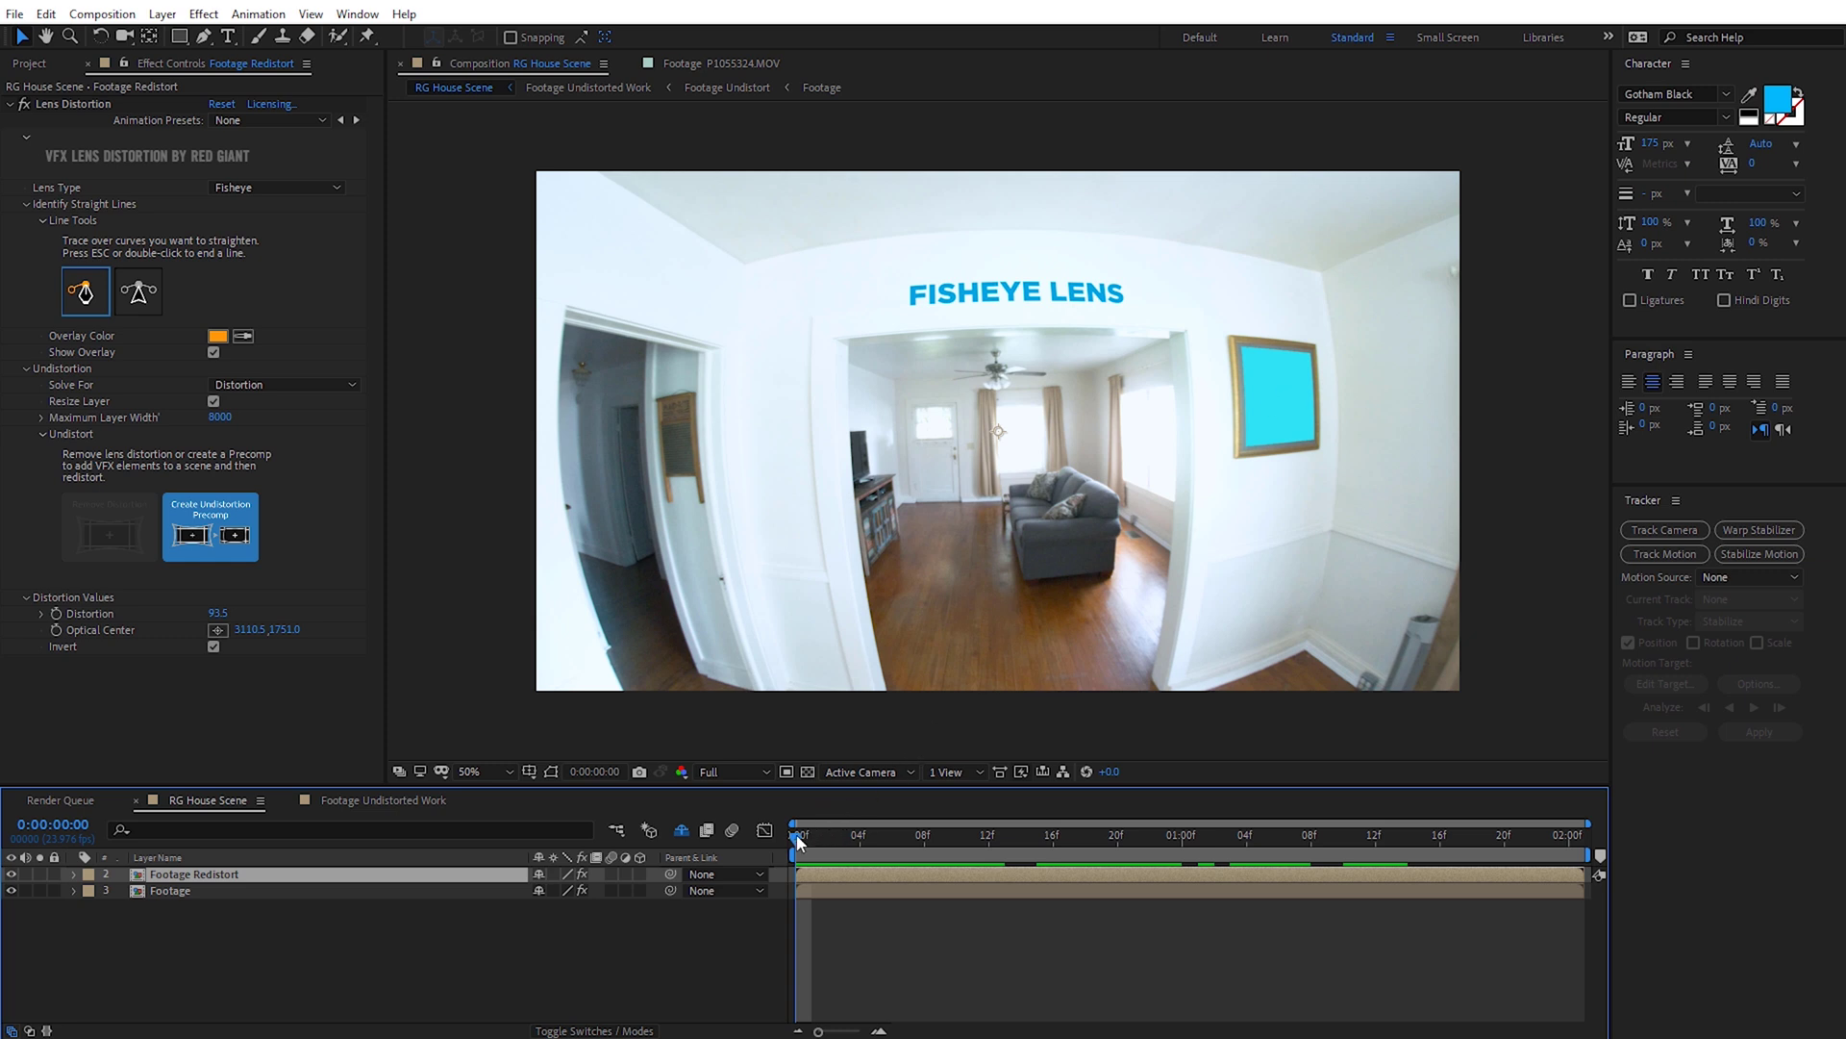
{"action": "left_click_drag", "start_coordinate": [797, 838], "coordinate": [834, 856]}
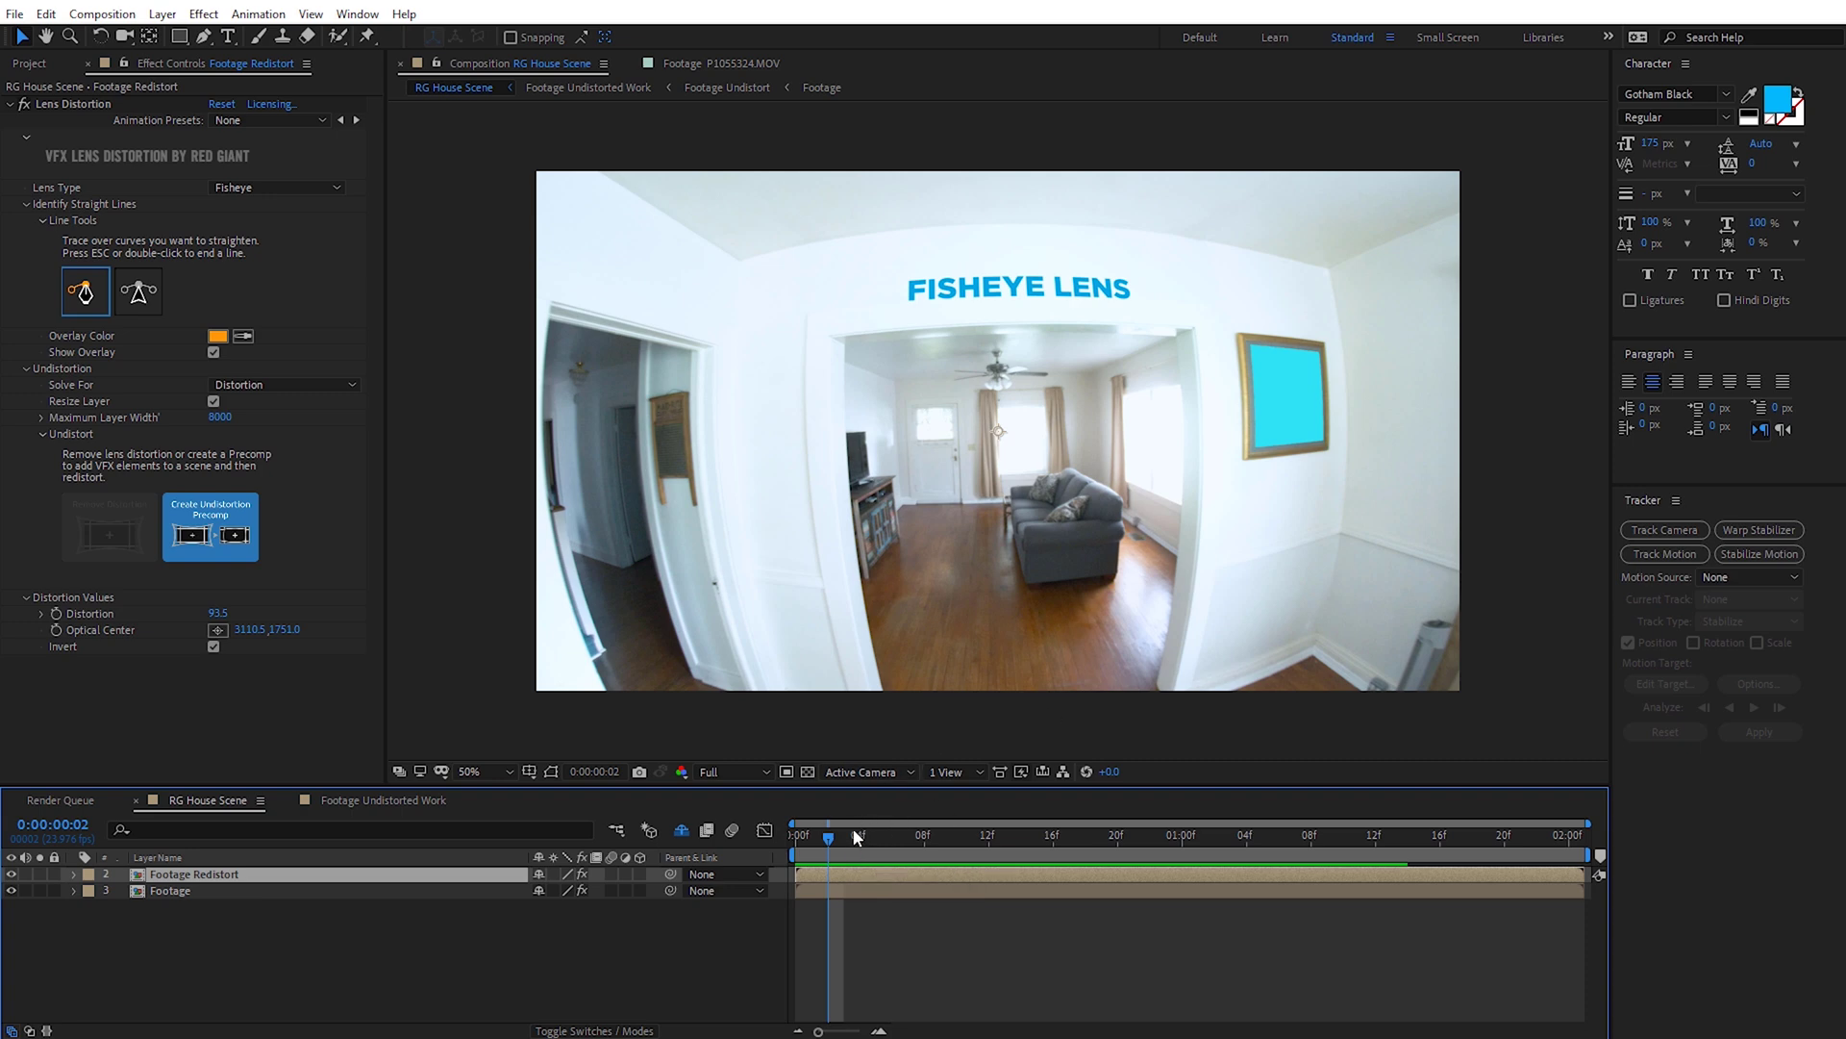
{"action": "left_click_drag", "start_coordinate": [830, 847], "coordinate": [1464, 870]}
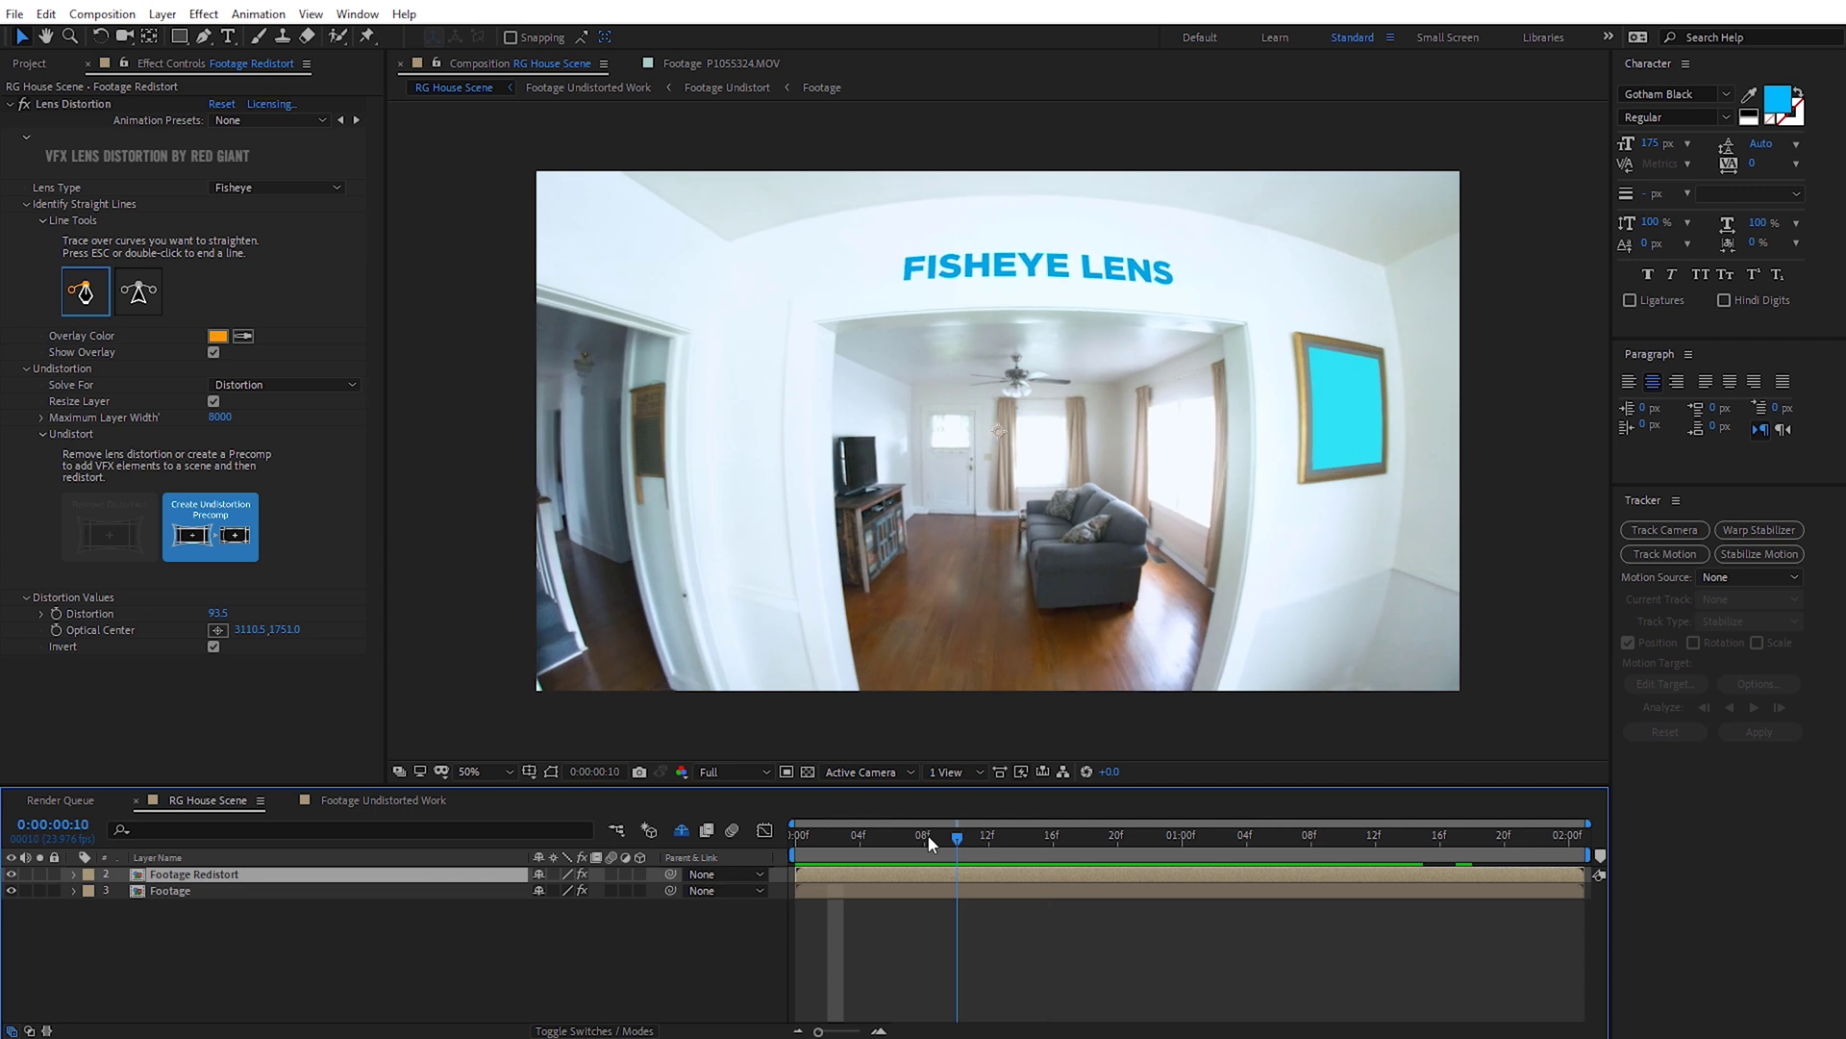
{"action": "left_click", "coordinate": [799, 838]}
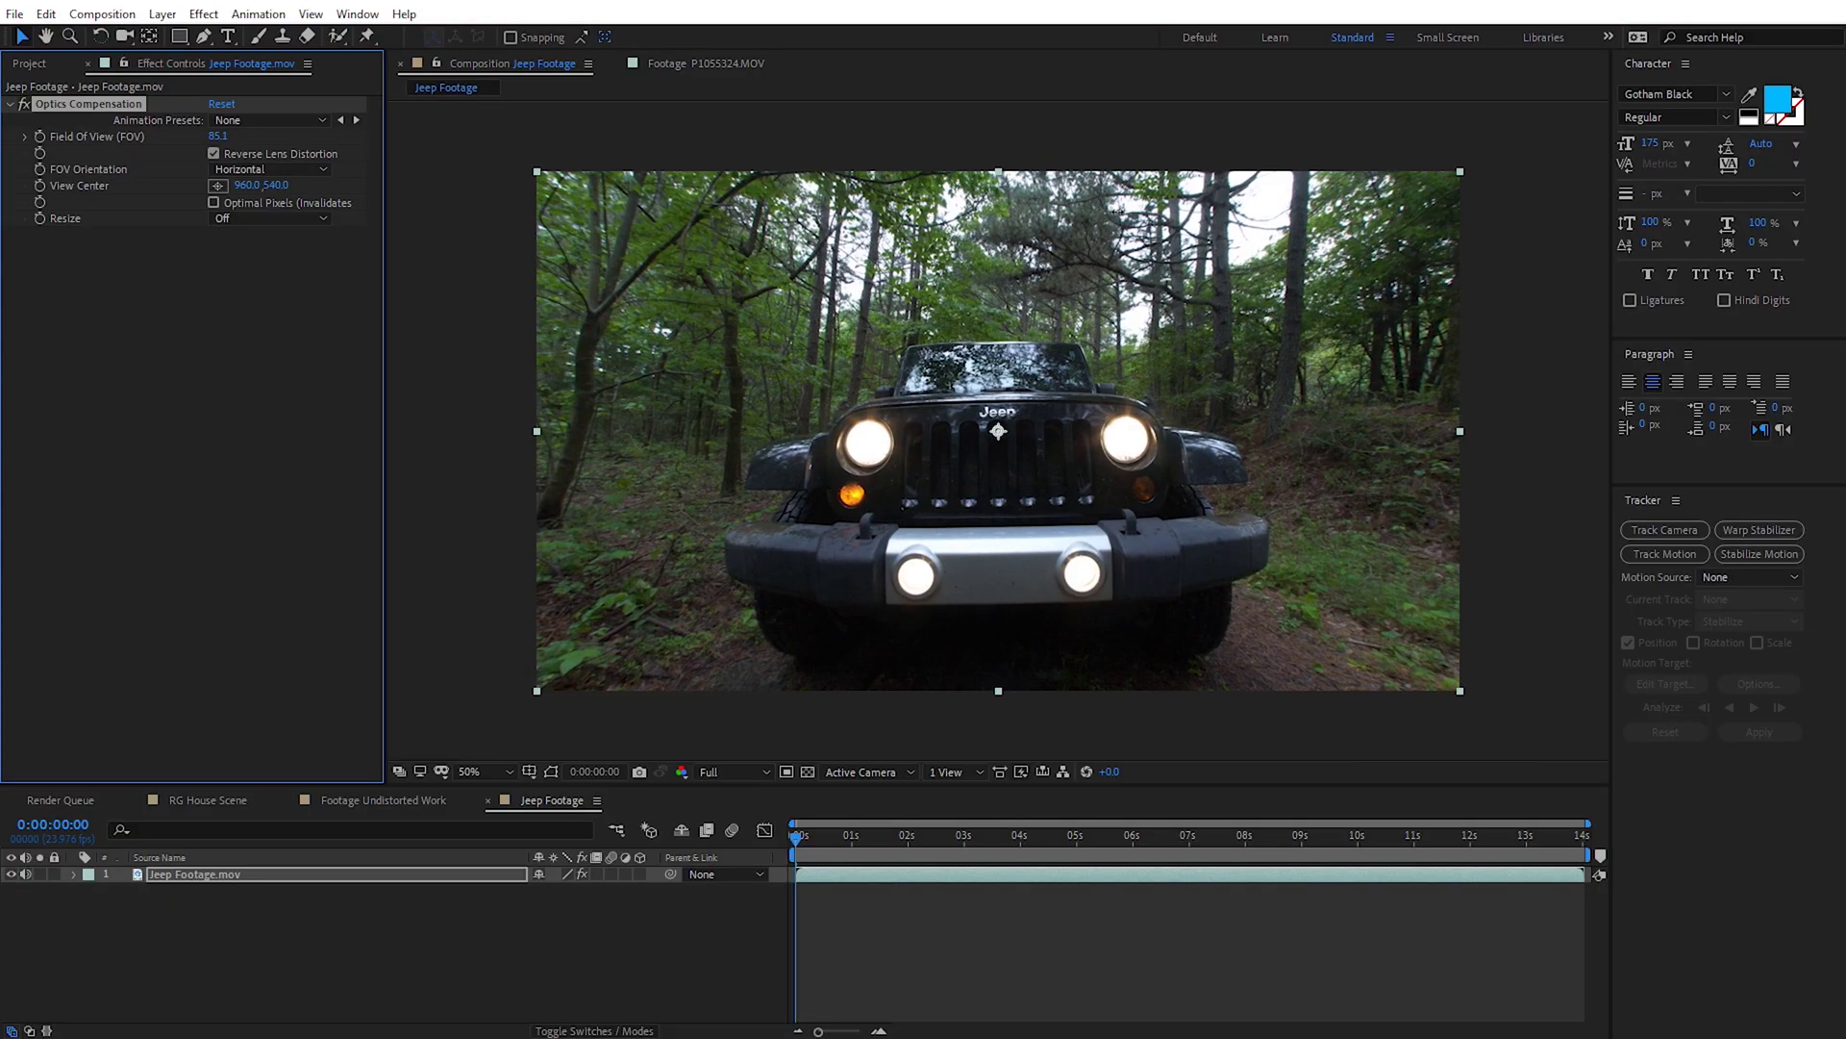
- Try a different Optics Compensation field of view on Jeep Footage.mov, and compare the clip with the Lens Distortion effect on and off
{"action": "left_click_drag", "start_coordinate": [218, 135], "coordinate": [199, 135]}
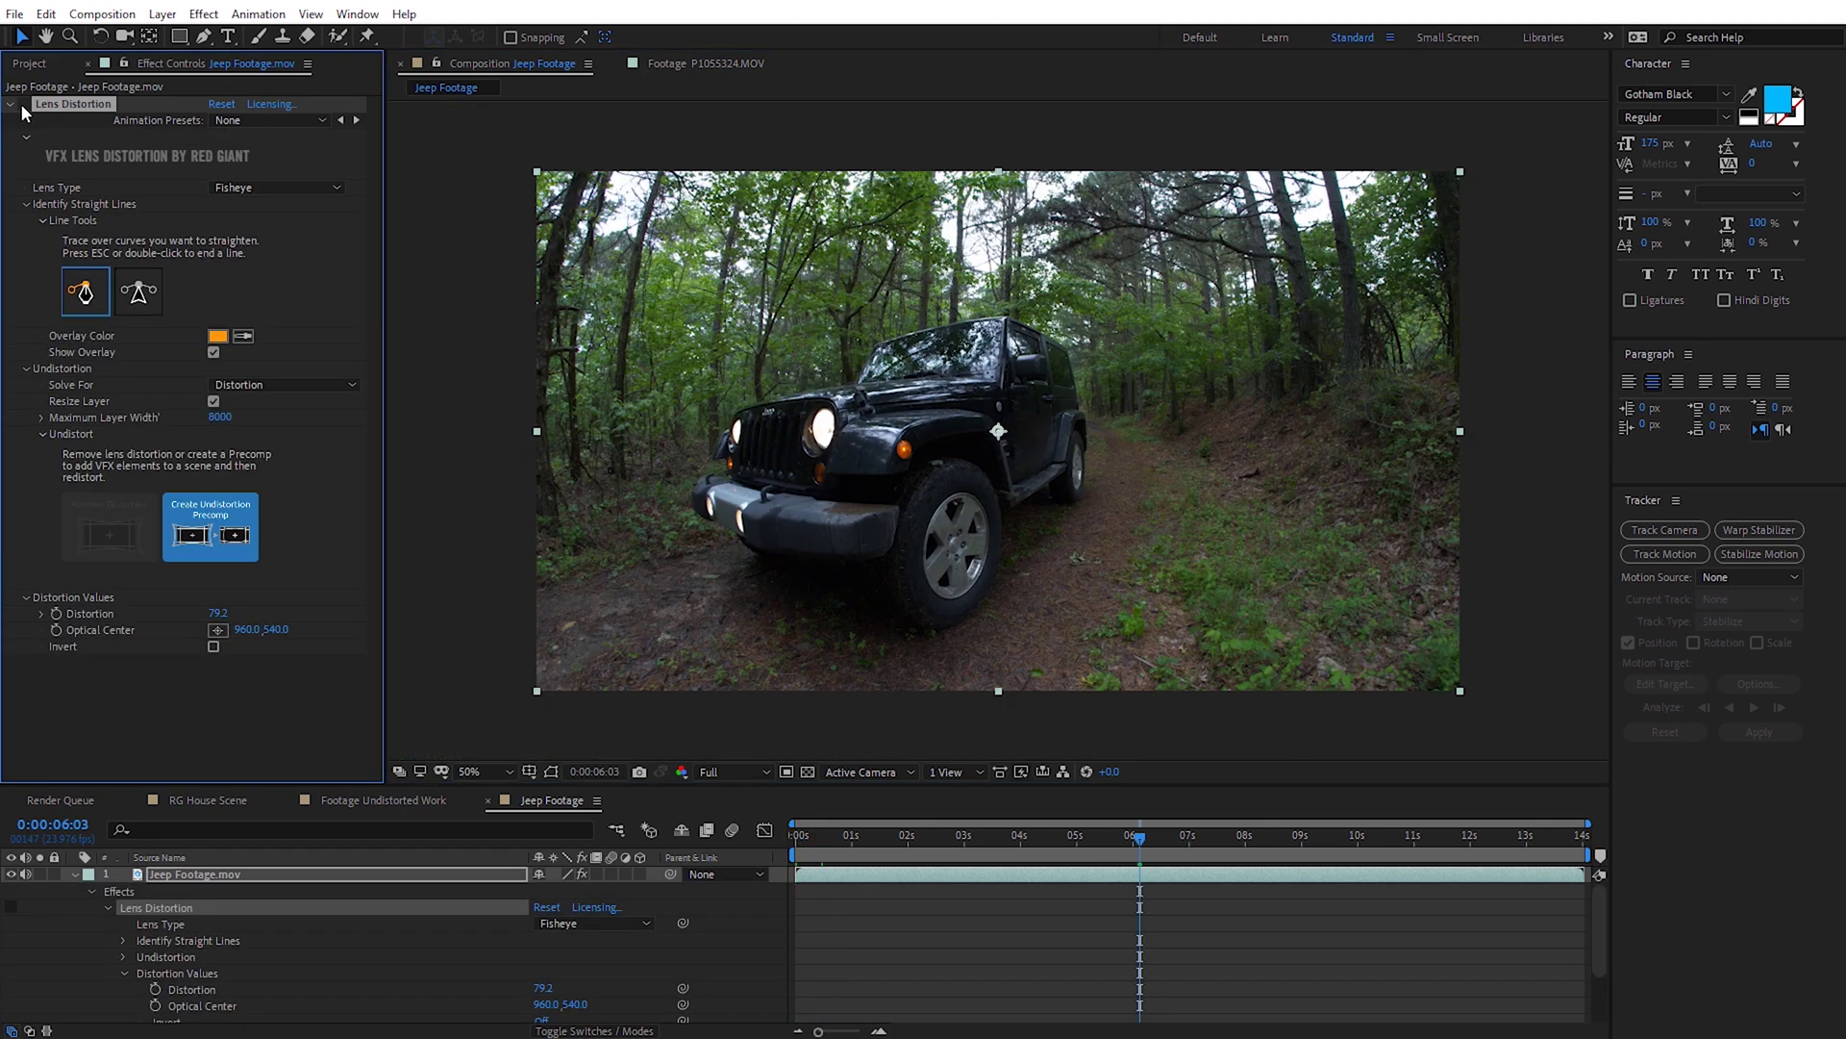
{"action": "left_click", "coordinate": [24, 106]}
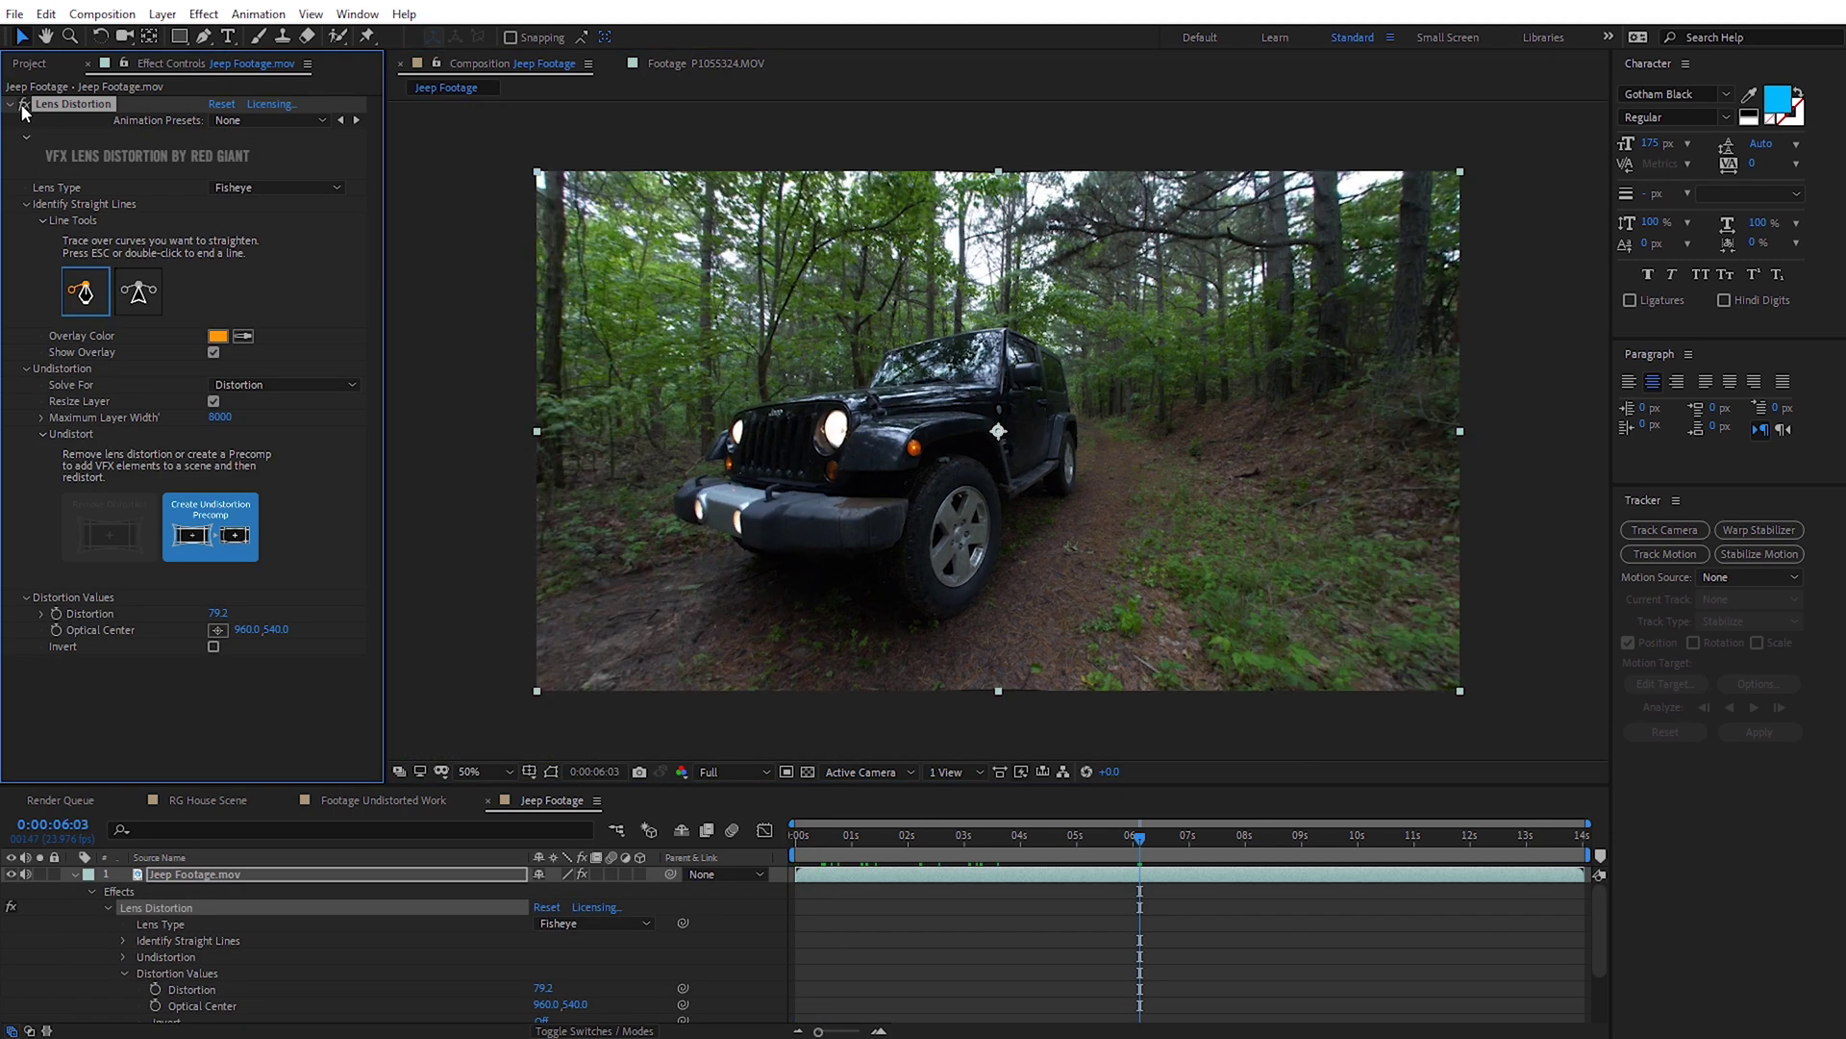
{"action": "left_click", "coordinate": [24, 106]}
{"action": "left_click", "coordinate": [24, 106]}
{"action": "left_click_drag", "start_coordinate": [1212, 846], "coordinate": [1031, 841]}
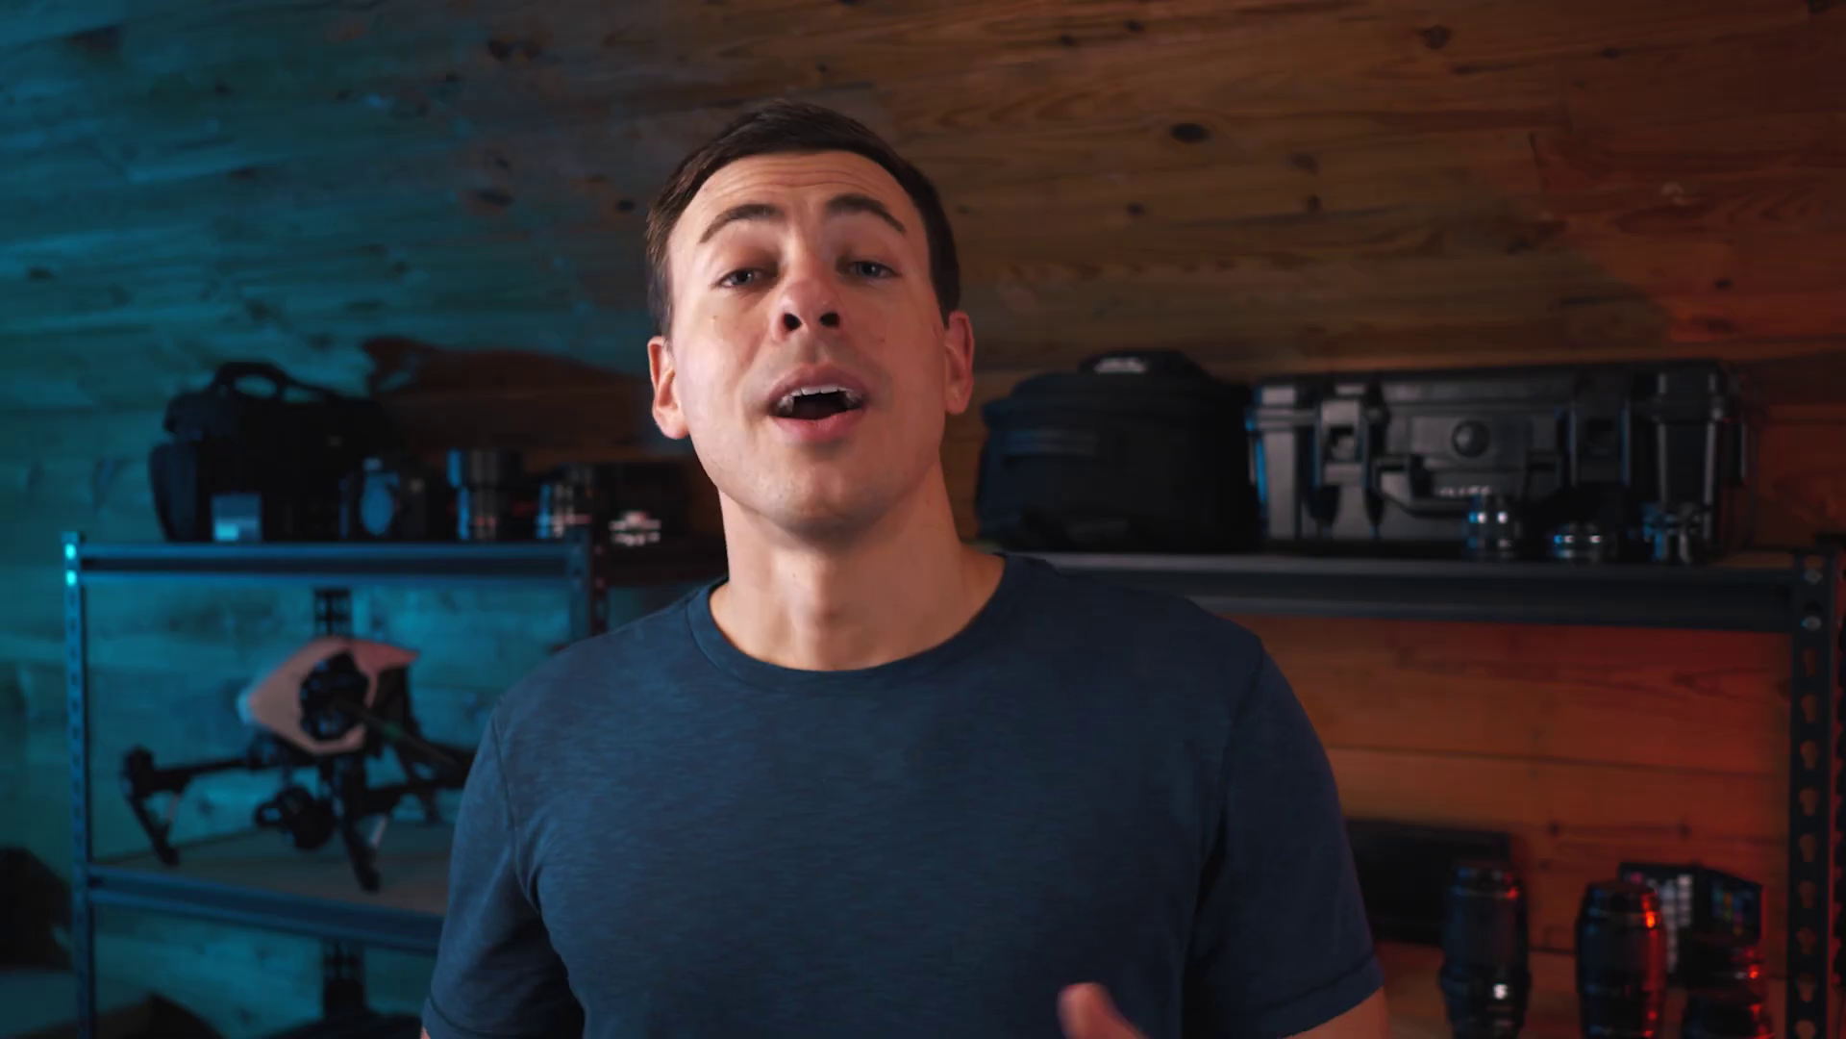